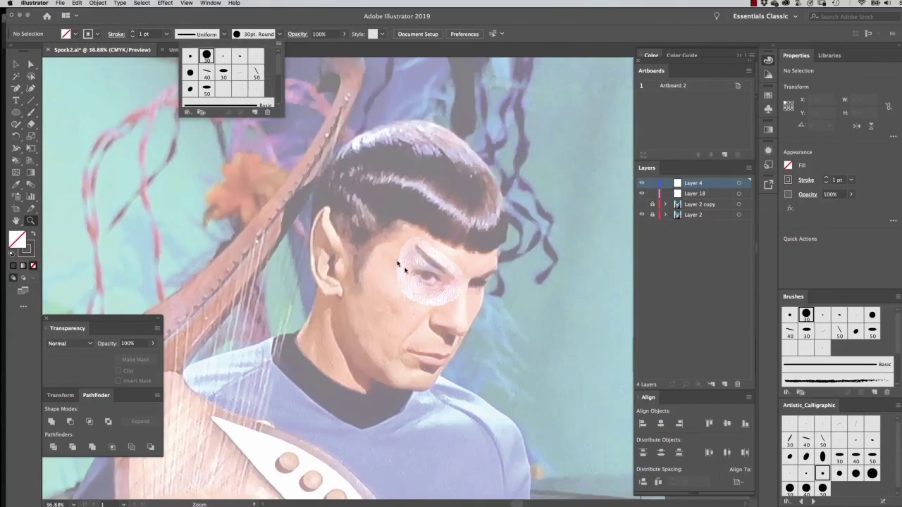
# - Draw and undo a trial brush stroke, then set Paintbrush Fidelity to Smooth (Edit Selected Paths 12 px)
pyautogui.press('Escape')
pyautogui.press('b')
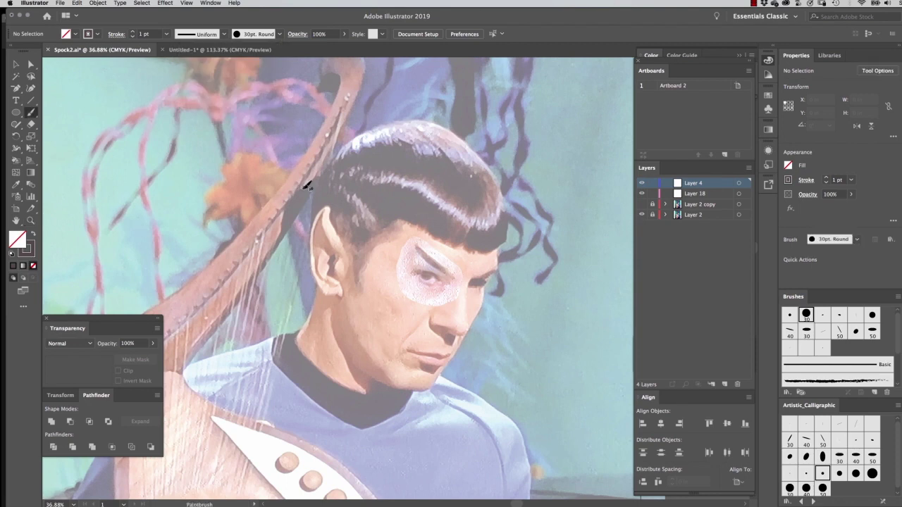
pyautogui.moveTo(180, 241)
pyautogui.mouseDown()
pyautogui.moveTo(238, 175)
pyautogui.moveTo(485, 370)
pyautogui.mouseUp()
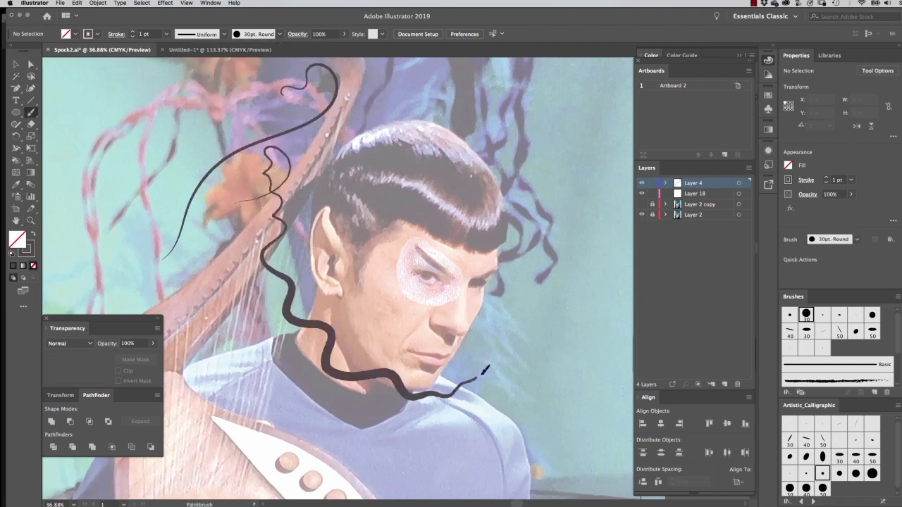
pyautogui.hotkey('ctrl', 'z')
pyautogui.hotkey('ctrl', 'z')
pyautogui.press('Return')
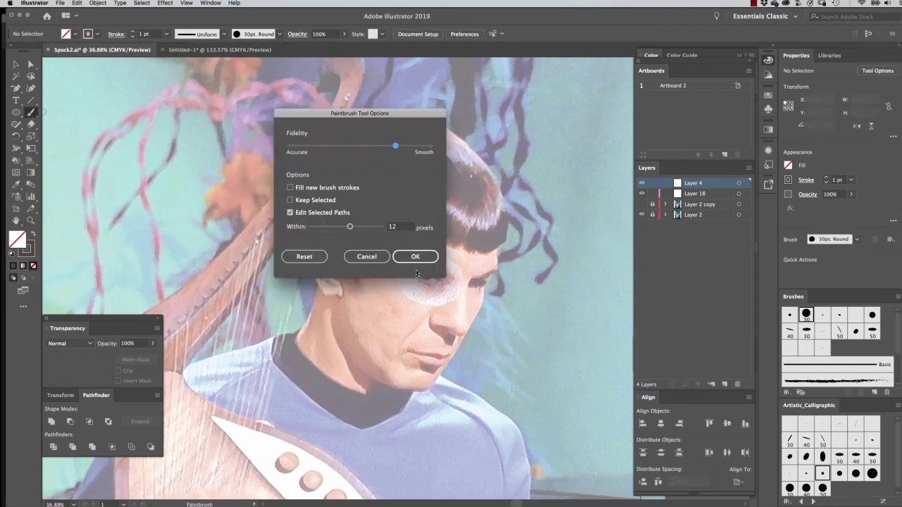
pyautogui.click(421, 257)
# - Zoom in on the ear and set the stroke colour to black
pyautogui.press('z')
pyautogui.click(405, 211)
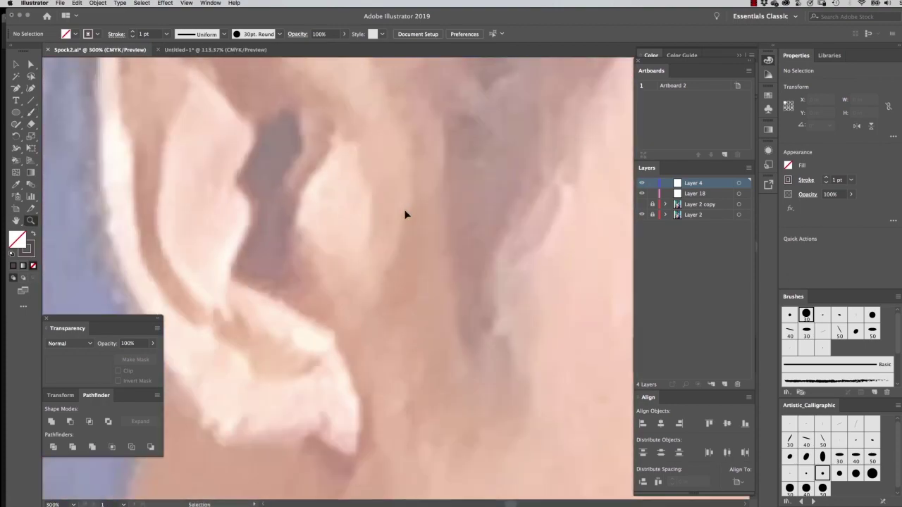
pyautogui.doubleClick(26, 249)
pyautogui.click(264, 236)
pyautogui.click(451, 134)
pyautogui.press('b')
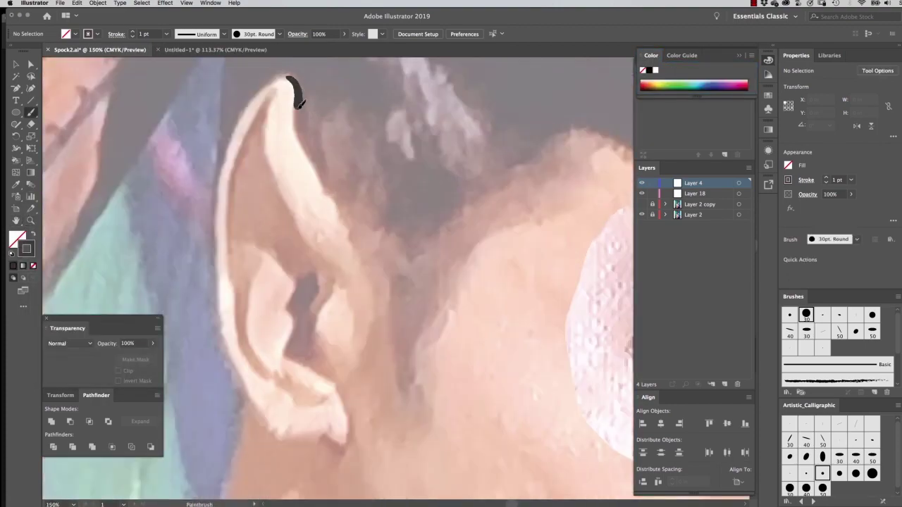
# - Brush the ear's outer rim, inner rim and inner curl lines
pyautogui.moveTo(287, 76)
pyautogui.mouseDown()
pyautogui.moveTo(380, 338)
pyautogui.moveTo(367, 386)
pyautogui.mouseUp()
pyautogui.moveTo(288, 76); pyautogui.dragTo(341, 463)
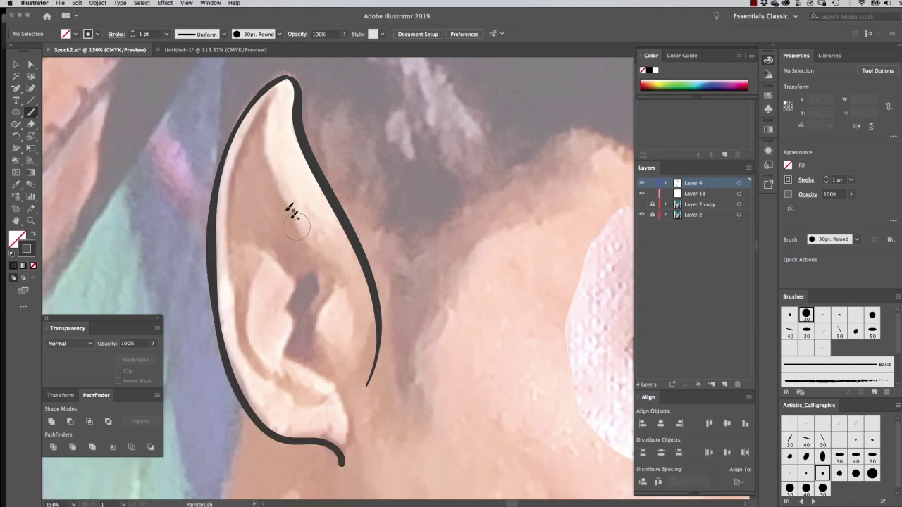
pyautogui.moveTo(267, 100)
pyautogui.mouseDown()
pyautogui.moveTo(298, 235)
pyautogui.moveTo(337, 295)
pyautogui.mouseUp()
pyautogui.moveTo(265, 106); pyautogui.dragTo(320, 403)
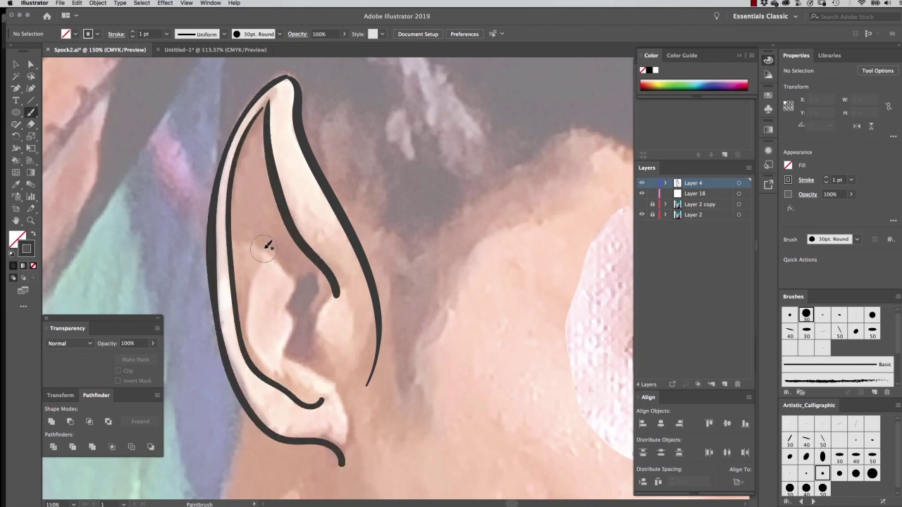
pyautogui.moveTo(267, 248); pyautogui.dragTo(288, 310)
pyautogui.moveTo(315, 370); pyautogui.dragTo(321, 277)
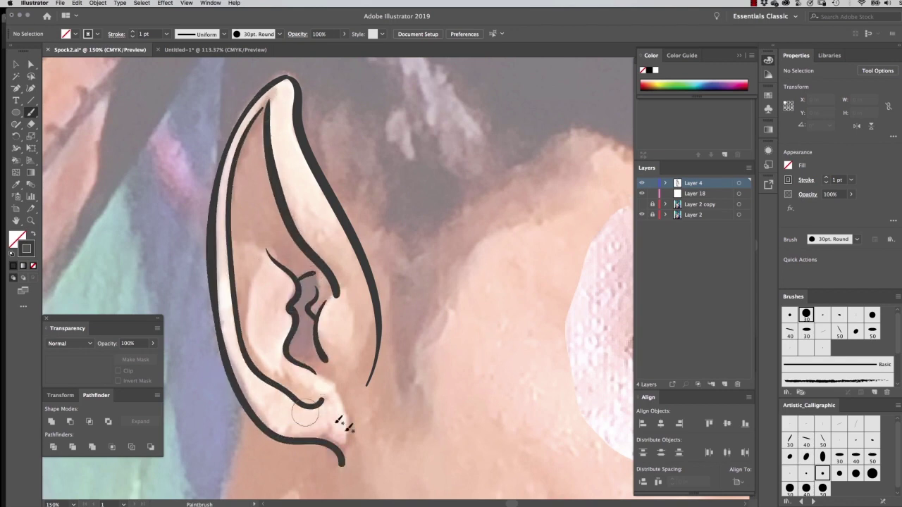
# - Brush the eyebrow, upper and lower eyelids, and the far eye
pyautogui.press('b')
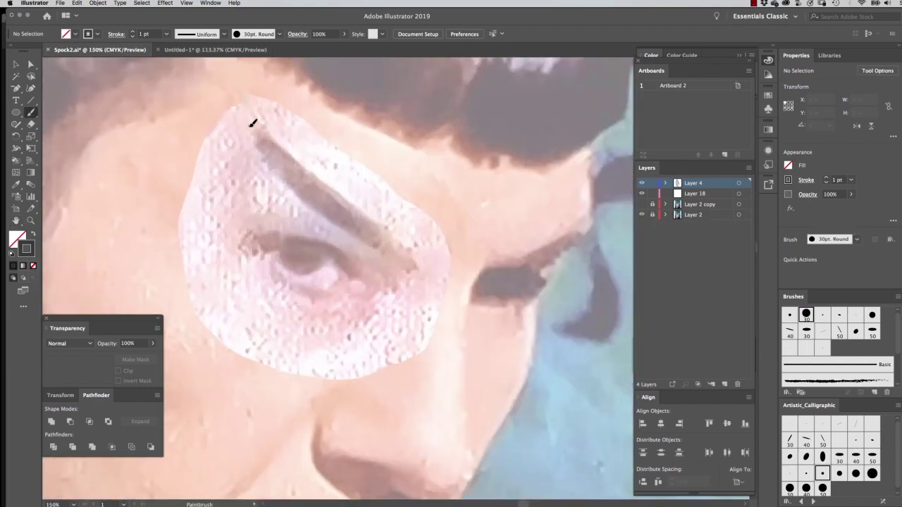
pyautogui.moveTo(248, 126); pyautogui.dragTo(392, 288)
pyautogui.moveTo(243, 244)
pyautogui.mouseDown()
pyautogui.moveTo(352, 262)
pyautogui.moveTo(371, 287)
pyautogui.mouseUp()
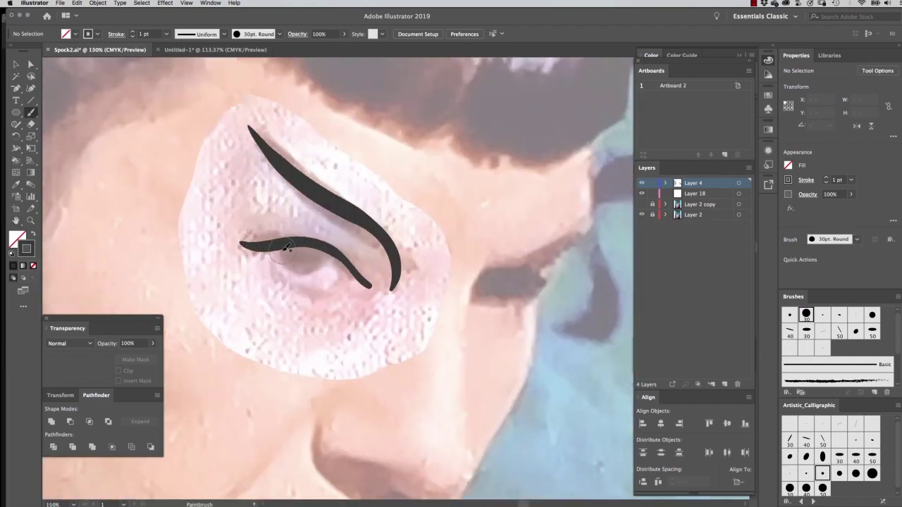
pyautogui.moveTo(275, 280); pyautogui.dragTo(348, 283)
pyautogui.scroll(-3, 554, 121)
pyautogui.hscroll(2, 554, 120)
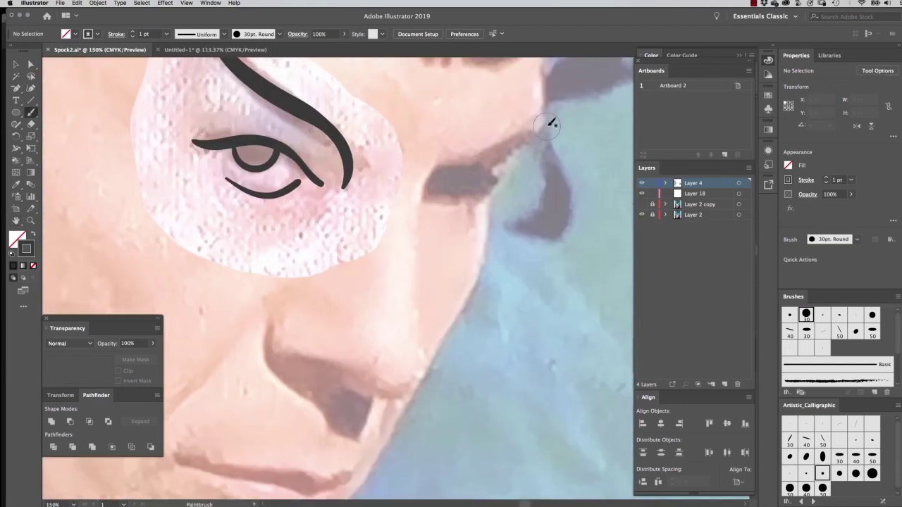
pyautogui.moveTo(541, 126)
pyautogui.mouseDown()
pyautogui.moveTo(435, 162)
pyautogui.moveTo(416, 211)
pyautogui.moveTo(497, 180)
pyautogui.moveTo(479, 184)
pyautogui.moveTo(440, 167)
pyautogui.mouseUp()
# - Draw the nose, redrawing it as a longer U-shaped curve
pyautogui.moveTo(297, 301); pyautogui.dragTo(372, 387)
pyautogui.hotkey('ctrl', 'z')
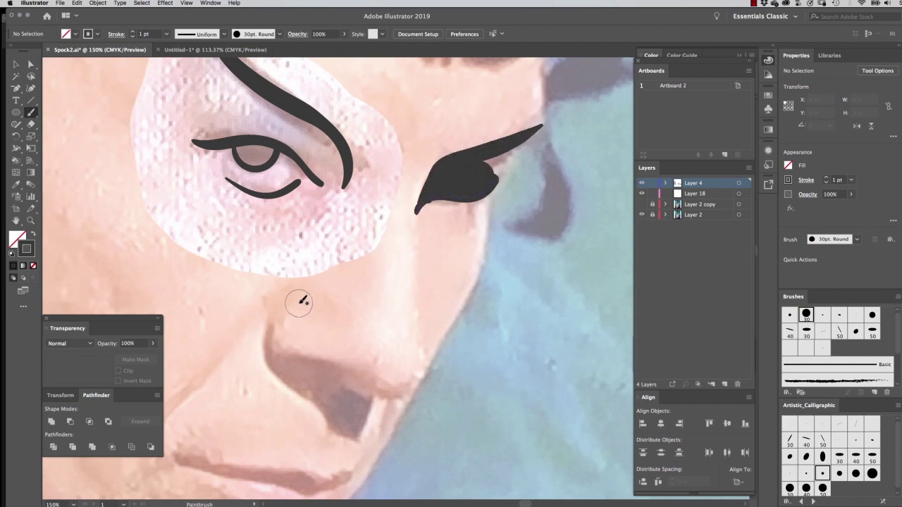
pyautogui.moveTo(297, 301)
pyautogui.mouseDown()
pyautogui.moveTo(373, 387)
pyautogui.moveTo(419, 302)
pyautogui.moveTo(428, 176)
pyautogui.mouseUp()
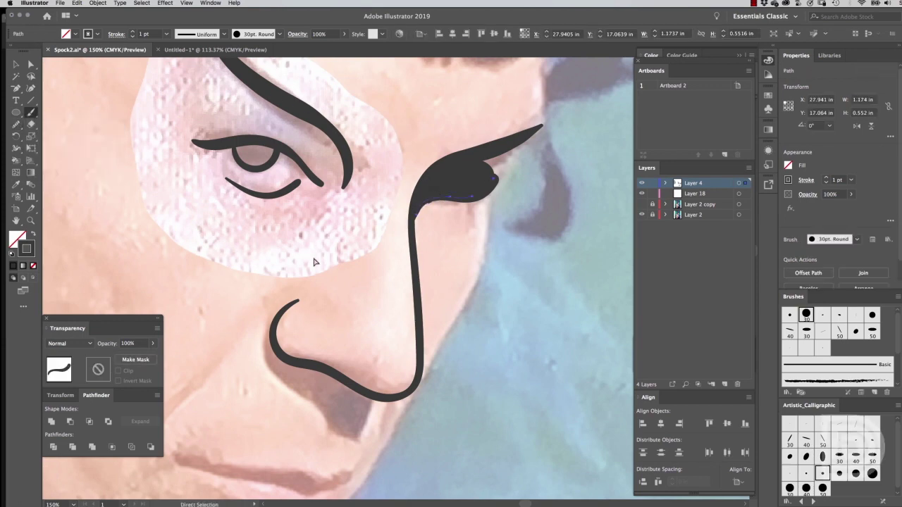
pyautogui.hotkey('ctrl', '-')
pyautogui.hotkey('ctrl', '+')
# - Brush the upper and lower lip lines and a cheek line beside the nose
pyautogui.scroll(-5, 339, 282)
pyautogui.moveTo(222, 277); pyautogui.dragTo(377, 305)
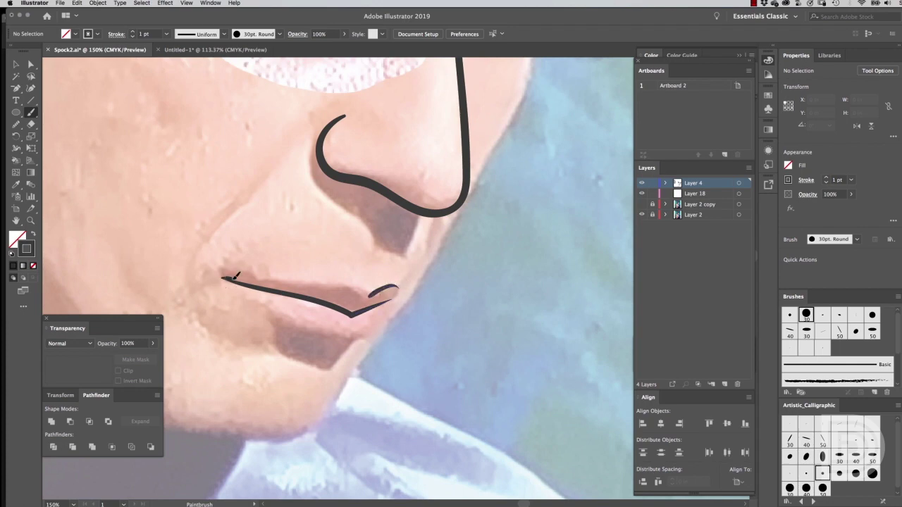
pyautogui.moveTo(262, 303)
pyautogui.mouseDown()
pyautogui.moveTo(296, 322)
pyautogui.moveTo(377, 331)
pyautogui.mouseUp()
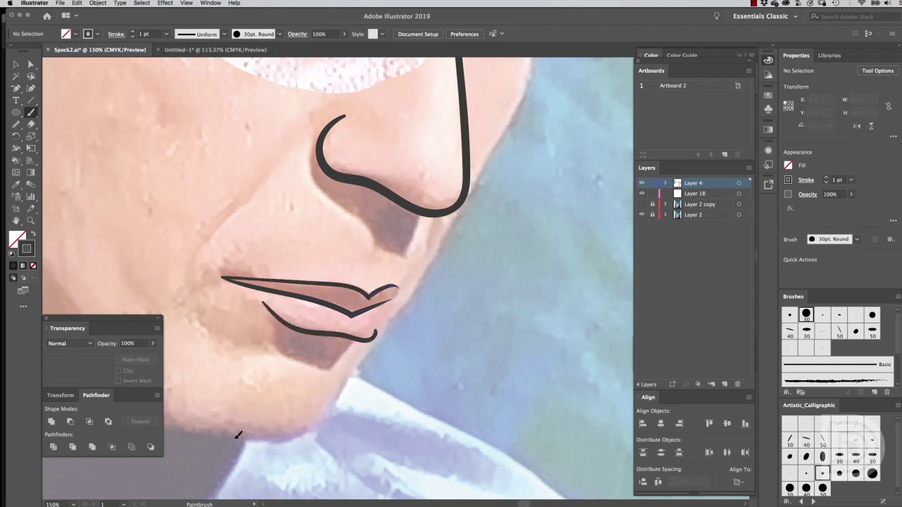
pyautogui.hotkey('ctrl', '-')
pyautogui.hotkey('ctrl', '-')
pyautogui.click(641, 204)
pyautogui.moveTo(354, 210); pyautogui.dragTo(303, 278)
pyautogui.scroll(3, 303, 278)
pyautogui.press('v')
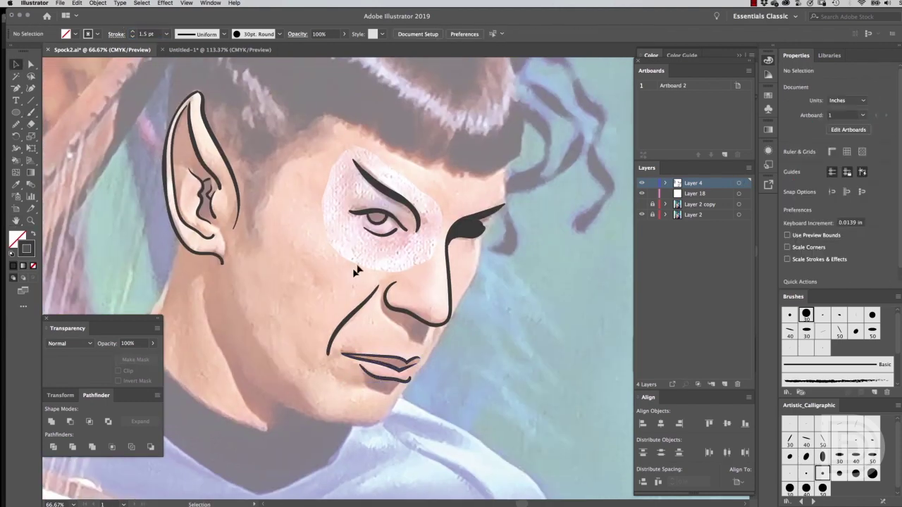
# - Draw the cheek and jaw lines and give them the heavier 1.5 pt stroke via Eyedropper
pyautogui.click(31, 112)
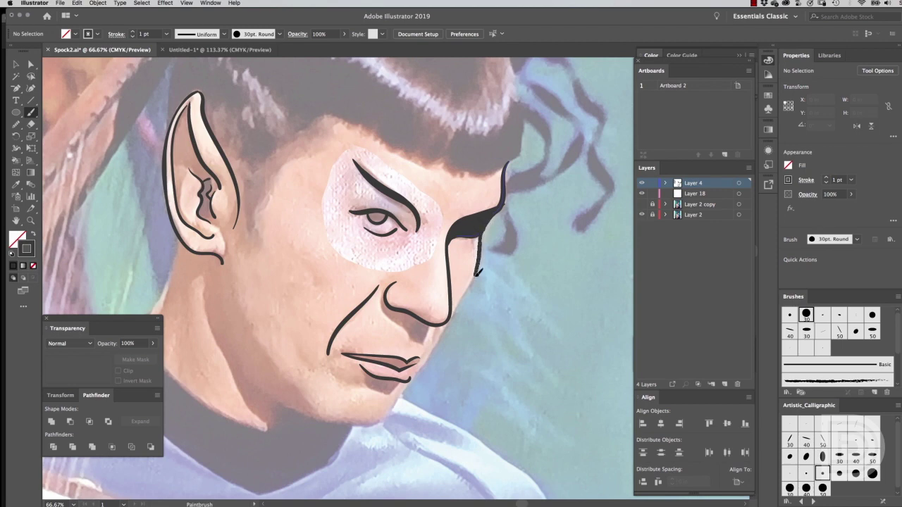
pyautogui.scroll(3, 356, 483)
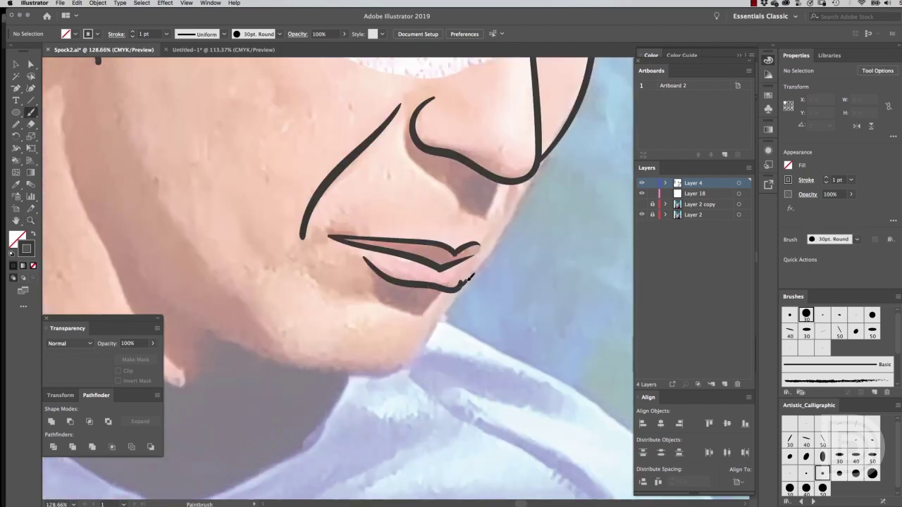
pyautogui.moveTo(459, 287); pyautogui.dragTo(534, 169)
pyautogui.moveTo(447, 310); pyautogui.dragTo(339, 373)
pyautogui.scroll(-3, 338, 373)
pyautogui.press('i')
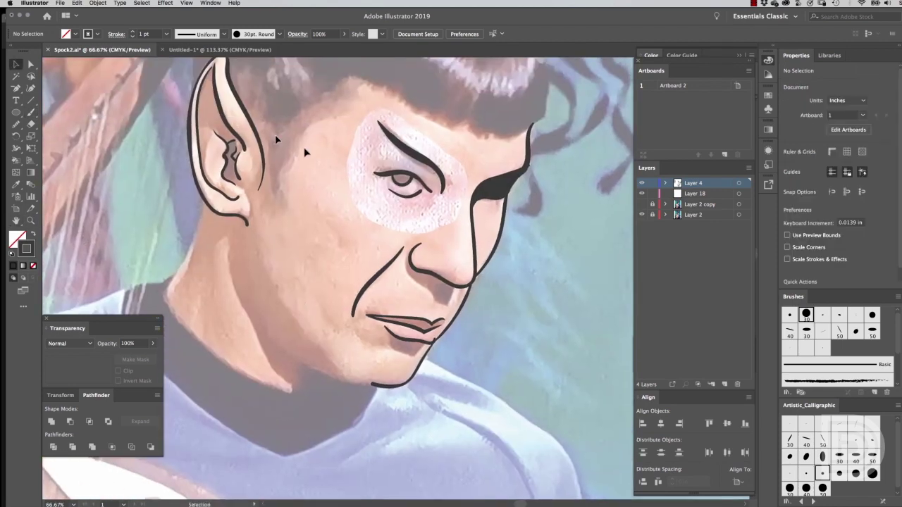
pyautogui.click(403, 342)
# - Outline the lower jaw and neck down to the chin
pyautogui.hotkey('ctrl', 'shift', 'a')
pyautogui.press('b')
pyautogui.moveTo(286, 356); pyautogui.dragTo(350, 378)
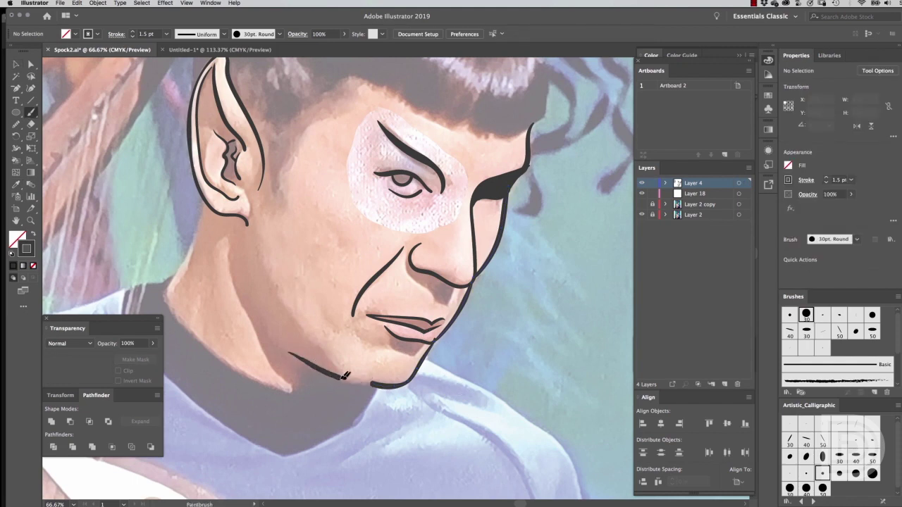
pyautogui.moveTo(167, 287)
pyautogui.mouseDown()
pyautogui.moveTo(300, 397)
pyautogui.moveTo(332, 377)
pyautogui.mouseUp()
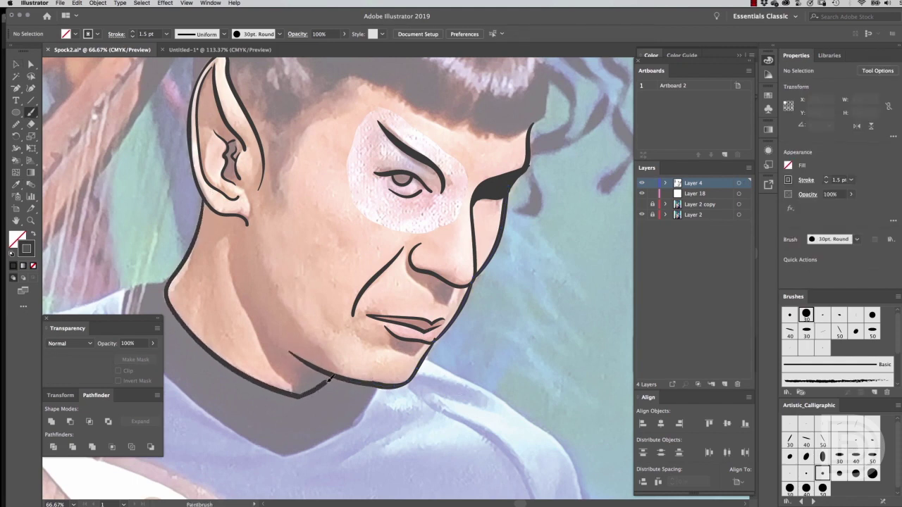
pyautogui.scroll(4, 358, 237)
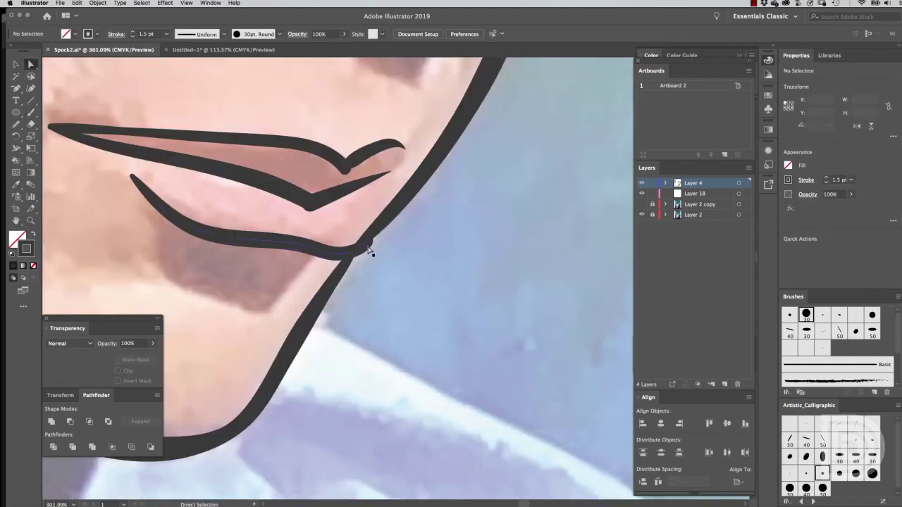
pyautogui.scroll(-4, 366, 249)
# - Outline the collar's lower edge and save the file
pyautogui.click(31, 112)
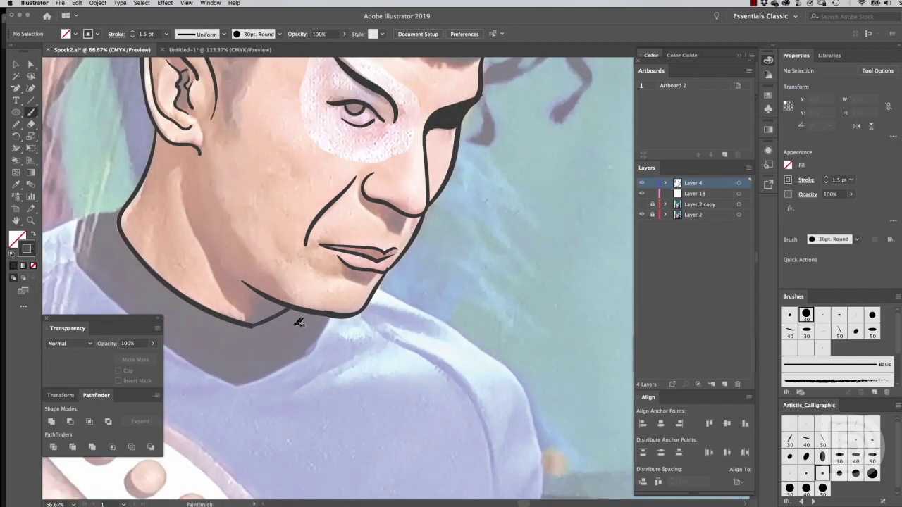
pyautogui.scroll(-3, 169, 301)
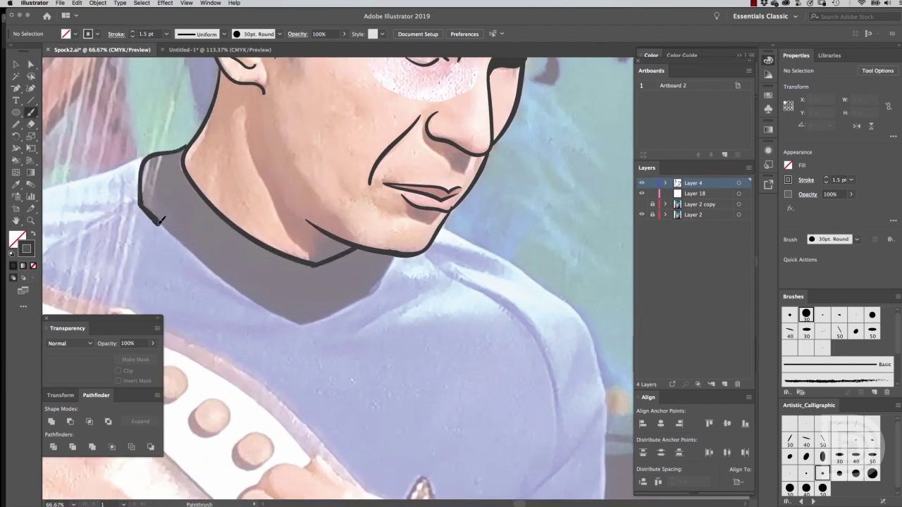
pyautogui.moveTo(159, 220); pyautogui.dragTo(393, 253)
pyautogui.press('a')
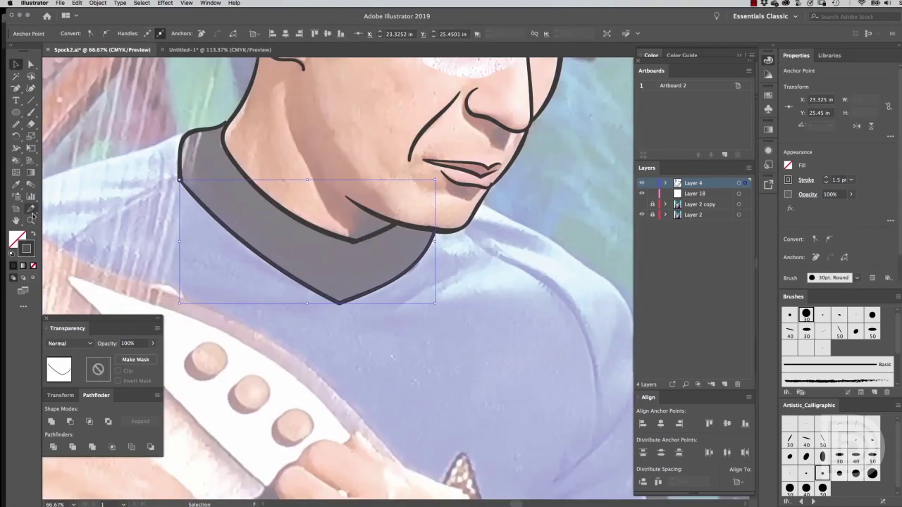
pyautogui.hotkey('ctrl', 's')
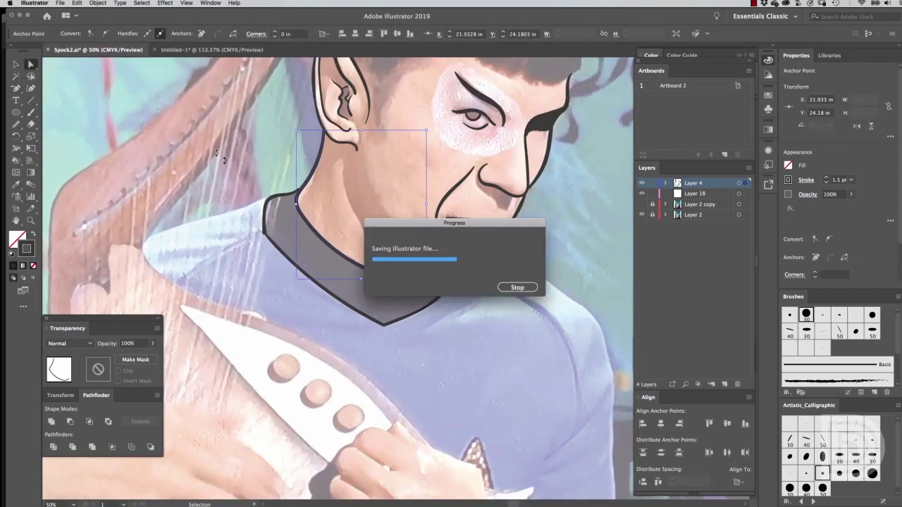
pyautogui.scroll(5, 303, 232)
# - Outline the top of the head and add a short line below the ear
pyautogui.scroll(-3, 359, 182)
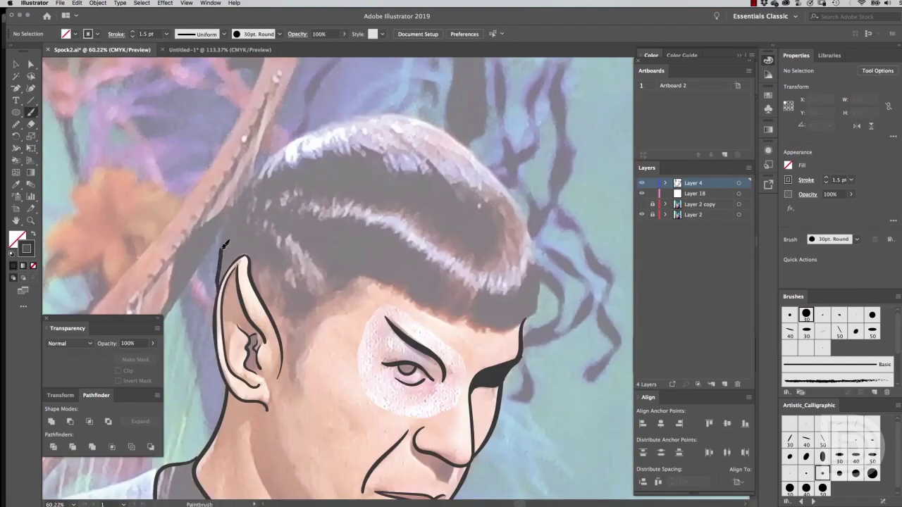
pyautogui.moveTo(224, 245); pyautogui.dragTo(539, 324)
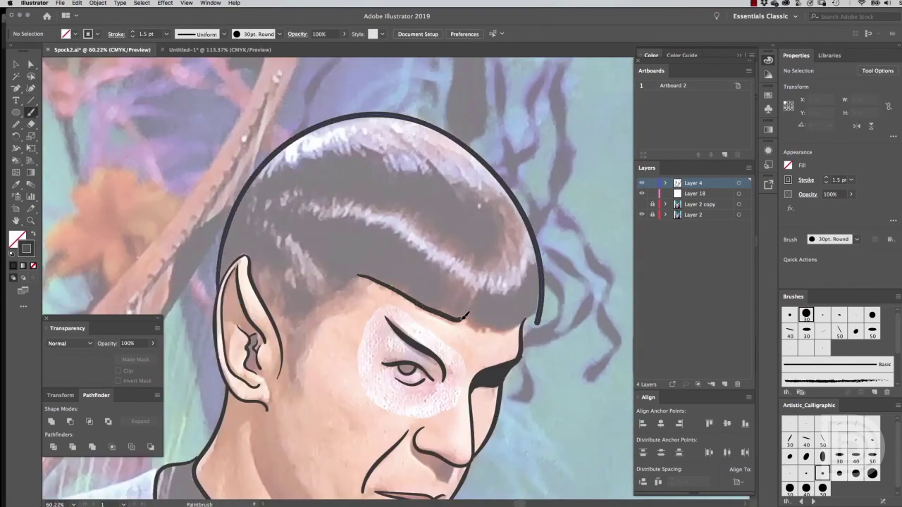
pyautogui.moveTo(296, 358); pyautogui.dragTo(305, 395)
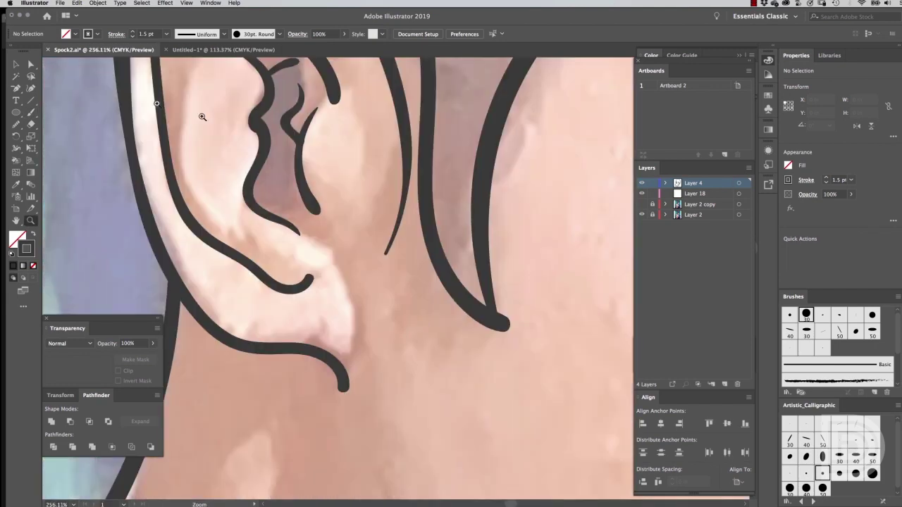
# - Taper the ear stroke's thickness with the Width tool
pyautogui.click(507, 324)
pyautogui.hotkey('shift', 'c')
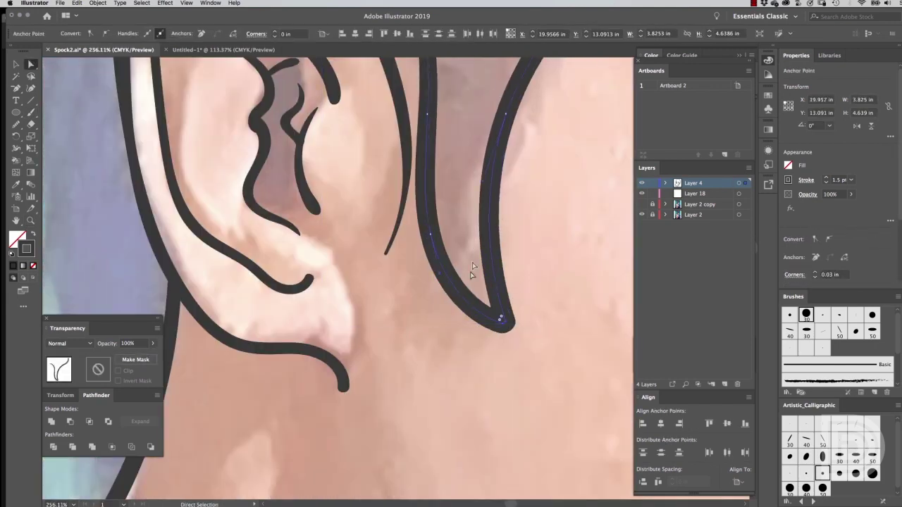
pyautogui.hotkey('shift', 'w')
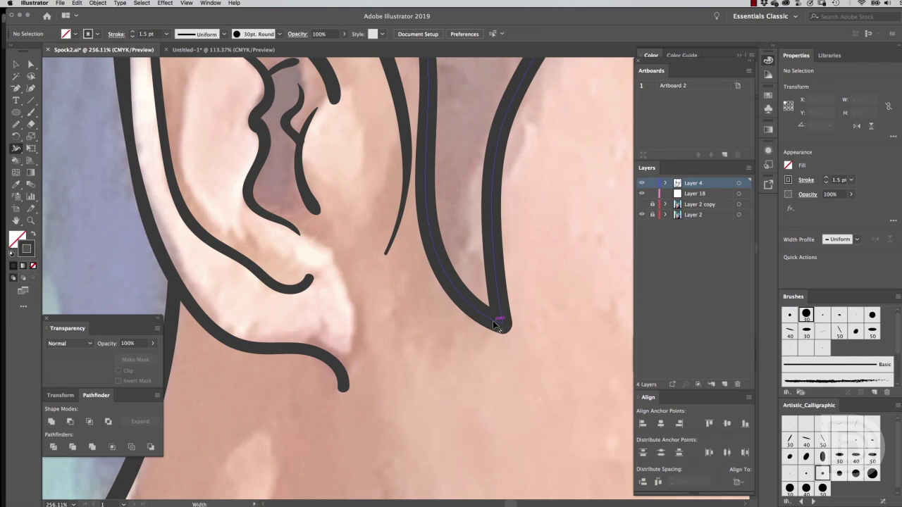
pyautogui.hotkey('ctrl', '-')
pyautogui.hotkey('ctrl', '-')
pyautogui.hotkey('ctrl', '-')
# - Erase the overlapping stroke end at the hairline using Outline view
pyautogui.press('b')
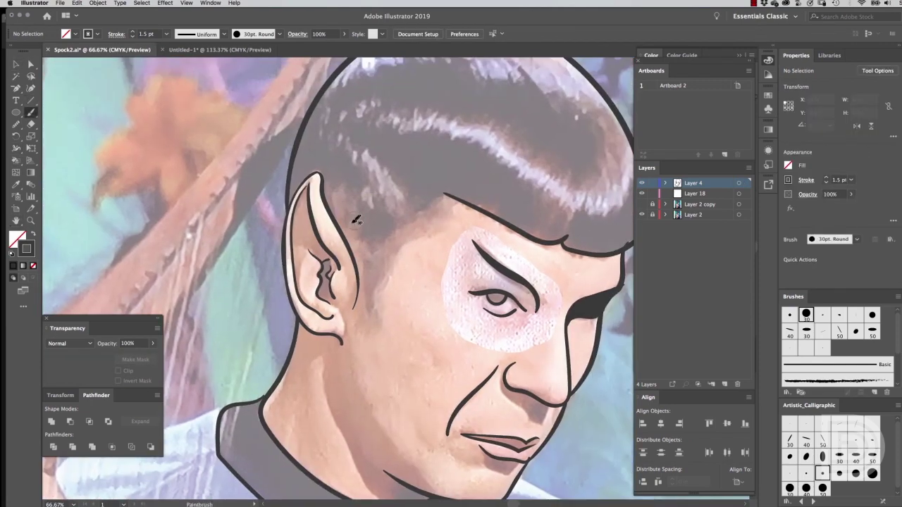
pyautogui.scroll(-3, 338, 147)
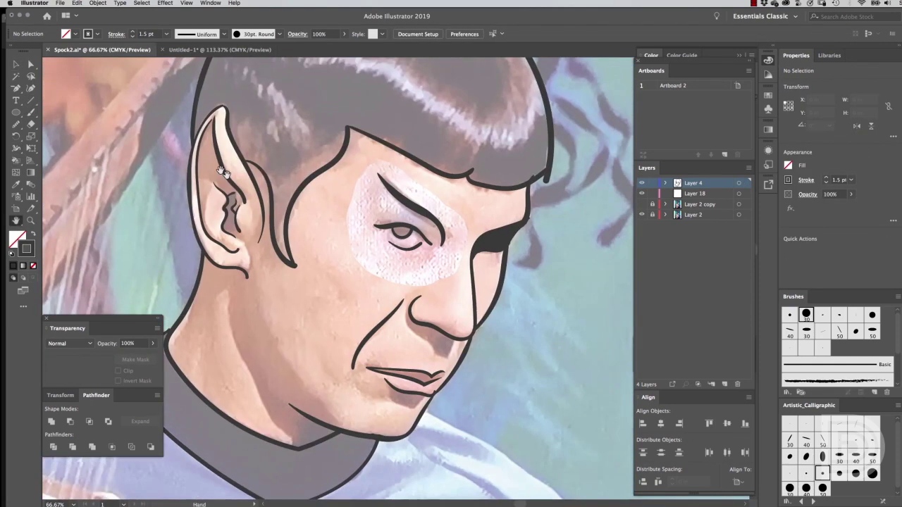
pyautogui.scroll(5, 297, 203)
pyautogui.hotkey('ctrl', 'y')
pyautogui.click(497, 165)
pyautogui.hotkey('shift', 'e')
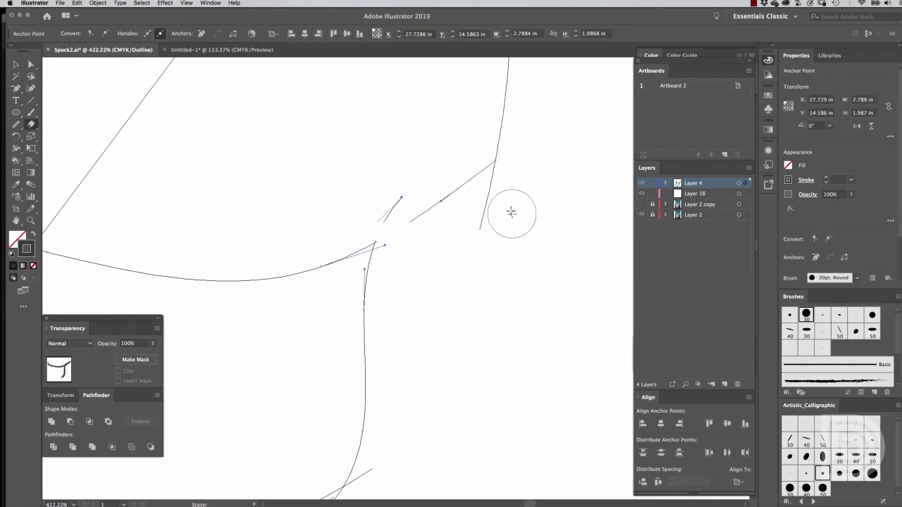
pyautogui.hotkey('ctrl', 'y')
pyautogui.press('v')
pyautogui.scroll(-5, 409, 243)
pyautogui.hotkey('ctrl', 'y')
pyautogui.hotkey('ctrl', 'y')
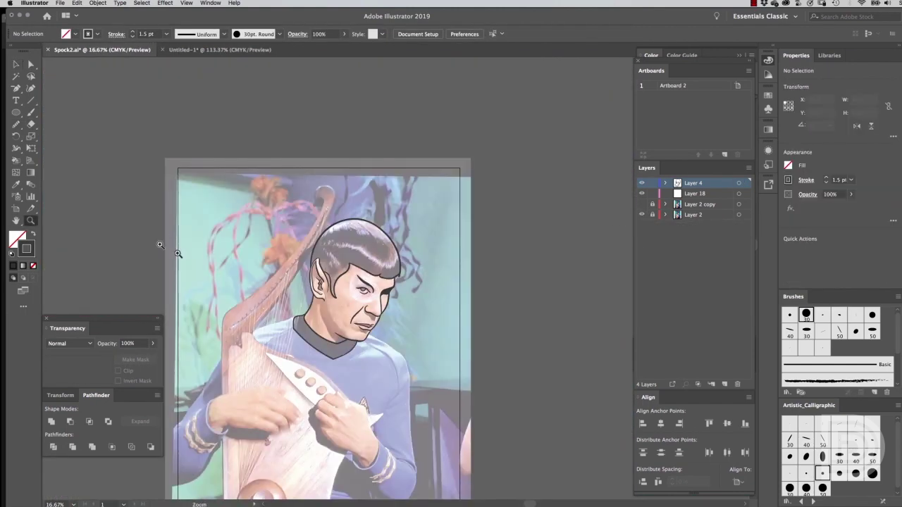
# - Outline the left sleeve and redraw the cuff edge around the wrist
pyautogui.scroll(3, 460, 137)
pyautogui.press('b')
pyautogui.moveTo(305, 226)
pyautogui.mouseDown()
pyautogui.moveTo(335, 120)
pyautogui.moveTo(181, 398)
pyautogui.moveTo(294, 375)
pyautogui.mouseUp()
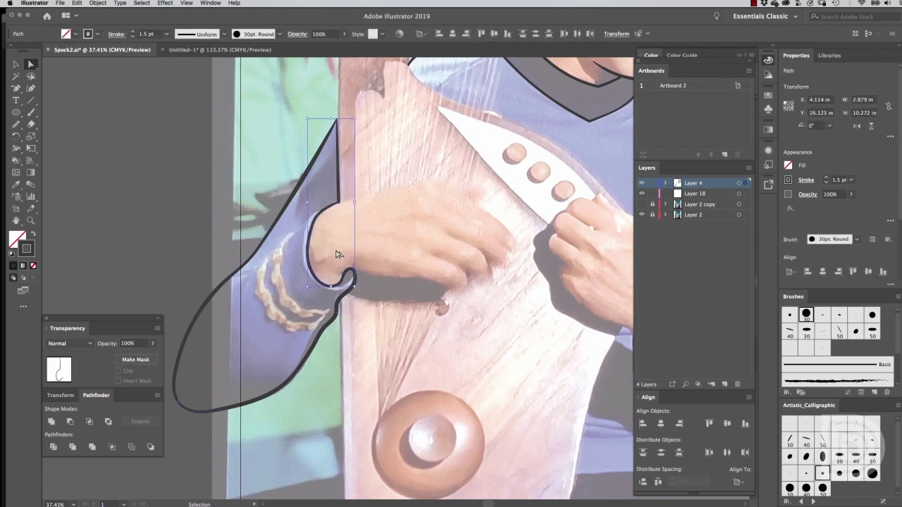
pyautogui.hotkey('ctrl', 'z')
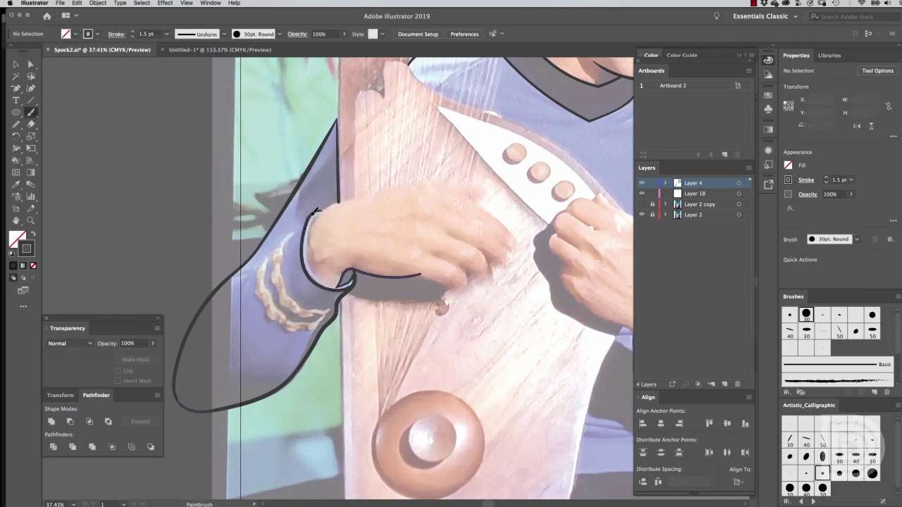
pyautogui.moveTo(268, 254); pyautogui.dragTo(313, 212)
# - Outline the top of the left hand and add a wrist crease line
pyautogui.hotkey('ctrl', '=')
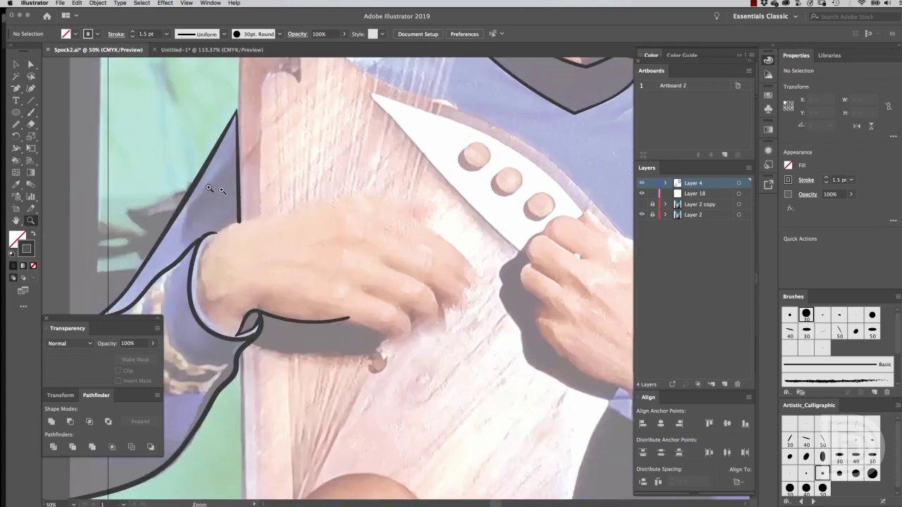
pyautogui.moveTo(207, 234); pyautogui.dragTo(364, 204)
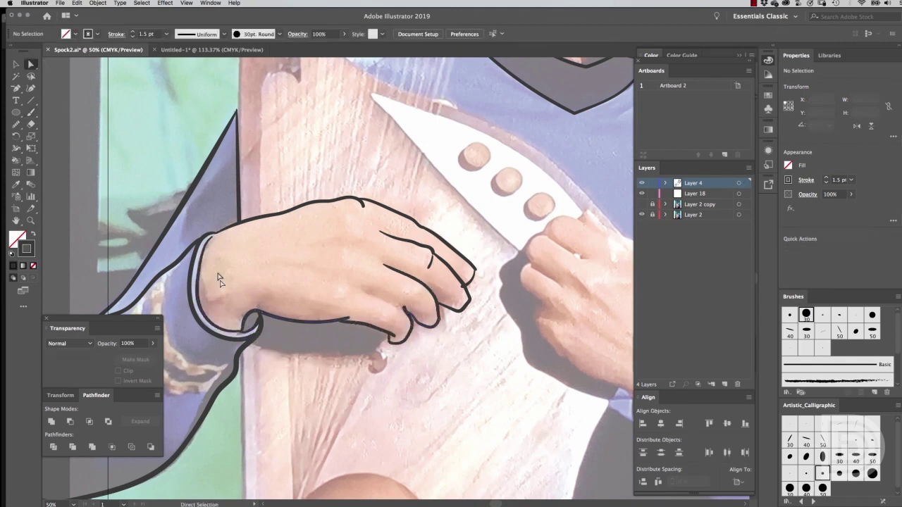
pyautogui.moveTo(202, 299); pyautogui.dragTo(229, 291)
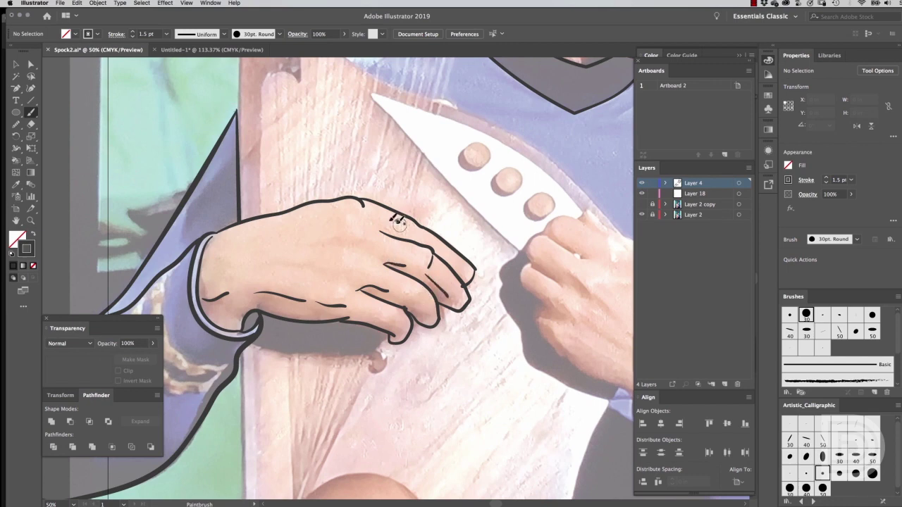
pyautogui.scroll(-5, 224, 202)
pyautogui.hscroll(-3, 224, 202)
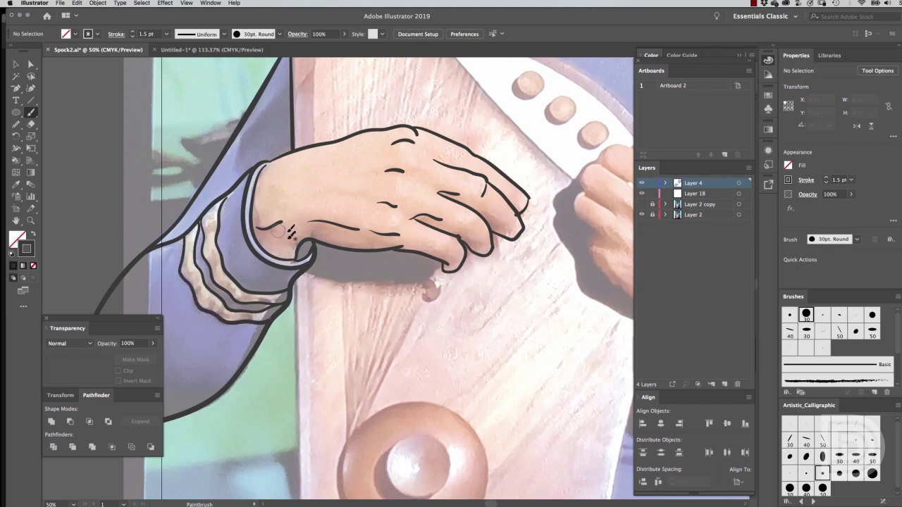
pyautogui.hscroll(10, 291, 232)
pyautogui.scroll(-3, 291, 233)
pyautogui.scroll(1, 244, 124)
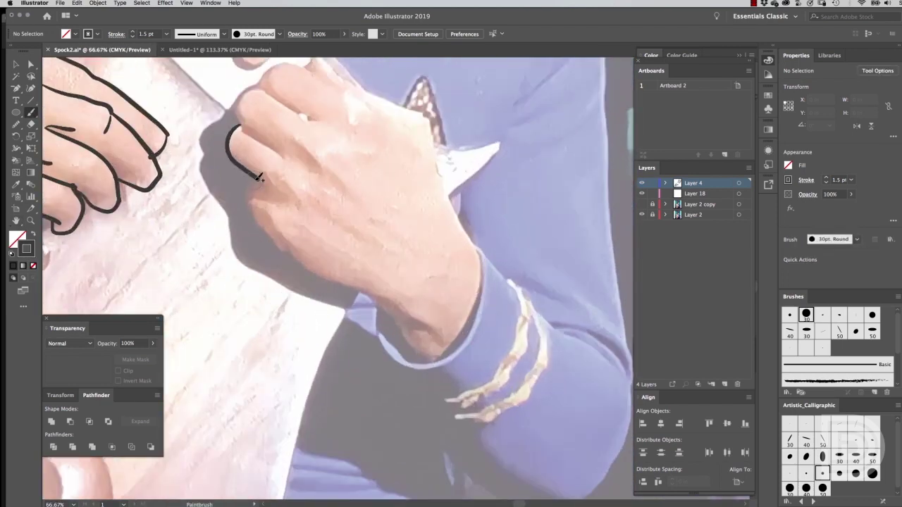
# - Outline the right hand, its cuff edge, knuckle lines and wrist crease
pyautogui.moveTo(259, 178); pyautogui.dragTo(431, 359)
pyautogui.hotkey('ctrl', 'z')
pyautogui.moveTo(286, 248); pyautogui.dragTo(423, 356)
pyautogui.moveTo(375, 303)
pyautogui.mouseDown()
pyautogui.moveTo(423, 365)
pyautogui.moveTo(477, 246)
pyautogui.mouseUp()
pyautogui.scroll(5, 366, 96)
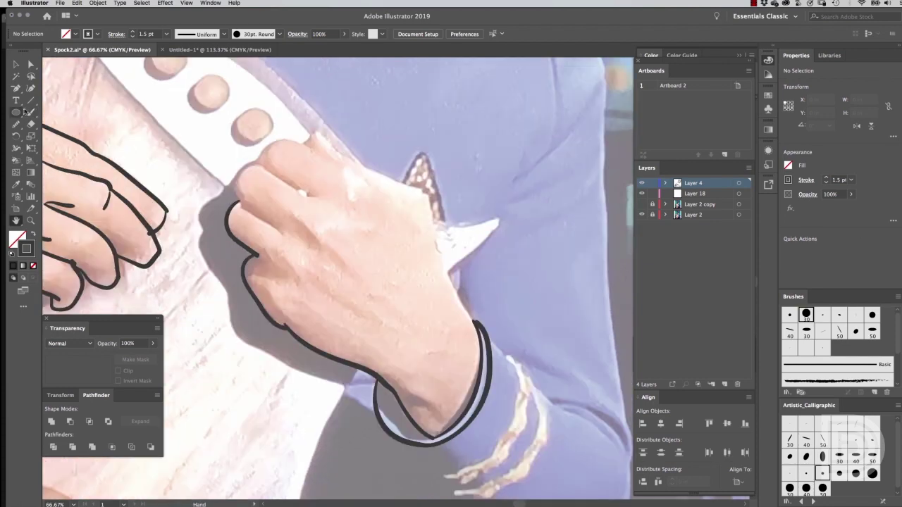
pyautogui.moveTo(258, 163); pyautogui.dragTo(305, 144)
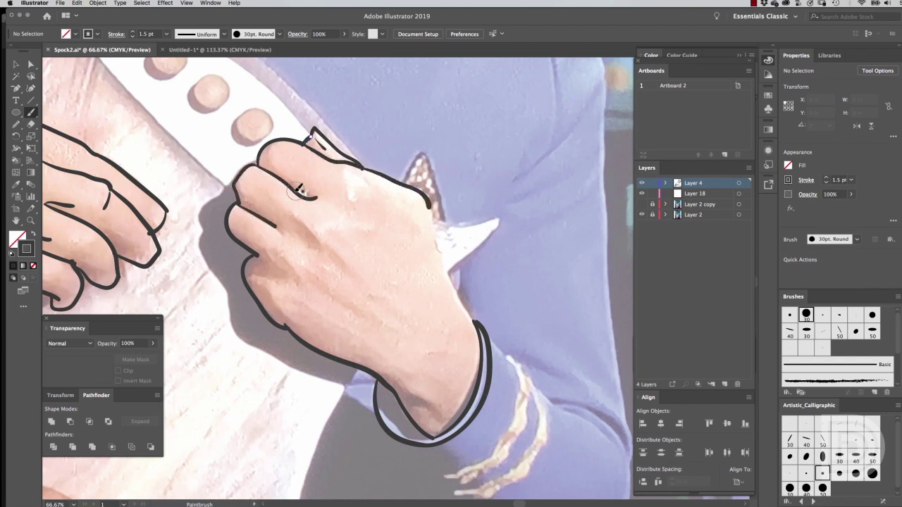
pyautogui.moveTo(270, 262); pyautogui.dragTo(294, 275)
pyautogui.moveTo(401, 388); pyautogui.dragTo(443, 410)
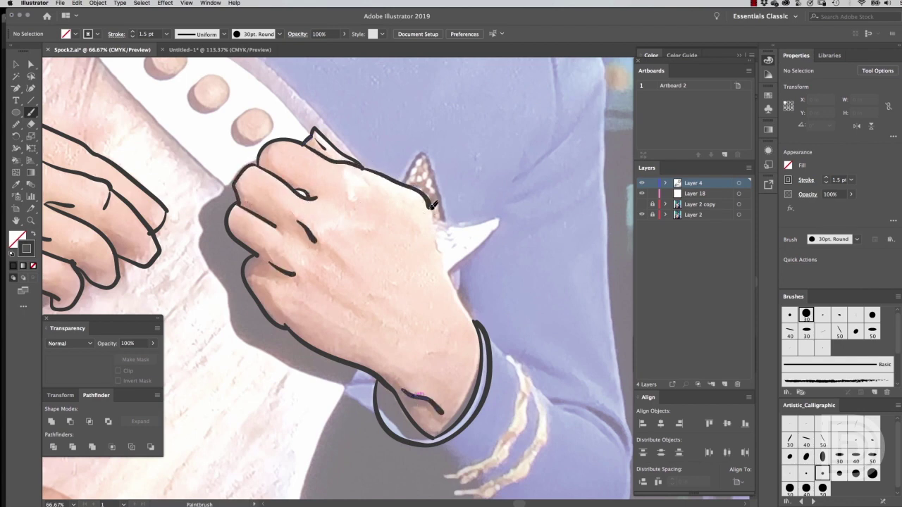
pyautogui.moveTo(433, 204); pyautogui.dragTo(476, 324)
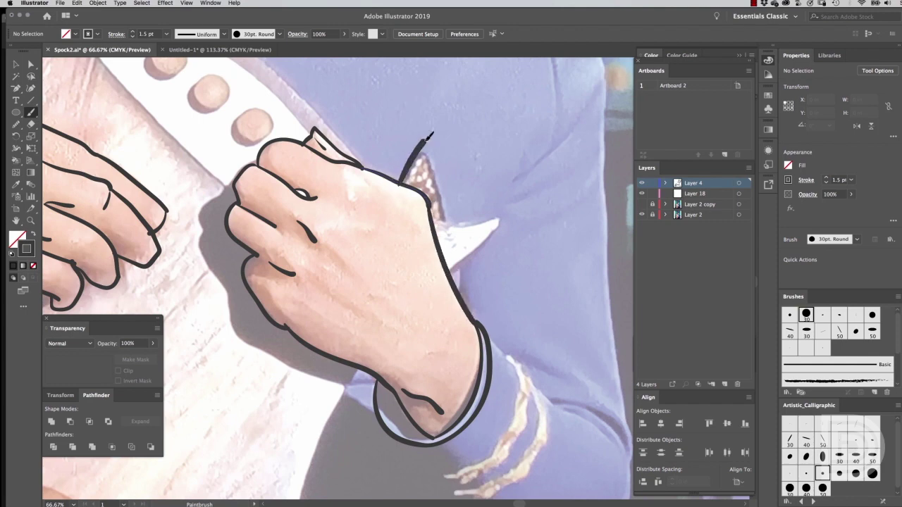
# - Outline the chest insignia, the cuff below the wrist and the sleeve to the elbow
pyautogui.moveTo(427, 139); pyautogui.dragTo(462, 303)
pyautogui.hotkey('ctrl', 'z')
pyautogui.moveTo(427, 139); pyautogui.dragTo(459, 296)
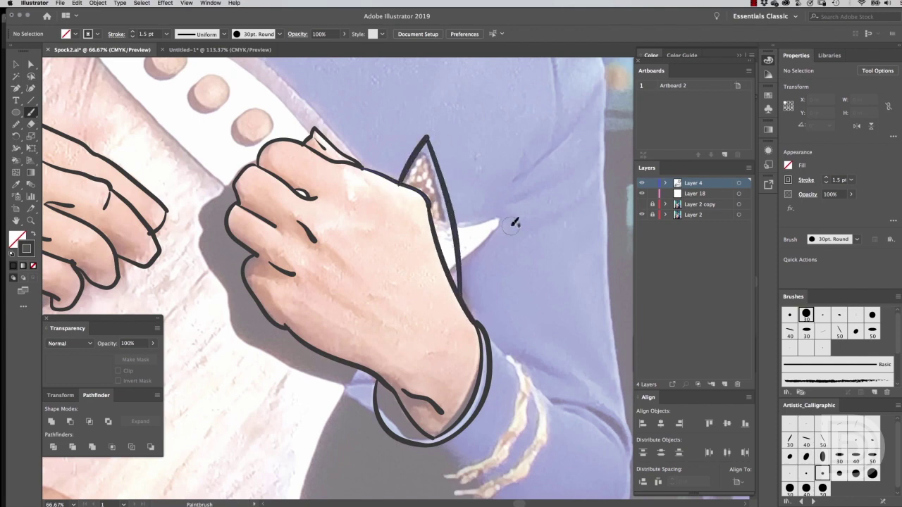
pyautogui.moveTo(376, 335)
pyautogui.mouseDown()
pyautogui.moveTo(341, 204)
pyautogui.moveTo(330, 212)
pyautogui.mouseUp()
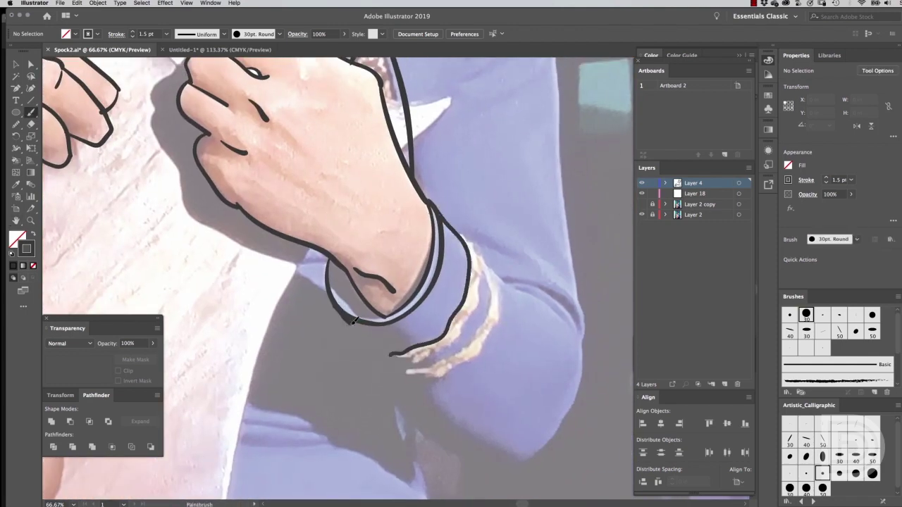
pyautogui.moveTo(348, 318); pyautogui.dragTo(579, 336)
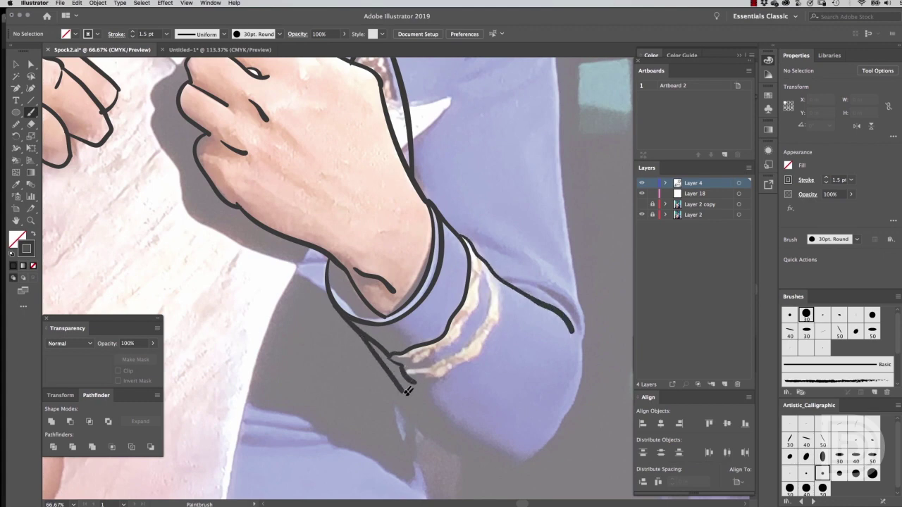
pyautogui.press('v')
pyautogui.press('b')
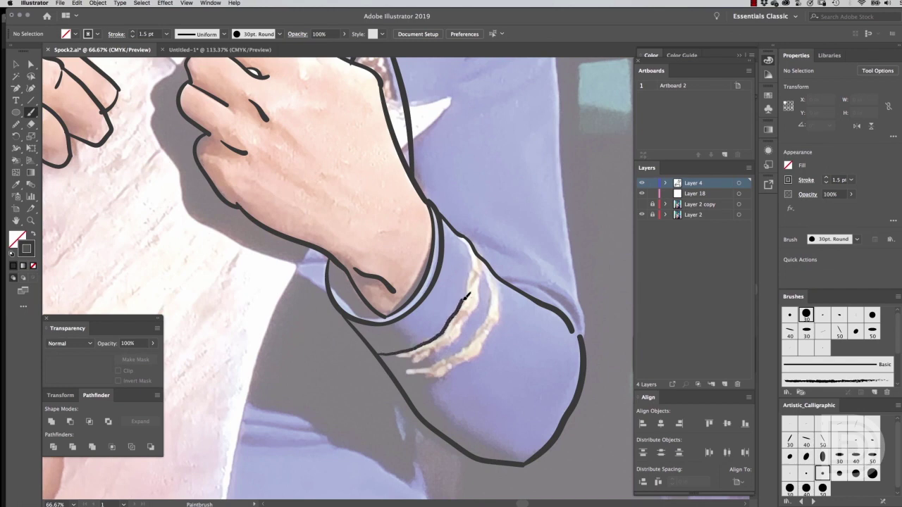
# - Add the cuff stripe lines and outline the shoulder and outer arm edge
pyautogui.moveTo(466, 295); pyautogui.dragTo(411, 361)
pyautogui.moveTo(483, 262); pyautogui.dragTo(403, 384)
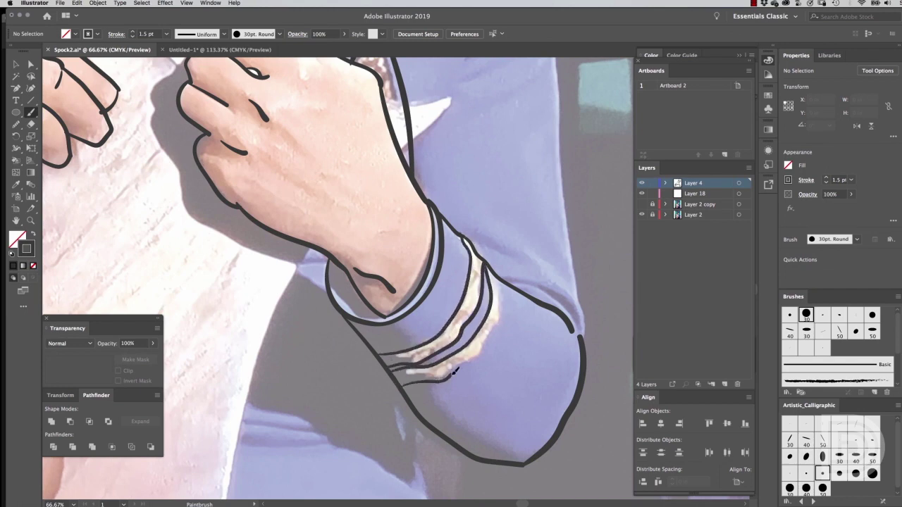
pyautogui.hotkey('ctrl', '-')
pyautogui.hscroll(5, 399, 157)
pyautogui.scroll(5, 319, 56)
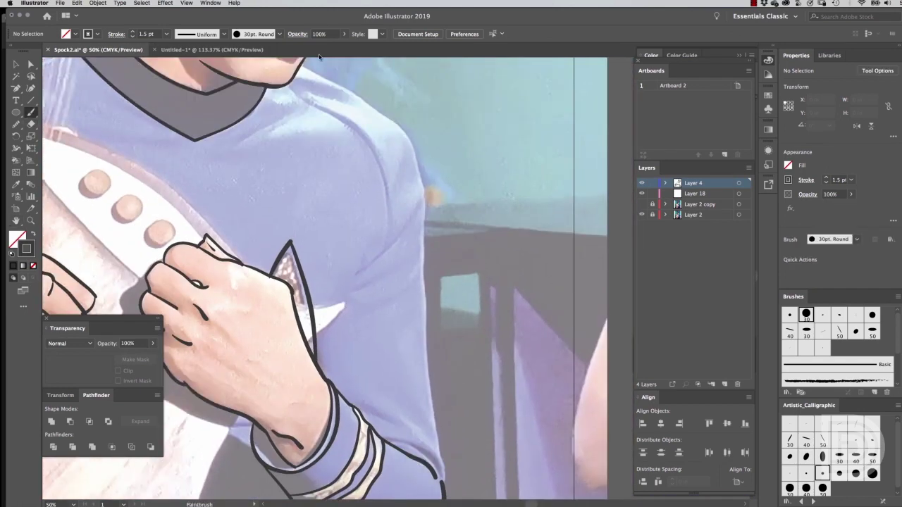
pyautogui.moveTo(361, 91); pyautogui.dragTo(443, 475)
pyautogui.moveTo(387, 441); pyautogui.dragTo(432, 453)
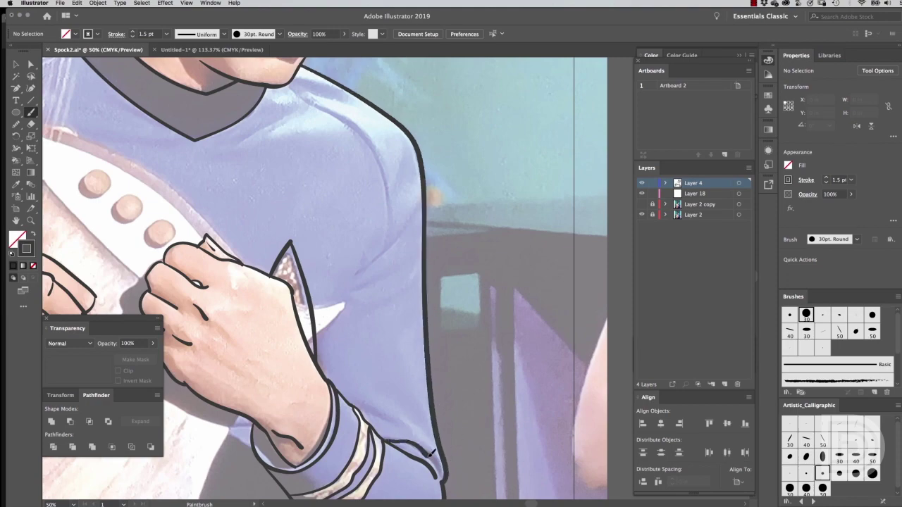
# - Toggle the reference painting layer off and on to check the full line art
pyautogui.press('h')
pyautogui.hotkey('ctrl', '-')
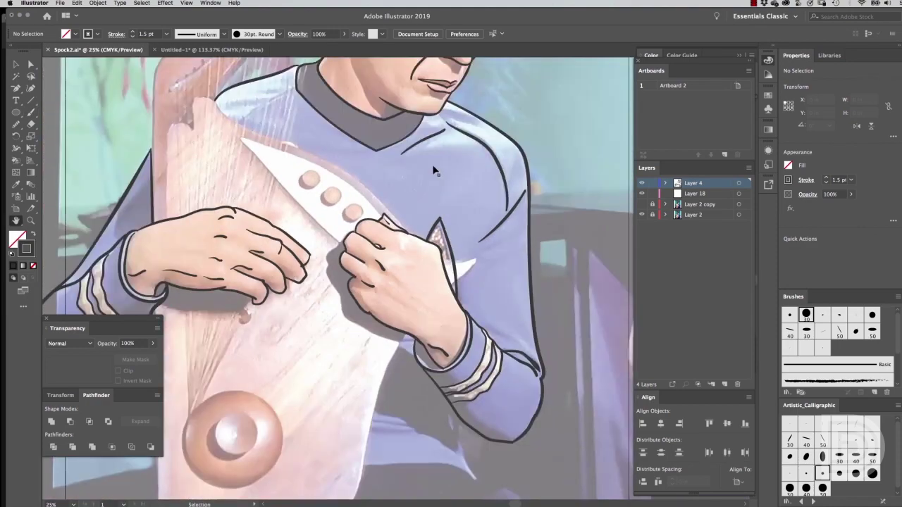
pyautogui.hotkey('ctrl', '-')
pyautogui.hotkey('ctrl', '-')
pyautogui.click(641, 214)
pyautogui.hotkey('ctrl', '+')
pyautogui.press('b')
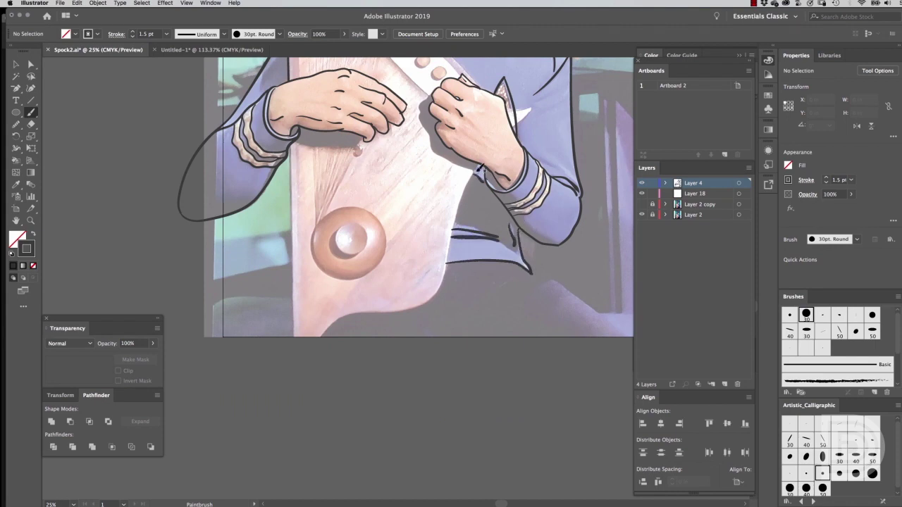
pyautogui.hotkey('ctrl', '-')
pyautogui.click(641, 214)
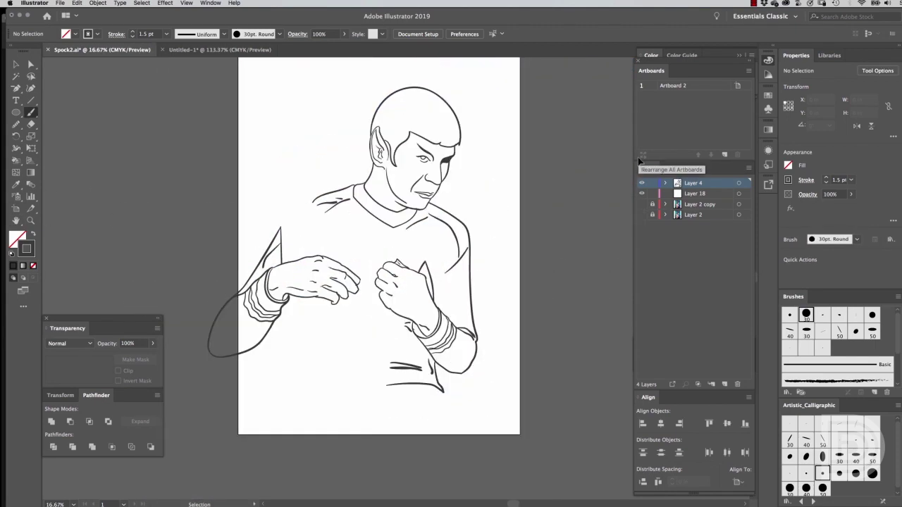
pyautogui.press('v')
pyautogui.hotkey('ctrl', '+')
pyautogui.click(641, 214)
# - Lock the finished line-art layer and ink the harp's curved neck
pyautogui.press('b')
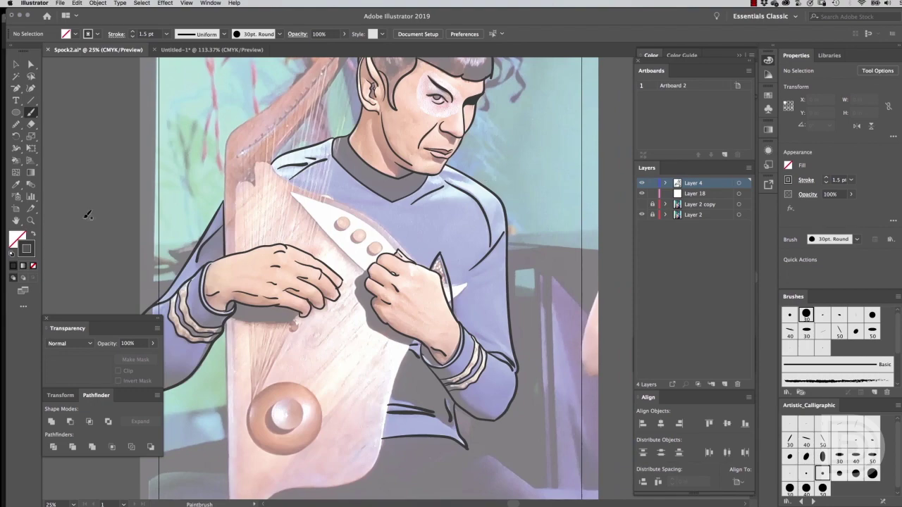
pyautogui.moveTo(694, 193); pyautogui.dragTo(694, 180)
pyautogui.click(652, 193)
pyautogui.scroll(5, 384, 115)
pyautogui.scroll(5, 383, 115)
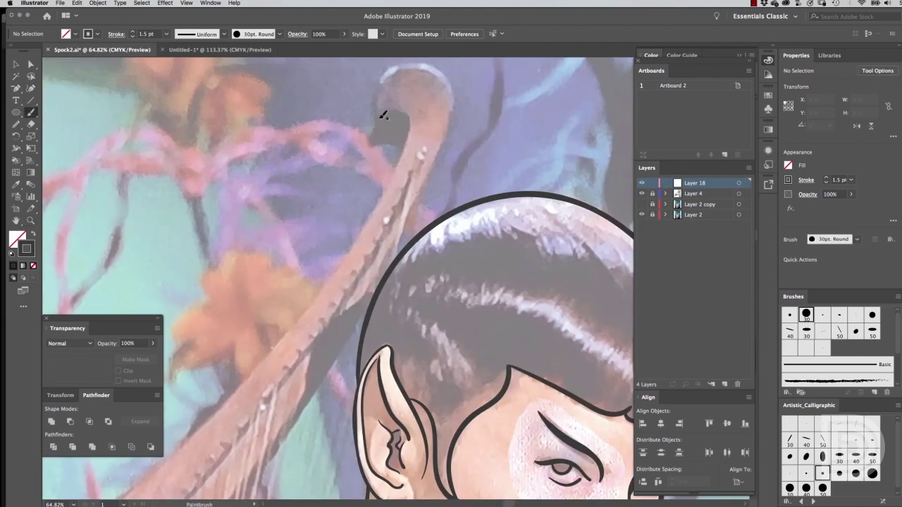
pyautogui.moveTo(383, 115); pyautogui.dragTo(105, 500)
# - Zoom in and out to check the harp neck line
pyautogui.hotkey('ctrl', '-')
pyautogui.hotkey('ctrl', '-')
pyautogui.press('a')
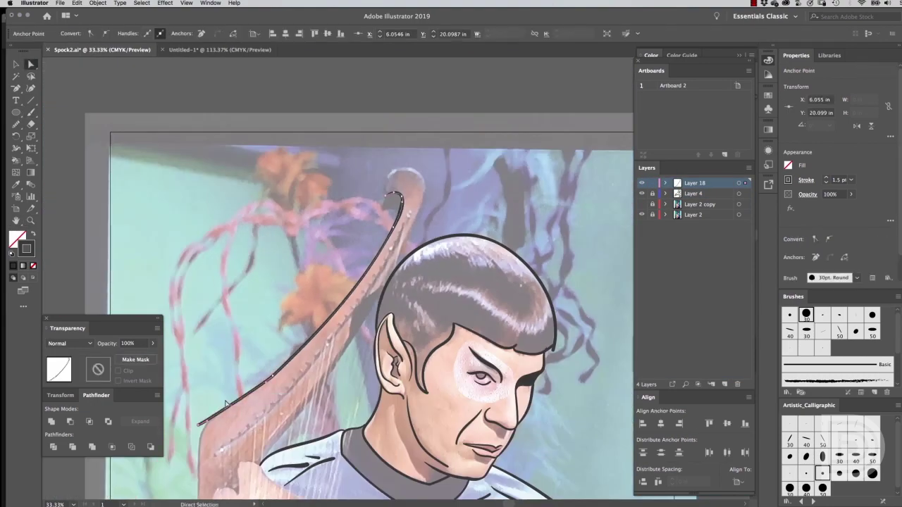
pyautogui.click(324, 338)
pyautogui.press('z')
pyautogui.moveTo(266, 117); pyautogui.dragTo(216, 178)
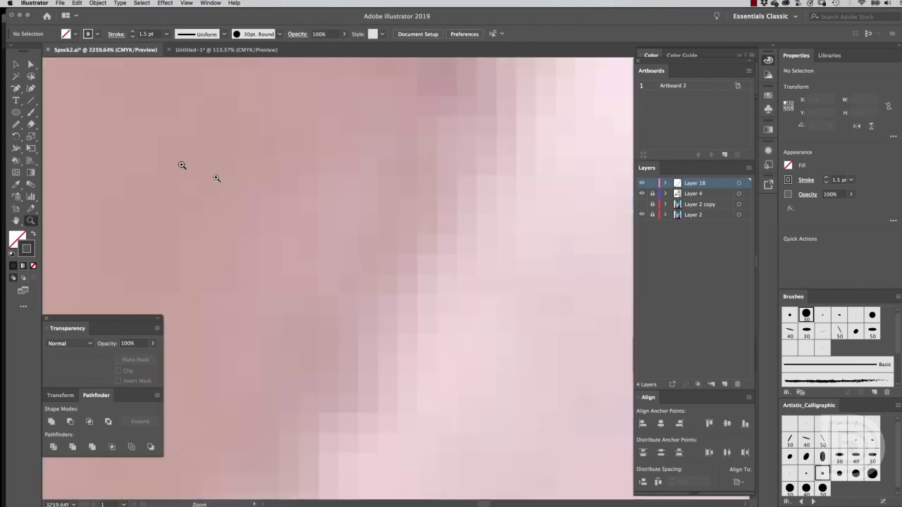
pyautogui.hotkey('ctrl', '-')
pyautogui.hotkey('ctrl', '-')
pyautogui.hotkey('ctrl', '-')
pyautogui.hotkey('ctrl', '-')
pyautogui.hotkey('ctrl', '-')
pyautogui.hotkey('ctrl', '-')
pyautogui.press('v')
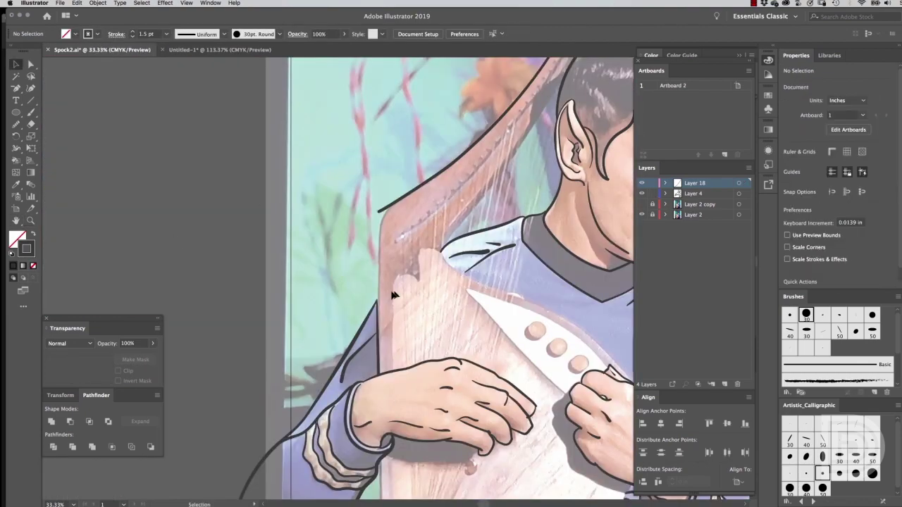
pyautogui.scroll(3, 393, 294)
# - Ink the harp's long left edge and its bottom, undoing one misplaced stroke
pyautogui.press('b')
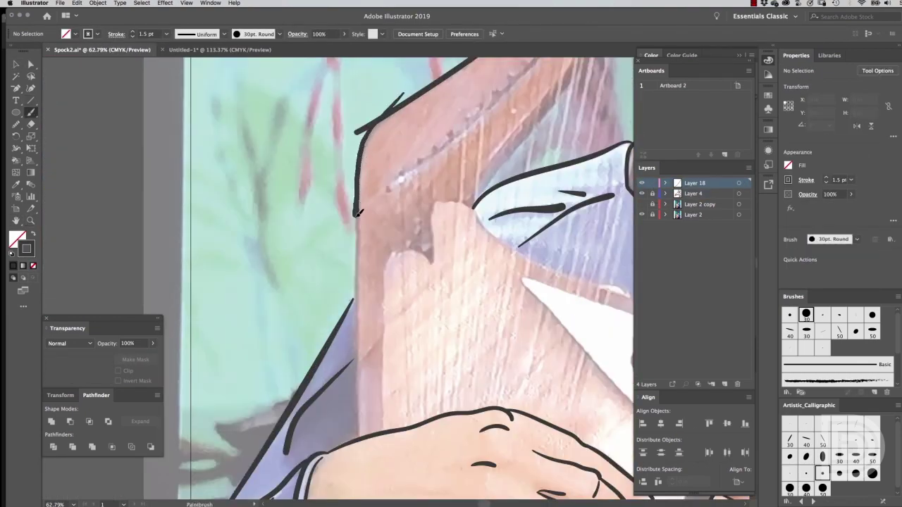
pyautogui.moveTo(358, 211); pyautogui.dragTo(361, 436)
pyautogui.hotkey('ctrl', '-')
pyautogui.hotkey('ctrl', '-')
pyautogui.moveTo(303, 205); pyautogui.dragTo(308, 329)
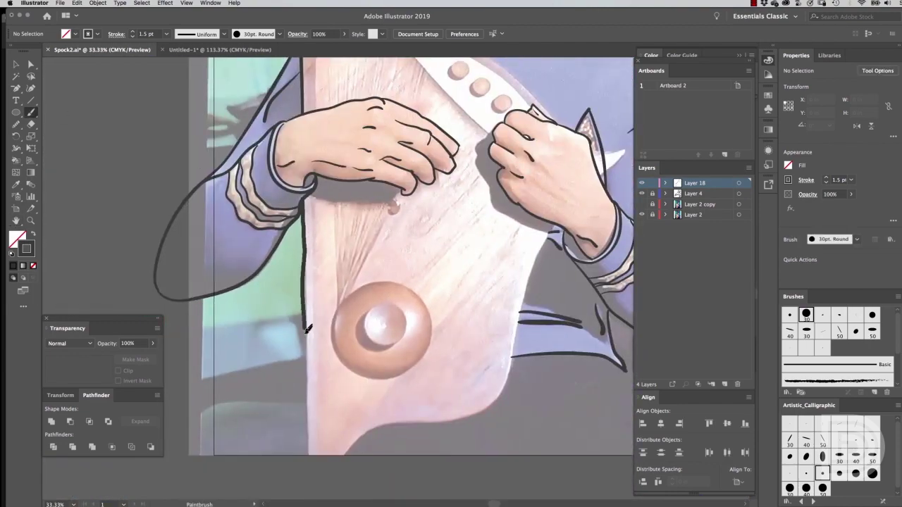
pyautogui.press('cmd+z')
pyautogui.scroll(-2, 308, 328)
pyautogui.moveTo(292, 138)
pyautogui.mouseDown()
pyautogui.moveTo(295, 473)
pyautogui.moveTo(366, 371)
pyautogui.moveTo(507, 290)
pyautogui.moveTo(548, 171)
pyautogui.mouseUp()
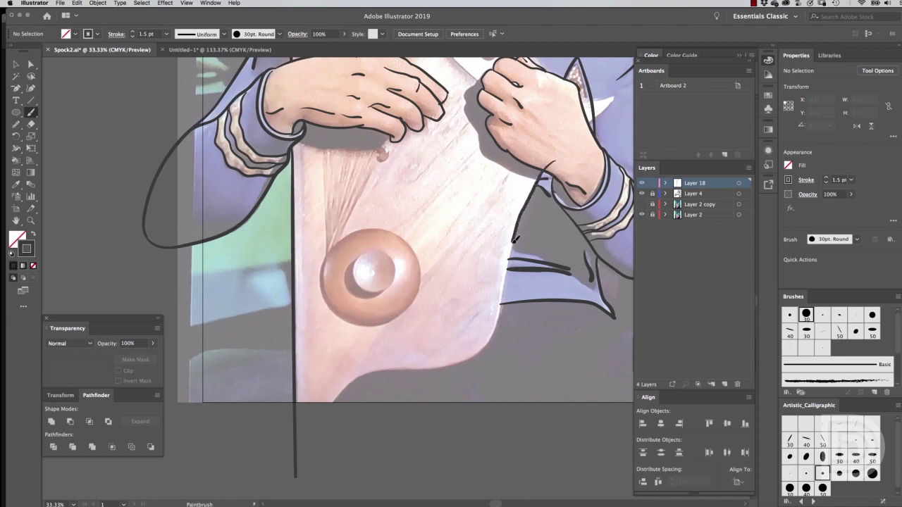
pyautogui.moveTo(462, 361); pyautogui.dragTo(310, 468)
# - Outline the chest insignia's point beside the right hand and select that stroke
pyautogui.scroll(10, 338, 175)
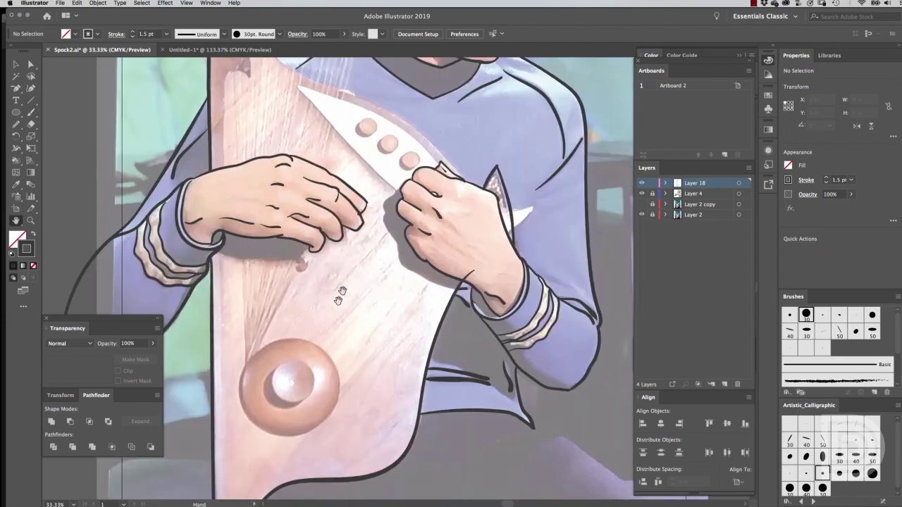
pyautogui.scroll(2, 338, 174)
pyautogui.scroll(5, 543, 348)
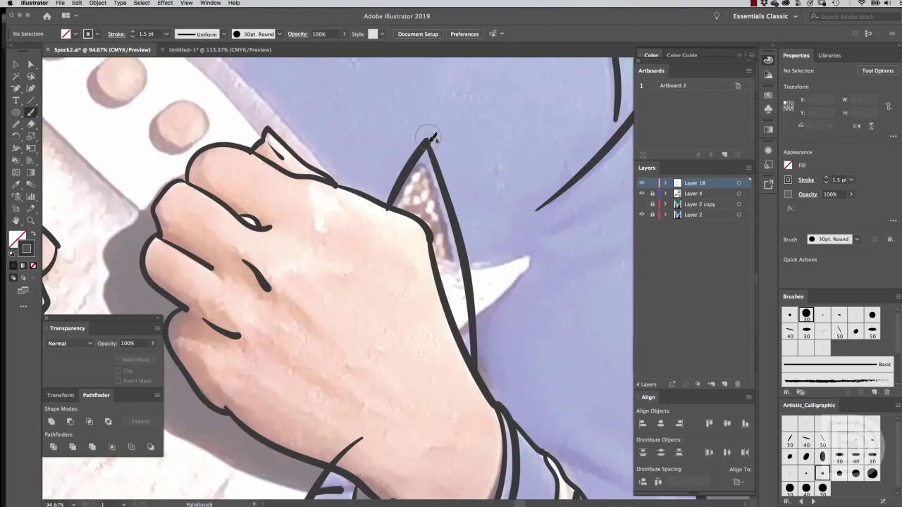
pyautogui.moveTo(446, 258)
pyautogui.mouseDown()
pyautogui.moveTo(494, 307)
pyautogui.moveTo(426, 345)
pyautogui.mouseUp()
pyautogui.press('a')
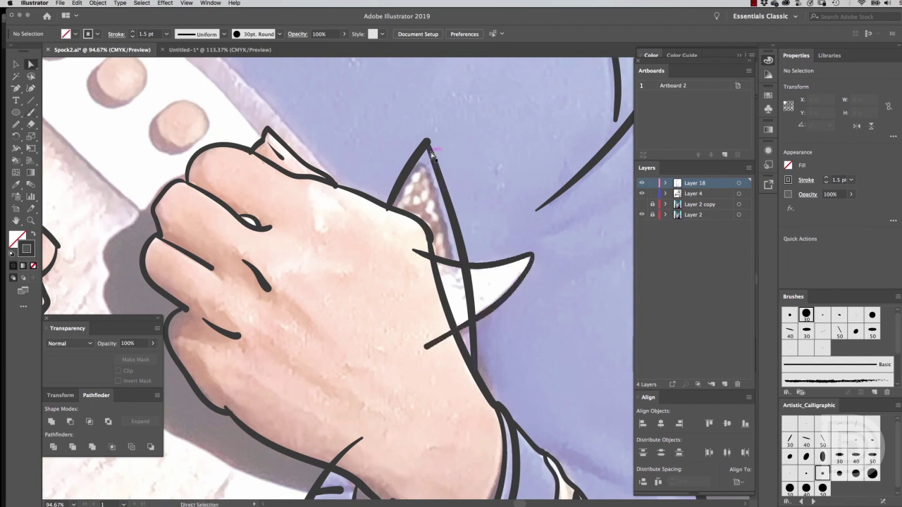
pyautogui.click(430, 148)
pyautogui.scroll(-5, 352, 282)
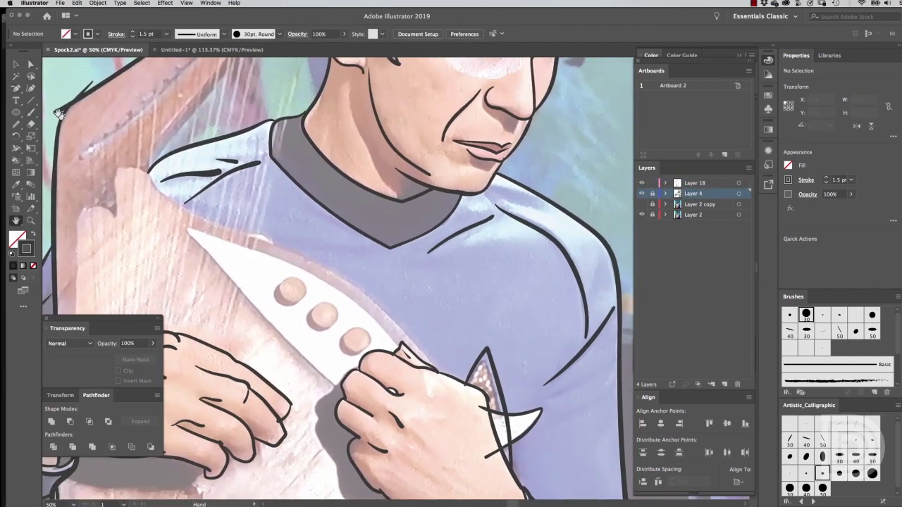
pyautogui.press('b')
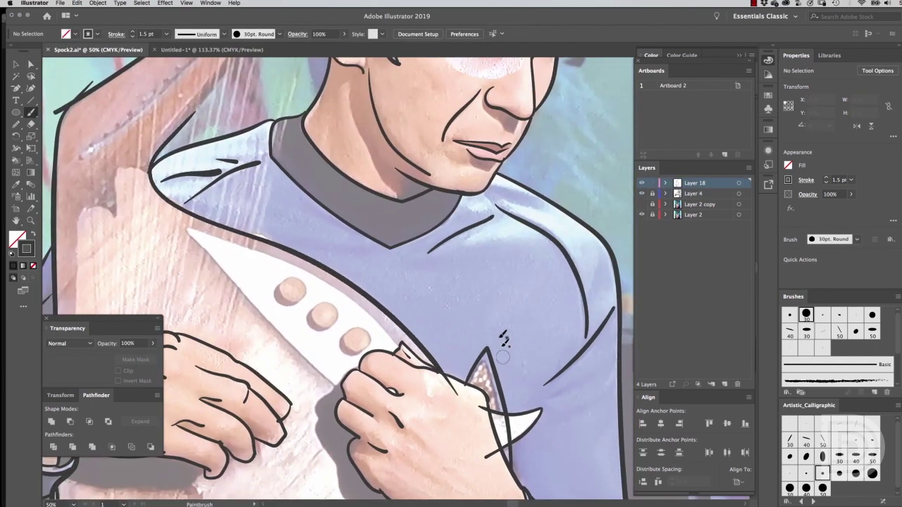
pyautogui.press('a')
# - Pan over and ink the edge of the white blade
pyautogui.scroll(5, 453, 115)
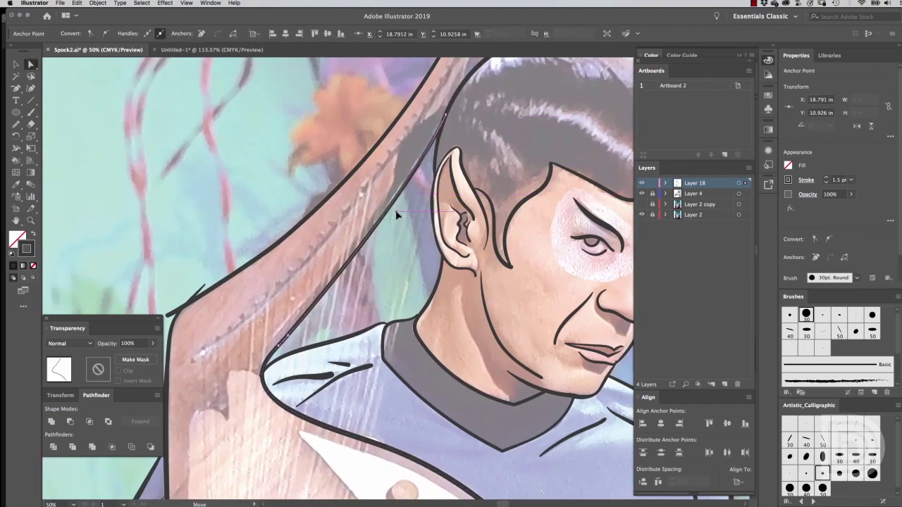
pyautogui.press('h')
pyautogui.scroll(5, 339, 282)
pyautogui.press('b')
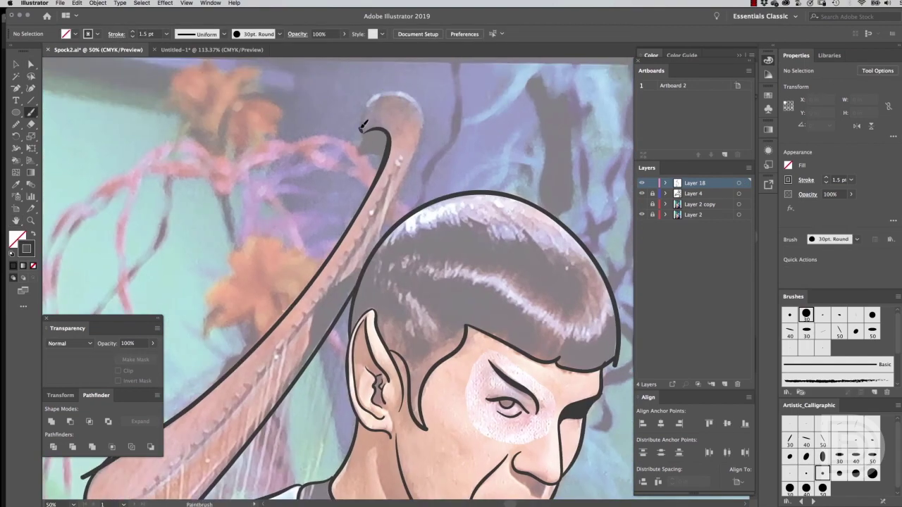
pyautogui.scroll(-5, 455, 186)
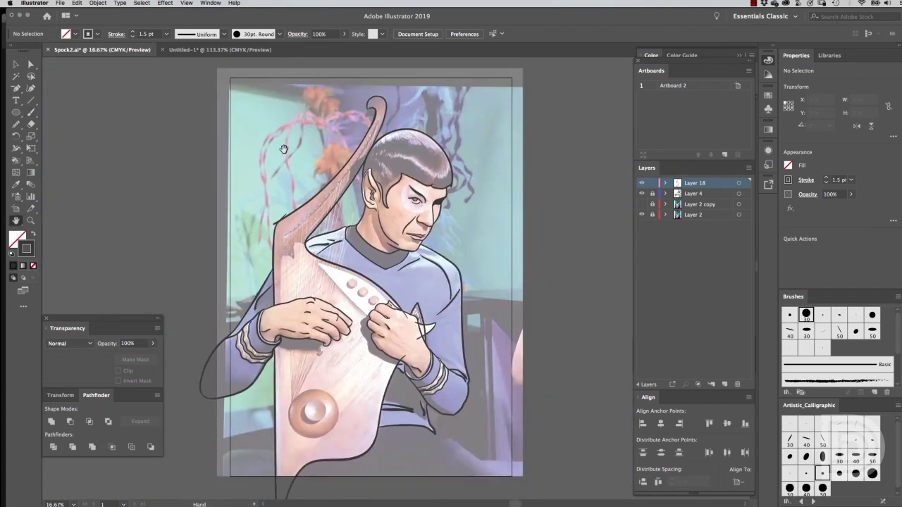
pyautogui.scroll(8, 339, 233)
pyautogui.moveTo(243, 136); pyautogui.dragTo(402, 296)
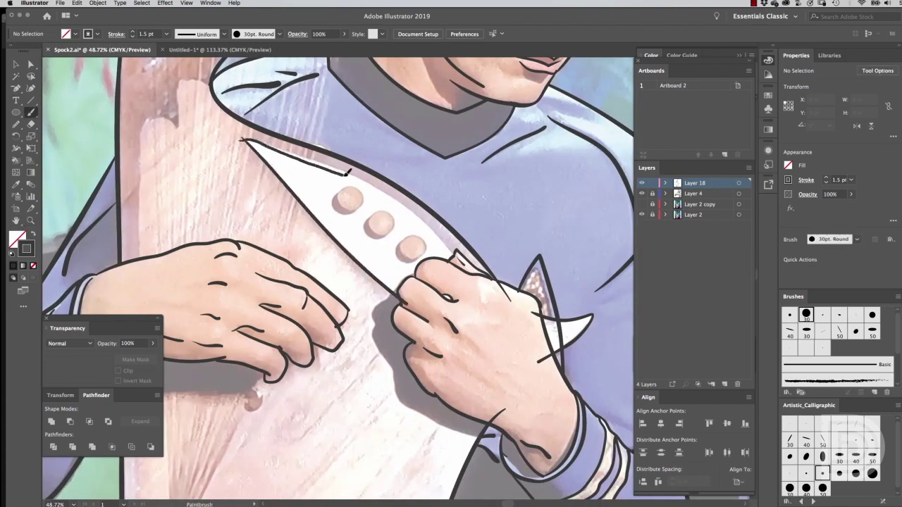
# - Copy the button circle onto the second and third blade buttons, then select all three
pyautogui.press('z')
pyautogui.scroll(3, 362, 157)
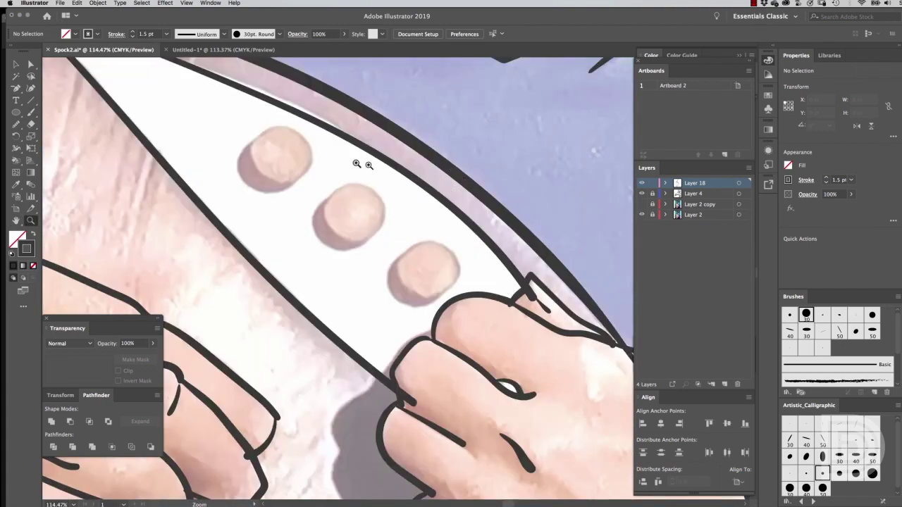
pyautogui.press('v')
pyautogui.moveTo(289, 155); pyautogui.dragTo(354, 183)
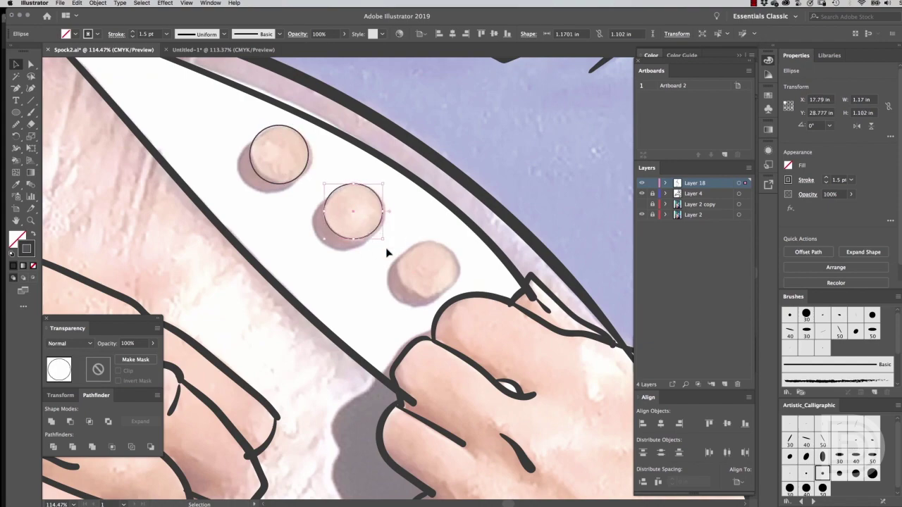
pyautogui.hotkey('ctrl', 'd')
pyautogui.hotkey('ctrl', 'a')
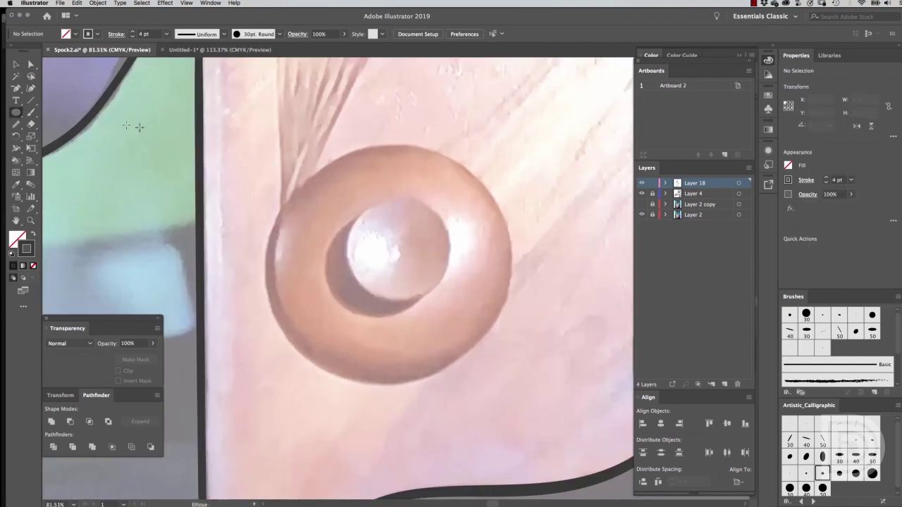
# - Draw a fitted outer circle and a smaller inner circle on the large harp button
pyautogui.moveTo(254, 136)
pyautogui.mouseDown()
pyautogui.moveTo(499, 389)
pyautogui.moveTo(510, 386)
pyautogui.mouseUp()
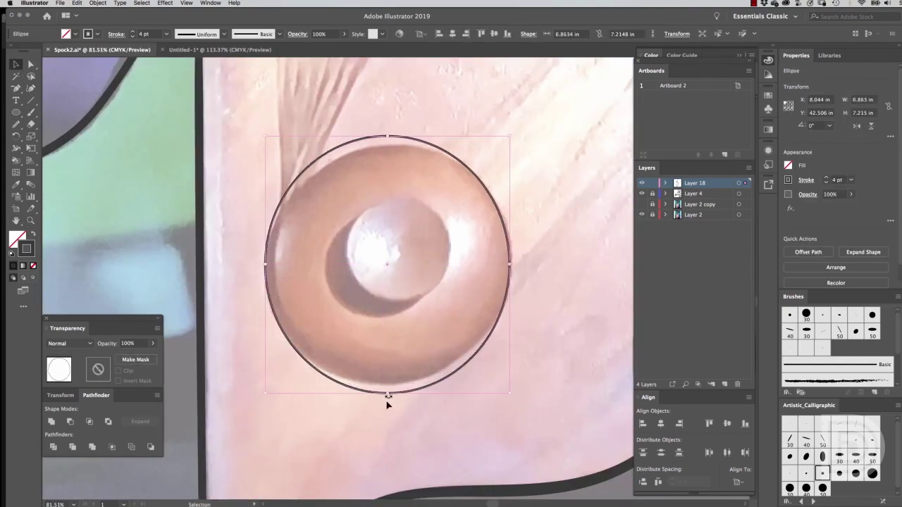
pyautogui.press('v')
pyautogui.moveTo(397, 384); pyautogui.dragTo(515, 258)
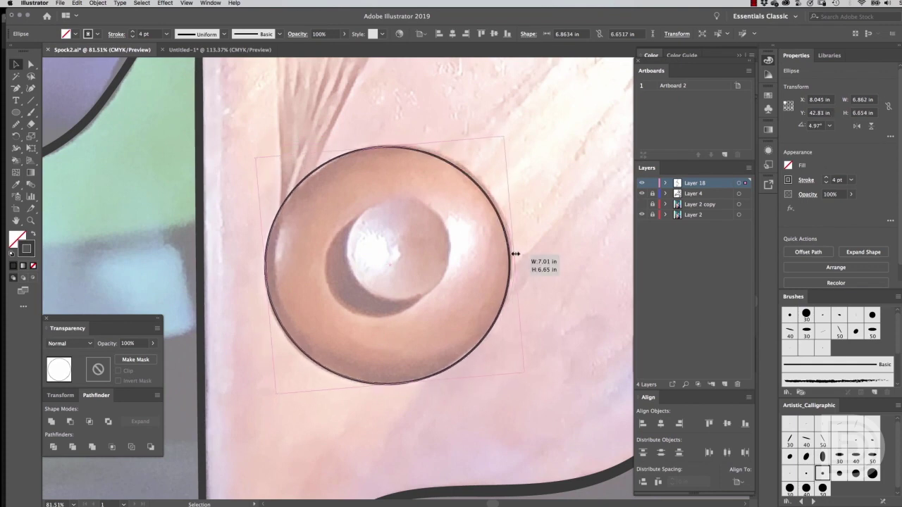
pyautogui.click(540, 363)
pyautogui.moveTo(347, 202); pyautogui.dragTo(448, 303)
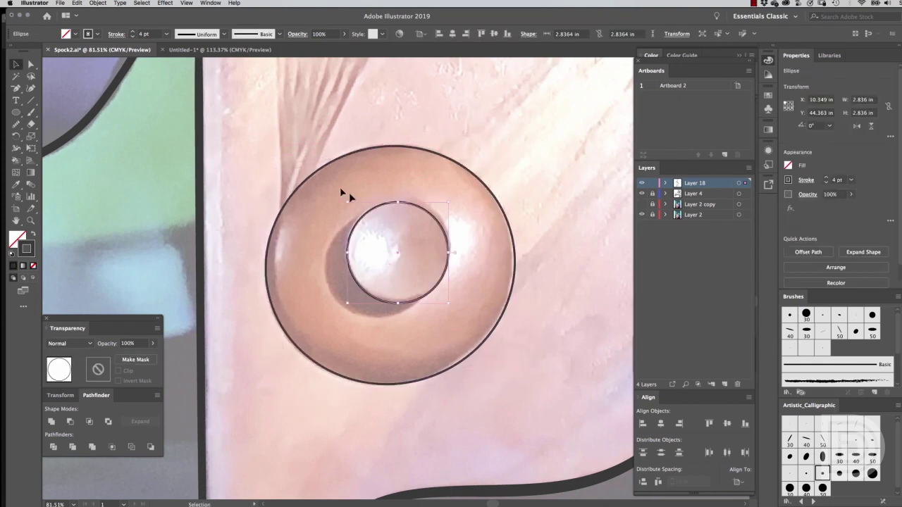
pyautogui.click(550, 345)
# - Hide the reference photo and zoom in on Spock's face
pyautogui.hotkey('ctrl', '0')
pyautogui.scroll(5, 394, 281)
pyautogui.click(641, 214)
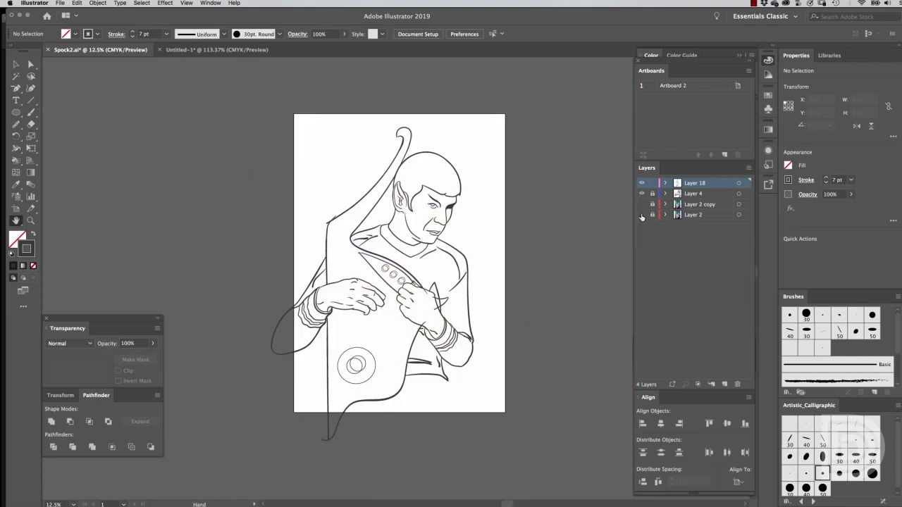
pyautogui.press('z')
pyautogui.moveTo(423, 169); pyautogui.dragTo(439, 213)
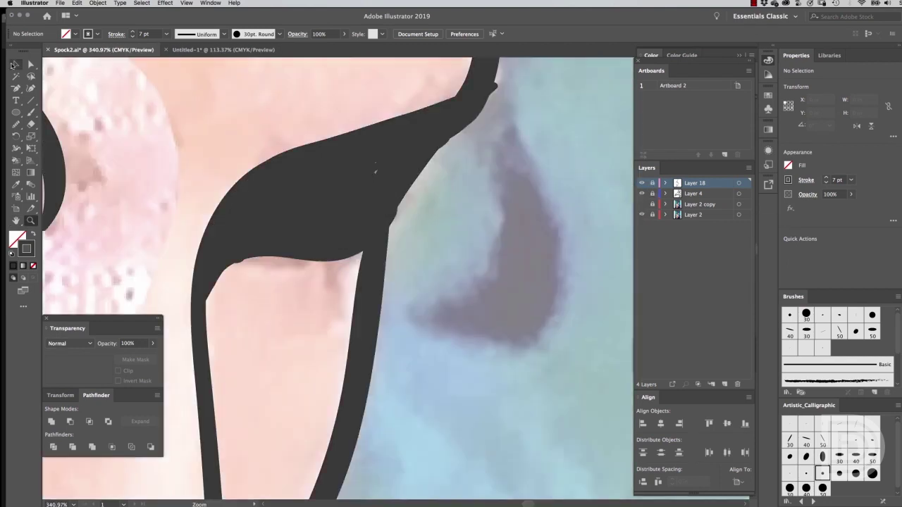
# - Delete two small stray strokes by the face and move a curve's end anchor into place
pyautogui.click(317, 212)
pyautogui.click(363, 185)
pyautogui.press('Delete')
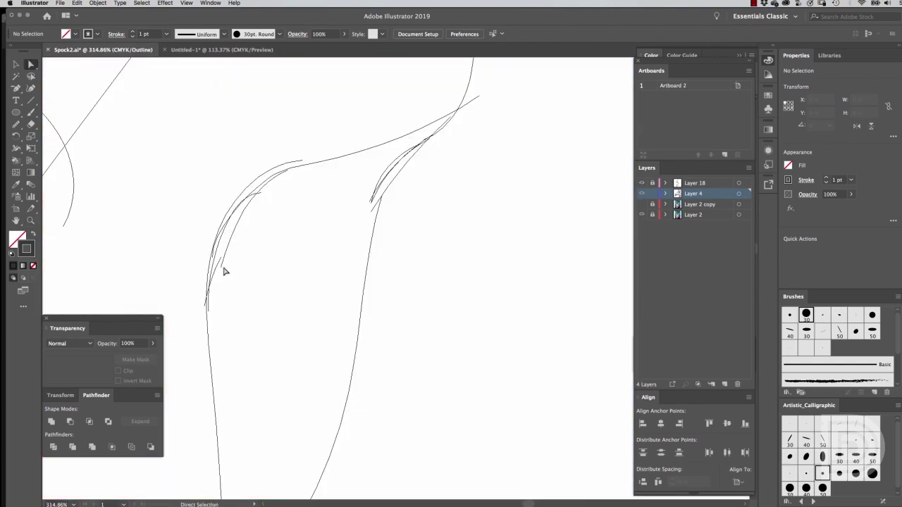
pyautogui.click(238, 240)
pyautogui.press('Delete')
pyautogui.hotkey('ctrl', 'y')
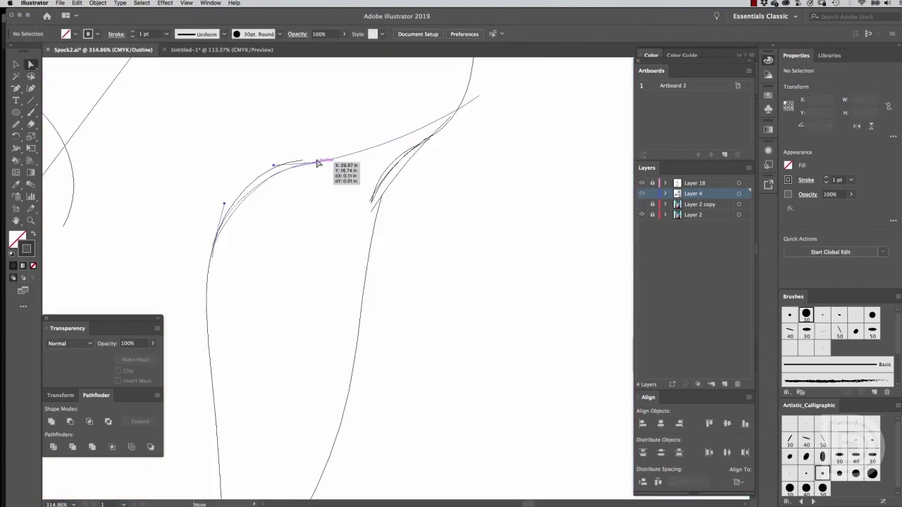
pyautogui.hotkey('ctrl', 'y')
pyautogui.moveTo(303, 163); pyautogui.dragTo(315, 174)
pyautogui.hotkey('ctrl', 'y')
pyautogui.hotkey('ctrl', 'y')
# - Trim the overlapping part of a face curve and return to full colour preview
pyautogui.press('p')
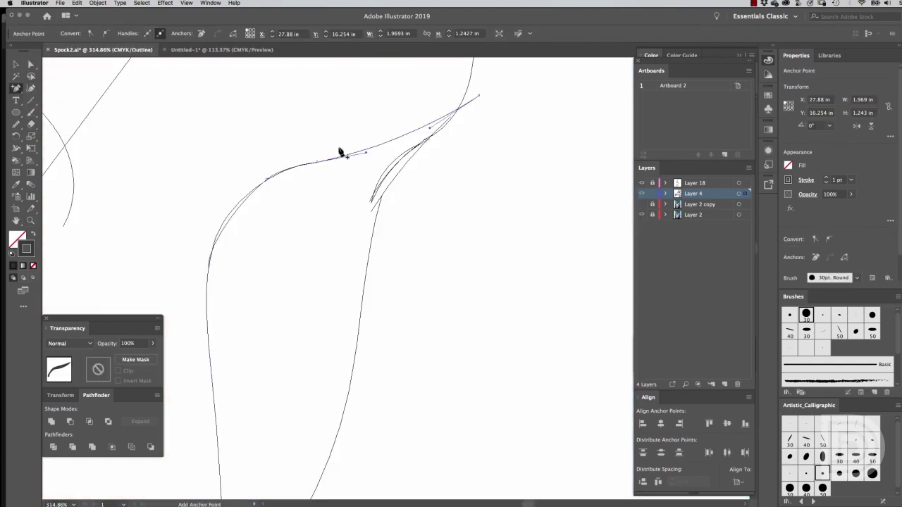
pyautogui.press('v')
pyautogui.click(236, 219)
pyautogui.press('a')
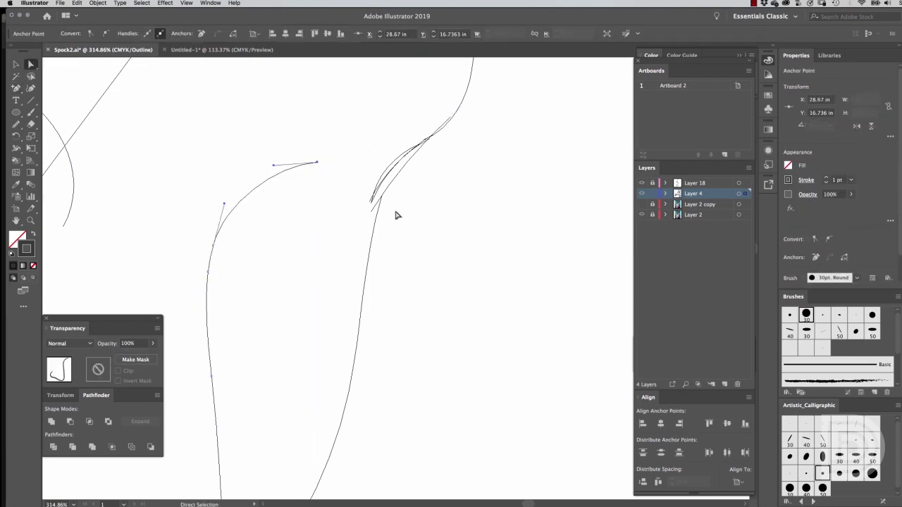
pyautogui.hotkey('ctrl', 'y')
pyautogui.click(232, 261)
pyautogui.hotkey('ctrl', '-')
pyautogui.hotkey('ctrl', '-')
pyautogui.hotkey('ctrl', '-')
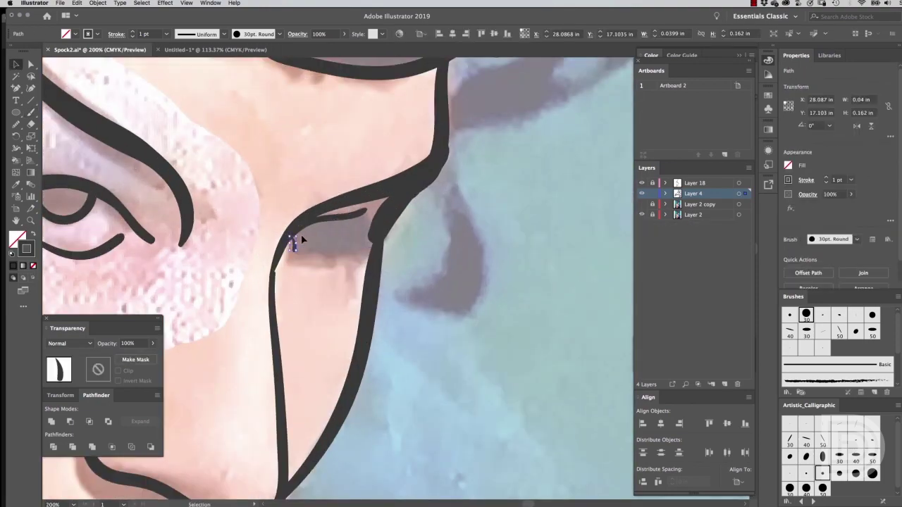
# - Draw a small circle at the eye and enlarge it slightly
pyautogui.press('l')
pyautogui.moveTo(312, 219); pyautogui.dragTo(345, 251)
pyautogui.hotkey('ctrl', '-')
pyautogui.hotkey('ctrl', '-')
pyautogui.hotkey('ctrl', '-')
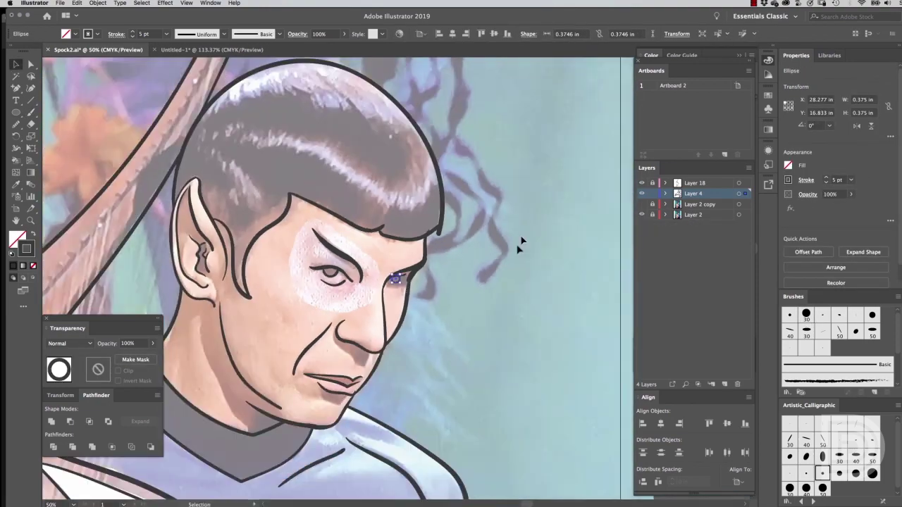
pyautogui.scroll(5, 405, 310)
pyautogui.moveTo(377, 191); pyautogui.dragTo(384, 198)
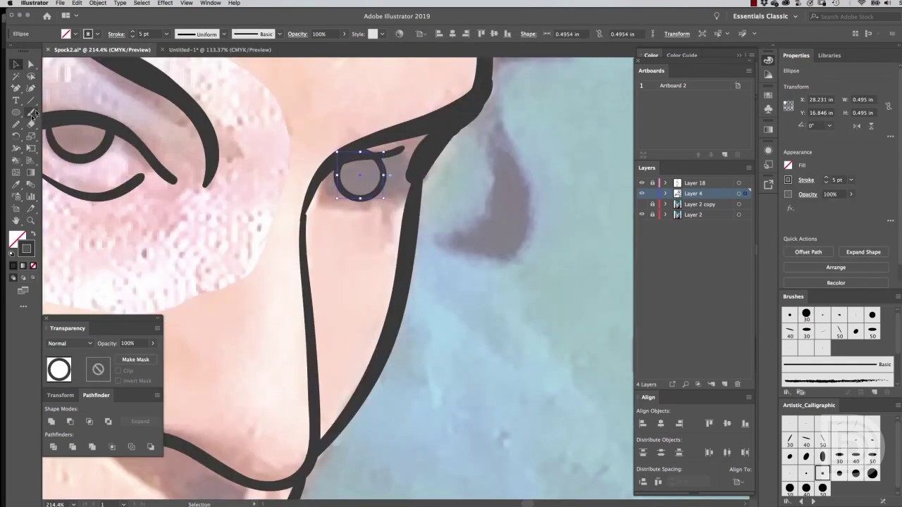
pyautogui.click(31, 113)
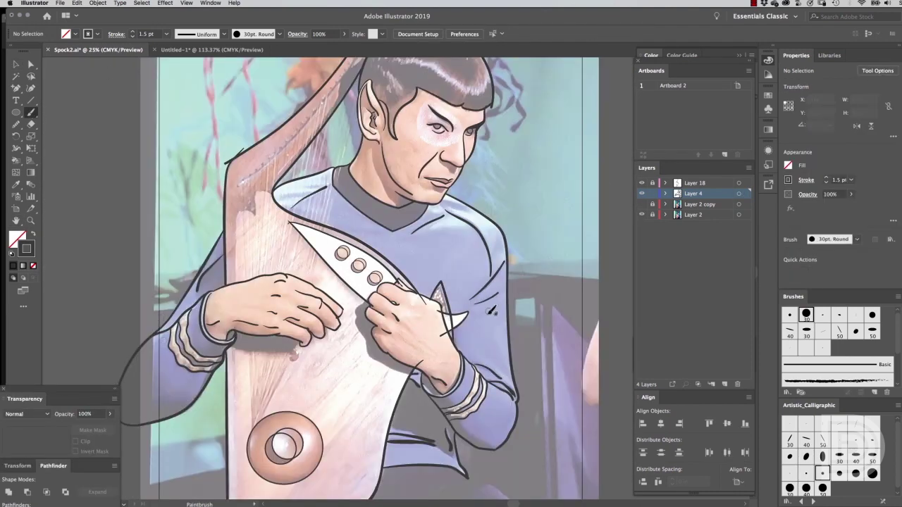
# - Collect both ink layers into a new layer
pyautogui.hotkey('ctrl', '-')
pyautogui.click(641, 214)
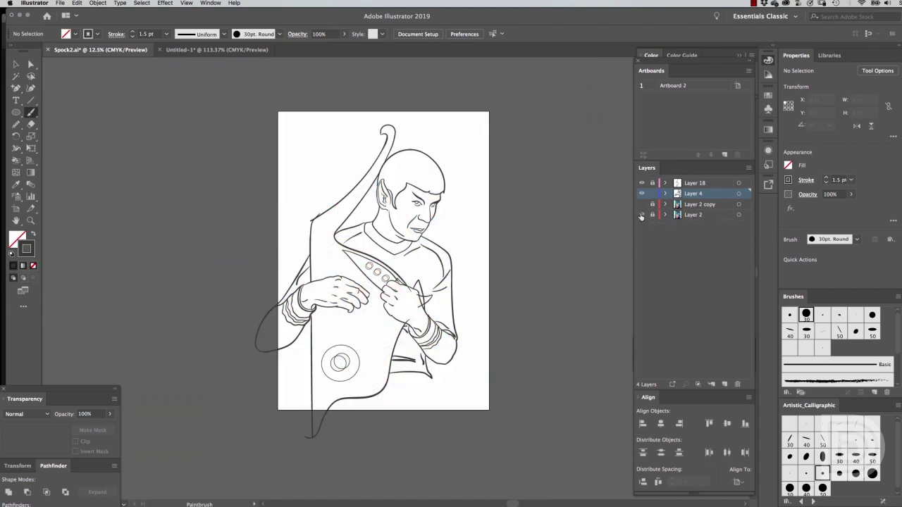
pyautogui.keyDown('shift'); pyautogui.click(694, 182); pyautogui.keyUp('shift')
pyautogui.click(748, 168)
pyautogui.click(781, 285)
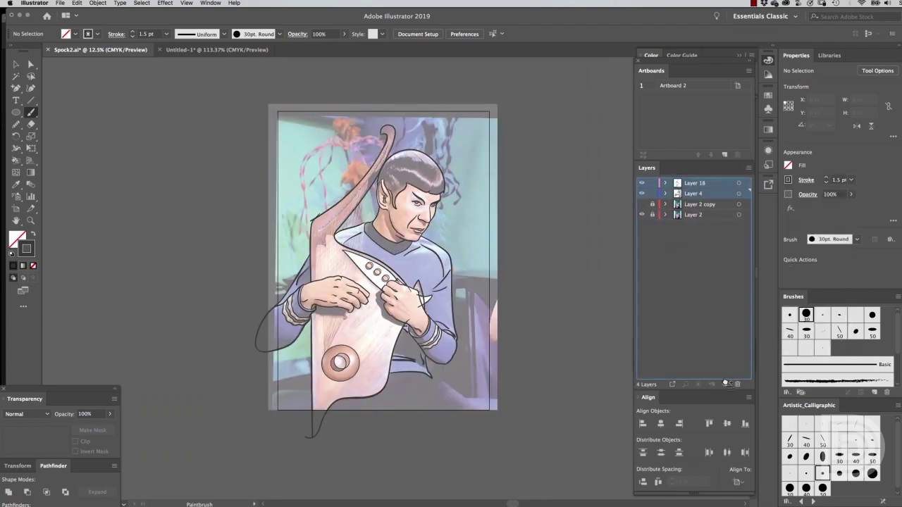
pyautogui.click(748, 167)
pyautogui.click(788, 271)
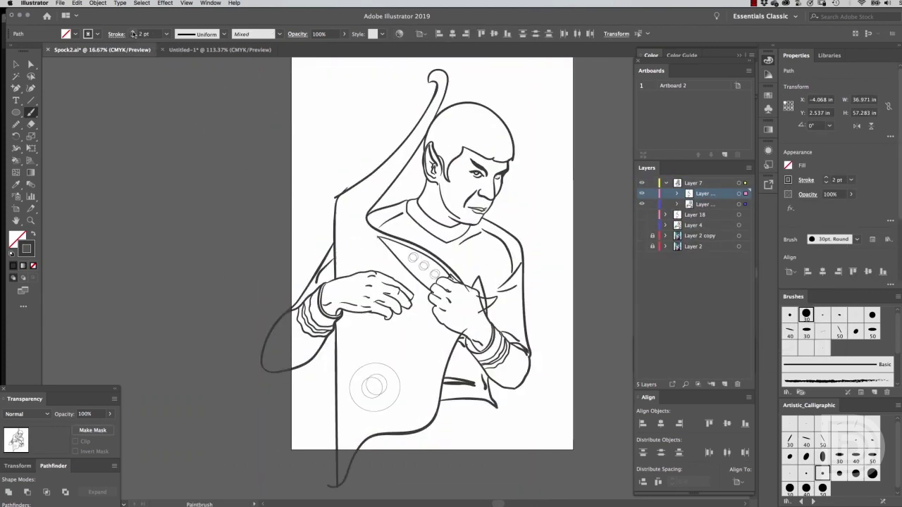
# - Cancel the brush warning, expand the strokes into filled shapes, smooth paths and select all artwork
pyautogui.press('a')
pyautogui.click(356, 148)
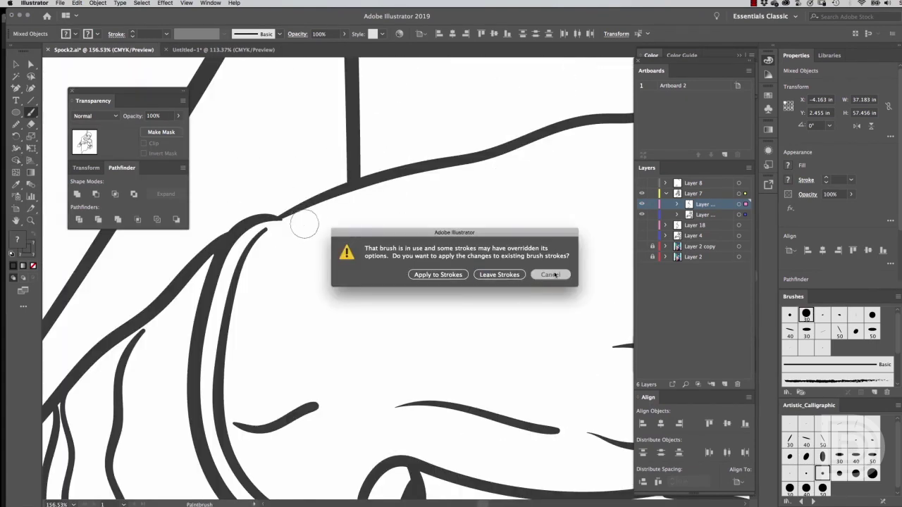
pyautogui.click(97, 3)
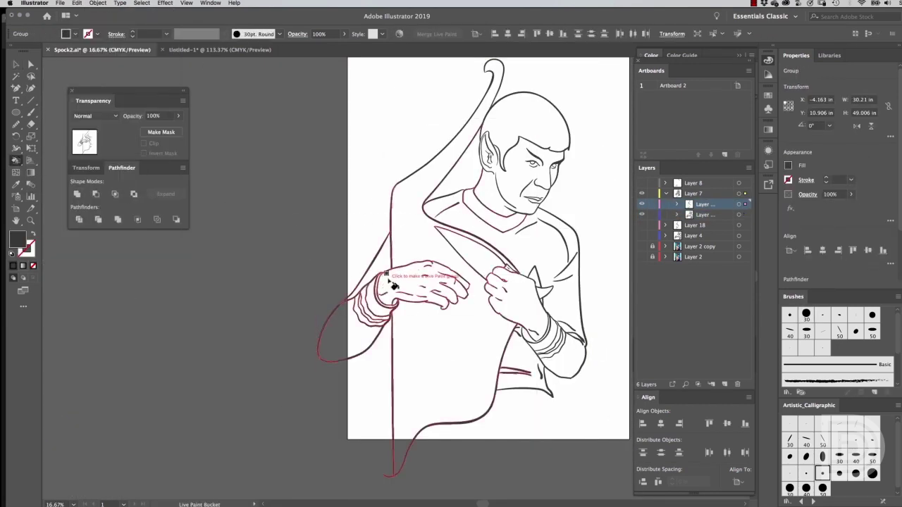
pyautogui.scroll(10, 391, 476)
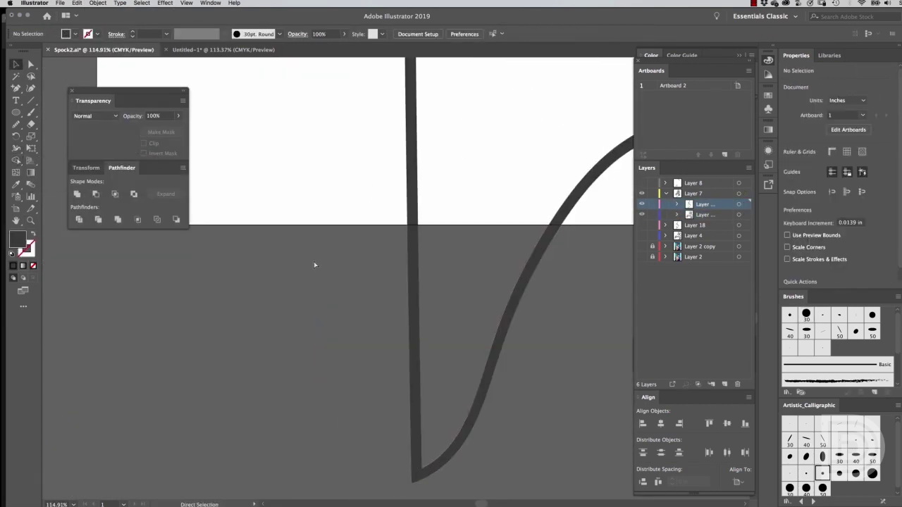
pyautogui.press('Return')
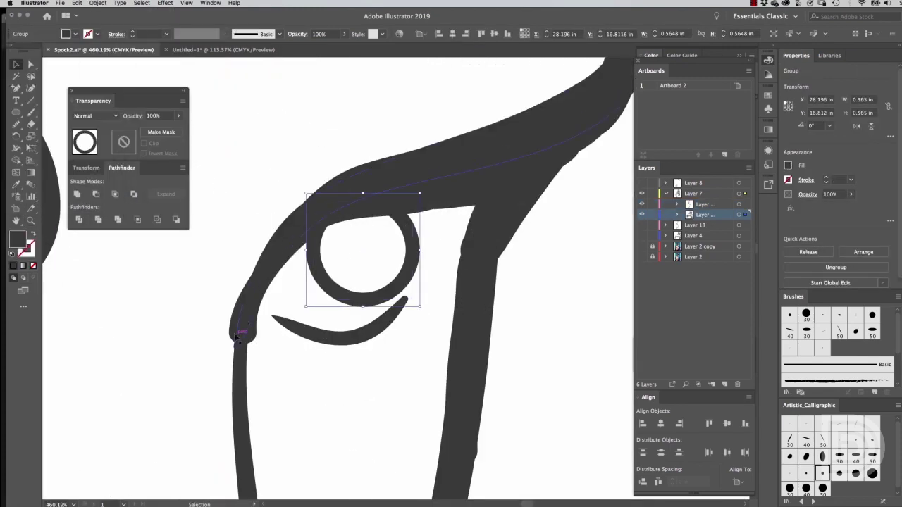
pyautogui.press('b')
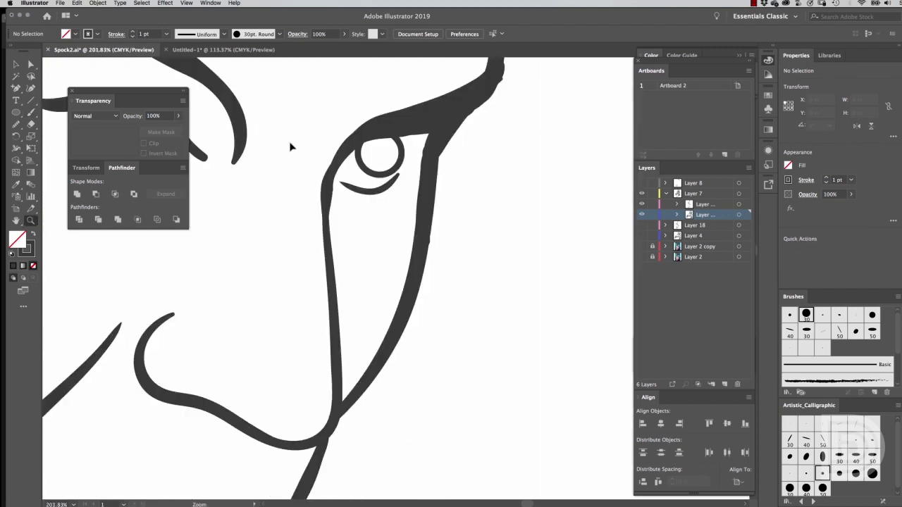
pyautogui.moveTo(16, 124); pyautogui.dragTo(70, 148)
pyautogui.hotkey('ctrl', 'a')
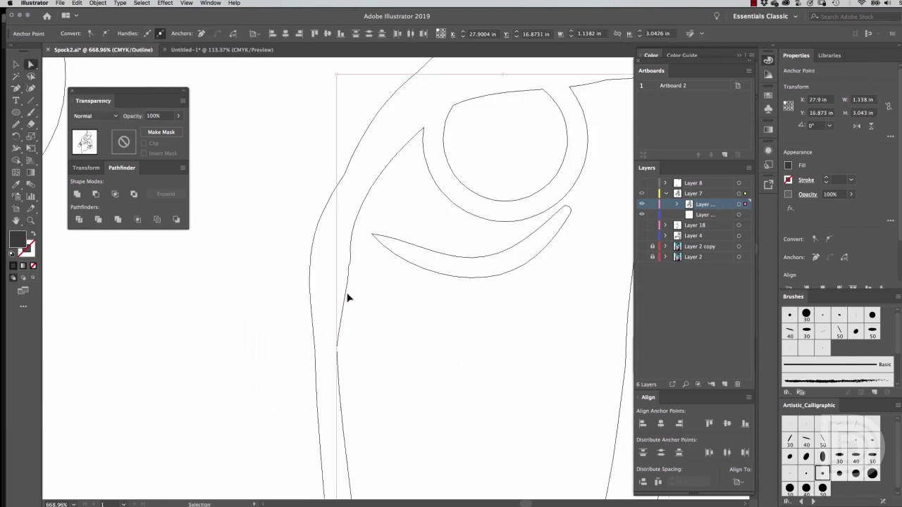
pyautogui.scroll(3, 347, 298)
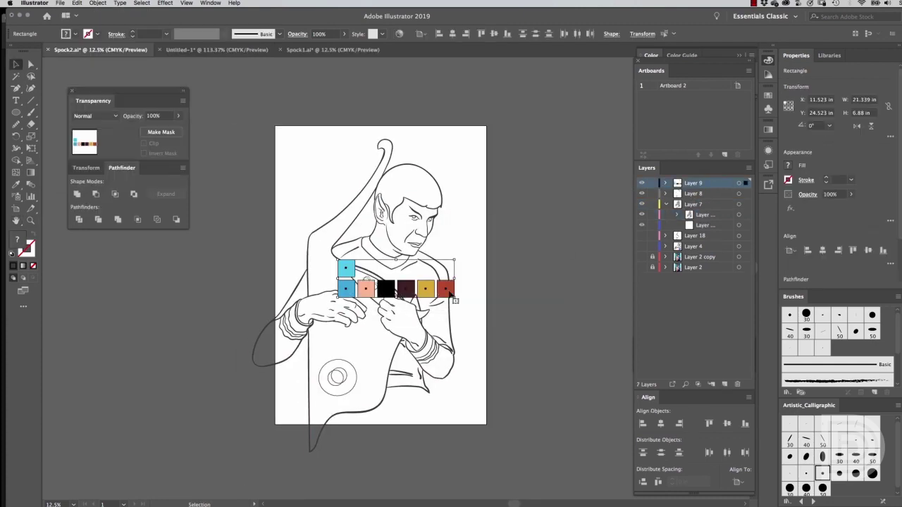
# - Move the swatches above the page, make a Live Paint group and fill the shirt blue
pyautogui.moveTo(451, 295); pyautogui.dragTo(447, 117)
pyautogui.click(15, 160)
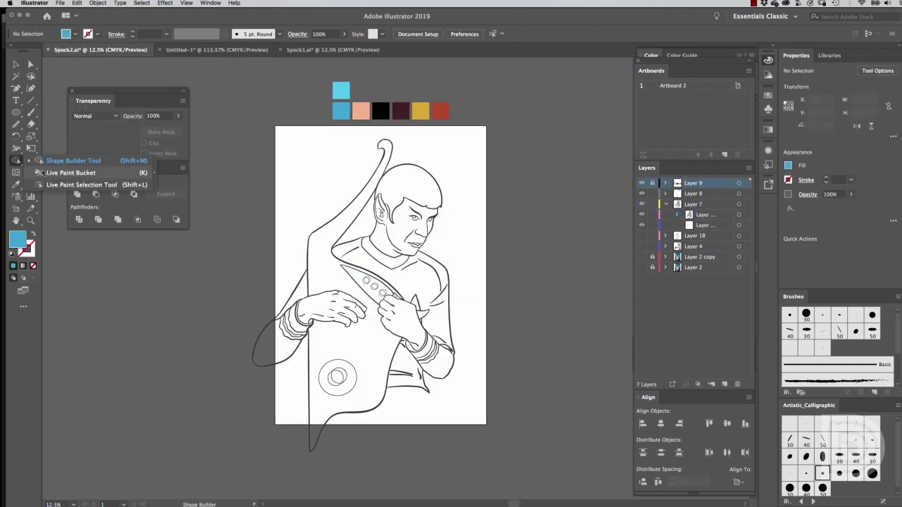
pyautogui.click(77, 173)
pyautogui.click(271, 349)
pyautogui.press('super+equal')
pyautogui.press('super+equal')
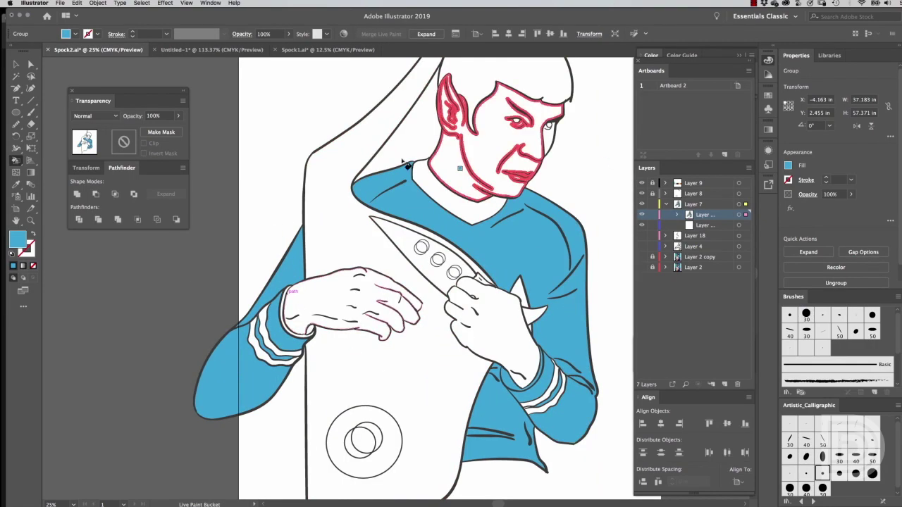
pyautogui.press('super+minus')
# - Fill the face and hands with a lightened version of the peach swatch
pyautogui.press('i')
pyautogui.click(403, 93)
pyautogui.doubleClick(17, 240)
pyautogui.click(66, 222)
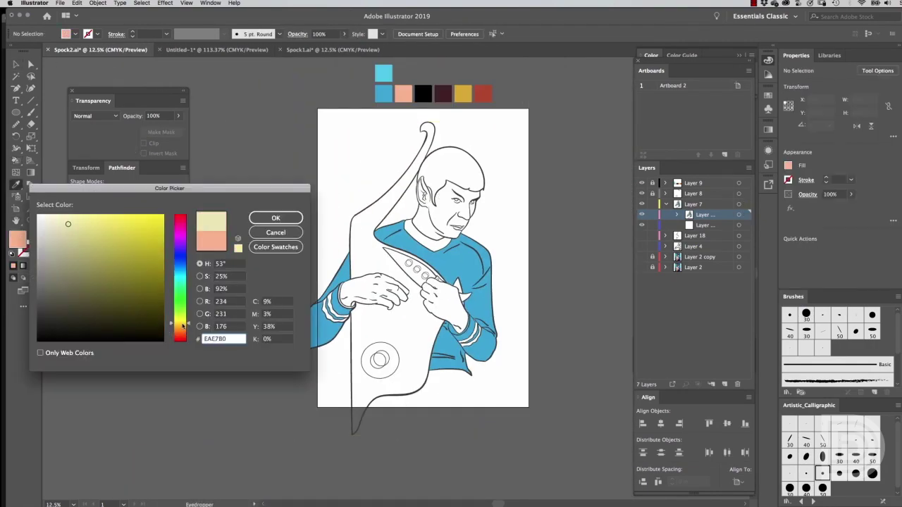
pyautogui.click(276, 217)
pyautogui.press('k')
pyautogui.click(450, 211)
pyautogui.click(376, 289)
pyautogui.click(440, 303)
# - Shift the skin fill to a pinker tone with the reference photo visible
pyautogui.click(641, 256)
pyautogui.hscroll(3, 423, 267)
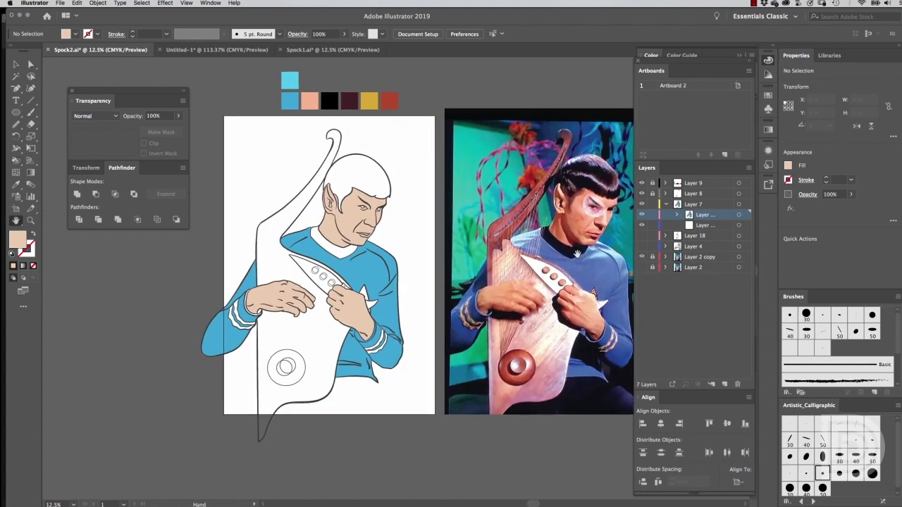
pyautogui.doubleClick(18, 239)
pyautogui.click(264, 218)
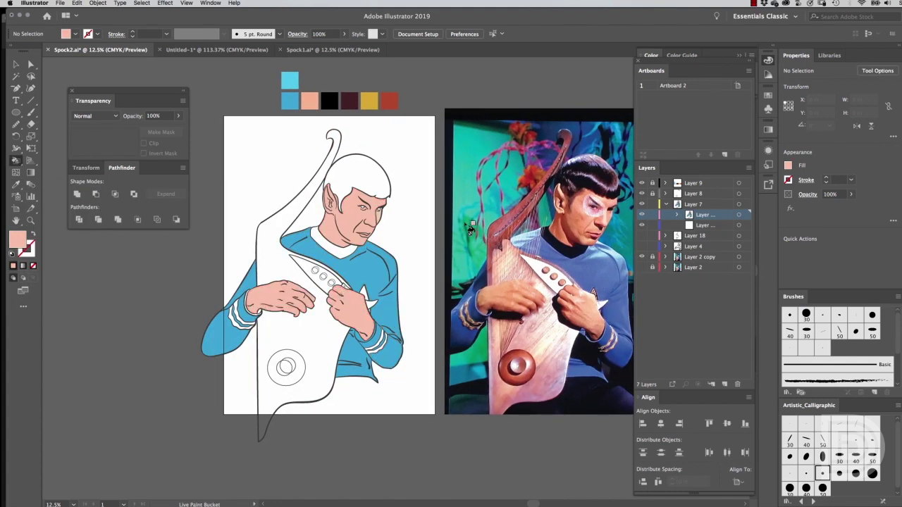
# - Fill the harp blade with gold
pyautogui.press('k')
pyautogui.click(332, 278)
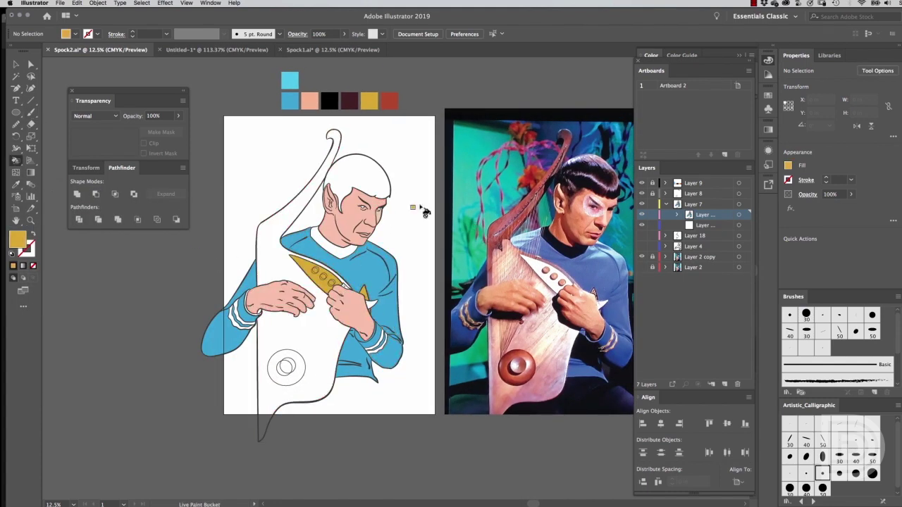
pyautogui.scroll(4, 284, 366)
pyautogui.scroll(-3, 517, 347)
pyautogui.hscroll(3, 483, 191)
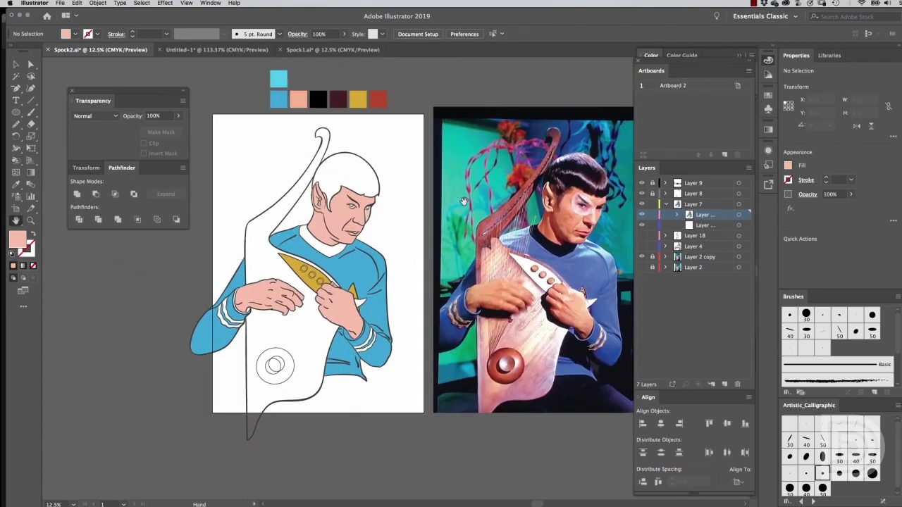
# - Sample the red swatch, then select the gold swatch rectangle
pyautogui.press('i')
pyautogui.click(378, 99)
pyautogui.doubleClick(18, 239)
pyautogui.click(276, 218)
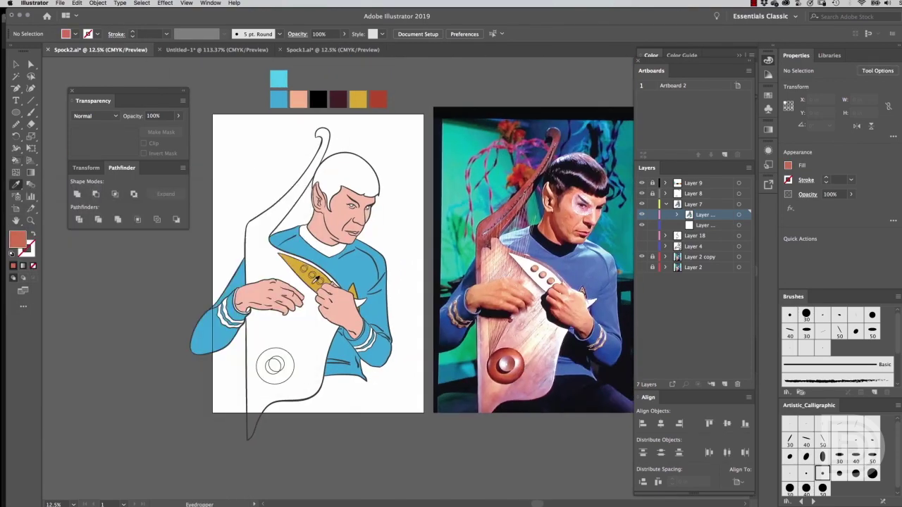
pyautogui.click(29, 63)
pyautogui.click(358, 98)
# - Try Triad and Compound harmonies in Adobe Color, then fill the harp body olive green
pyautogui.press('super+Tab')
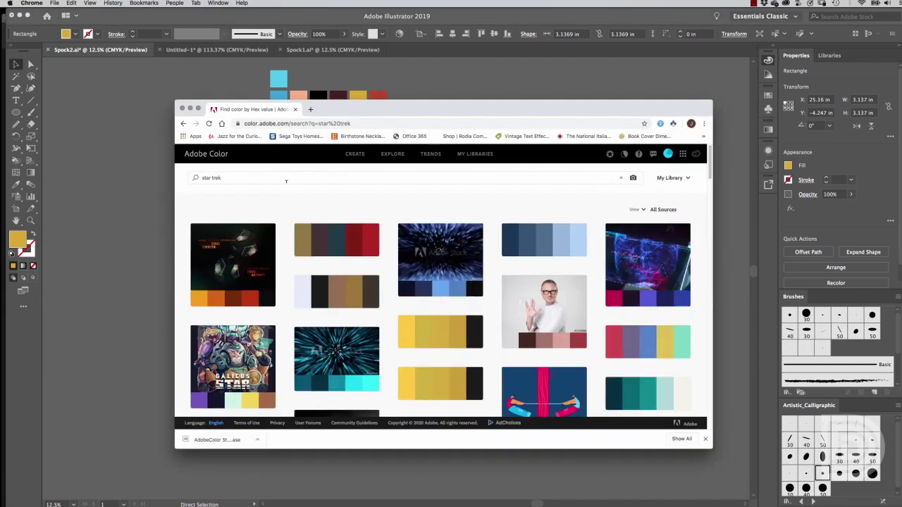
pyautogui.click(354, 154)
pyautogui.click(199, 259)
pyautogui.click(219, 285)
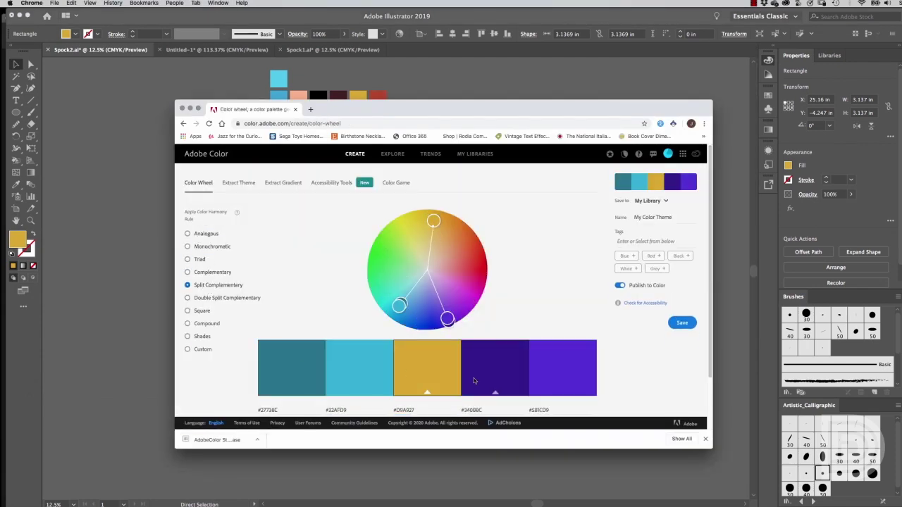
pyautogui.click(202, 336)
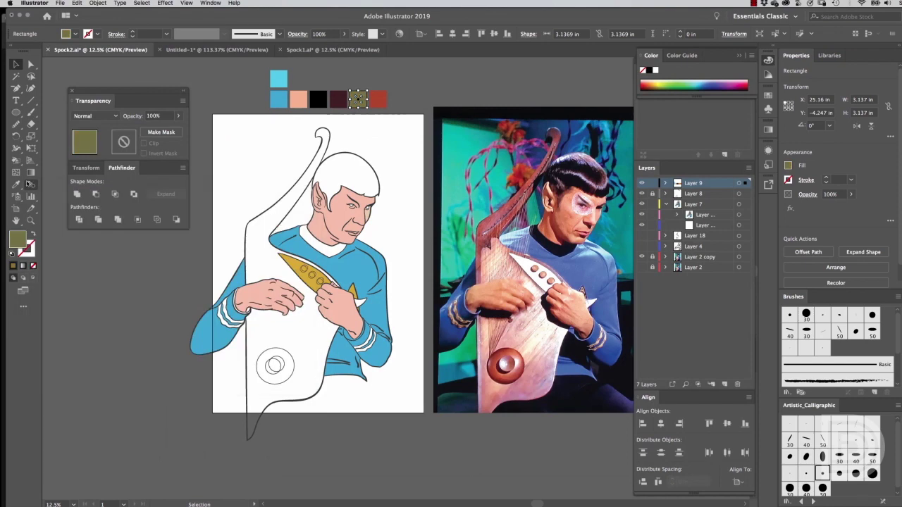
pyautogui.click(261, 381)
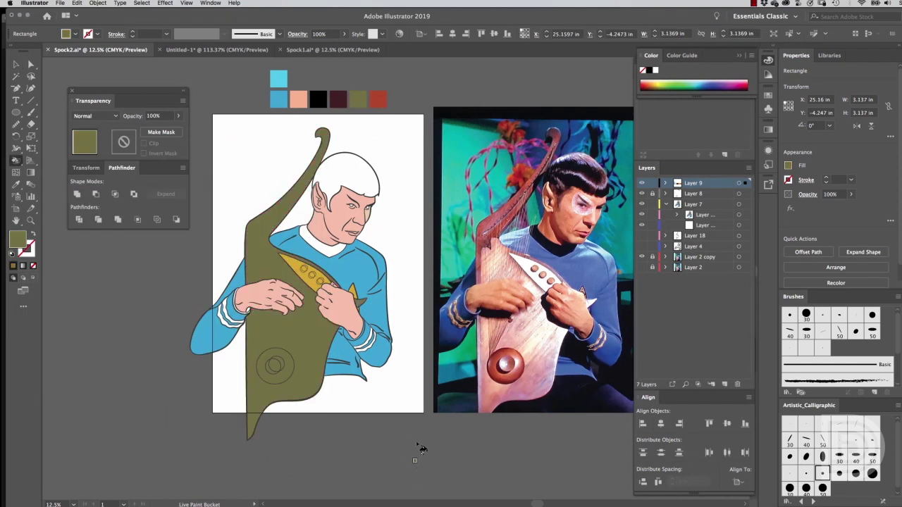
# - Fill the hair black with the Live Paint Bucket and hide the reference photo layer
pyautogui.doubleClick(20, 238)
pyautogui.click(276, 219)
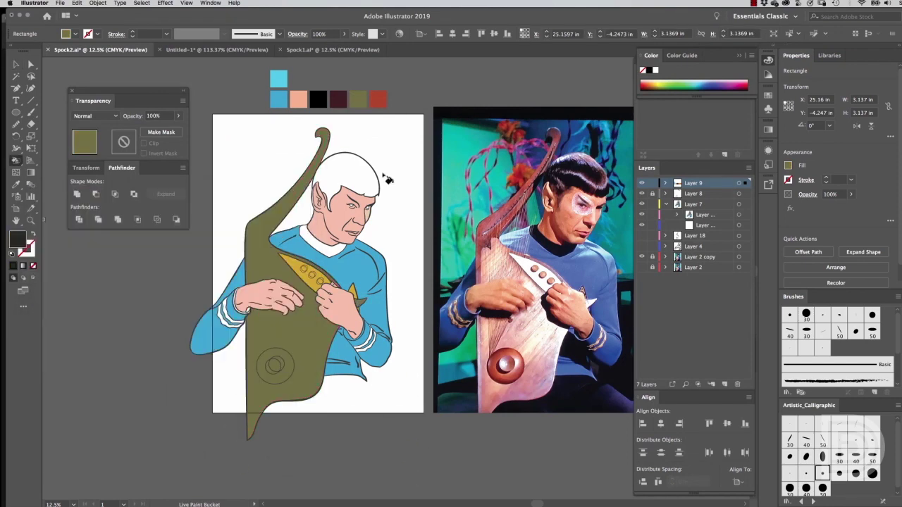
pyautogui.press('i')
pyautogui.scroll(5, 296, 296)
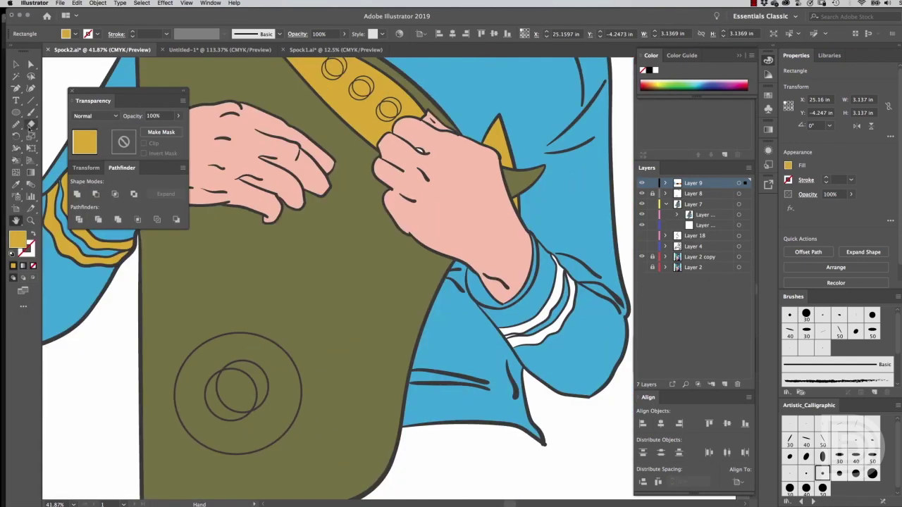
pyautogui.scroll(-5, 463, 156)
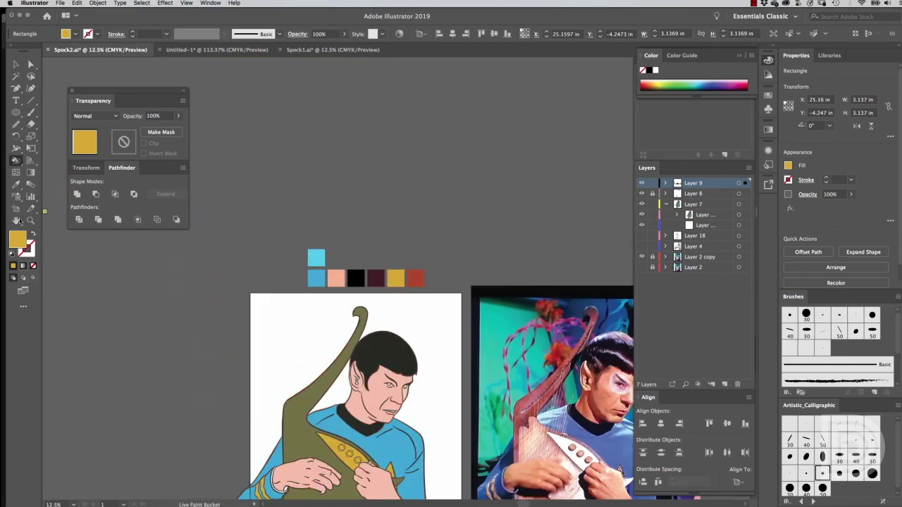
pyautogui.scroll(-3, 423, 281)
pyautogui.scroll(2, 352, 281)
pyautogui.click(642, 234)
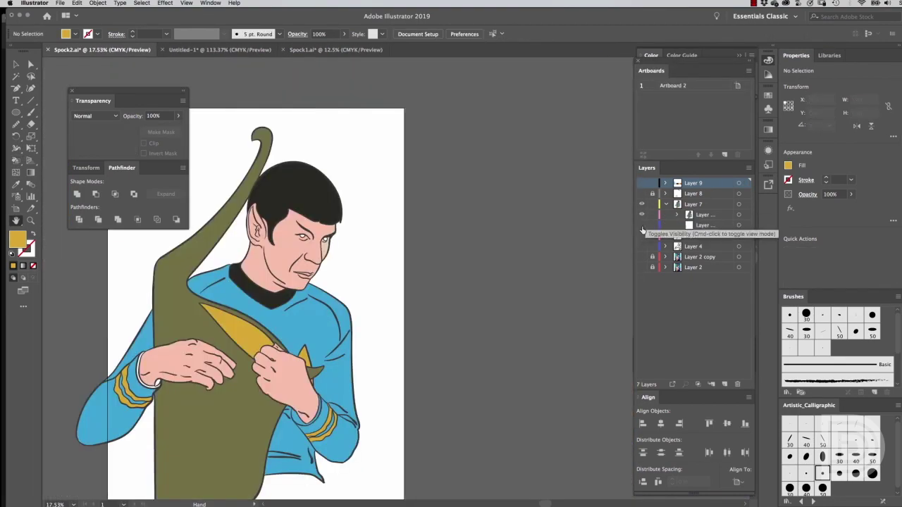
# - Duplicate Layer 7, expand its Live Paint into shapes, and collect the layers into Layer 15
pyautogui.click(359, 322)
pyautogui.scroll(5, 151, 262)
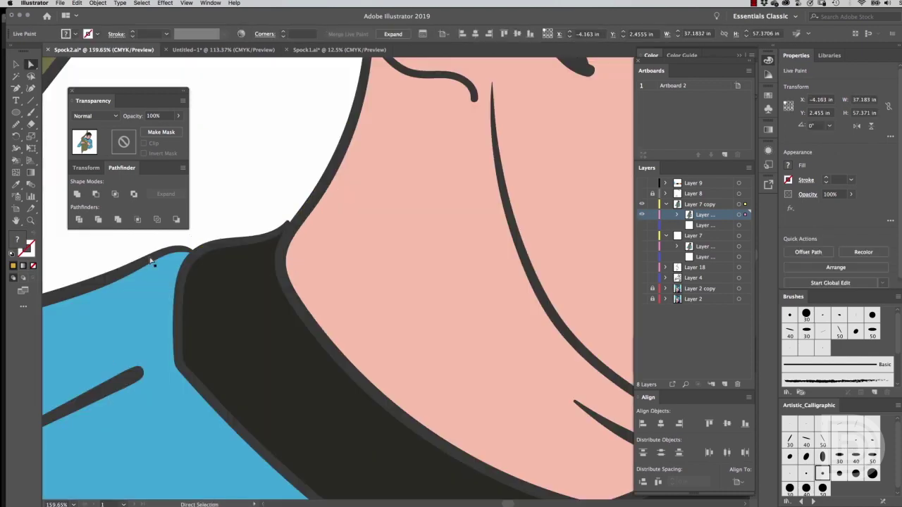
pyautogui.click(97, 2)
pyautogui.click(192, 267)
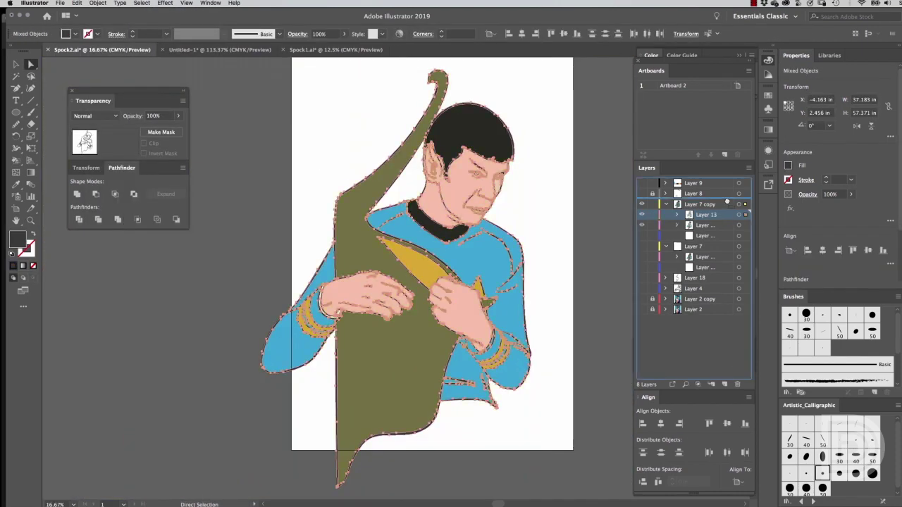
pyautogui.moveTo(694, 203); pyautogui.dragTo(725, 384)
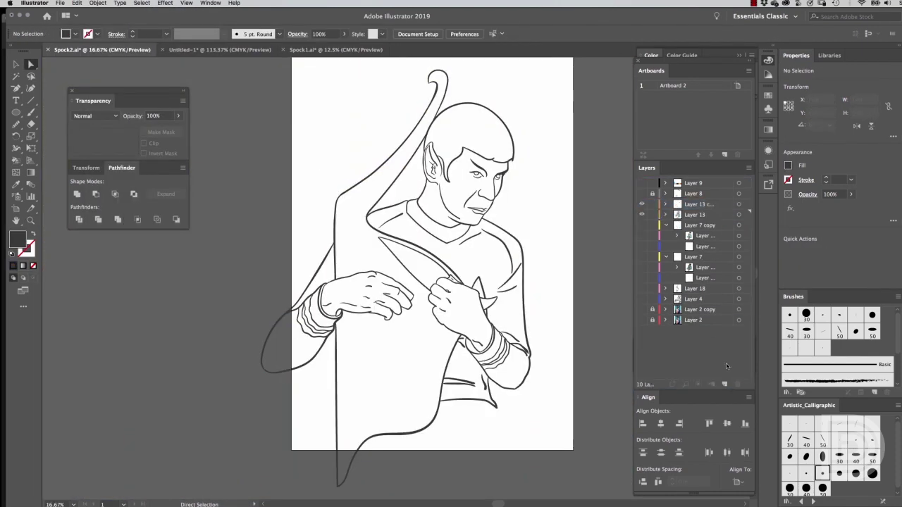
pyautogui.keyDown('shift'); pyautogui.click(700, 225); pyautogui.keyUp('shift')
pyautogui.click(749, 168)
pyautogui.click(782, 250)
# - Set the collar fill to #444138 and zoom out to the whole figure
pyautogui.hotkey('ctrl', 'y')
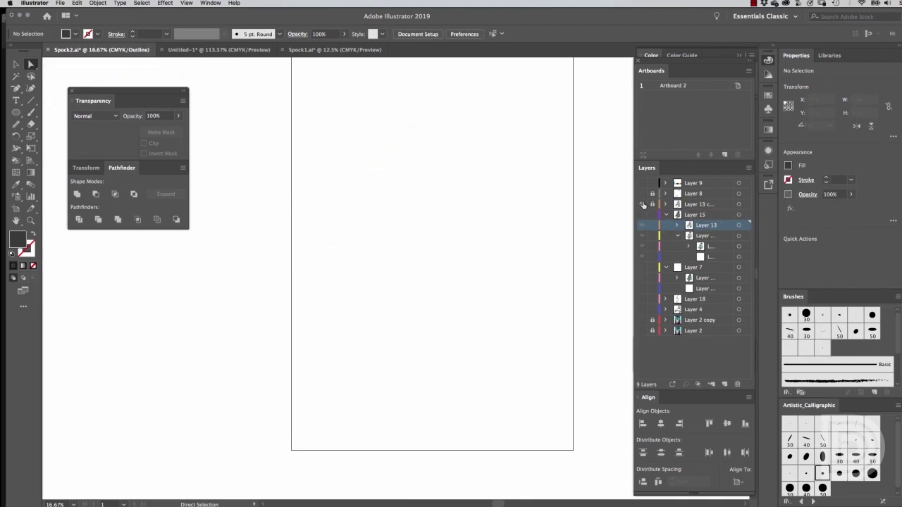
pyautogui.hotkey('ctrl', 'y')
pyautogui.scroll(5, 425, 358)
pyautogui.click(437, 310)
pyautogui.doubleClick(17, 238)
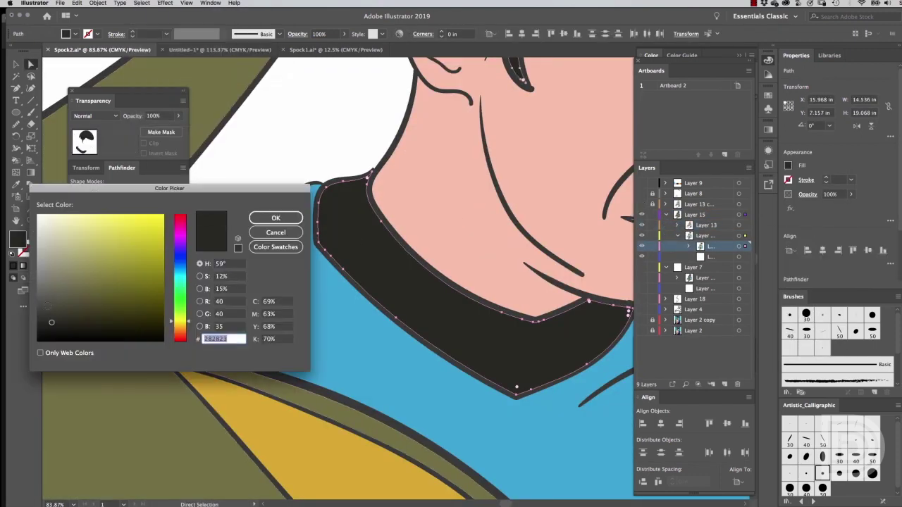
pyautogui.write('444138')
pyautogui.click(286, 230)
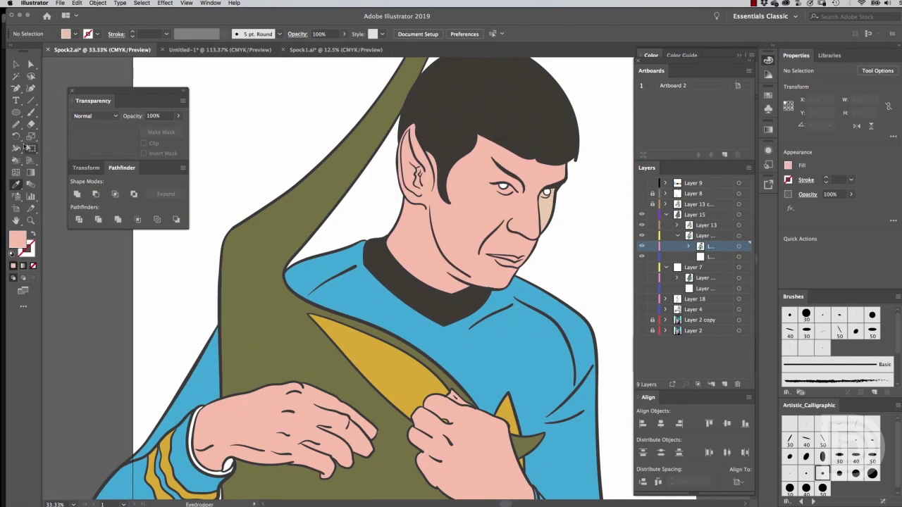
pyautogui.press('v')
pyautogui.hotkey('ctrl', '-')
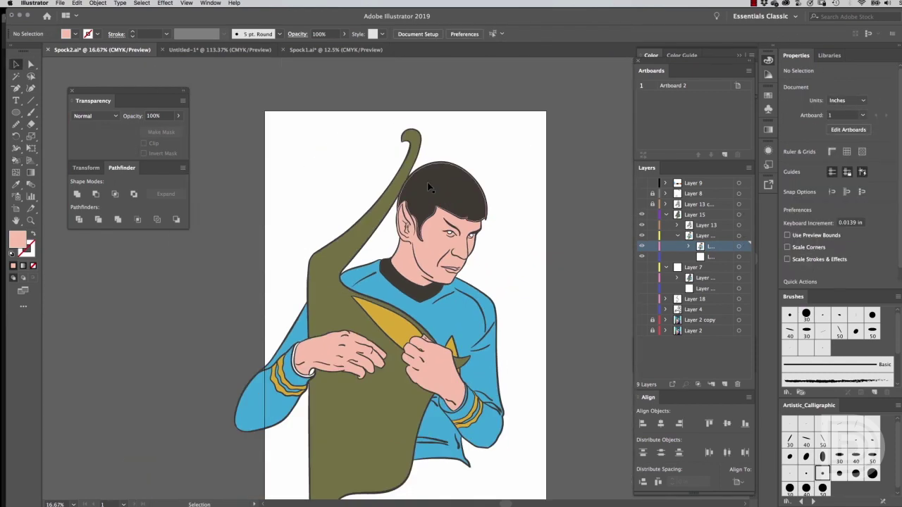
# - Show the reference photo layer with its dimming turned off
pyautogui.click(641, 330)
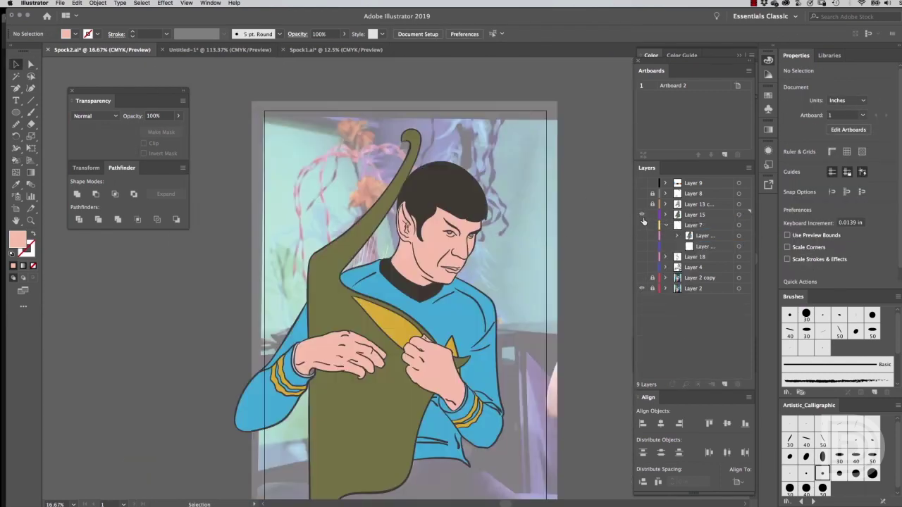
pyautogui.click(642, 214)
pyautogui.click(641, 203)
pyautogui.doubleClick(712, 288)
pyautogui.click(94, 125)
pyautogui.click(133, 147)
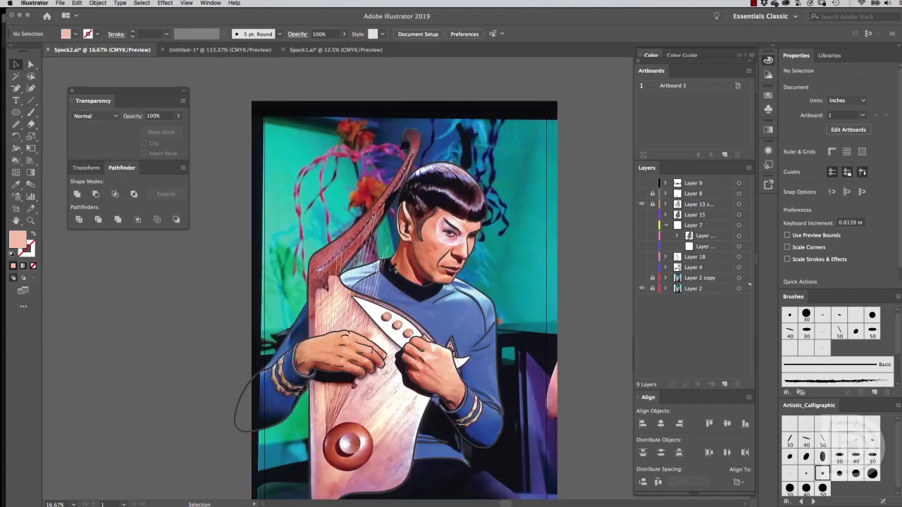
# - Zoom in on Spock's face and pick the 30 pt Round paintbrush
pyautogui.press('z')
pyautogui.moveTo(451, 231); pyautogui.dragTo(463, 234)
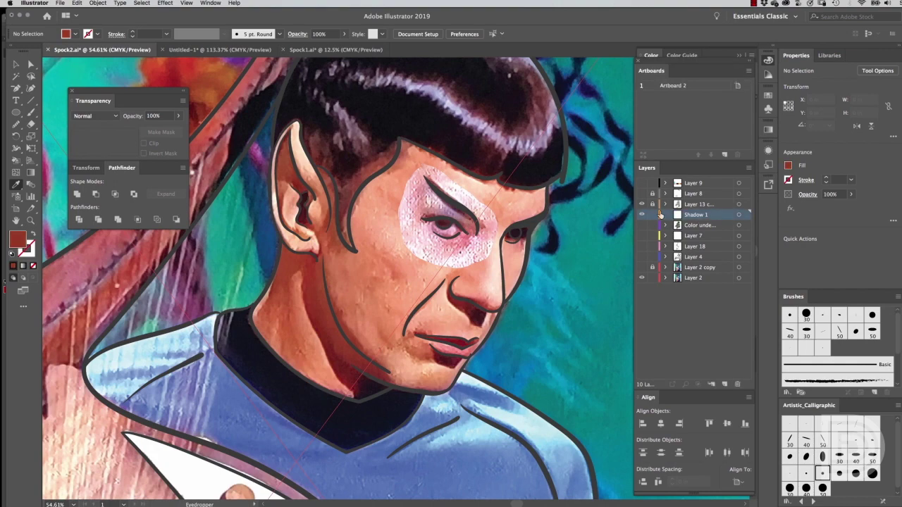
pyautogui.click(302, 298)
pyautogui.press('b')
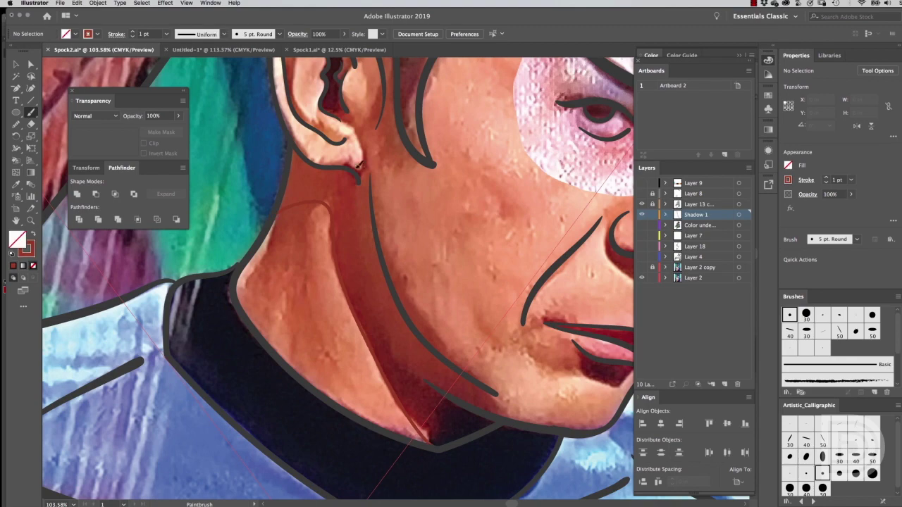
pyautogui.scroll(4, 268, 338)
pyautogui.scroll(1, 273, 102)
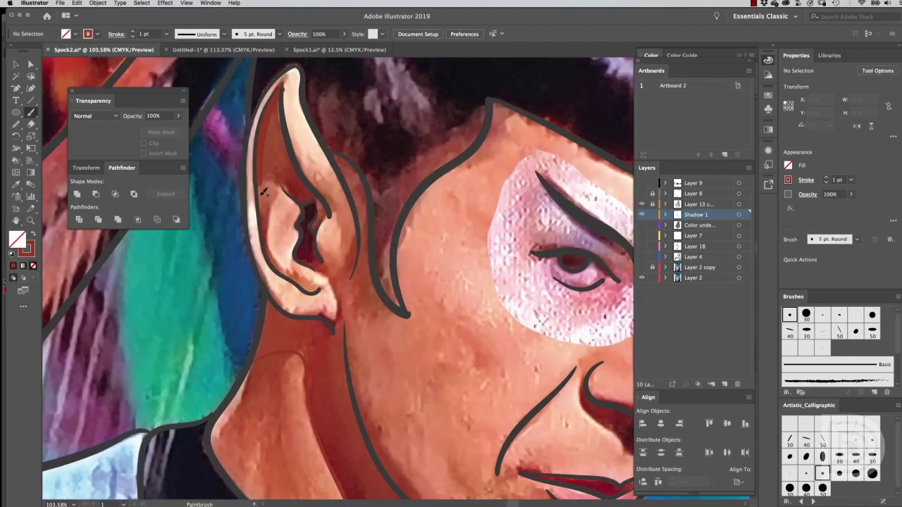
pyautogui.click(280, 34)
pyautogui.click(202, 58)
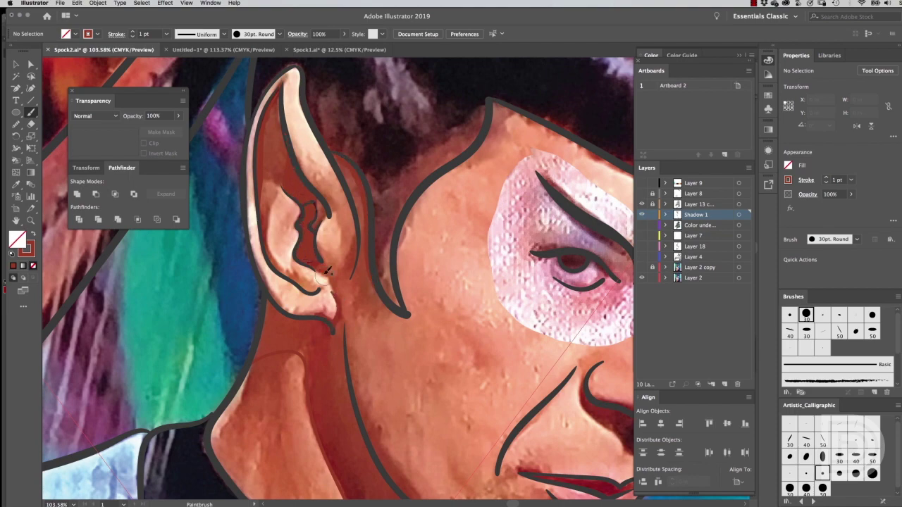
# - Paint the dark-red shadow under the nose
pyautogui.moveTo(314, 289)
pyautogui.mouseDown()
pyautogui.moveTo(296, 264)
pyautogui.moveTo(275, 137)
pyautogui.mouseUp()
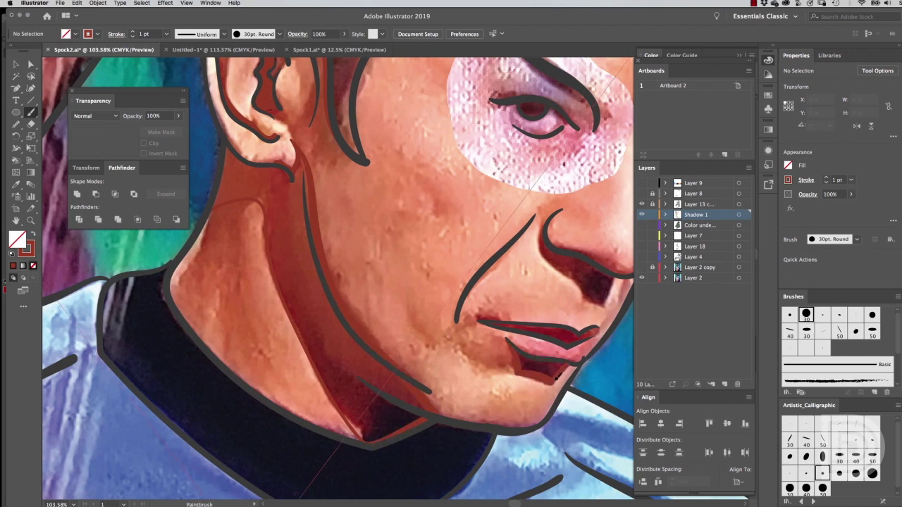
pyautogui.press('z')
pyautogui.moveTo(535, 317); pyautogui.dragTo(587, 320)
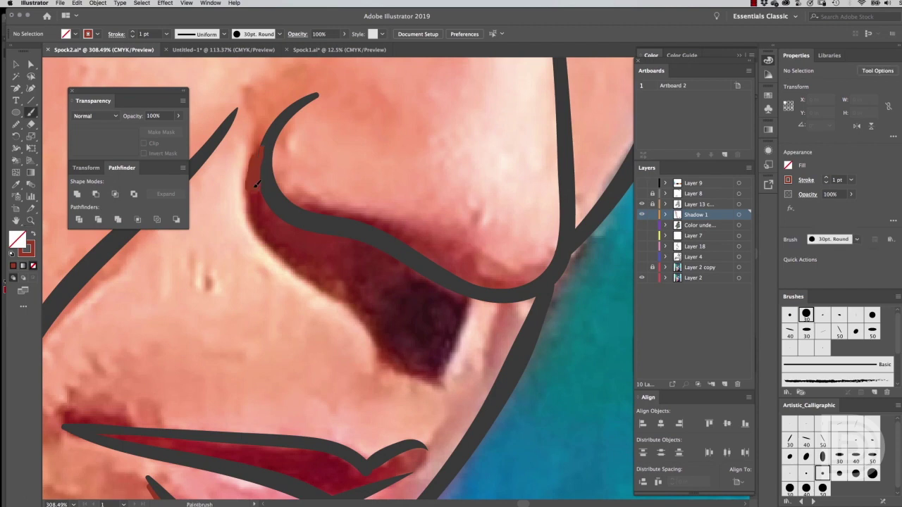
pyautogui.moveTo(256, 185); pyautogui.dragTo(400, 351)
pyautogui.moveTo(485, 278); pyautogui.dragTo(425, 291)
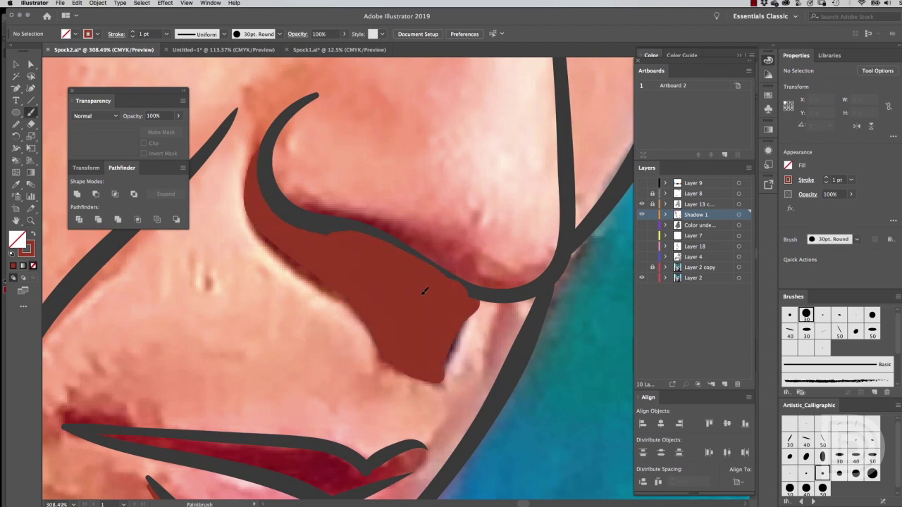
# - Paint dark-red shadow below the jaw line and down the neck
pyautogui.hotkey('ctrl', '0')
pyautogui.moveTo(268, 176); pyautogui.dragTo(478, 240)
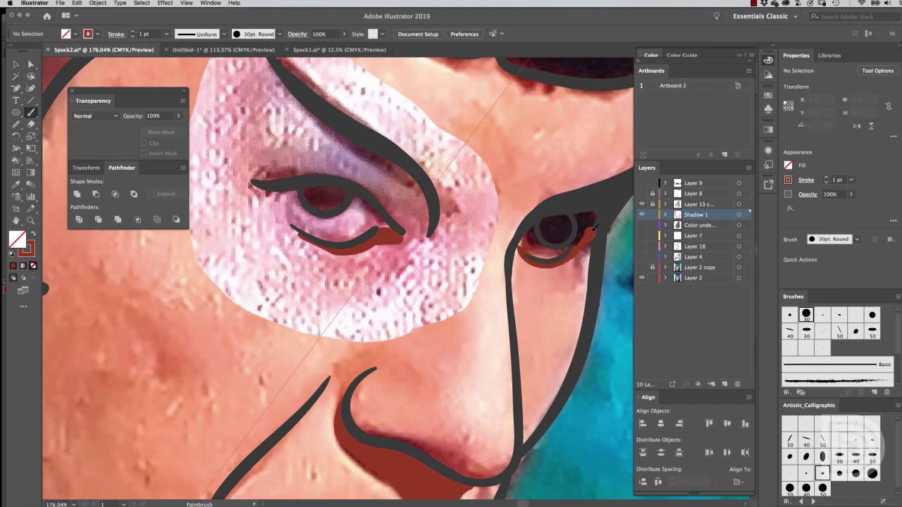
pyautogui.hotkey('ctrl', '0')
pyautogui.moveTo(212, 148); pyautogui.dragTo(308, 102)
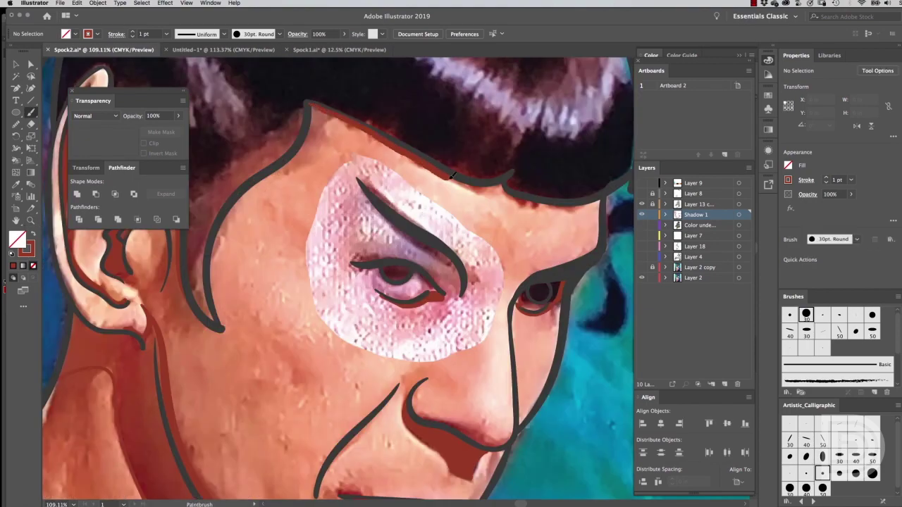
pyautogui.hotkey('ctrl', '0')
pyautogui.hotkey('ctrl', '=')
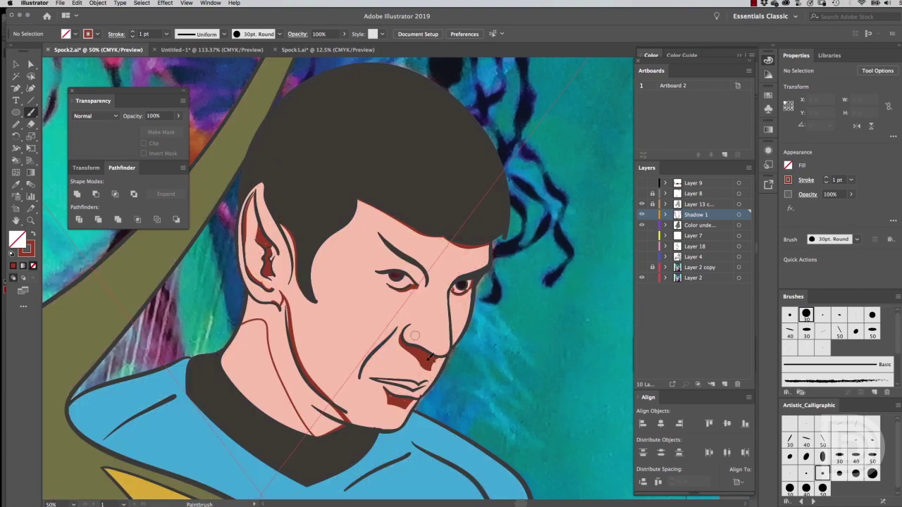
pyautogui.press('z')
pyautogui.moveTo(395, 402); pyautogui.dragTo(479, 402)
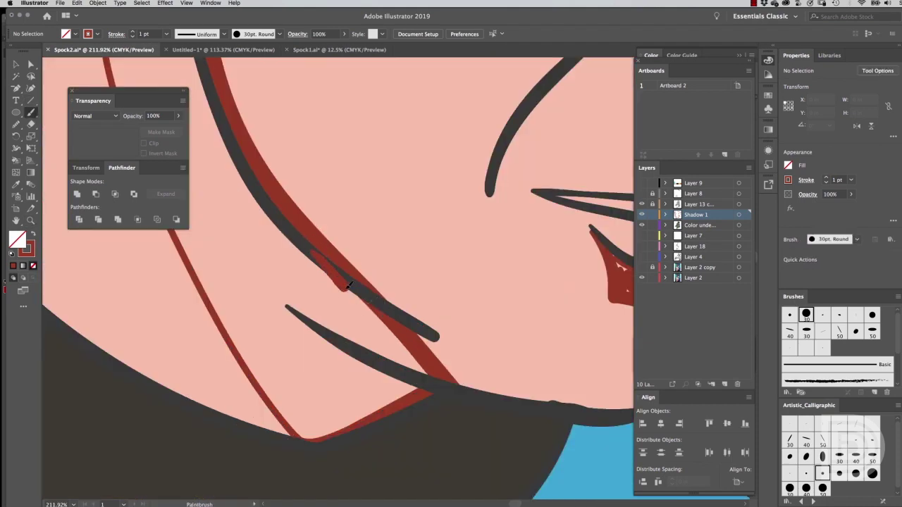
pyautogui.moveTo(401, 319); pyautogui.dragTo(454, 375)
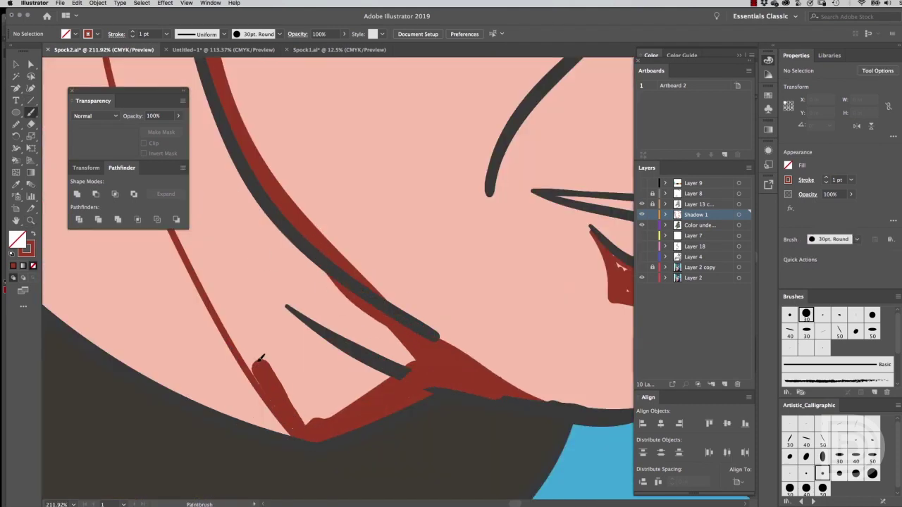
pyautogui.moveTo(261, 358)
pyautogui.mouseDown()
pyautogui.moveTo(219, 166)
pyautogui.moveTo(308, 306)
pyautogui.moveTo(274, 385)
pyautogui.mouseUp()
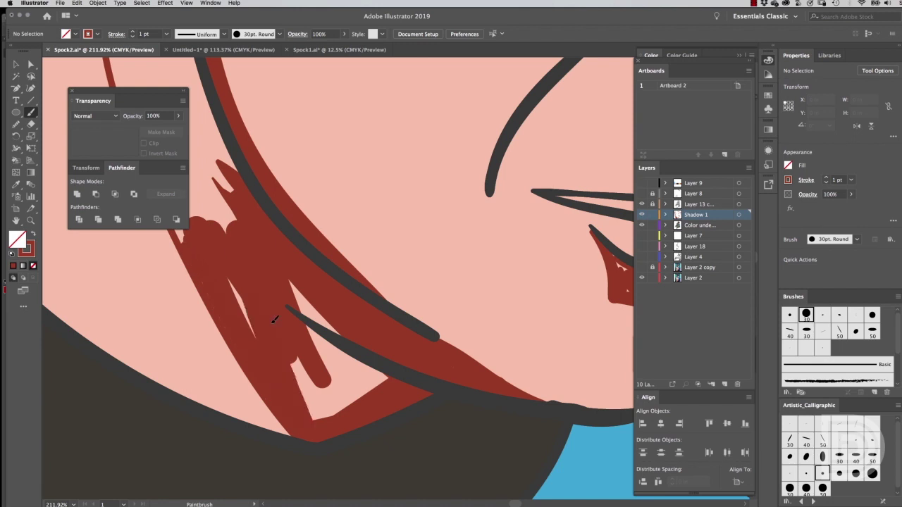
pyautogui.moveTo(274, 320); pyautogui.dragTo(356, 340)
# - Shade beside the neck line and along the jaw under the ear
pyautogui.moveTo(306, 412); pyautogui.dragTo(424, 332)
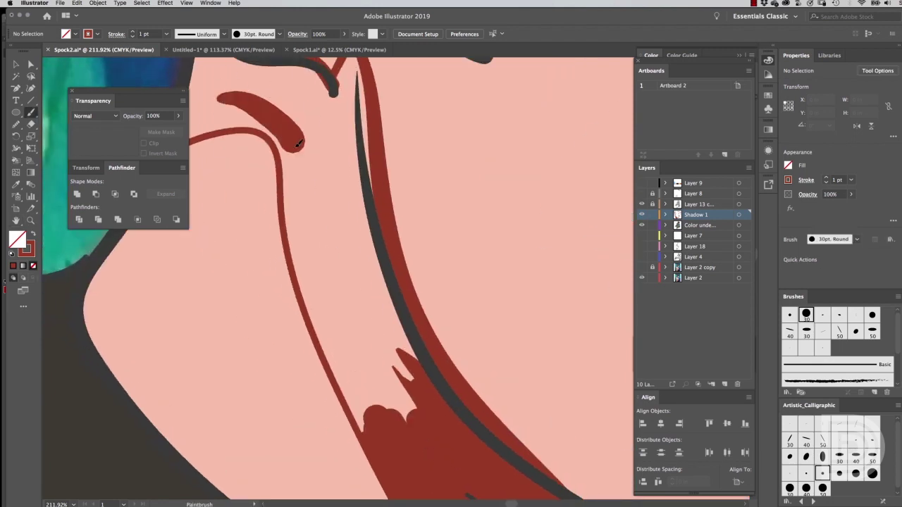
pyautogui.moveTo(297, 143)
pyautogui.mouseDown()
pyautogui.moveTo(338, 345)
pyautogui.moveTo(408, 415)
pyautogui.mouseUp()
pyautogui.moveTo(317, 106); pyautogui.dragTo(416, 352)
pyautogui.moveTo(381, 303); pyautogui.dragTo(440, 465)
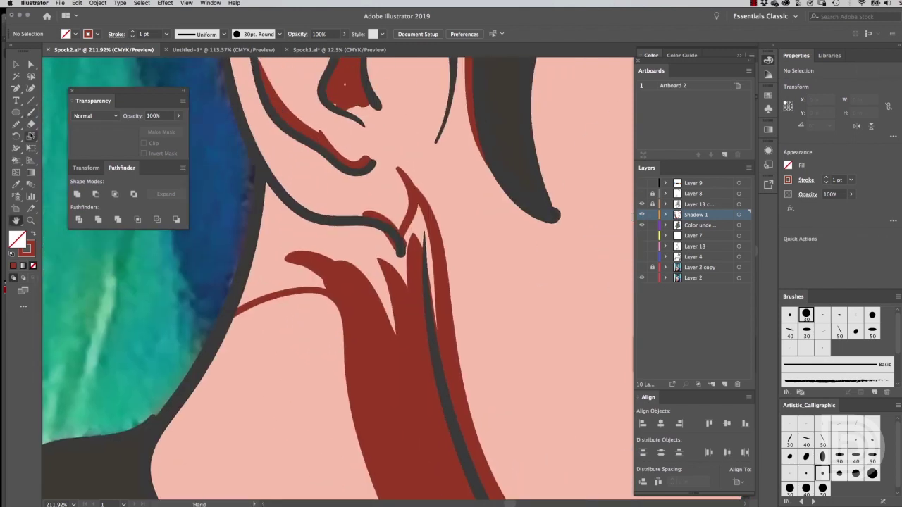
pyautogui.moveTo(267, 186); pyautogui.dragTo(378, 229)
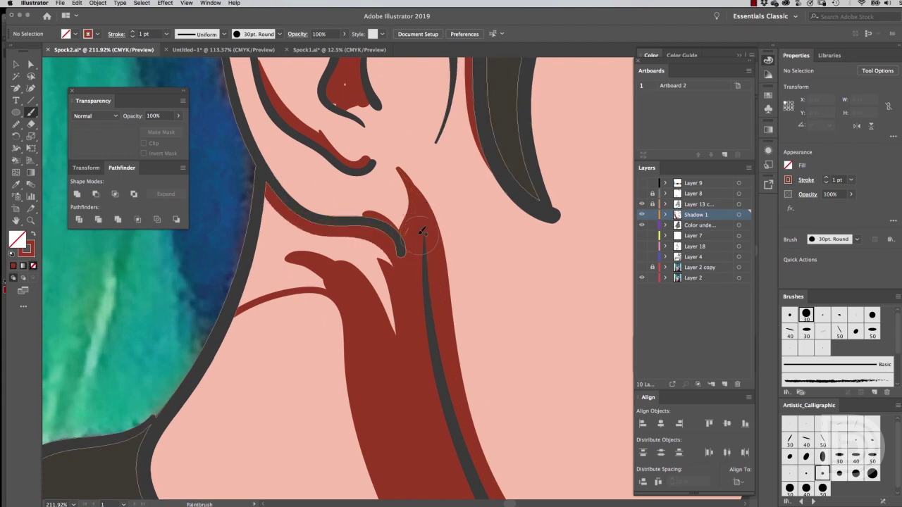
pyautogui.moveTo(265, 199); pyautogui.dragTo(252, 292)
pyautogui.moveTo(411, 278); pyautogui.dragTo(277, 205)
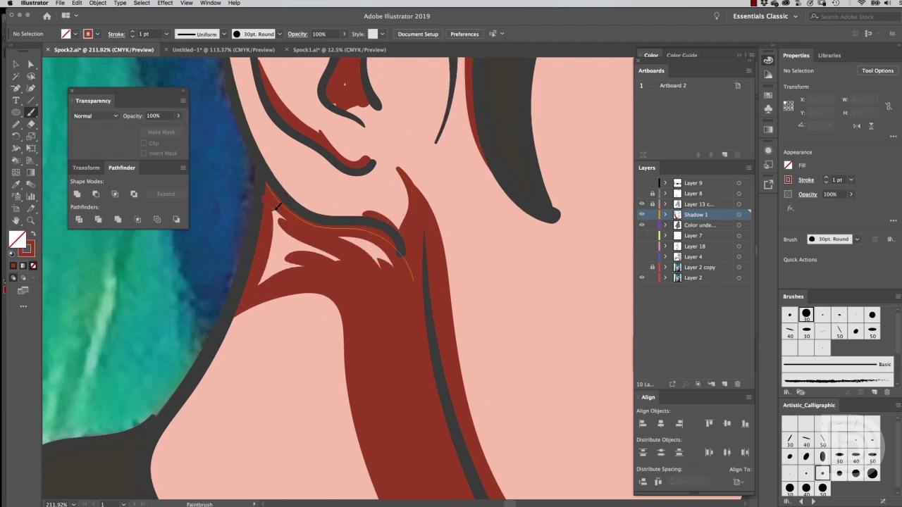
pyautogui.moveTo(432, 191); pyautogui.dragTo(443, 399)
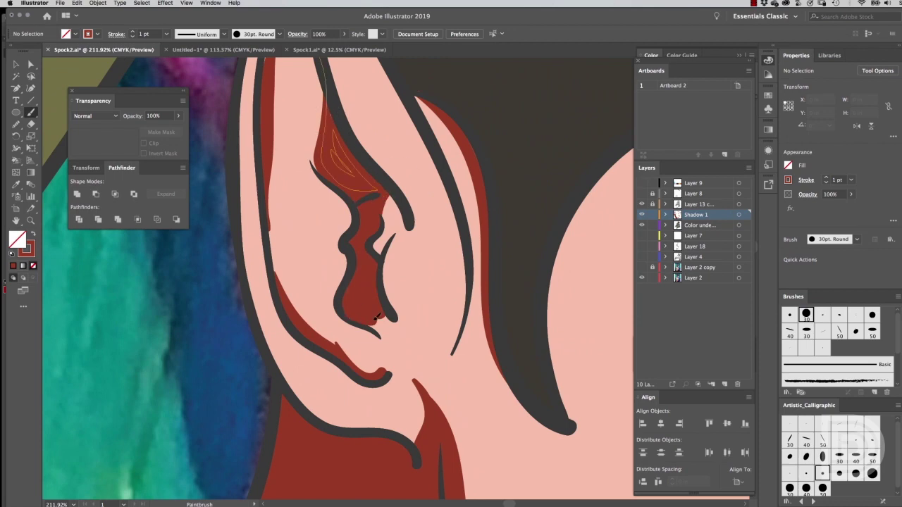
# - Show the flat colour layer again and select the chin shadow path
pyautogui.scroll(3, 377, 317)
pyautogui.scroll(3, 352, 176)
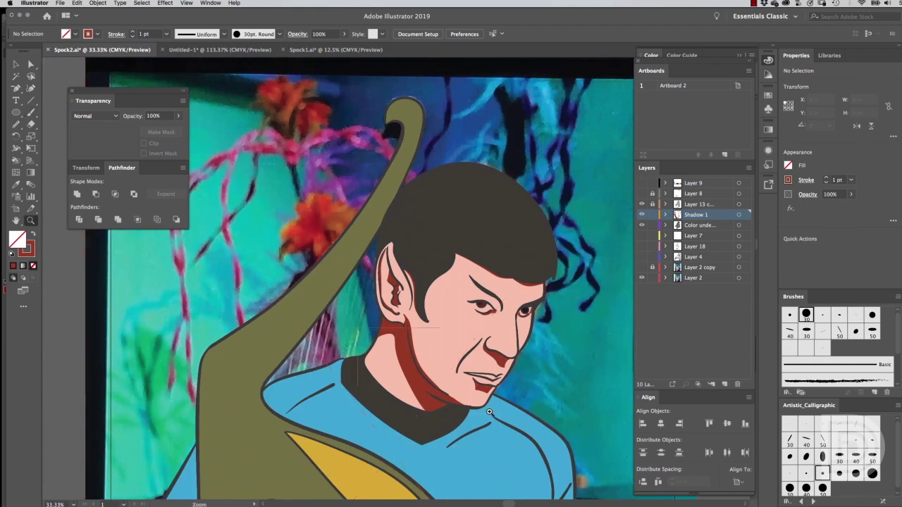
pyautogui.scroll(5, 425, 300)
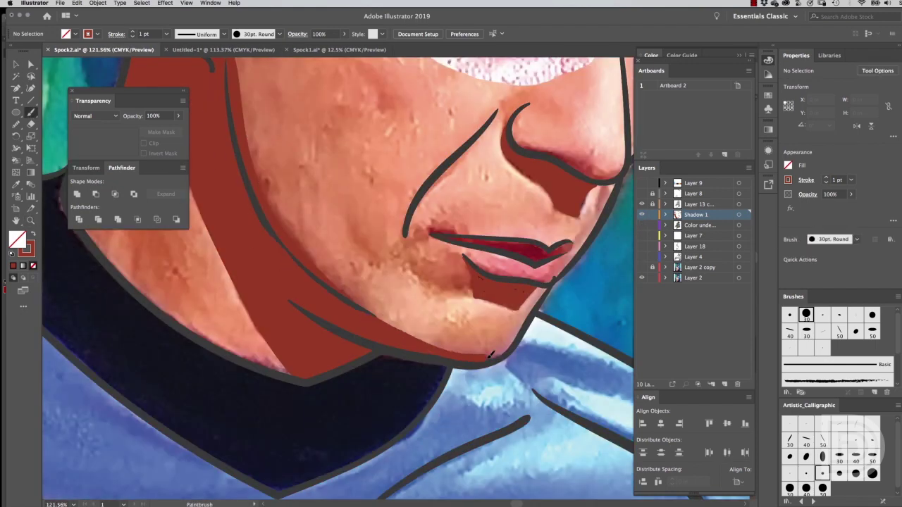
pyautogui.click(641, 229)
pyautogui.press('a')
pyautogui.click(360, 322)
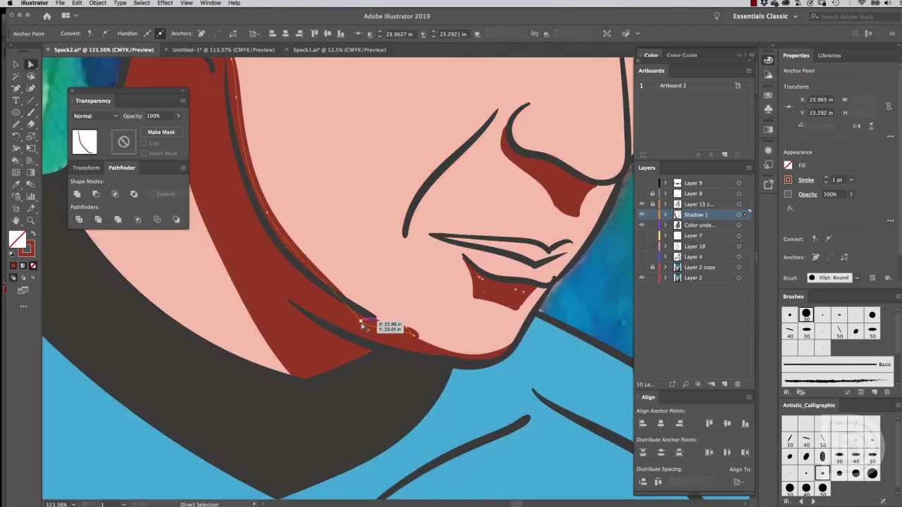
# - Paint the dark-red shadow under the lower lip
pyautogui.click(527, 296)
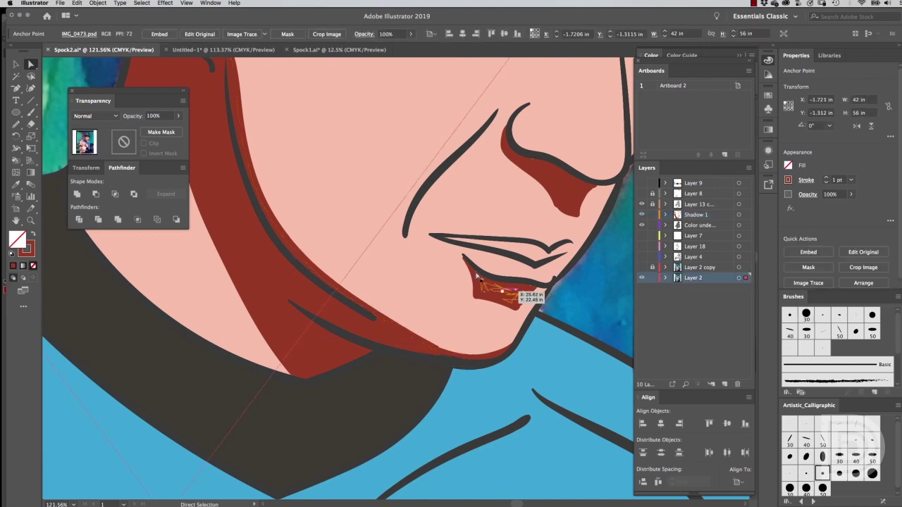
pyautogui.press('z')
pyautogui.scroll(5, 493, 282)
pyautogui.hotkey('ctrl', 'shift', 'a')
pyautogui.press('b')
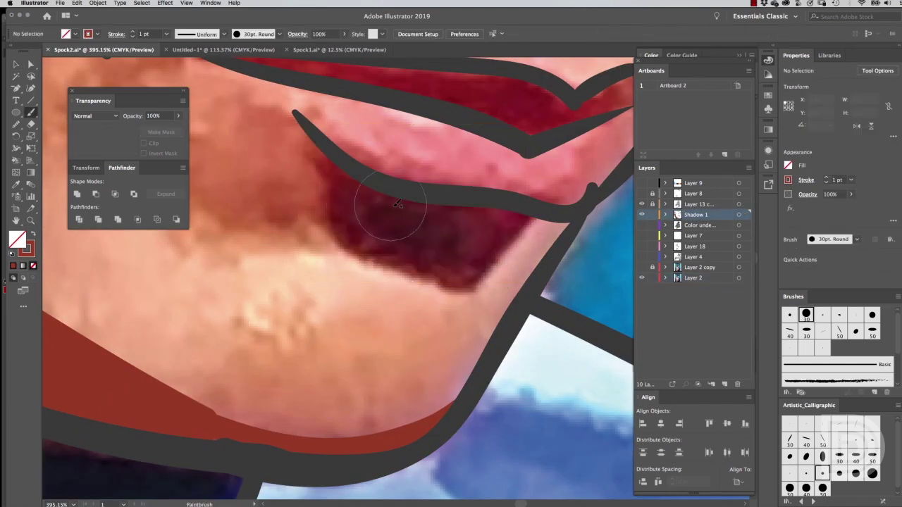
pyautogui.moveTo(312, 131); pyautogui.dragTo(425, 265)
pyautogui.moveTo(522, 220); pyautogui.dragTo(344, 212)
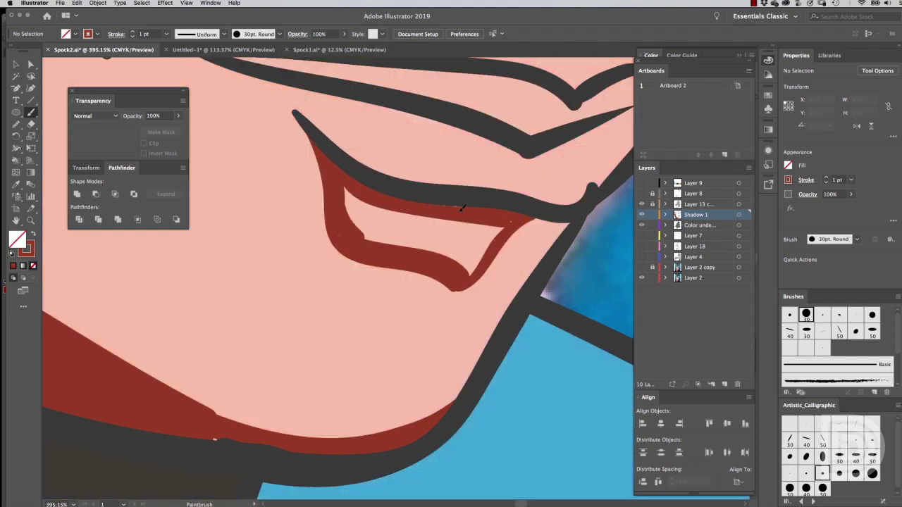
pyautogui.moveTo(461, 207)
pyautogui.mouseDown()
pyautogui.moveTo(402, 237)
pyautogui.moveTo(421, 216)
pyautogui.mouseUp()
pyautogui.scroll(-5, 442, 238)
# - Set the brush colour to off-white and paint the whites of both eyes
pyautogui.scroll(4, 326, 243)
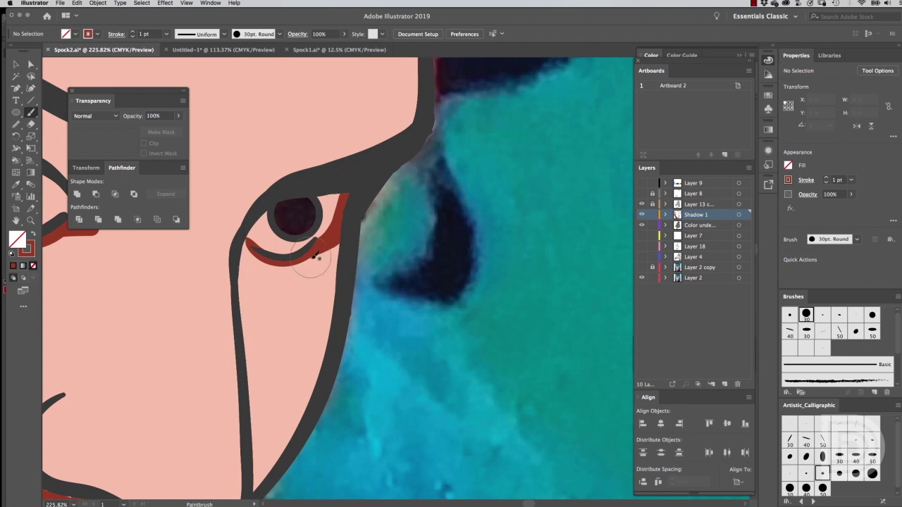
pyautogui.doubleClick(26, 248)
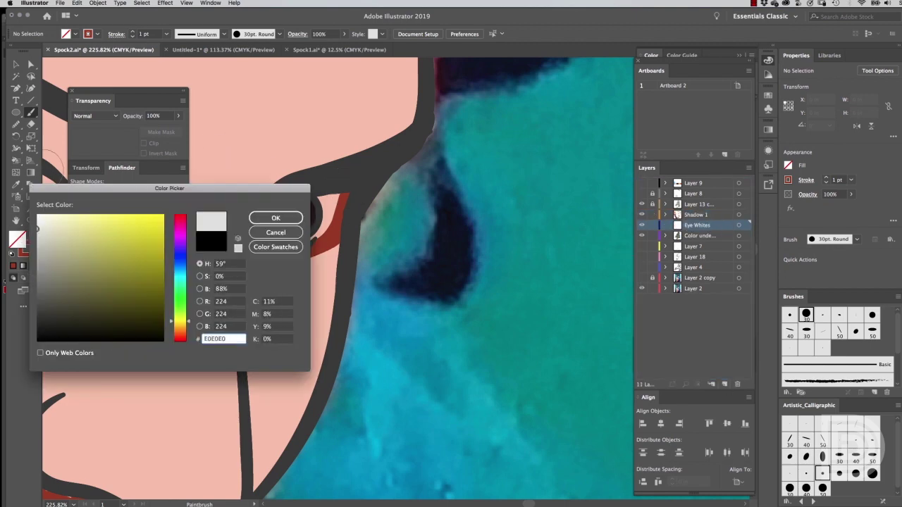
pyautogui.click(261, 215)
pyautogui.moveTo(266, 220); pyautogui.dragTo(599, 300)
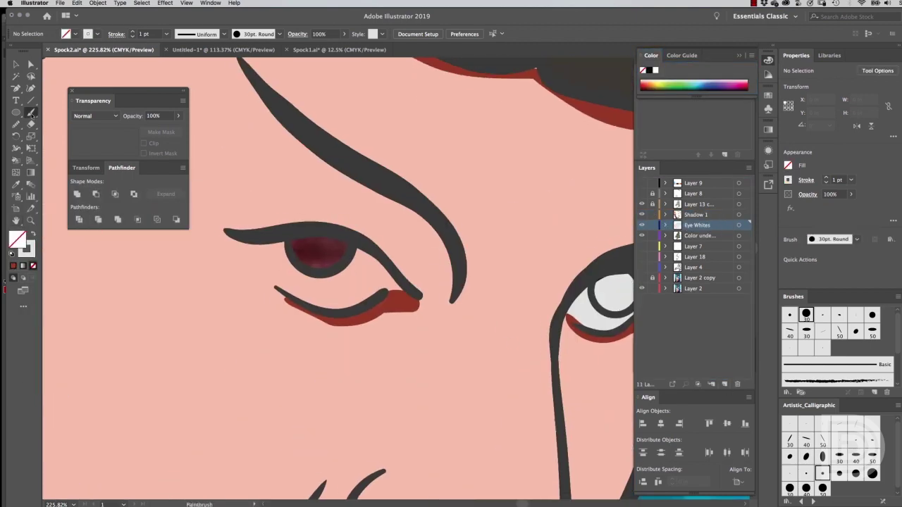
pyautogui.moveTo(278, 253)
pyautogui.mouseDown()
pyautogui.moveTo(284, 243)
pyautogui.moveTo(369, 261)
pyautogui.mouseUp()
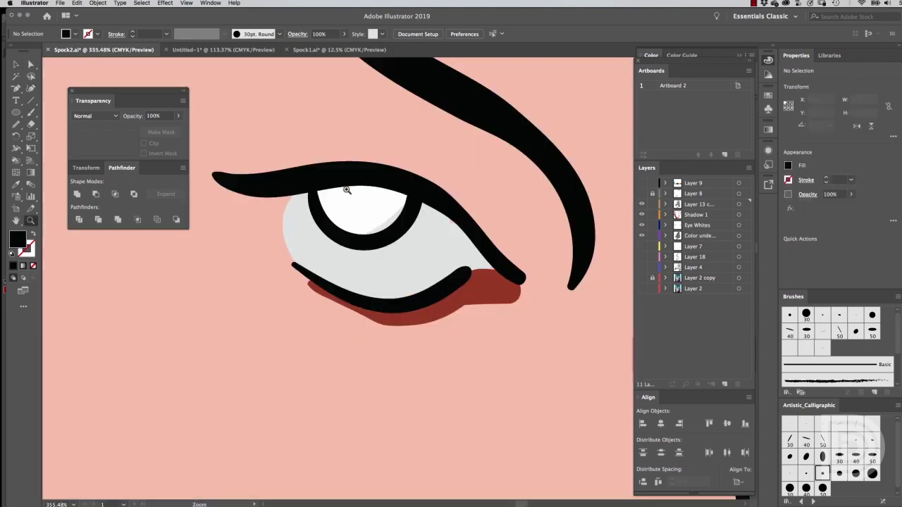
pyautogui.moveTo(319, 197); pyautogui.dragTo(402, 199)
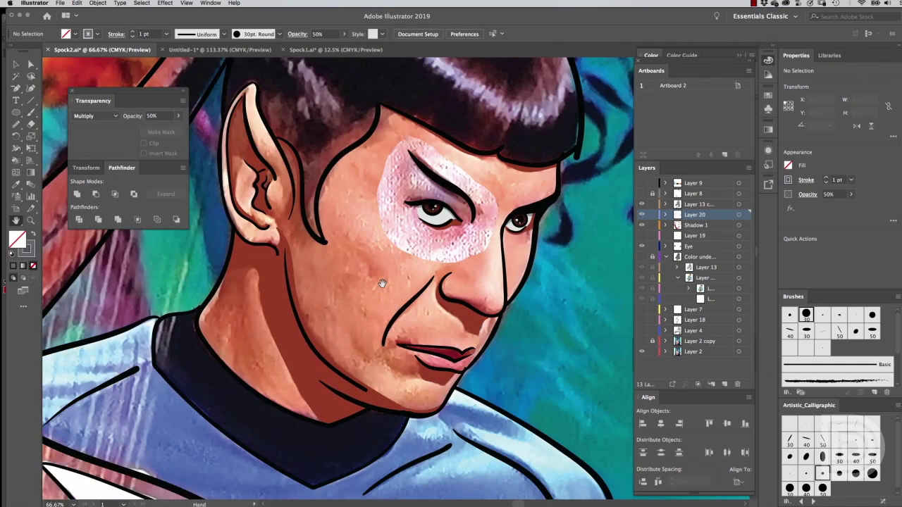
# - Paint a thin shadow stroke down the cheek, replacing the first leaf-shaped attempt
pyautogui.click(641, 256)
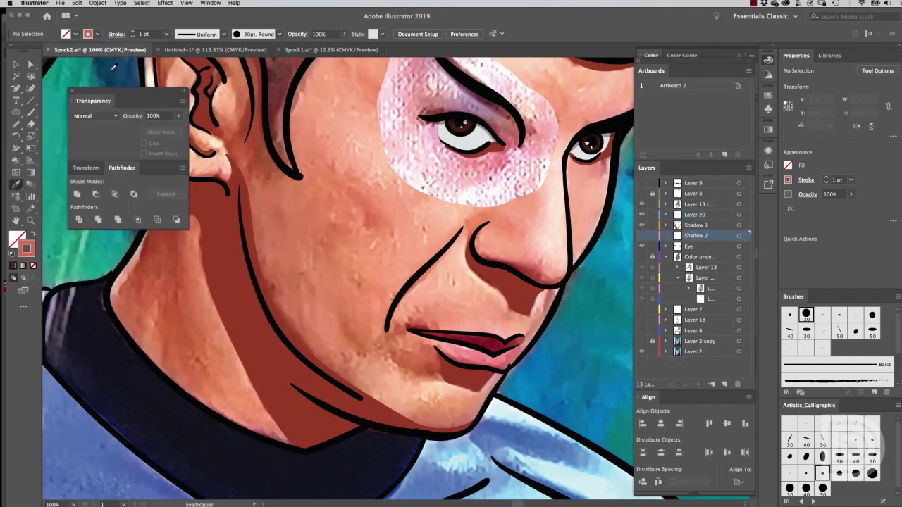
pyautogui.click(35, 108)
pyautogui.moveTo(305, 69); pyautogui.dragTo(374, 258)
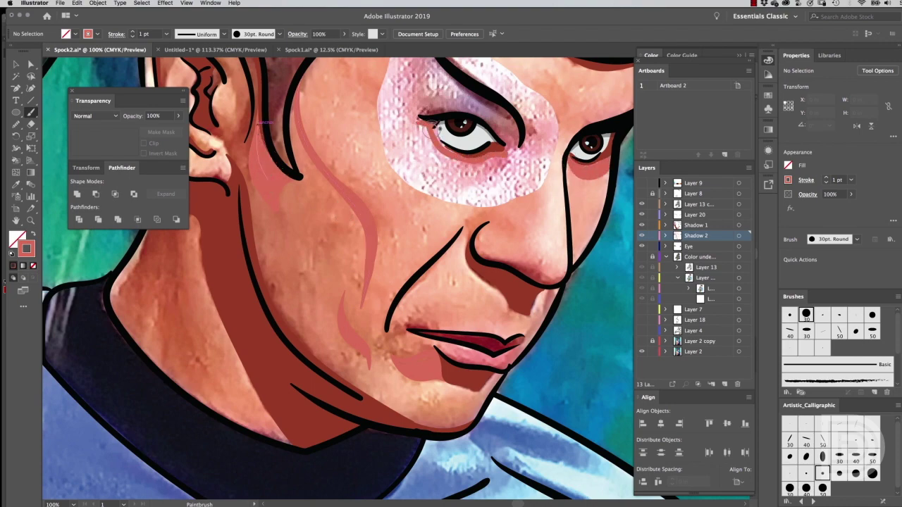
pyautogui.scroll(3, 259, 122)
pyautogui.hotkey('ctrl', 'z')
pyautogui.moveTo(328, 131); pyautogui.dragTo(373, 202)
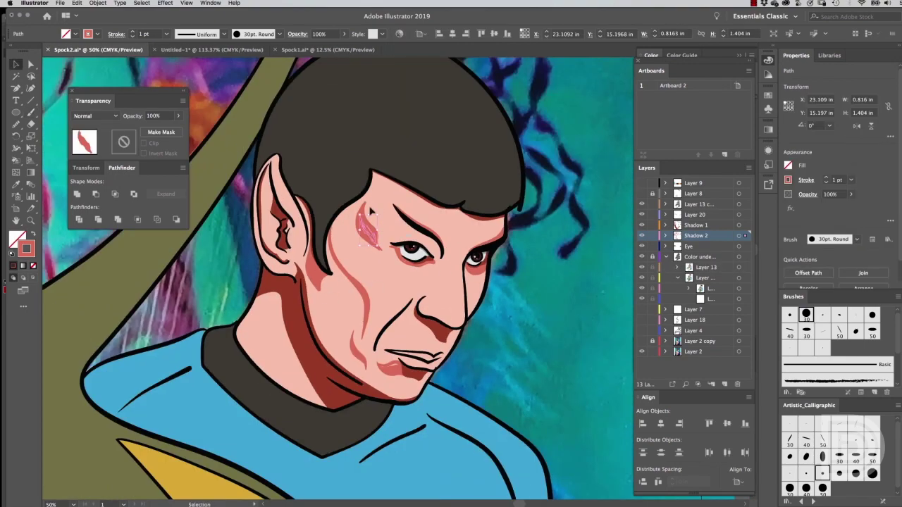
# - Recolour the selected face shadow shapes to a light peach
pyautogui.press('v')
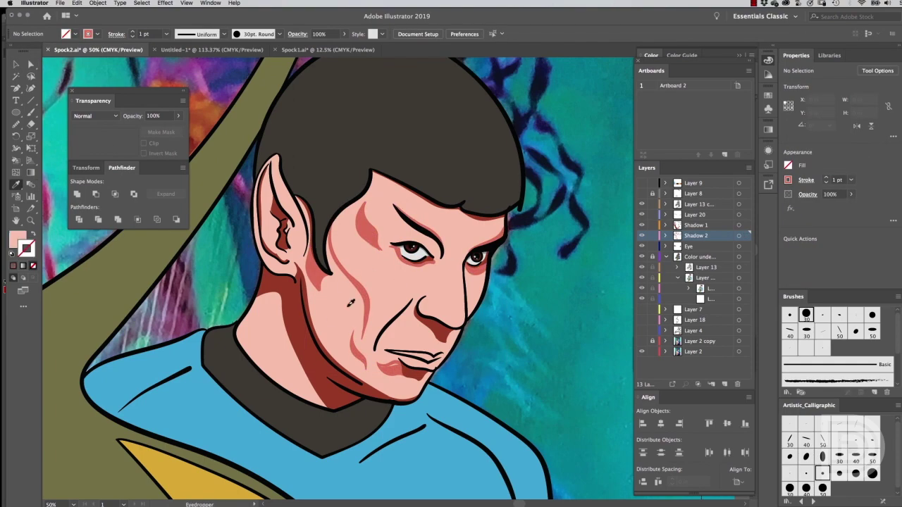
pyautogui.click(142, 3)
pyautogui.click(247, 151)
pyautogui.doubleClick(27, 248)
pyautogui.press('Return')
pyautogui.click(505, 358)
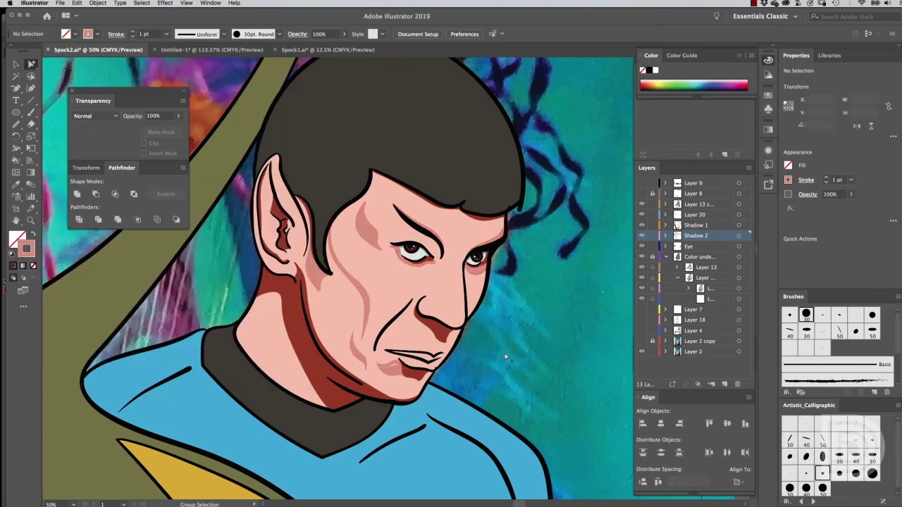
pyautogui.scroll(5, 381, 365)
pyautogui.scroll(-2, 358, 258)
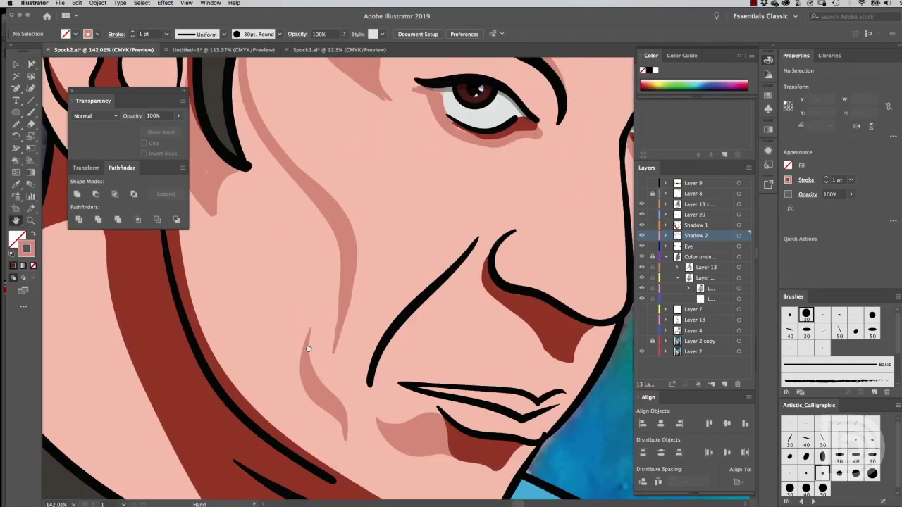
pyautogui.scroll(5, 397, 178)
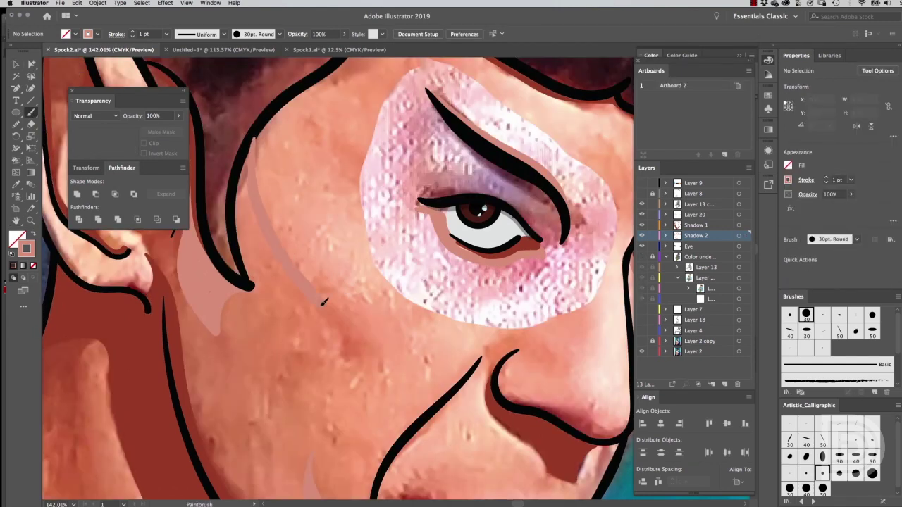
# - Paint light peach strokes along the inner cheek and the lower eyelid
pyautogui.moveTo(273, 114); pyautogui.dragTo(259, 190)
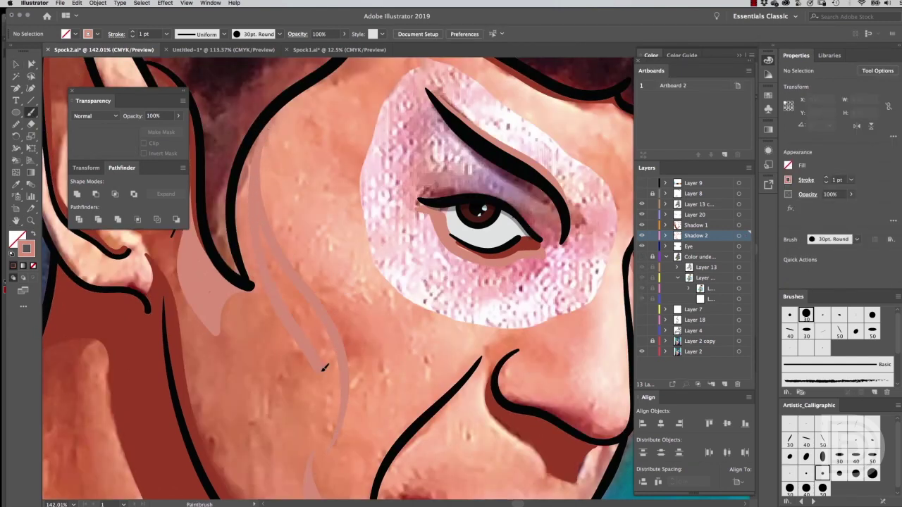
pyautogui.scroll(3, 326, 332)
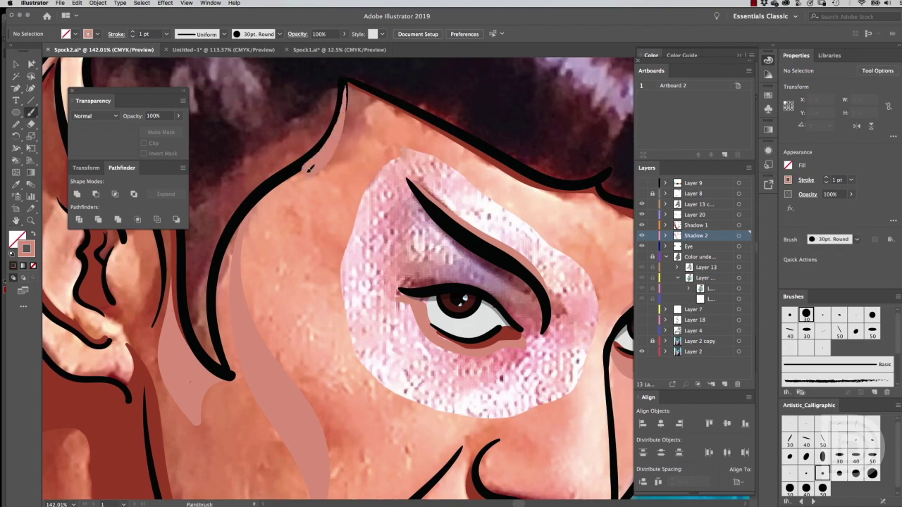
pyautogui.moveTo(397, 289); pyautogui.dragTo(329, 243)
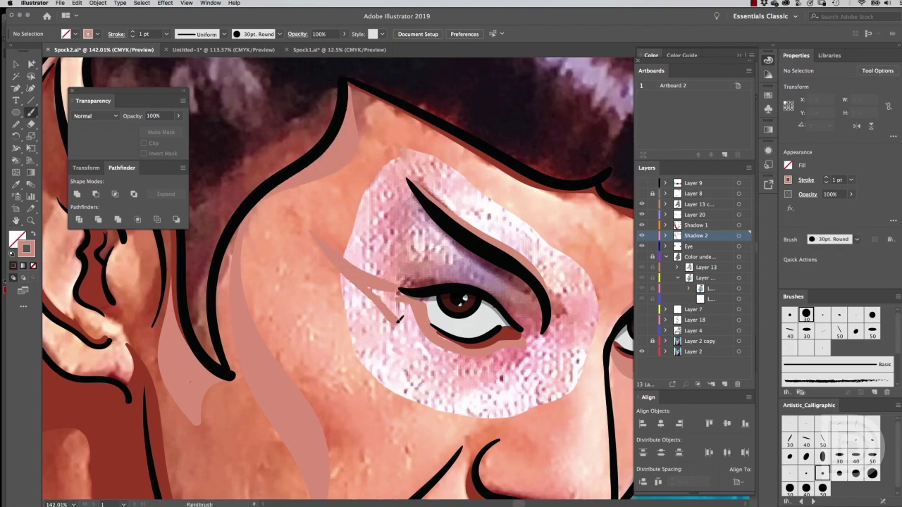
pyautogui.moveTo(399, 320); pyautogui.dragTo(496, 356)
pyautogui.press('super+minus')
pyautogui.press('super+minus')
pyautogui.press('super+minus')
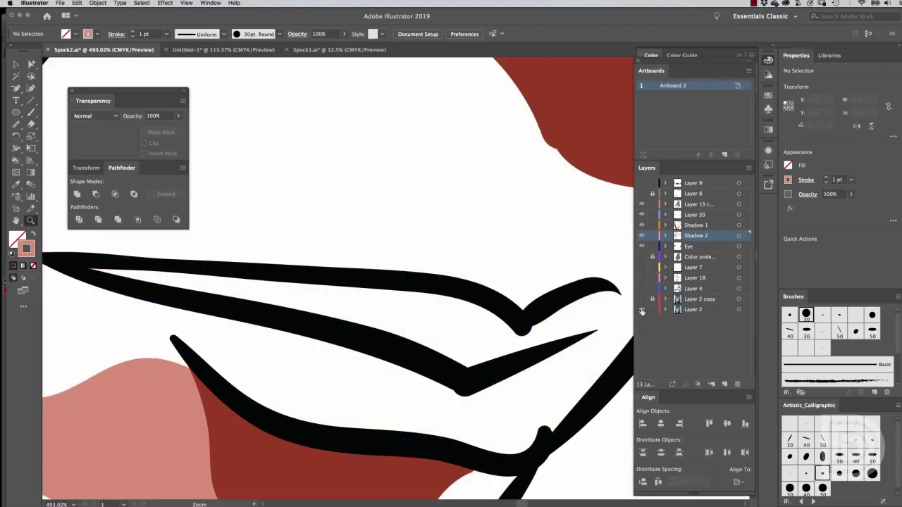
# - Show the Spock photo layer and paint a light pink highlight along the upper lip
pyautogui.click(641, 311)
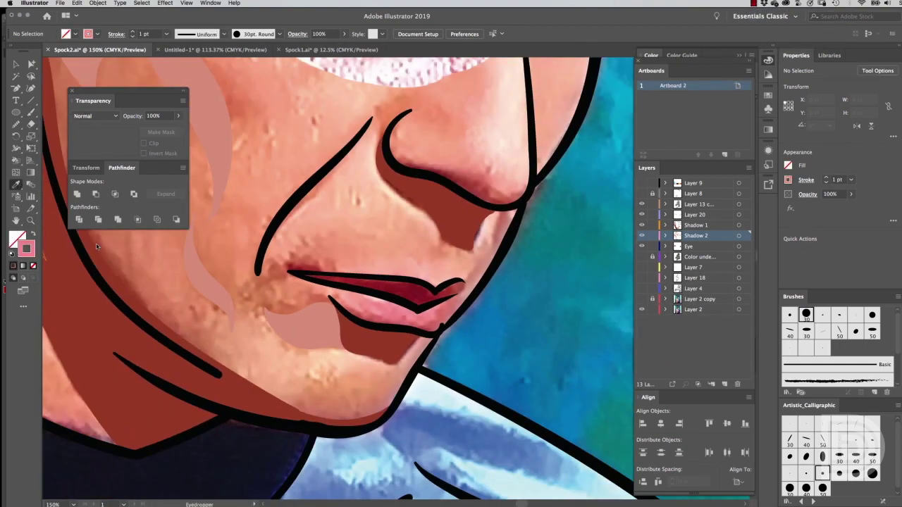
pyautogui.press('b')
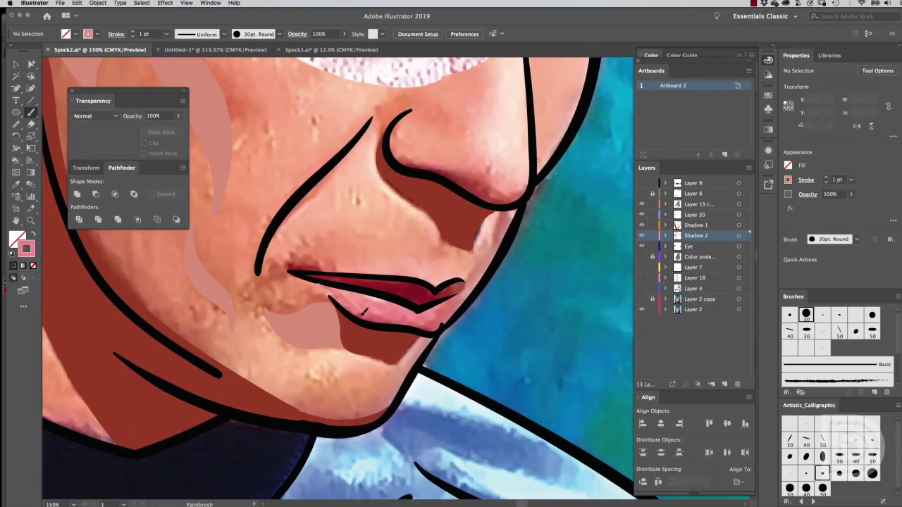
pyautogui.press('F6')
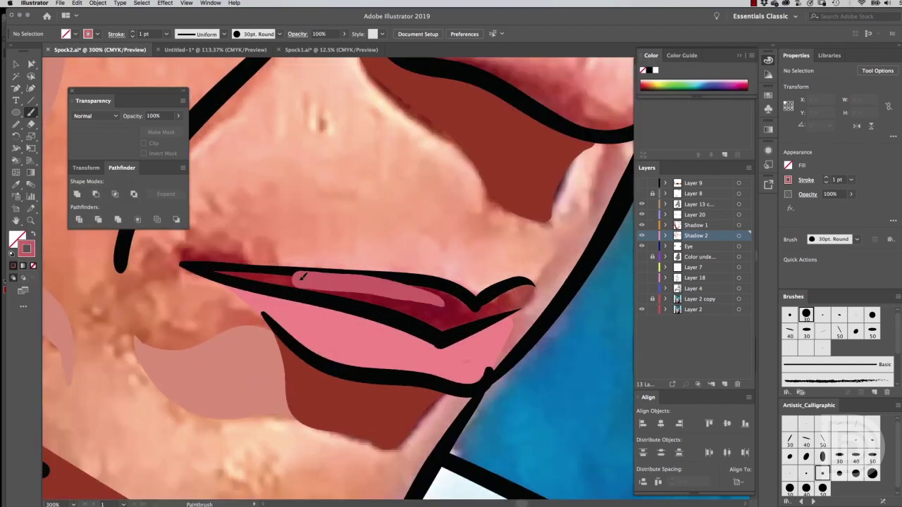
pyautogui.moveTo(301, 274); pyautogui.dragTo(451, 325)
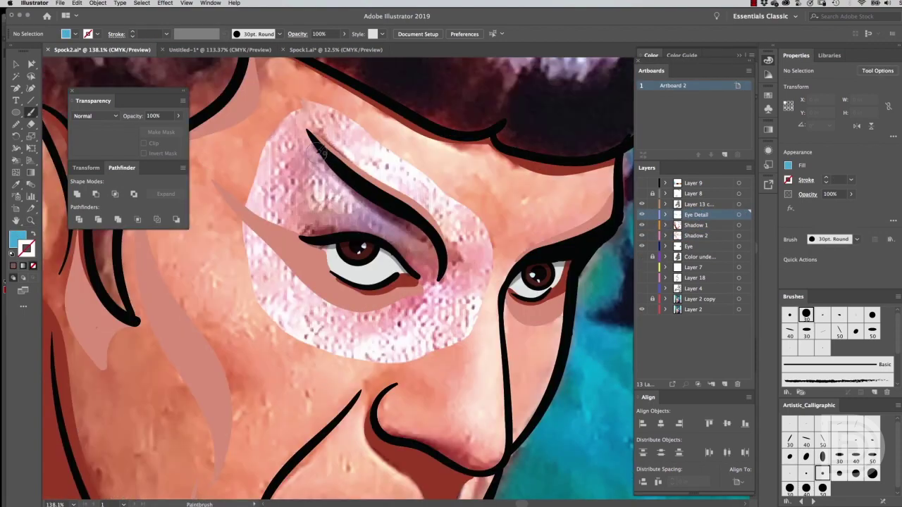
# - Draw a filled blue eyeshadow shape above the left eye
pyautogui.moveTo(319, 155); pyautogui.dragTo(438, 274)
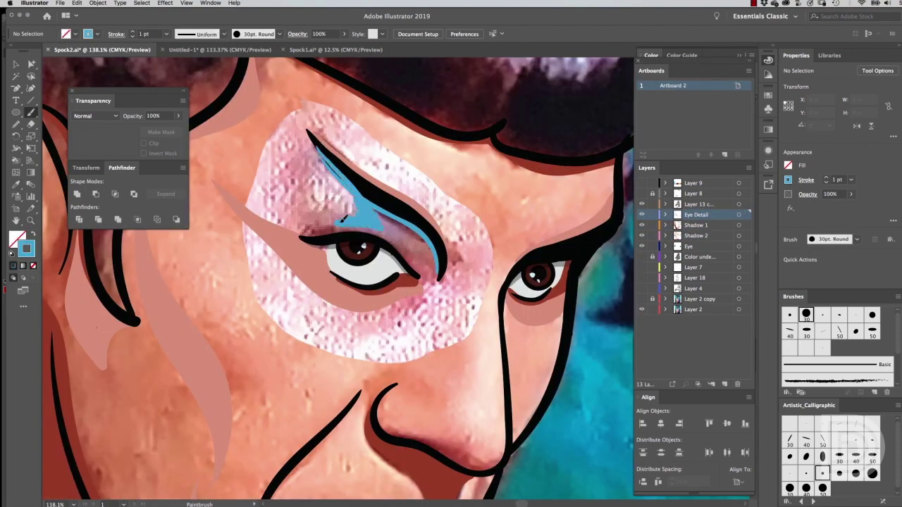
pyautogui.hotkey('ctrl', 'z')
pyautogui.moveTo(310, 134); pyautogui.dragTo(384, 211)
pyautogui.hotkey('ctrl', 'z')
pyautogui.moveTo(310, 134); pyautogui.dragTo(305, 235)
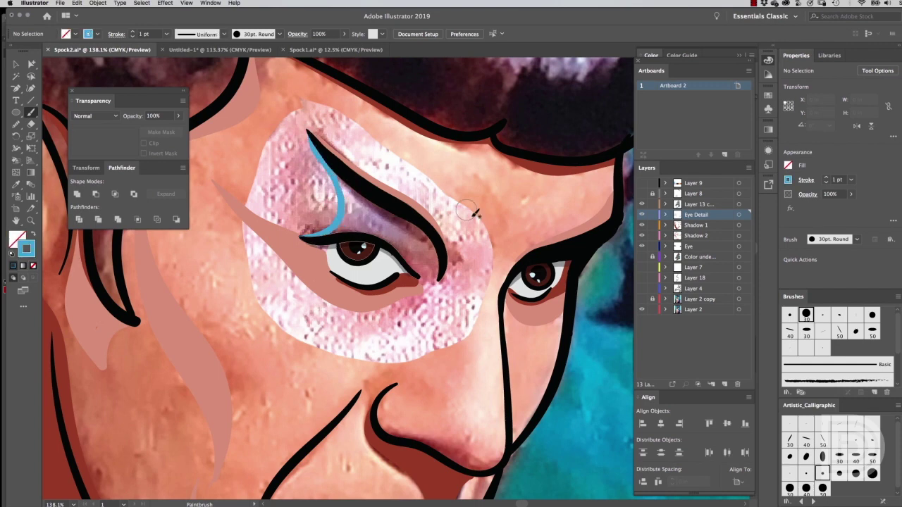
pyautogui.moveTo(434, 238); pyautogui.dragTo(408, 252)
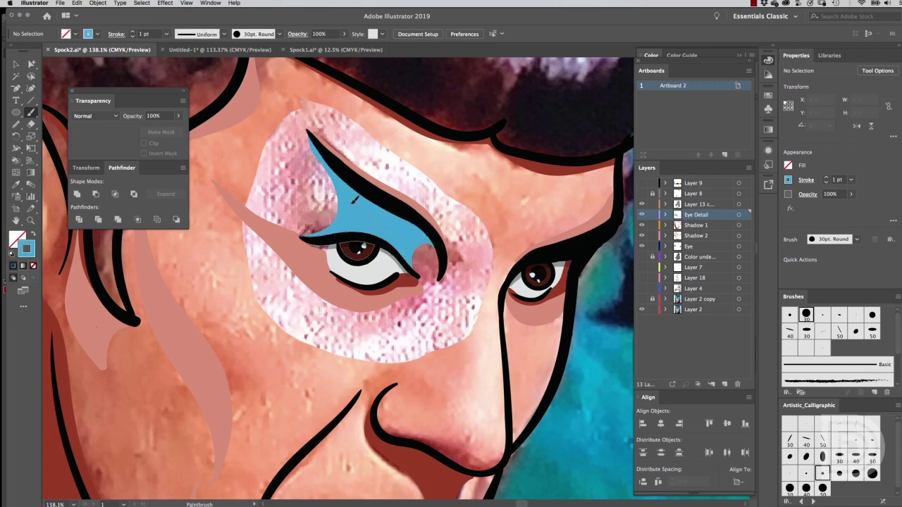
# - Set the eyeshadow's blend mode to Multiply at 76% opacity
pyautogui.press('v')
pyautogui.click(355, 200)
pyautogui.click(141, 3)
pyautogui.press('Escape')
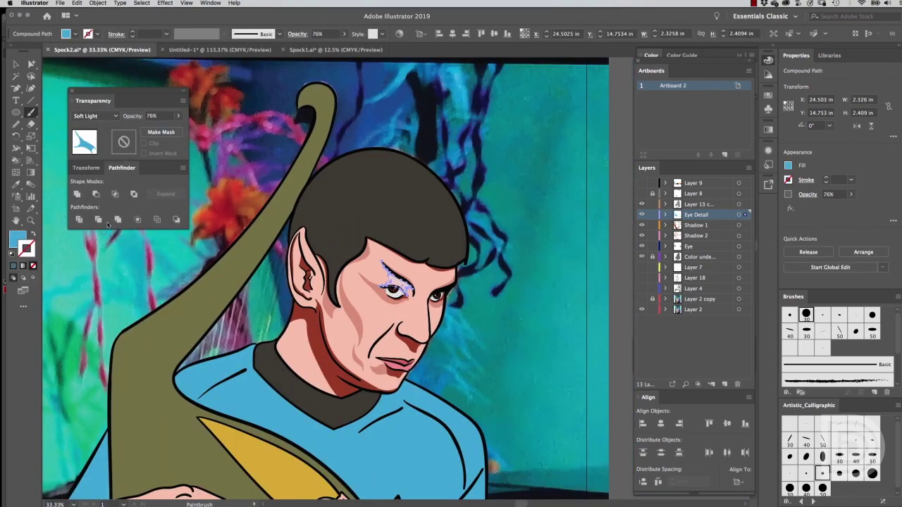
pyautogui.click(95, 116)
pyautogui.click(91, 144)
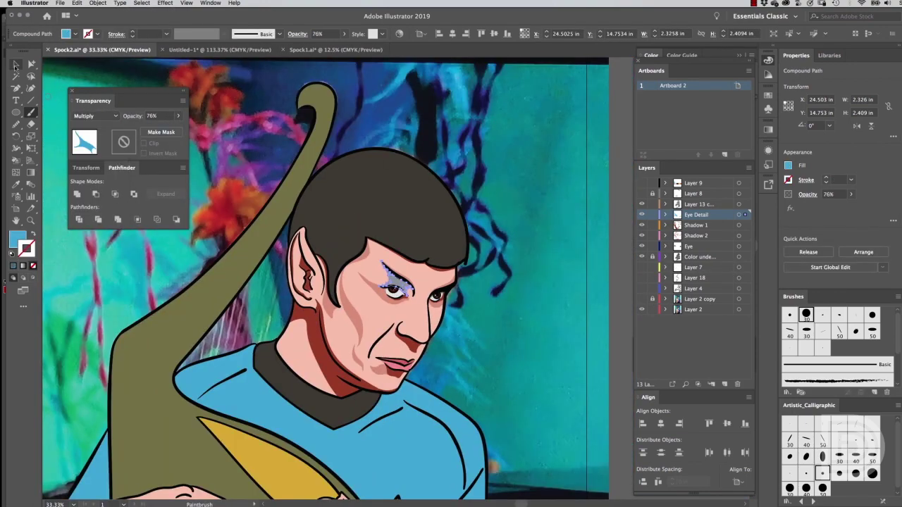
pyautogui.press('v')
pyautogui.click(520, 374)
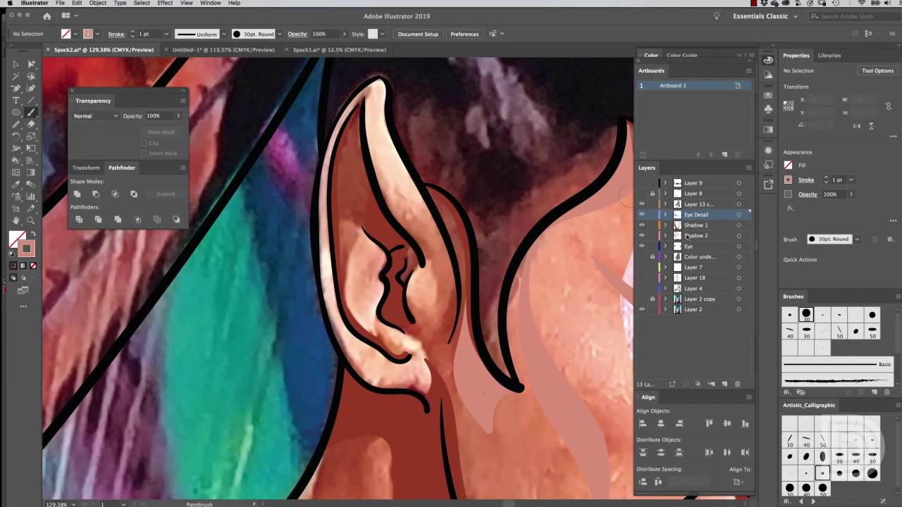
# - Shade inside the ear in light pink and add dark marks at the eye corner and mouth
pyautogui.moveTo(367, 121); pyautogui.dragTo(368, 210)
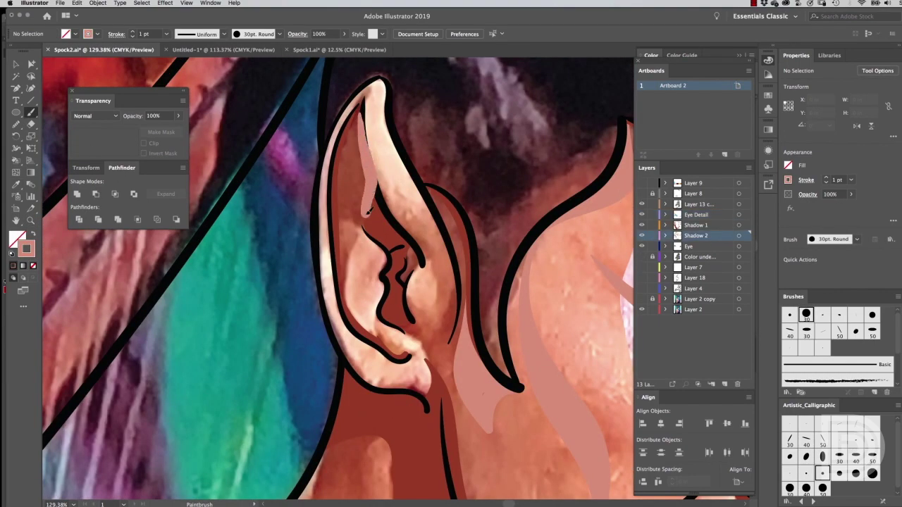
pyautogui.moveTo(345, 291); pyautogui.dragTo(363, 114)
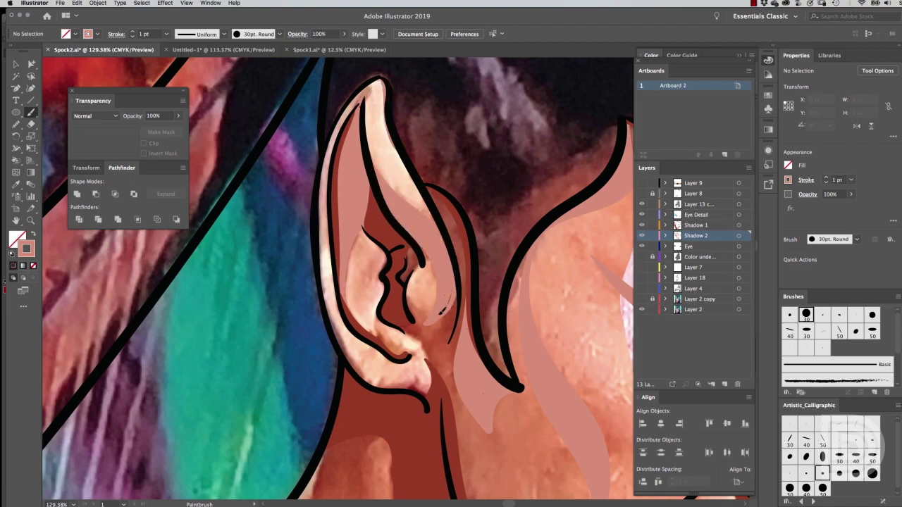
pyautogui.hscroll(10, 431, 361)
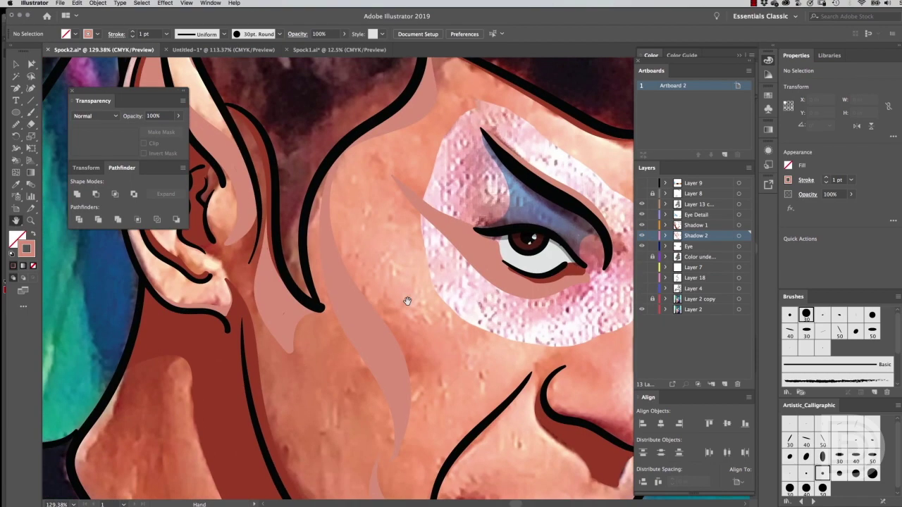
pyautogui.scroll(-5, 421, 293)
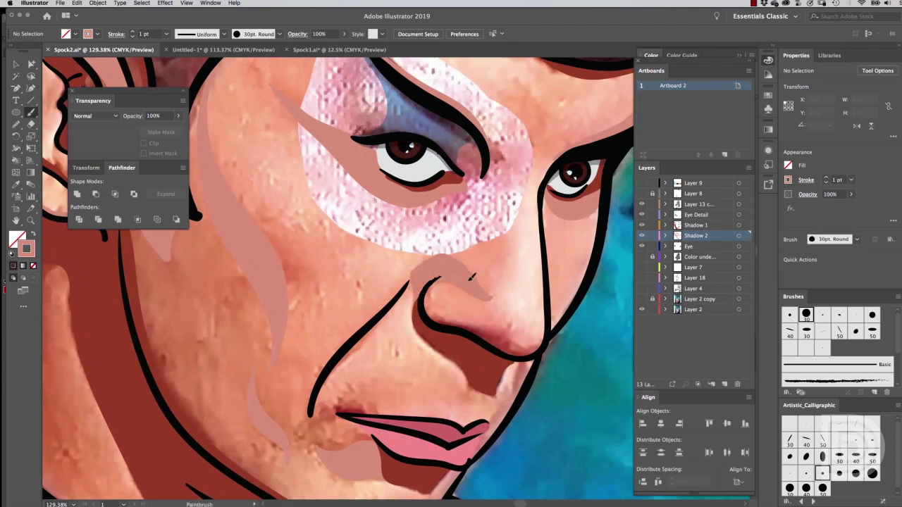
pyautogui.moveTo(501, 158); pyautogui.dragTo(499, 161)
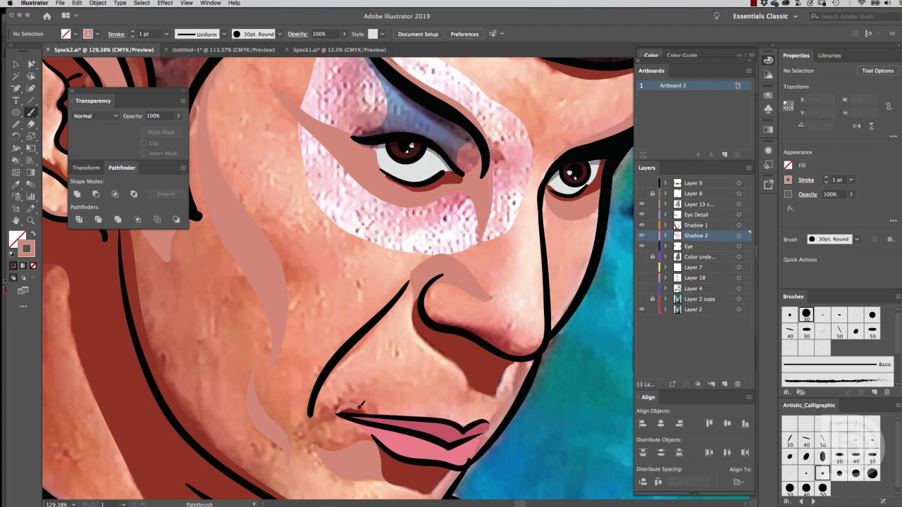
pyautogui.moveTo(523, 352); pyautogui.dragTo(528, 360)
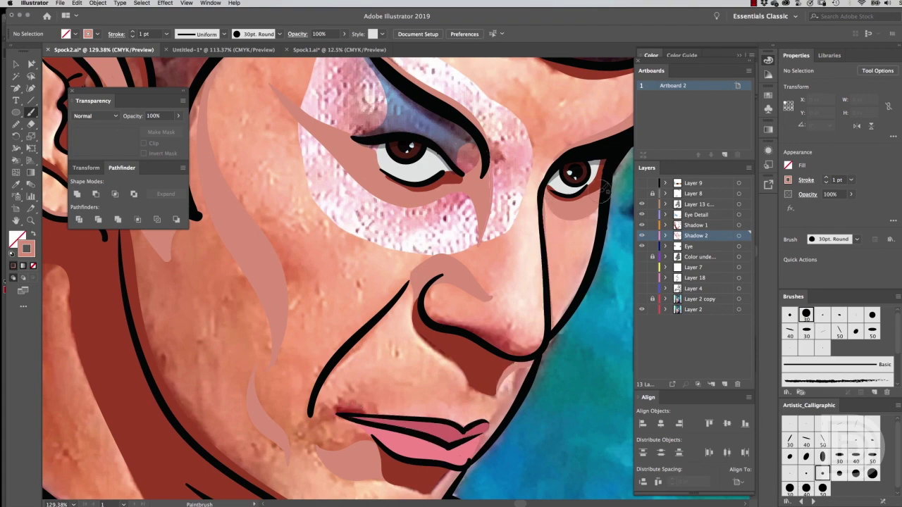
# - Check the Shadow 1 artwork's colour, then zoom in on the hand holding the harp
pyautogui.press('super+minus')
pyautogui.press('super+minus')
pyautogui.press('super+minus')
pyautogui.press('super+minus')
pyautogui.press('super+minus')
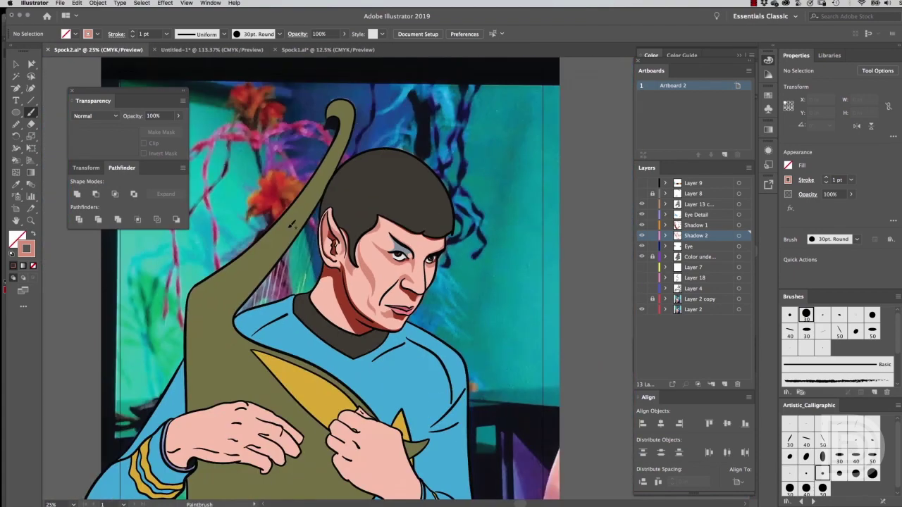
pyautogui.press('v')
pyautogui.click(738, 225)
pyautogui.doubleClick(26, 248)
pyautogui.click(275, 234)
pyautogui.click(467, 143)
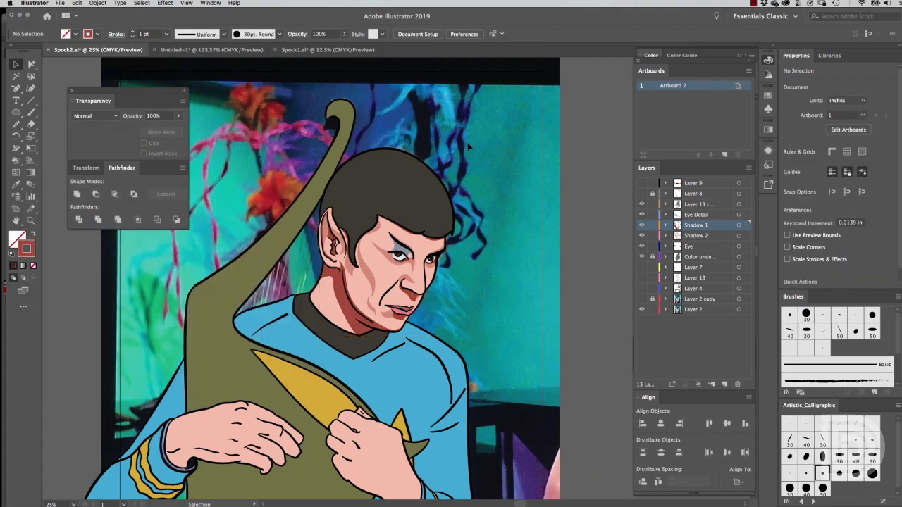
pyautogui.click(753, 3)
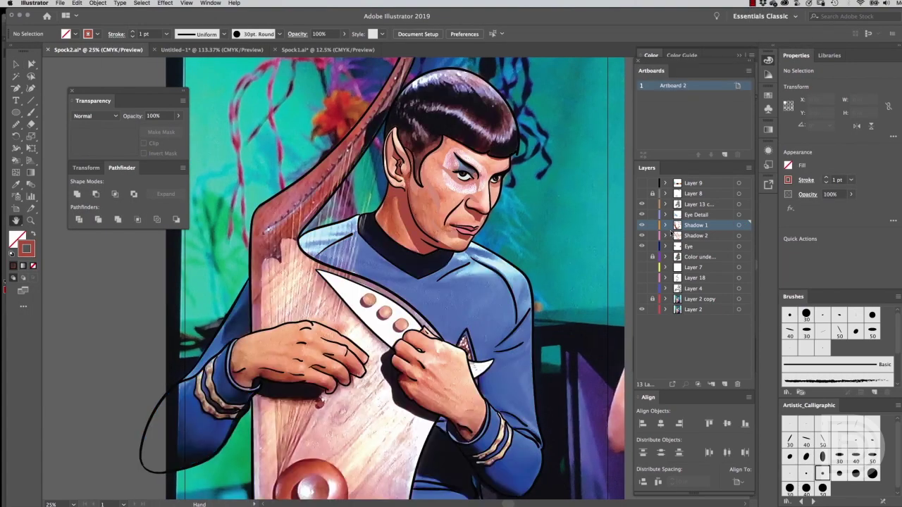
pyautogui.moveTo(375, 398)
pyautogui.mouseDown()
pyautogui.moveTo(322, 291)
pyautogui.moveTo(489, 207)
pyautogui.mouseUp()
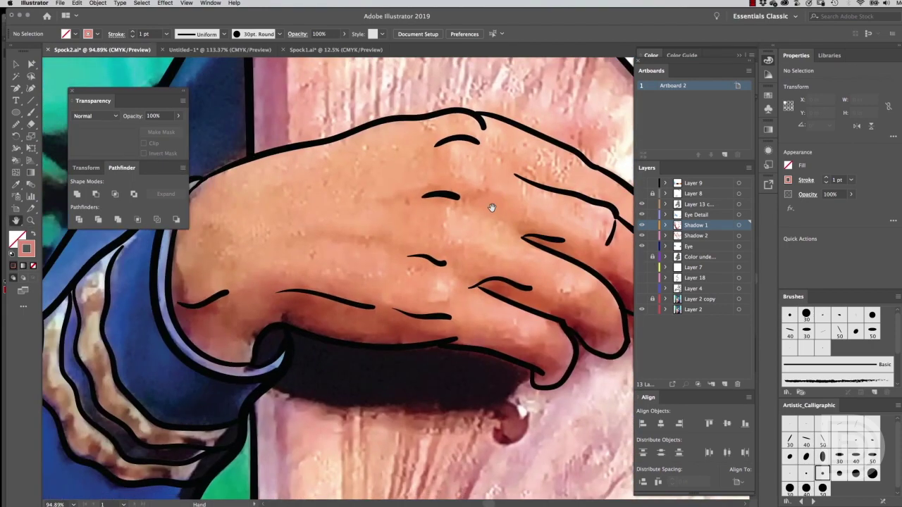
# - On the Shadow 2 layer, paint a pink shadow along the sleeve edge and past its fold
pyautogui.press('b')
pyautogui.moveTo(140, 92); pyautogui.dragTo(132, 25)
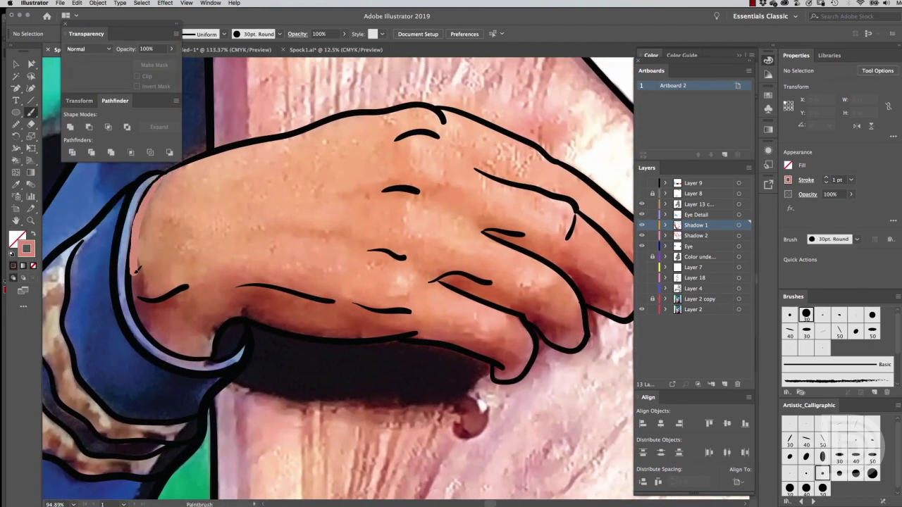
pyautogui.click(696, 236)
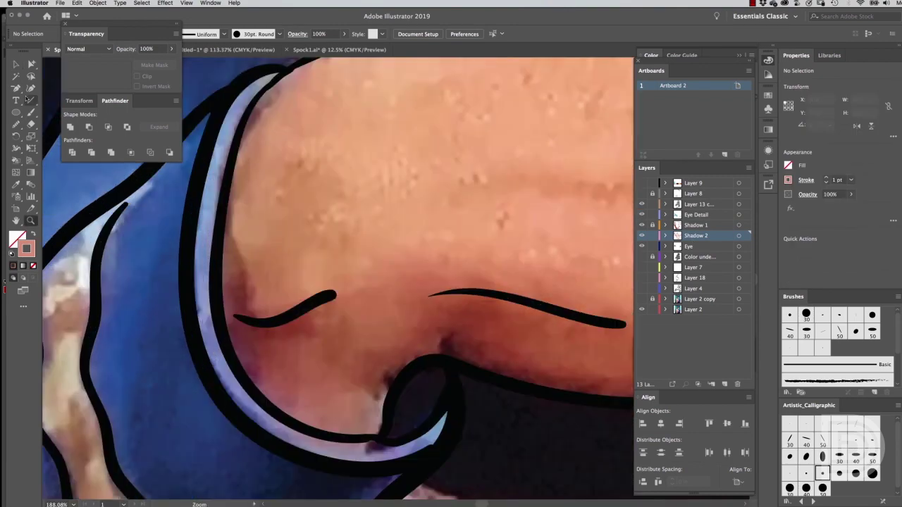
pyautogui.scroll(3, 45, 274)
pyautogui.moveTo(268, 86)
pyautogui.mouseDown()
pyautogui.moveTo(237, 190)
pyautogui.moveTo(296, 426)
pyautogui.mouseUp()
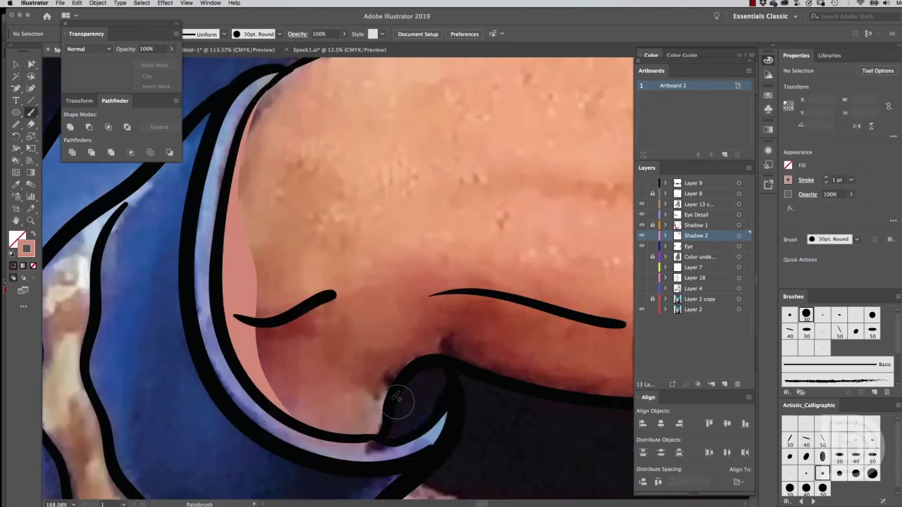
pyautogui.moveTo(362, 433)
pyautogui.mouseDown()
pyautogui.moveTo(404, 342)
pyautogui.moveTo(599, 339)
pyautogui.mouseUp()
# - Add pink shadow strokes along the hand's lower edge and under the knuckles
pyautogui.scroll(-3, 380, 402)
pyautogui.hscroll(8, 381, 402)
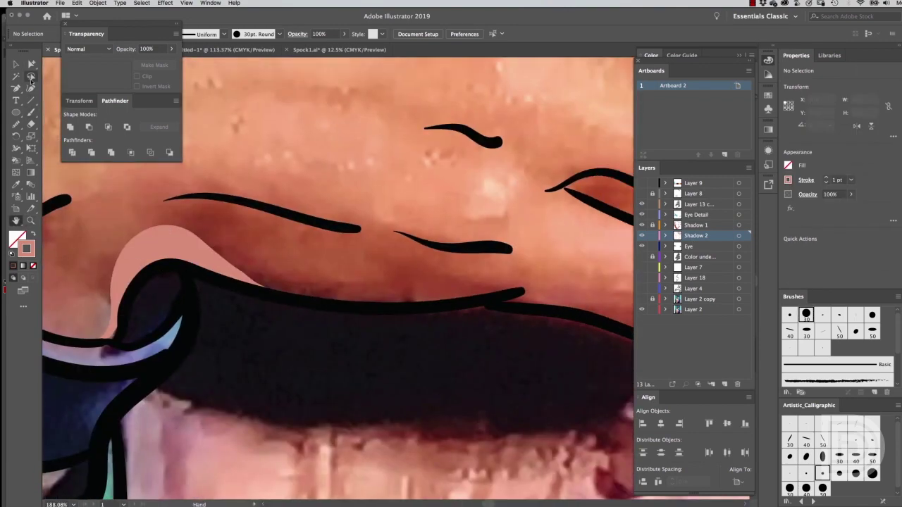
pyautogui.moveTo(303, 302)
pyautogui.mouseDown()
pyautogui.moveTo(189, 198)
pyautogui.moveTo(477, 268)
pyautogui.moveTo(556, 306)
pyautogui.mouseUp()
pyautogui.moveTo(225, 203); pyautogui.dragTo(370, 300)
pyautogui.moveTo(327, 235); pyautogui.dragTo(338, 315)
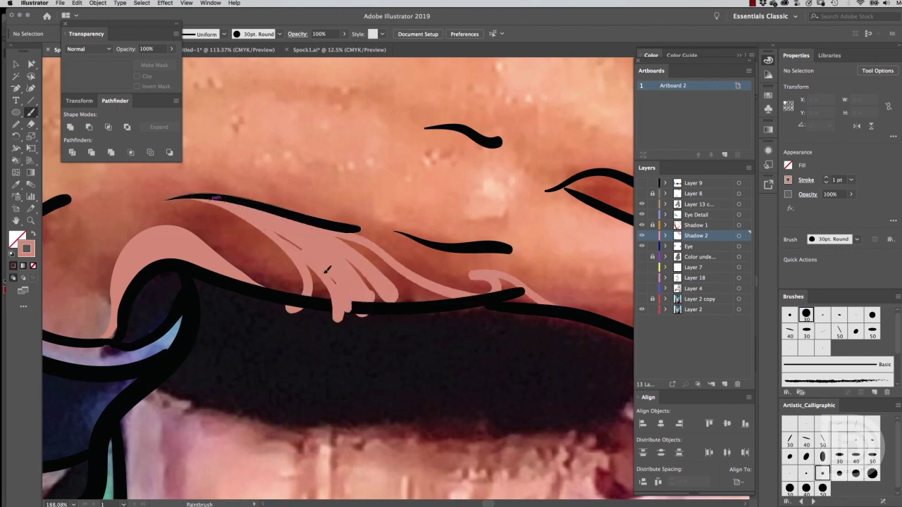
pyautogui.hotkey('ctrl', '1')
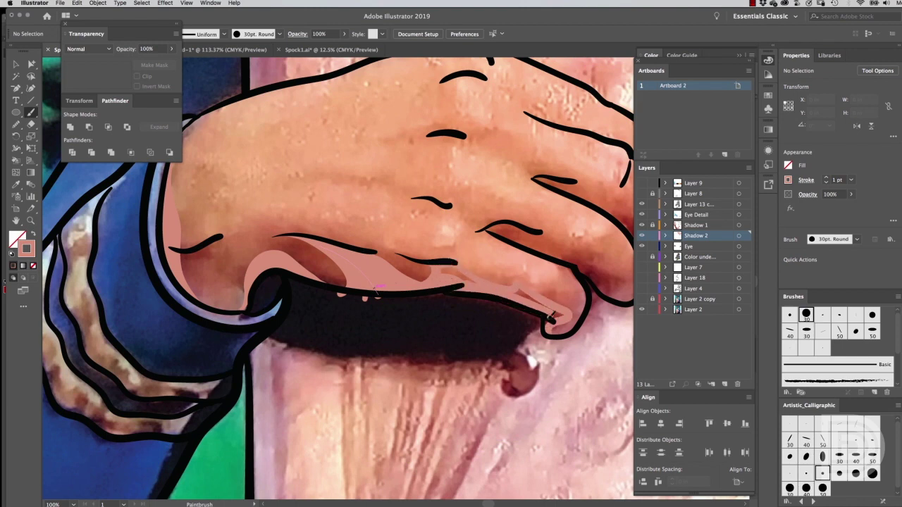
pyautogui.scroll(5, 378, 270)
# - Find the stray drip paths in Outline view and delete them
pyautogui.hotkey('shift', 'e')
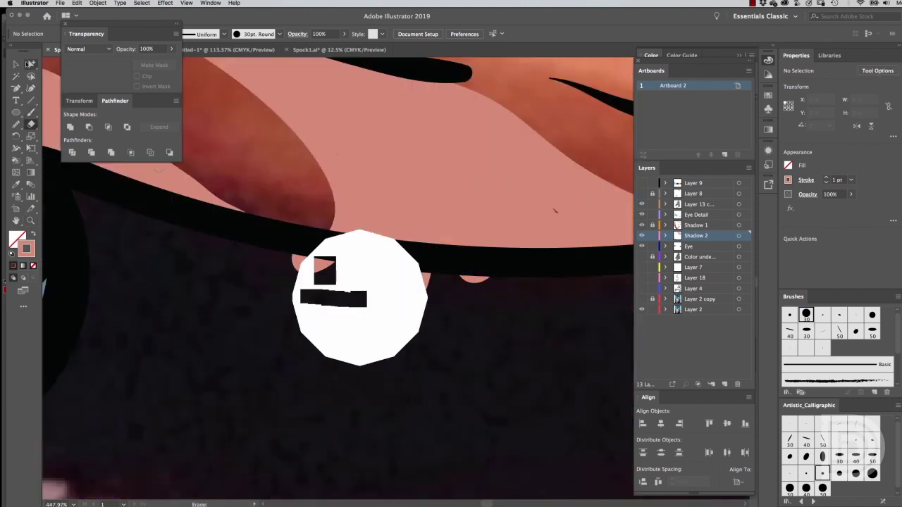
pyautogui.hotkey('ctrl', 'y')
pyautogui.press('a')
pyautogui.click(413, 266)
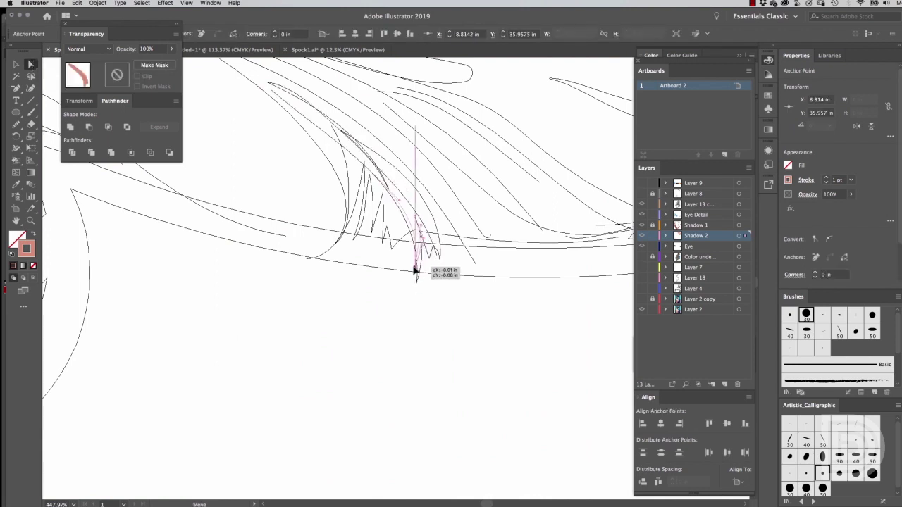
pyautogui.hotkey('ctrl', 'y')
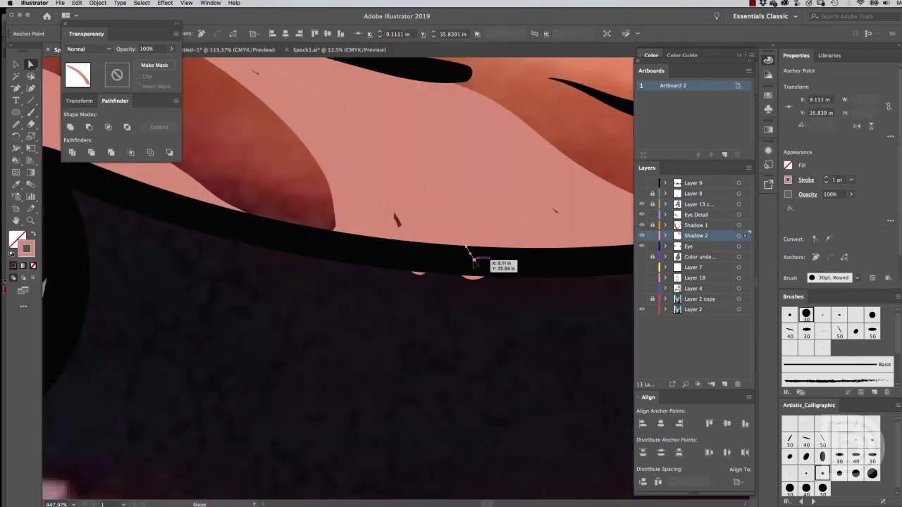
pyautogui.press('Delete')
pyautogui.press('b')
pyautogui.hotkey('ctrl', '-')
pyautogui.hotkey('ctrl', '-')
pyautogui.hotkey('ctrl', '-')
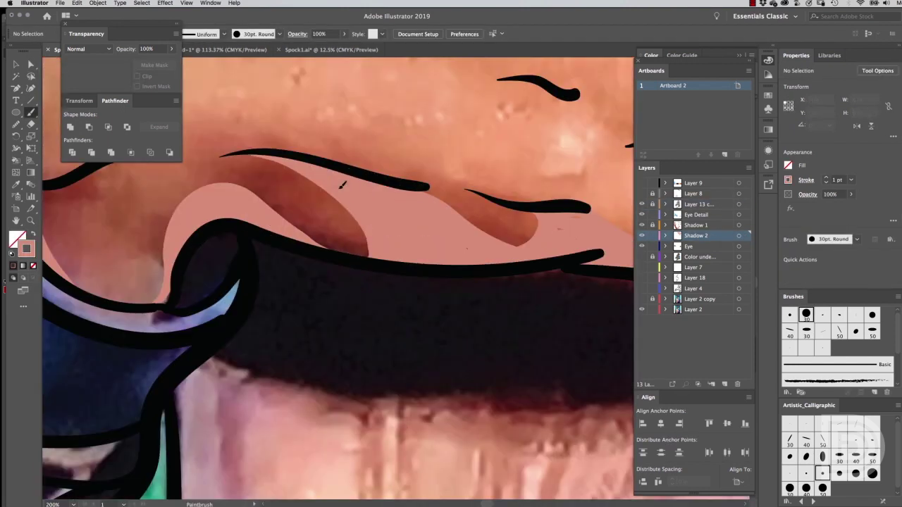
# - Paint pink shadow strokes along each finger crease and the lower finger lines of the left hand
pyautogui.hscroll(5, 572, 221)
pyautogui.hscroll(4, 384, 190)
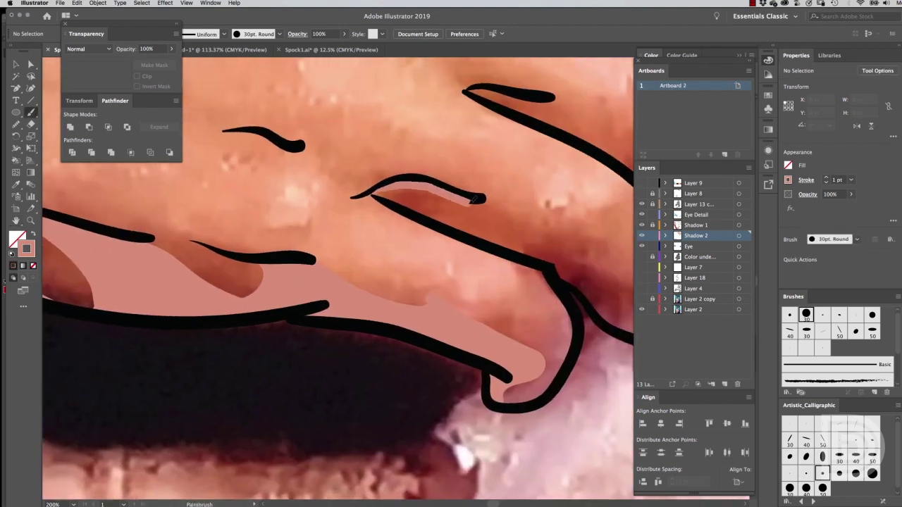
pyautogui.moveTo(475, 200); pyautogui.dragTo(486, 195)
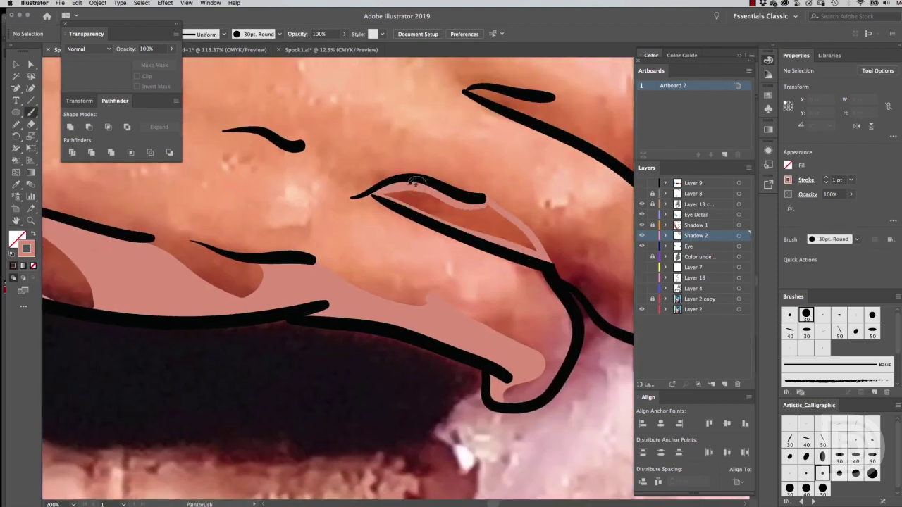
pyautogui.moveTo(377, 196); pyautogui.dragTo(541, 258)
pyautogui.hscroll(5, 407, 191)
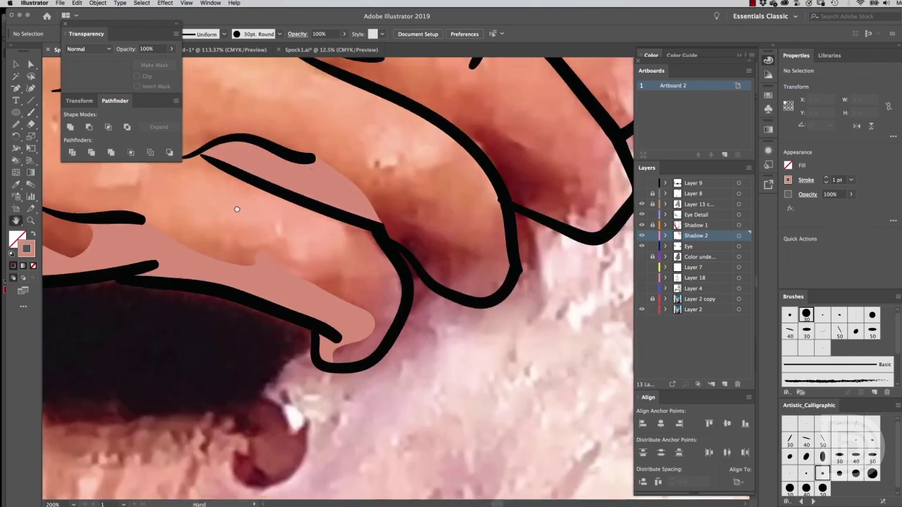
pyautogui.scroll(2, 347, 267)
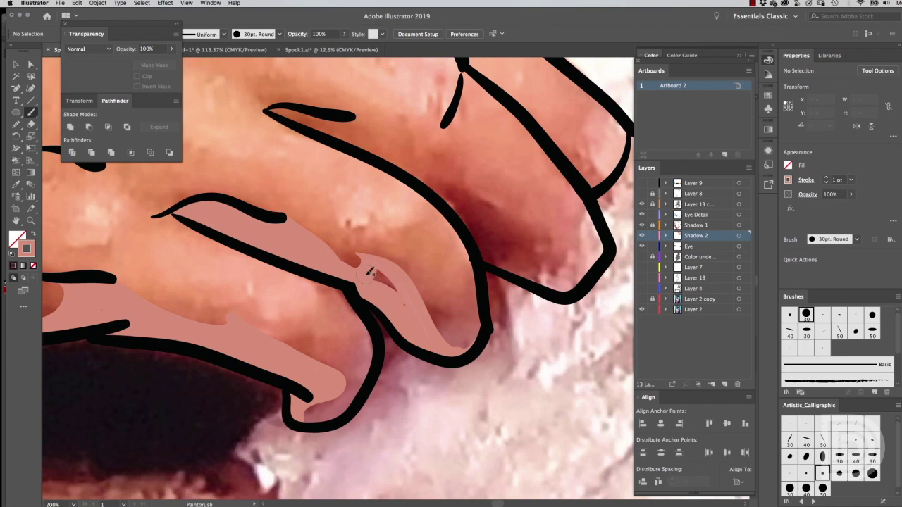
pyautogui.moveTo(422, 180); pyautogui.dragTo(560, 266)
pyautogui.moveTo(325, 115); pyautogui.dragTo(282, 109)
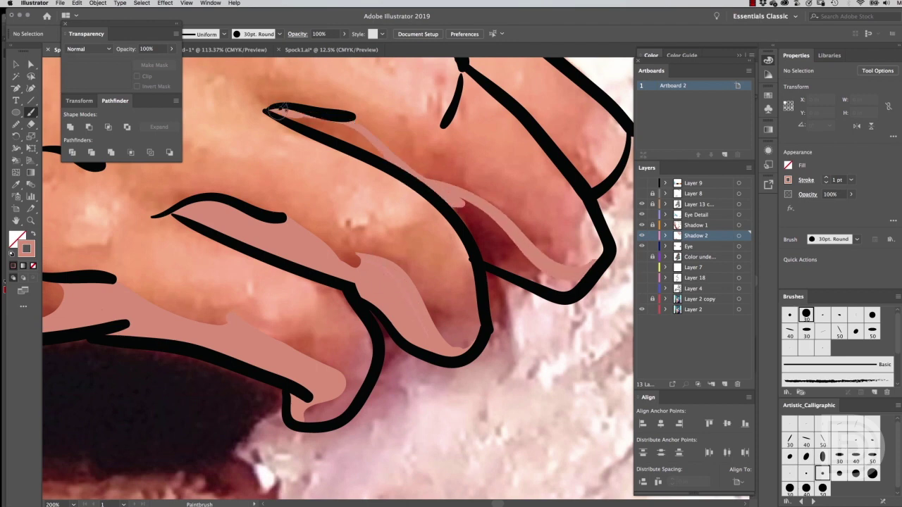
pyautogui.moveTo(557, 282); pyautogui.dragTo(496, 220)
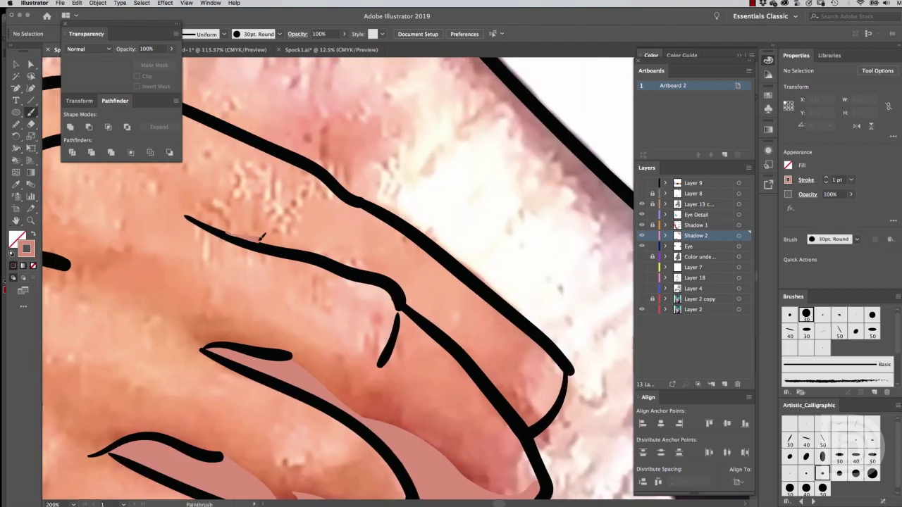
pyautogui.moveTo(233, 238); pyautogui.dragTo(532, 426)
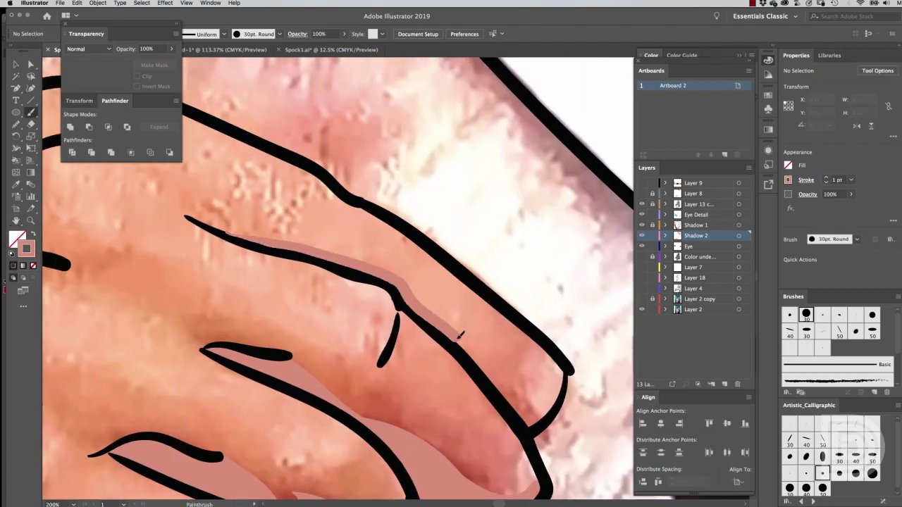
pyautogui.hotkey('ctrl', '-')
pyautogui.hotkey('ctrl', '-')
pyautogui.hotkey('ctrl', '-')
# - Hide the colour layer and paint a solid pink crescent shadow around the knuckle
pyautogui.click(642, 256)
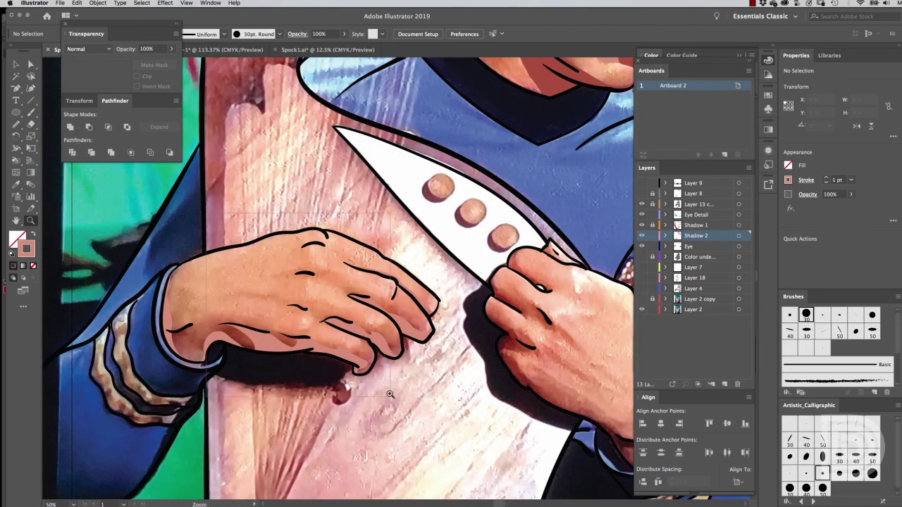
pyautogui.scroll(5, 228, 322)
pyautogui.hotkey('ctrl', 'z')
pyautogui.moveTo(395, 198); pyautogui.dragTo(432, 204)
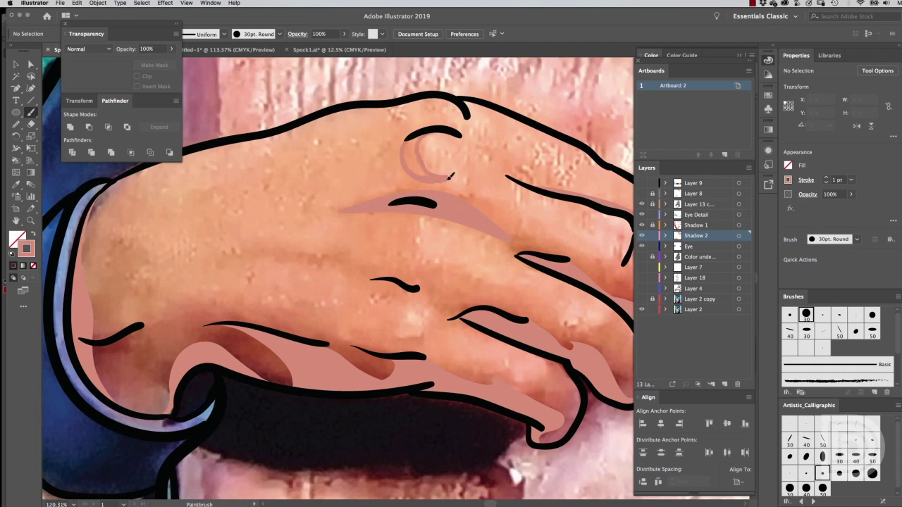
pyautogui.scroll(8, 451, 176)
pyautogui.moveTo(381, 130); pyautogui.dragTo(444, 337)
pyautogui.moveTo(289, 153)
pyautogui.mouseDown()
pyautogui.moveTo(444, 338)
pyautogui.moveTo(338, 169)
pyautogui.moveTo(380, 320)
pyautogui.moveTo(433, 335)
pyautogui.mouseUp()
pyautogui.moveTo(368, 308)
pyautogui.mouseDown()
pyautogui.moveTo(320, 170)
pyautogui.moveTo(557, 202)
pyautogui.mouseUp()
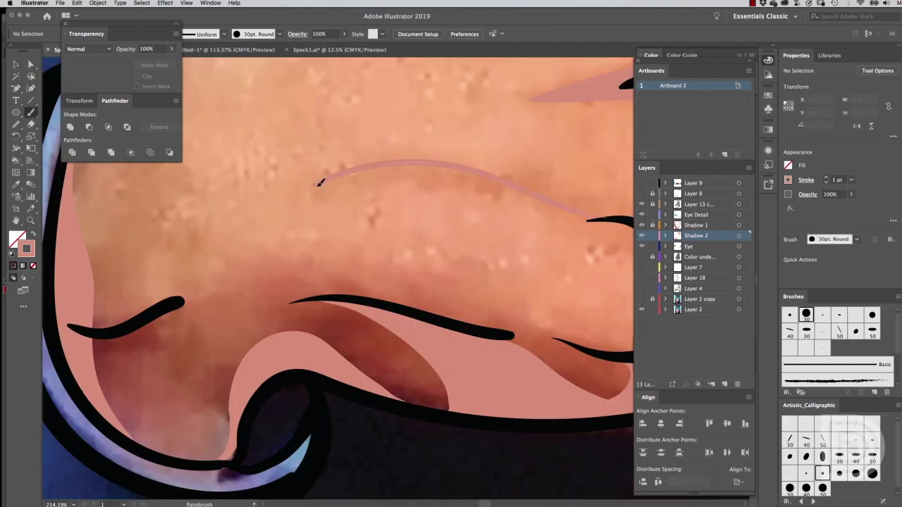
pyautogui.moveTo(320, 183)
pyautogui.mouseDown()
pyautogui.moveTo(589, 222)
pyautogui.moveTo(489, 177)
pyautogui.moveTo(590, 218)
pyautogui.mouseUp()
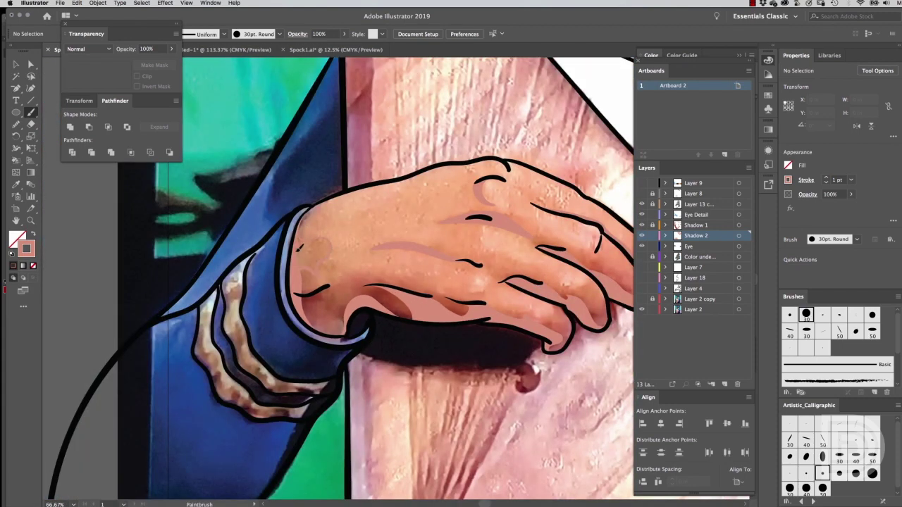
# - Cover the dark wedge between the fingers and shade below the left finger line in pink
pyautogui.scroll(2, 312, 233)
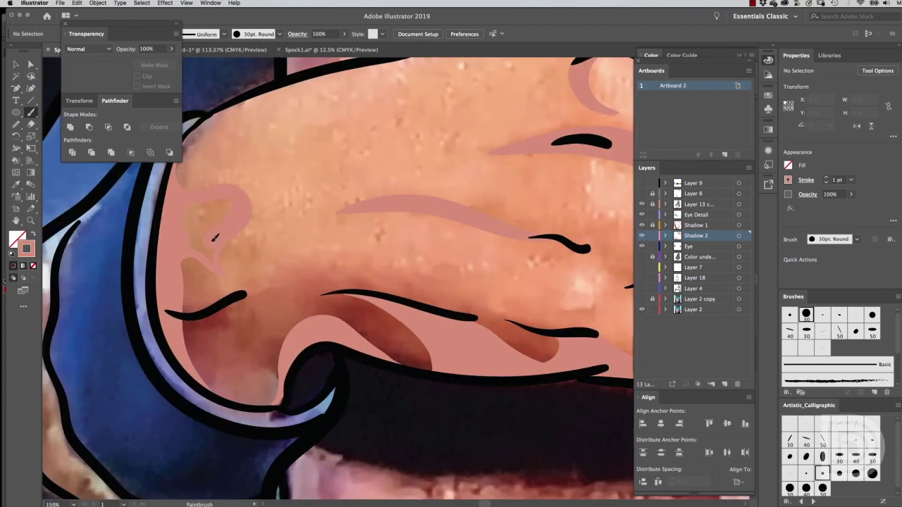
pyautogui.moveTo(349, 294); pyautogui.dragTo(296, 337)
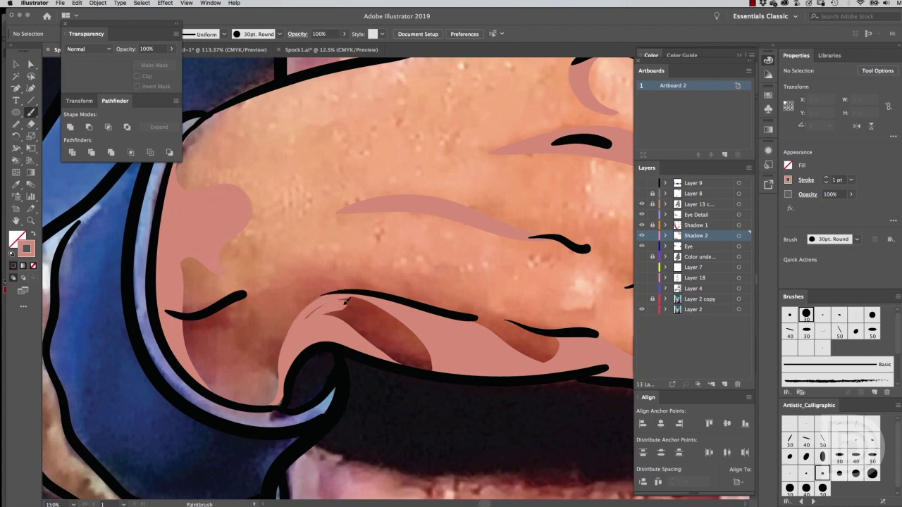
pyautogui.moveTo(338, 310); pyautogui.dragTo(416, 361)
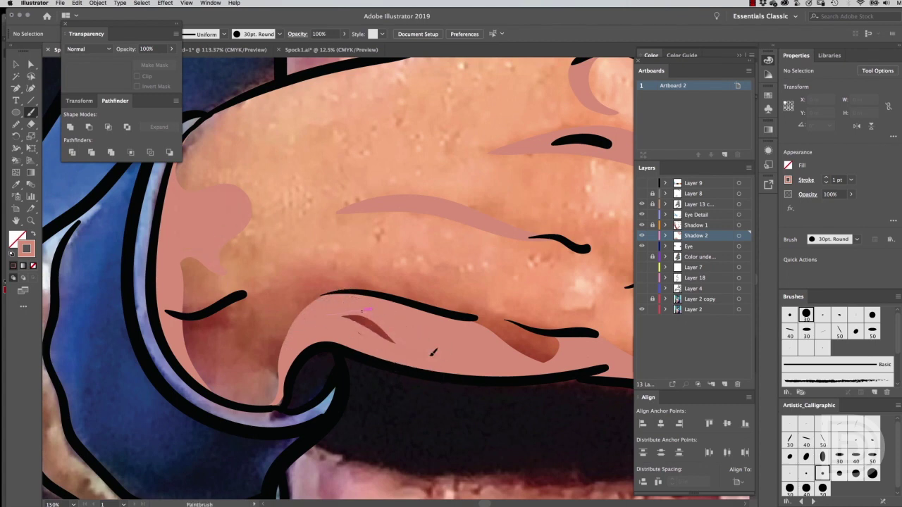
pyautogui.moveTo(219, 325); pyautogui.dragTo(215, 387)
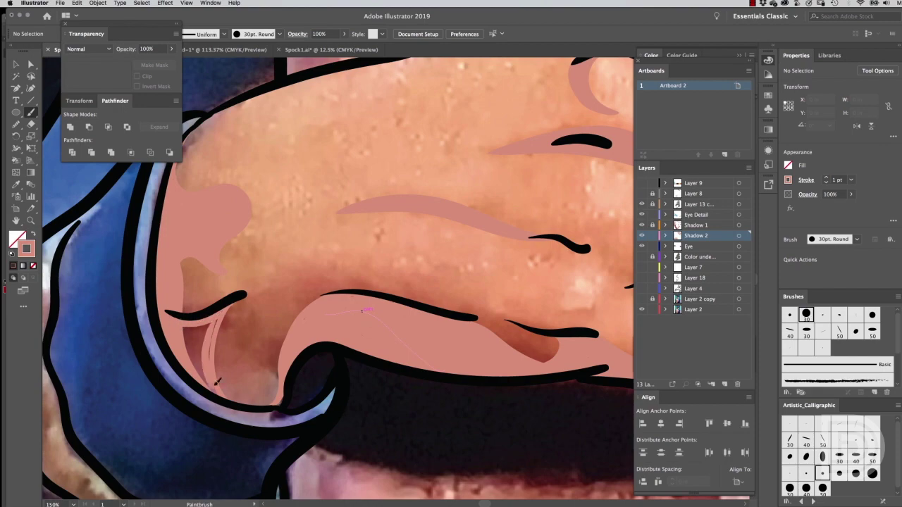
pyautogui.moveTo(182, 321); pyautogui.dragTo(194, 331)
pyautogui.hotkey('ctrl', '-')
pyautogui.hotkey('ctrl', '-')
pyautogui.hotkey('ctrl', '-')
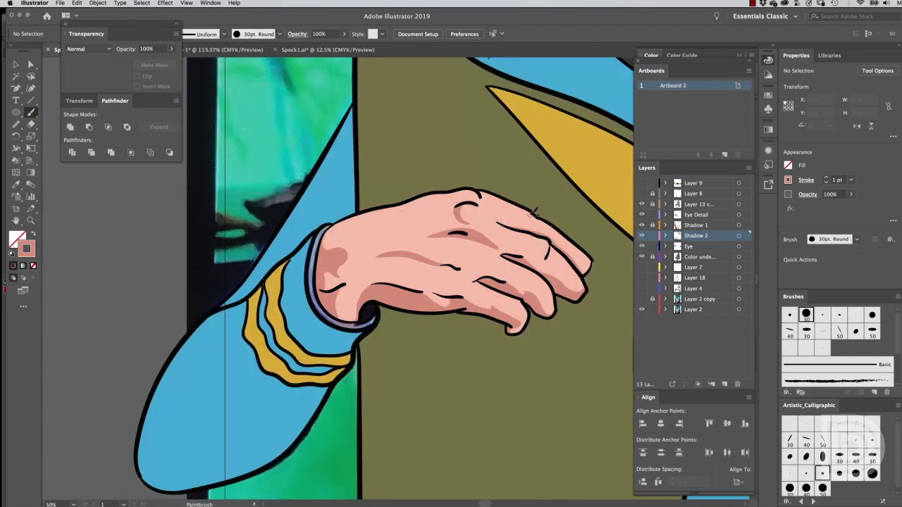
pyautogui.hscroll(5, 423, 226)
# - Paint a pink shadow along the right hand's lower edge down to the wrist, then hide the reference photo
pyautogui.scroll(3, 284, 263)
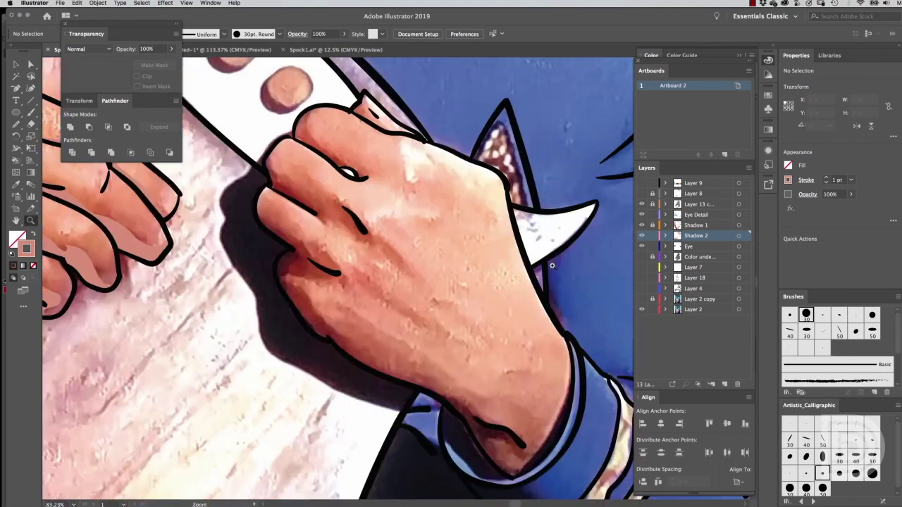
pyautogui.moveTo(310, 292); pyautogui.dragTo(448, 386)
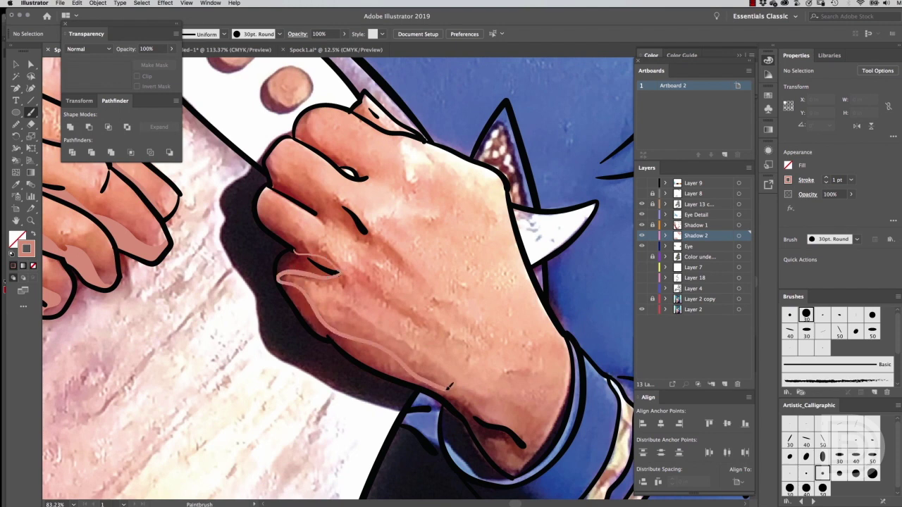
pyautogui.moveTo(539, 446); pyautogui.dragTo(542, 448)
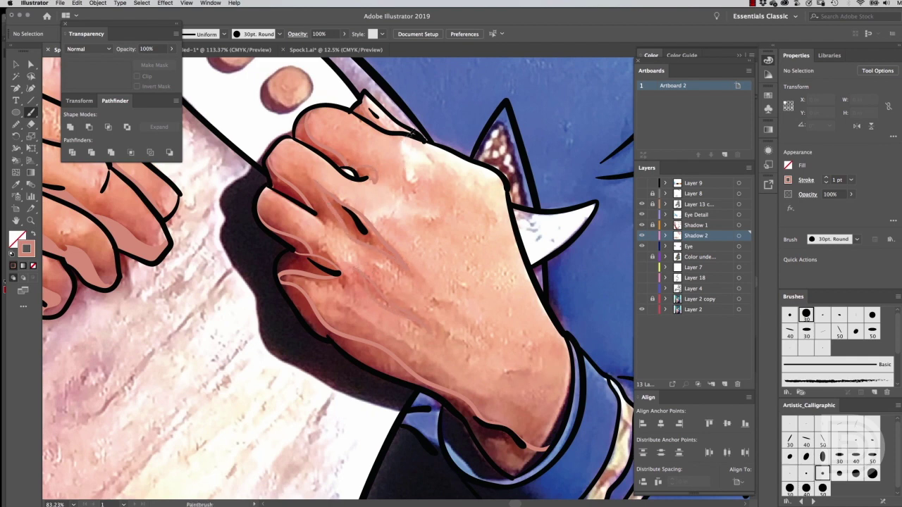
pyautogui.click(641, 309)
# - Paint pink shadows over the right hand's upper, lower and inner finger contours
pyautogui.scroll(3, 484, 332)
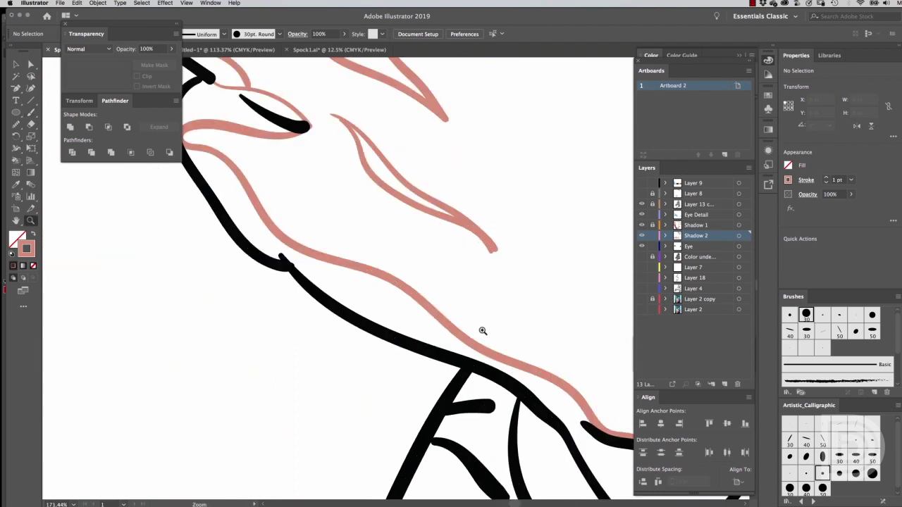
pyautogui.scroll(2, 484, 332)
pyautogui.moveTo(384, 327); pyautogui.dragTo(307, 253)
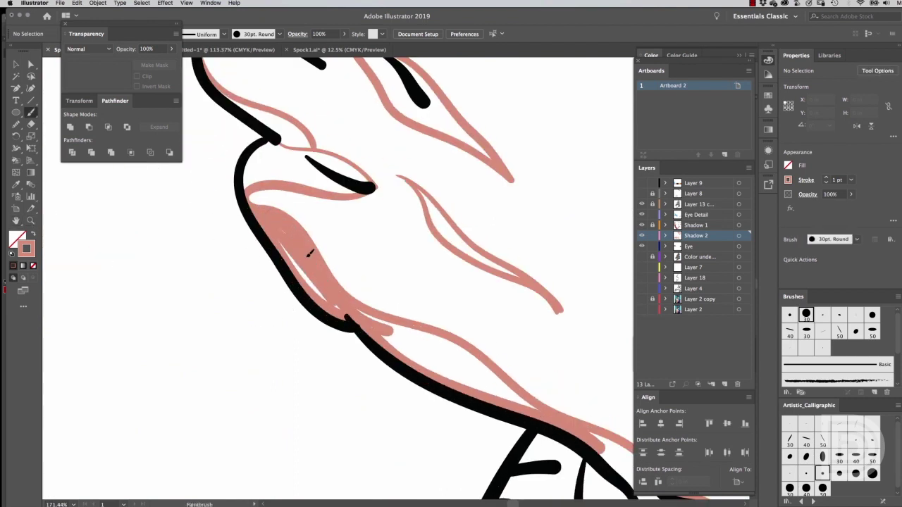
pyautogui.moveTo(360, 308); pyautogui.dragTo(437, 326)
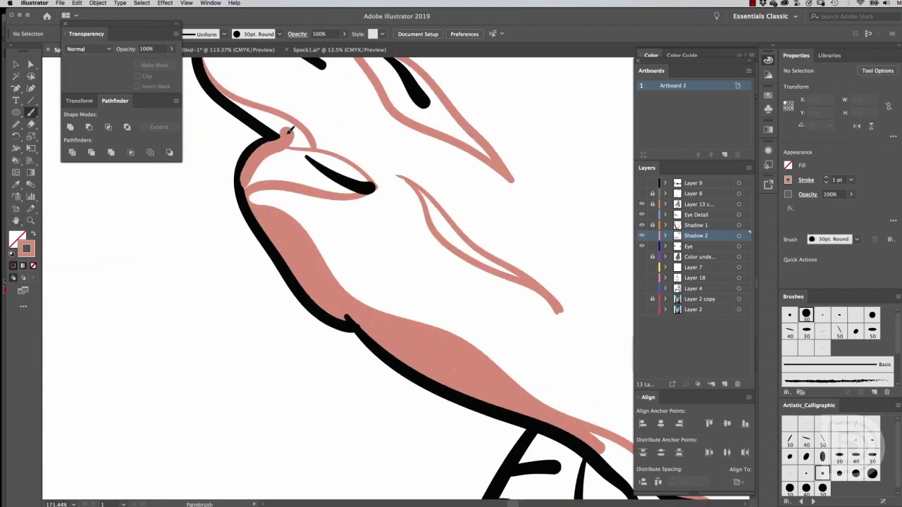
pyautogui.moveTo(247, 184)
pyautogui.mouseDown()
pyautogui.moveTo(262, 109)
pyautogui.moveTo(332, 163)
pyautogui.moveTo(250, 184)
pyautogui.moveTo(264, 171)
pyautogui.mouseUp()
pyautogui.moveTo(398, 176); pyautogui.dragTo(513, 272)
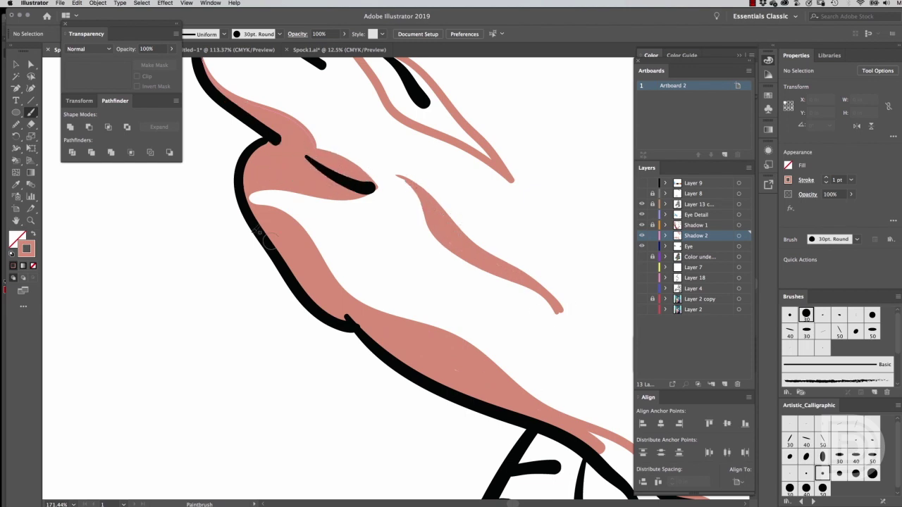
pyautogui.scroll(-5, 269, 240)
pyautogui.hscroll(4, 269, 239)
pyautogui.moveTo(352, 215)
pyautogui.mouseDown()
pyautogui.moveTo(493, 317)
pyautogui.moveTo(433, 245)
pyautogui.moveTo(514, 310)
pyautogui.moveTo(381, 227)
pyautogui.moveTo(438, 281)
pyautogui.mouseUp()
pyautogui.moveTo(388, 235)
pyautogui.mouseDown()
pyautogui.moveTo(494, 332)
pyautogui.moveTo(481, 354)
pyautogui.mouseUp()
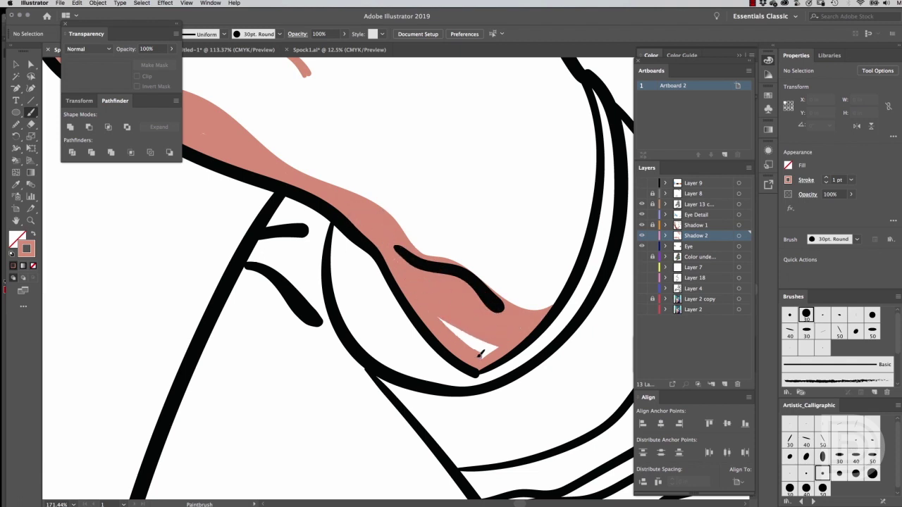
# - Fill the knuckle shadow pink, extend it along the top finger, and touch up near the harp tip
pyautogui.scroll(-5, 482, 353)
pyautogui.scroll(-5, 481, 354)
pyautogui.moveTo(198, 198)
pyautogui.mouseDown()
pyautogui.moveTo(229, 243)
pyautogui.moveTo(209, 216)
pyautogui.mouseUp()
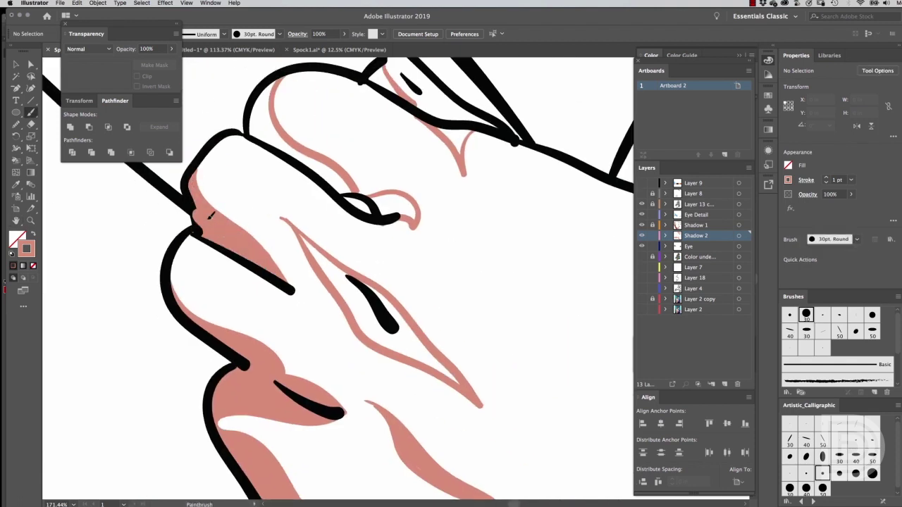
pyautogui.moveTo(303, 233)
pyautogui.mouseDown()
pyautogui.moveTo(384, 338)
pyautogui.moveTo(458, 384)
pyautogui.mouseUp()
pyautogui.moveTo(324, 257); pyautogui.dragTo(437, 355)
pyautogui.moveTo(353, 289); pyautogui.dragTo(394, 339)
pyautogui.moveTo(268, 83); pyautogui.dragTo(339, 178)
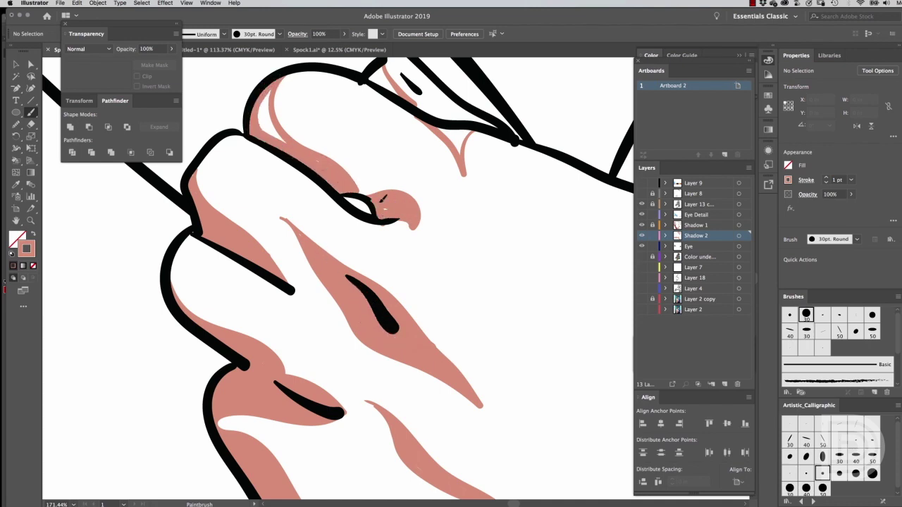
pyautogui.scroll(4, 324, 205)
pyautogui.moveTo(426, 276); pyautogui.dragTo(396, 264)
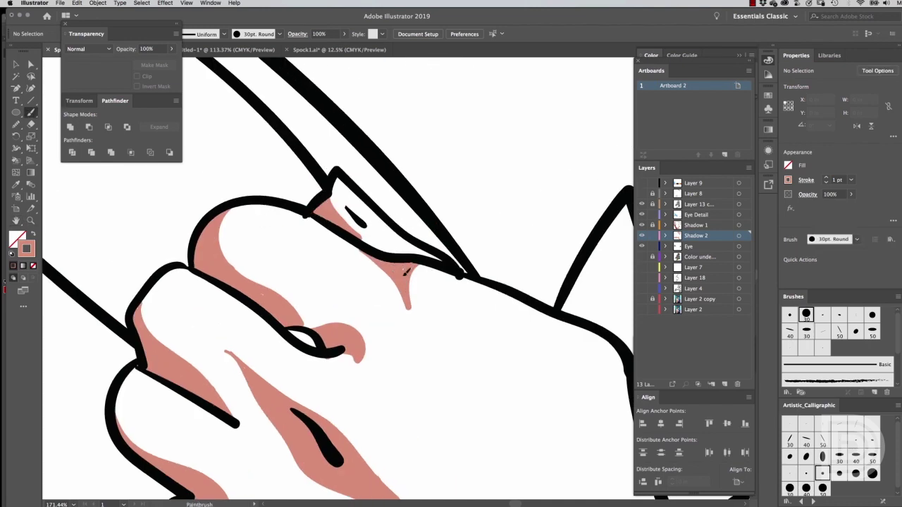
pyautogui.hotkey('ctrl', '0')
# - Toggle the colour and photo layers to compare the shading, and save the illustration
pyautogui.click(641, 257)
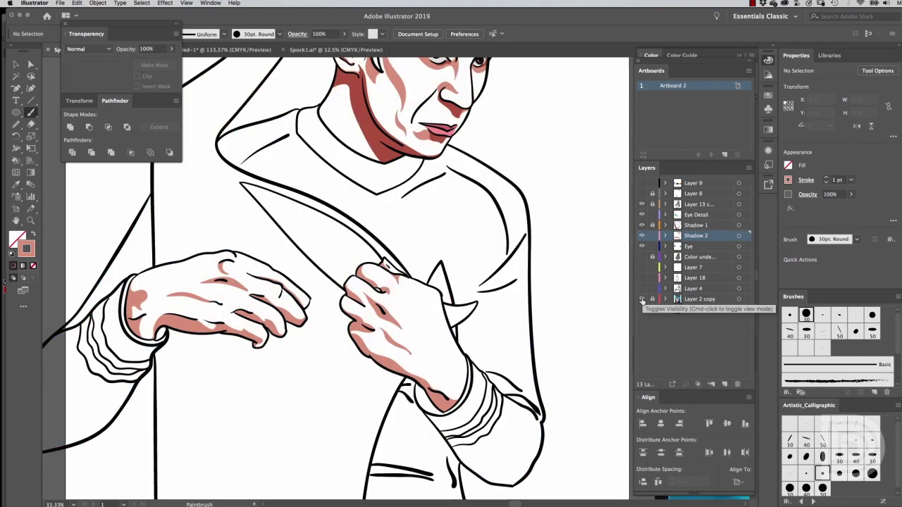
pyautogui.click(641, 310)
pyautogui.click(642, 256)
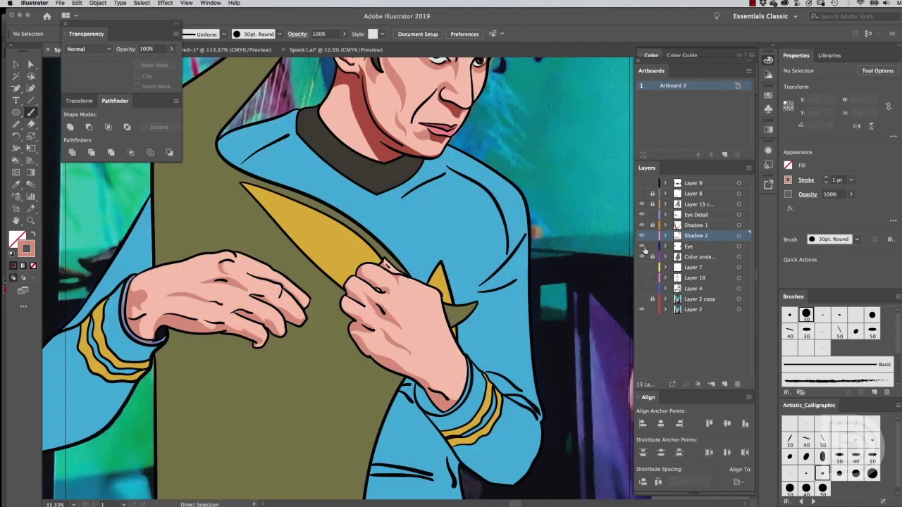
pyautogui.hotkey('ctrl', 's')
pyautogui.hotkey('ctrl', '-')
pyautogui.hotkey('ctrl', '-')
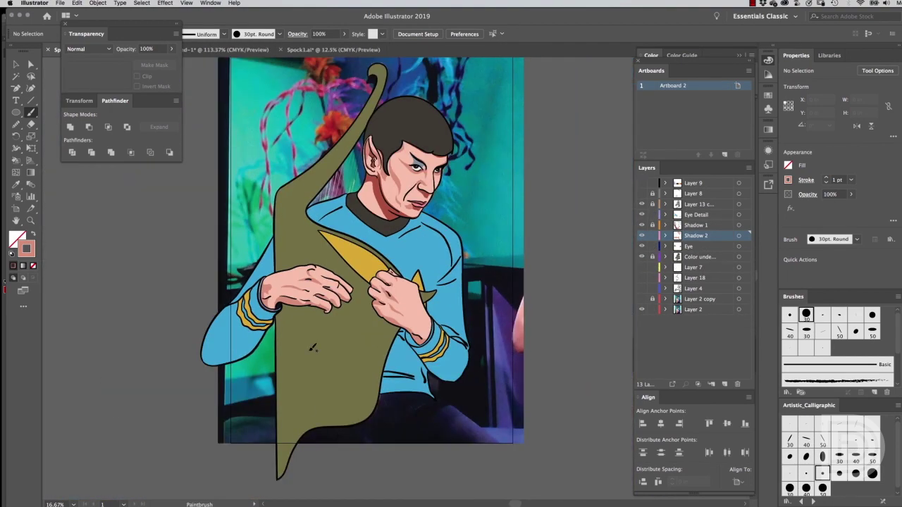
pyautogui.click(642, 256)
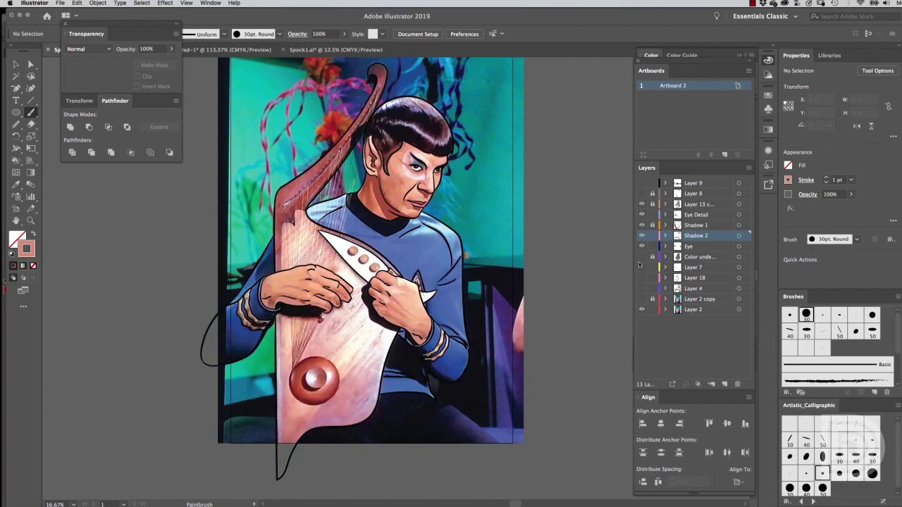
pyautogui.press('z')
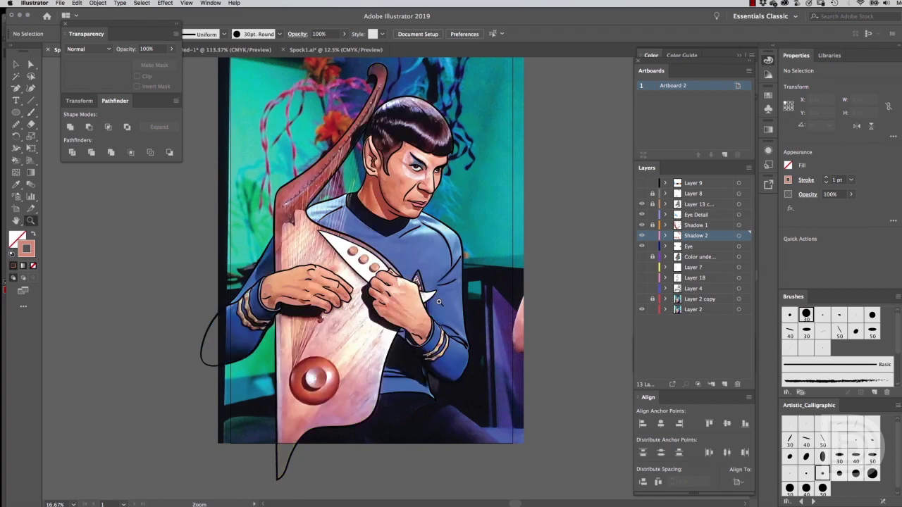
pyautogui.click(642, 256)
# - Sample the shirt's blue, pick a darker teal-blue fill, and hide the colour layer
pyautogui.click(641, 257)
pyautogui.press('i')
pyautogui.doubleClick(17, 239)
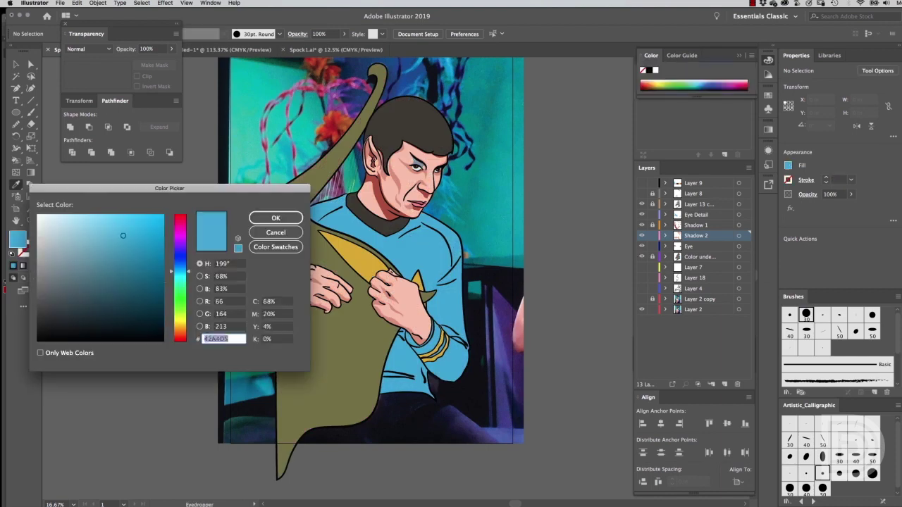
pyautogui.click(148, 269)
pyautogui.click(268, 221)
pyautogui.click(641, 256)
pyautogui.scroll(5, 287, 269)
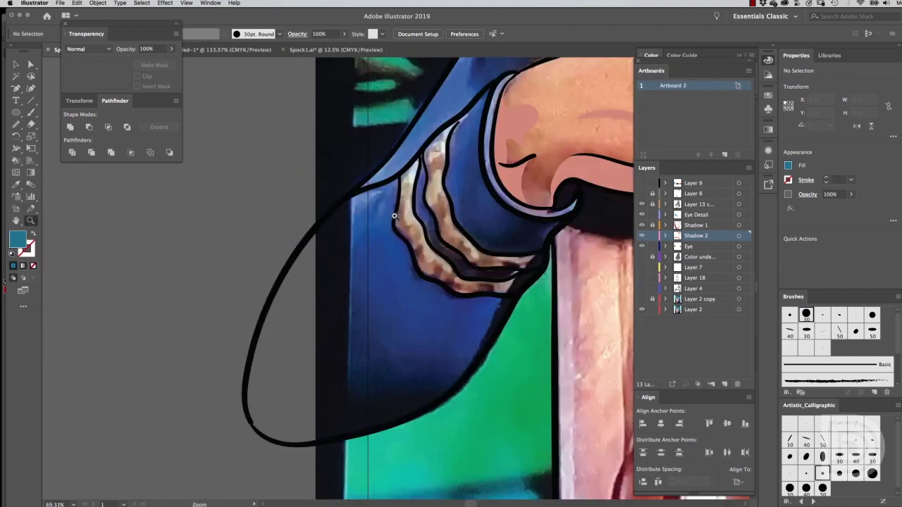
# - Paint dark teal shadows across the sleeve end, cuff folds and the sleeve's inner and lower edges
pyautogui.press('b')
pyautogui.moveTo(370, 352); pyautogui.dragTo(500, 301)
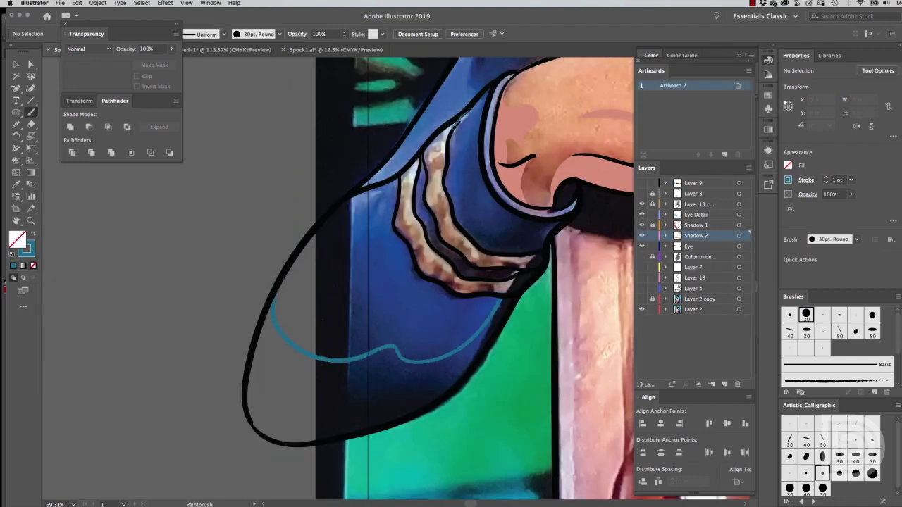
pyautogui.moveTo(456, 123)
pyautogui.mouseDown()
pyautogui.moveTo(515, 226)
pyautogui.moveTo(502, 76)
pyautogui.mouseUp()
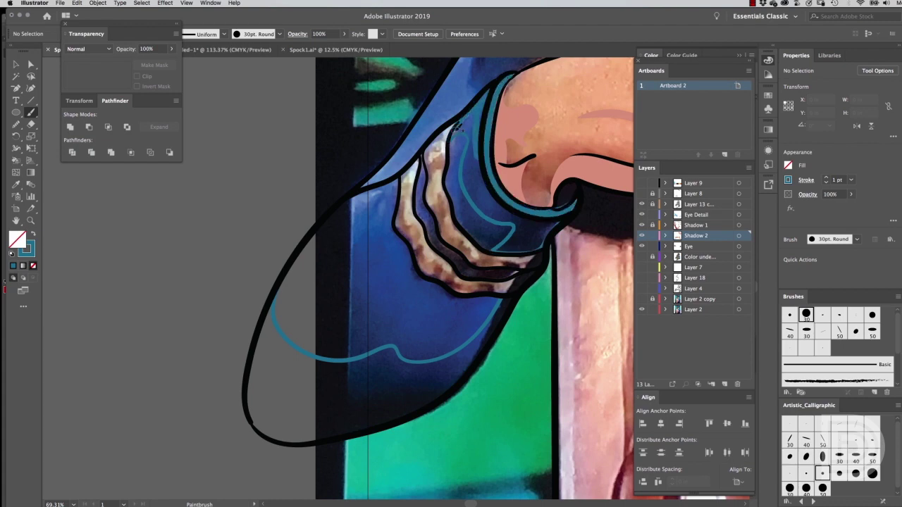
pyautogui.moveTo(435, 238); pyautogui.dragTo(510, 273)
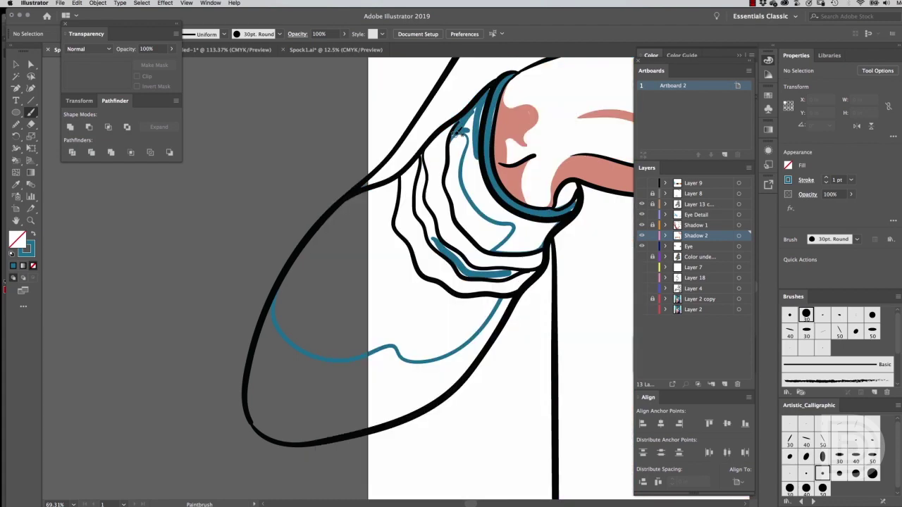
pyautogui.moveTo(271, 319); pyautogui.dragTo(254, 417)
pyautogui.moveTo(376, 420)
pyautogui.mouseDown()
pyautogui.moveTo(451, 384)
pyautogui.moveTo(513, 298)
pyautogui.moveTo(398, 367)
pyautogui.mouseUp()
pyautogui.hotkey('ctrl', '0')
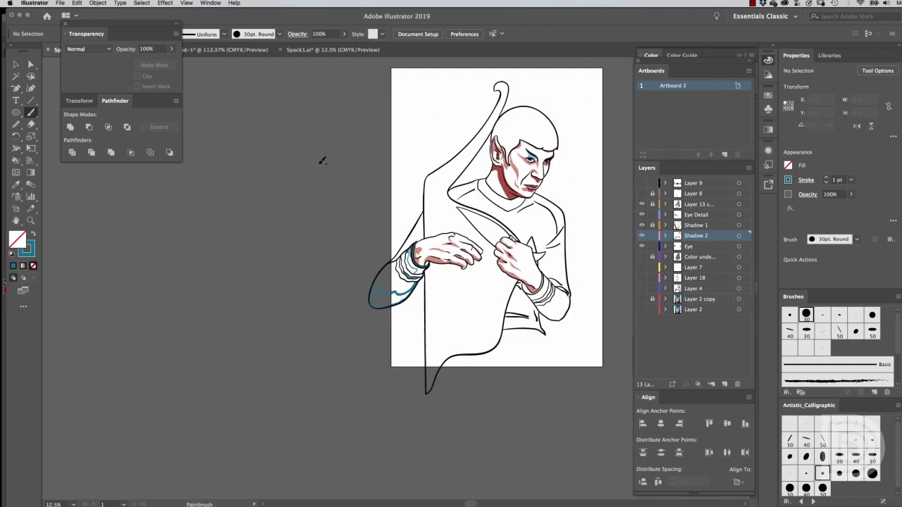
# - Fill the cuff's rounded edge and the gaps between the cuff outlines with teal
pyautogui.moveTo(394, 253); pyautogui.dragTo(442, 154)
pyautogui.press('b')
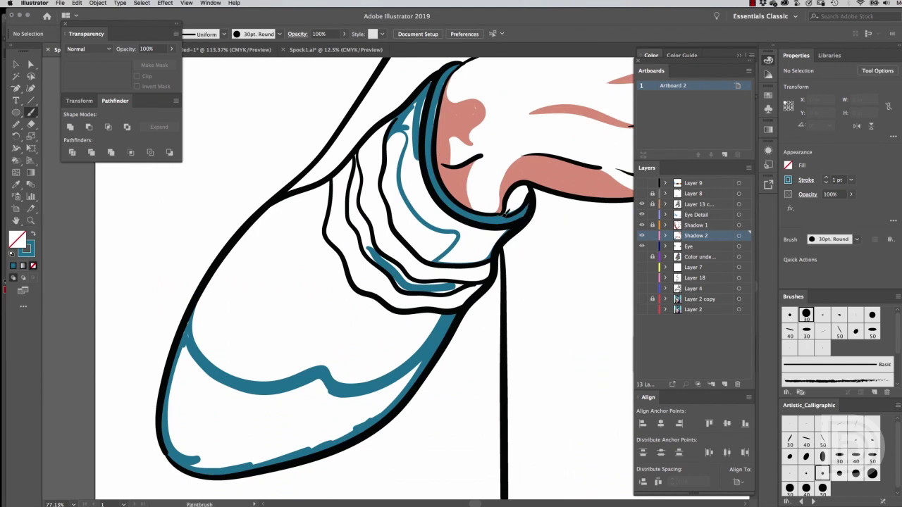
pyautogui.moveTo(525, 212); pyautogui.dragTo(518, 194)
pyautogui.moveTo(509, 226); pyautogui.dragTo(451, 259)
pyautogui.moveTo(502, 224)
pyautogui.mouseDown()
pyautogui.moveTo(424, 106)
pyautogui.moveTo(458, 229)
pyautogui.mouseUp()
pyautogui.moveTo(409, 133)
pyautogui.mouseDown()
pyautogui.moveTo(407, 171)
pyautogui.moveTo(412, 114)
pyautogui.moveTo(460, 226)
pyautogui.mouseUp()
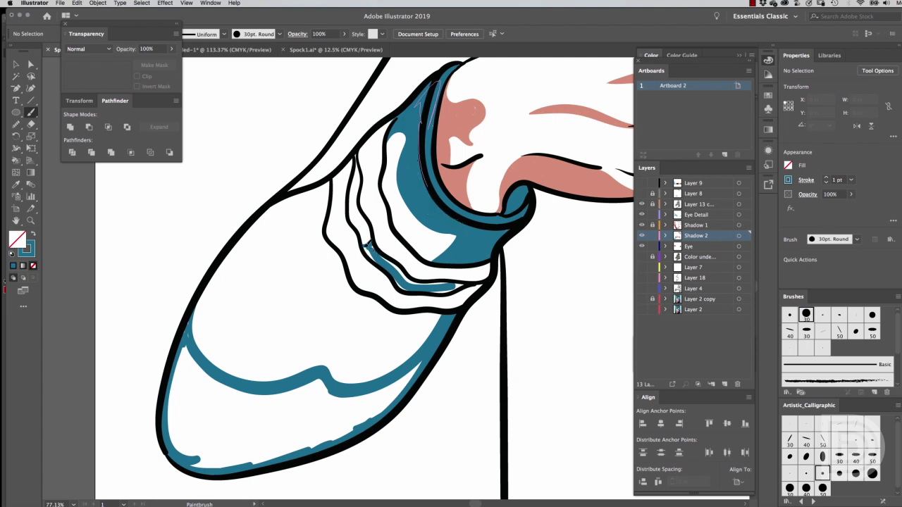
pyautogui.moveTo(416, 282); pyautogui.dragTo(429, 285)
# - Thicken the teal shading and fill the white patches at the sleeve's bottom
pyautogui.moveTo(185, 347); pyautogui.dragTo(415, 373)
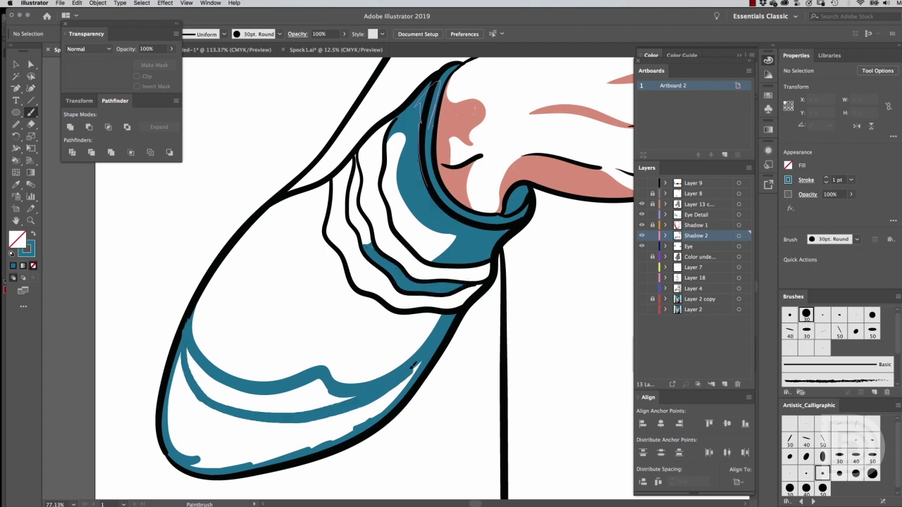
pyautogui.moveTo(180, 363)
pyautogui.mouseDown()
pyautogui.moveTo(402, 416)
pyautogui.moveTo(342, 431)
pyautogui.moveTo(371, 414)
pyautogui.moveTo(176, 395)
pyautogui.moveTo(338, 440)
pyautogui.mouseUp()
pyautogui.moveTo(180, 394)
pyautogui.mouseDown()
pyautogui.moveTo(296, 444)
pyautogui.moveTo(273, 450)
pyautogui.moveTo(186, 419)
pyautogui.moveTo(232, 458)
pyautogui.moveTo(257, 454)
pyautogui.mouseUp()
pyautogui.moveTo(200, 367)
pyautogui.mouseDown()
pyautogui.moveTo(362, 398)
pyautogui.moveTo(317, 409)
pyautogui.moveTo(194, 363)
pyautogui.moveTo(324, 398)
pyautogui.mouseUp()
pyautogui.press('a')
pyautogui.hotkey('ctrl', '-')
pyautogui.hotkey('ctrl', '-')
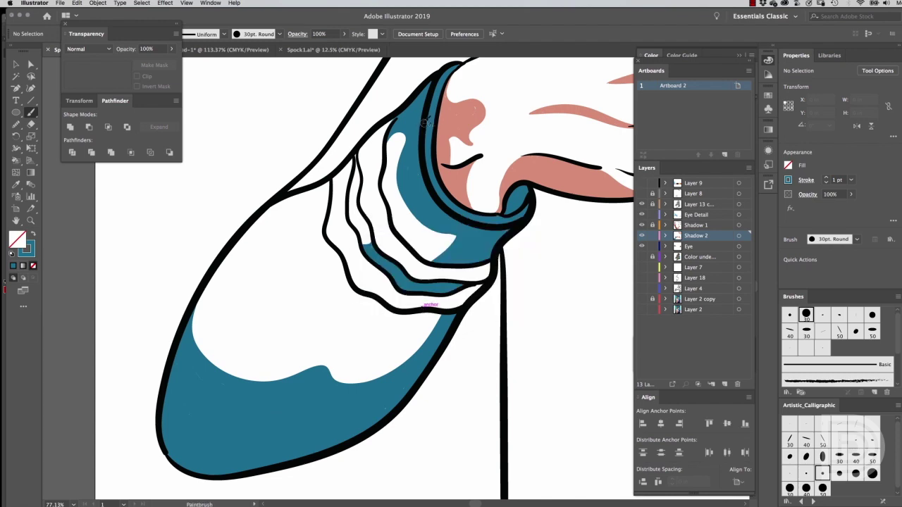
pyautogui.hotkey('ctrl', '-')
pyautogui.hotkey('ctrl', '-')
pyautogui.hotkey('ctrl', '-')
# - Show the reference photo and shade the sleeve between arm outline and hand in teal
pyautogui.click(641, 256)
pyautogui.click(641, 309)
pyautogui.scroll(5, 436, 219)
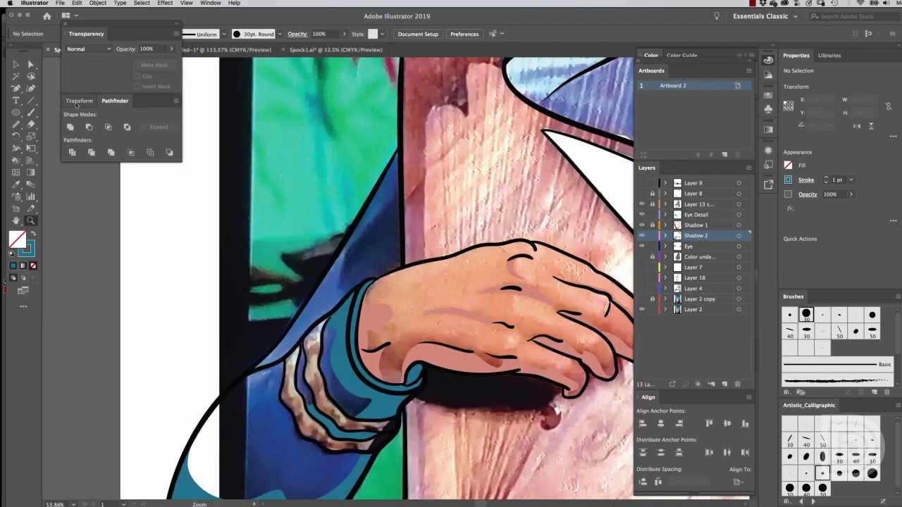
pyautogui.moveTo(389, 270)
pyautogui.mouseDown()
pyautogui.moveTo(398, 195)
pyautogui.moveTo(346, 289)
pyautogui.mouseUp()
pyautogui.moveTo(395, 194)
pyautogui.mouseDown()
pyautogui.moveTo(391, 265)
pyautogui.moveTo(354, 280)
pyautogui.mouseUp()
pyautogui.moveTo(381, 225)
pyautogui.mouseDown()
pyautogui.moveTo(343, 349)
pyautogui.moveTo(381, 367)
pyautogui.mouseUp()
# - Add teal shadow under the cuff, along the lower sleeve line and the wrist's right edge
pyautogui.hotkey('ctrl', '+')
pyautogui.moveTo(451, 319); pyautogui.dragTo(480, 427)
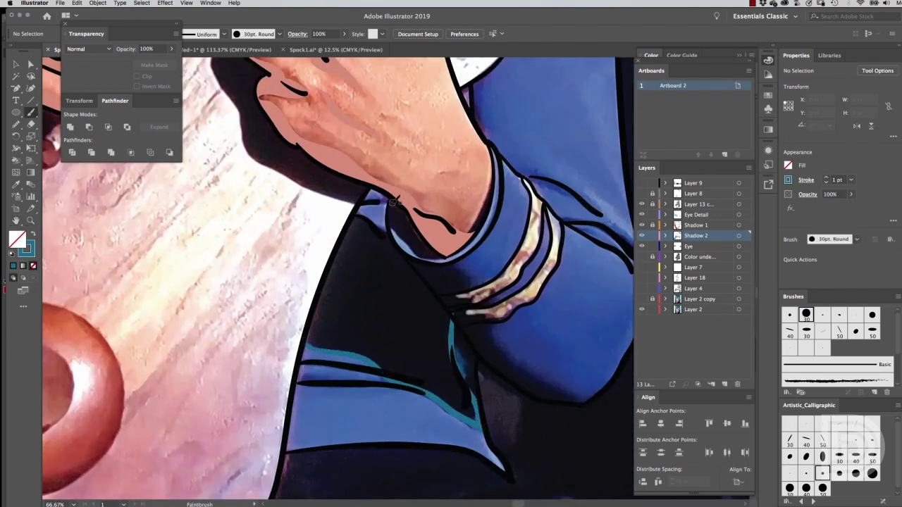
pyautogui.moveTo(391, 204)
pyautogui.mouseDown()
pyautogui.moveTo(466, 248)
pyautogui.moveTo(498, 149)
pyautogui.mouseUp()
pyautogui.moveTo(444, 259); pyautogui.dragTo(389, 202)
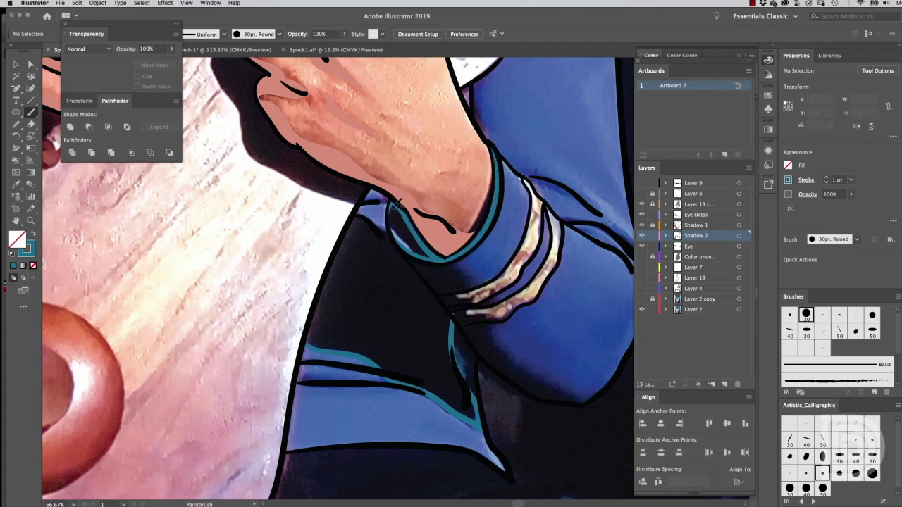
pyautogui.moveTo(418, 261); pyautogui.dragTo(479, 290)
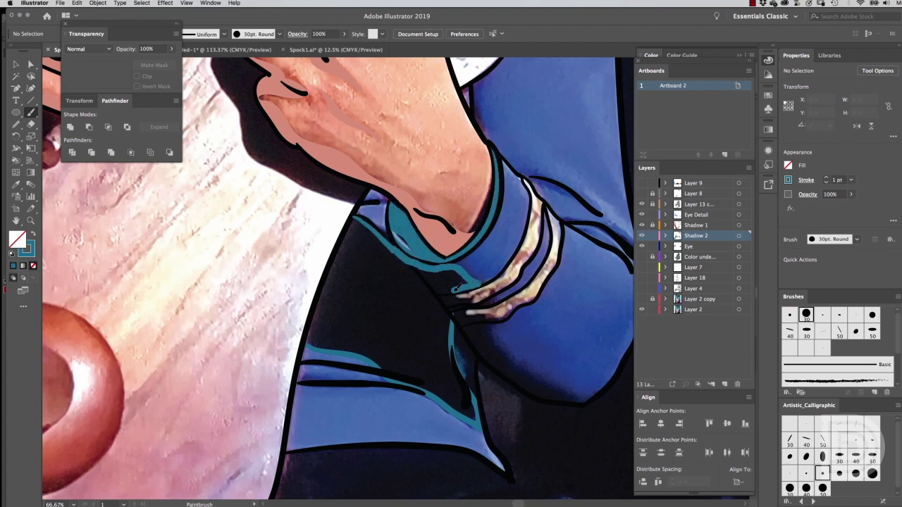
pyautogui.moveTo(392, 246)
pyautogui.mouseDown()
pyautogui.moveTo(450, 312)
pyautogui.moveTo(576, 402)
pyautogui.mouseUp()
# - Hide the photo and thicken the teal shadow along the sleeve and its left edge
pyautogui.click(641, 310)
pyautogui.moveTo(472, 330); pyautogui.dragTo(564, 394)
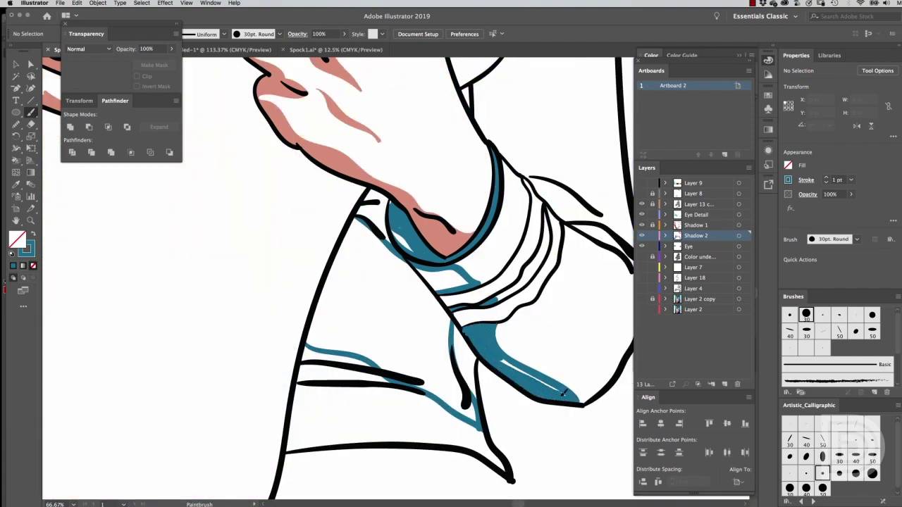
pyautogui.moveTo(474, 350)
pyautogui.mouseDown()
pyautogui.moveTo(454, 387)
pyautogui.moveTo(476, 405)
pyautogui.mouseUp()
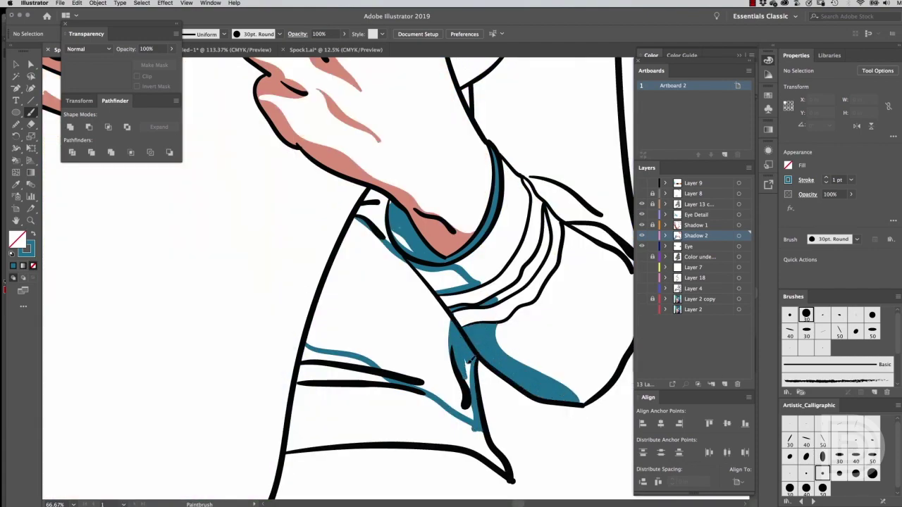
pyautogui.moveTo(356, 219); pyautogui.dragTo(308, 346)
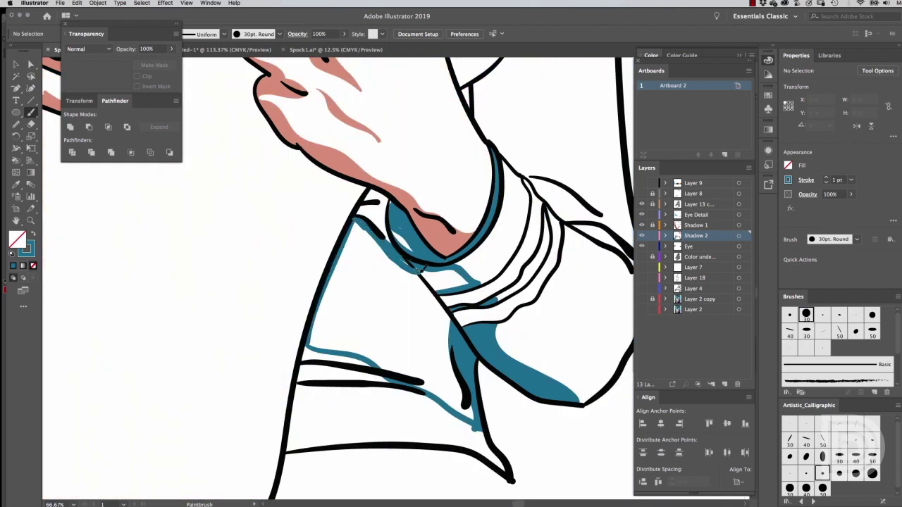
pyautogui.moveTo(352, 218); pyautogui.dragTo(438, 281)
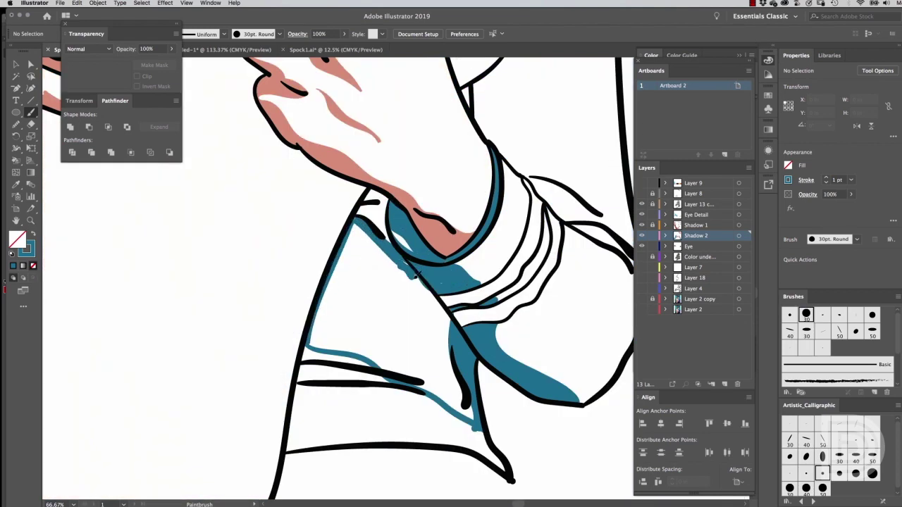
pyautogui.moveTo(112, 33); pyautogui.dragTo(116, 146)
# - Set the Round brush to 100 pt and fill the lower sleeve shadow with broad teal strokes
pyautogui.click(255, 34)
pyautogui.doubleClick(206, 55)
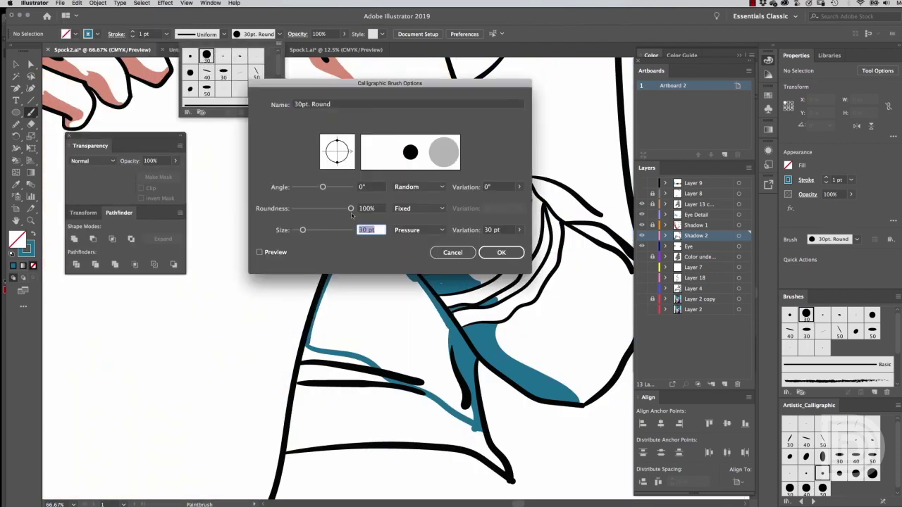
pyautogui.press('Return')
pyautogui.press('Return')
pyautogui.moveTo(345, 225)
pyautogui.mouseDown()
pyautogui.moveTo(440, 345)
pyautogui.moveTo(475, 429)
pyautogui.mouseUp()
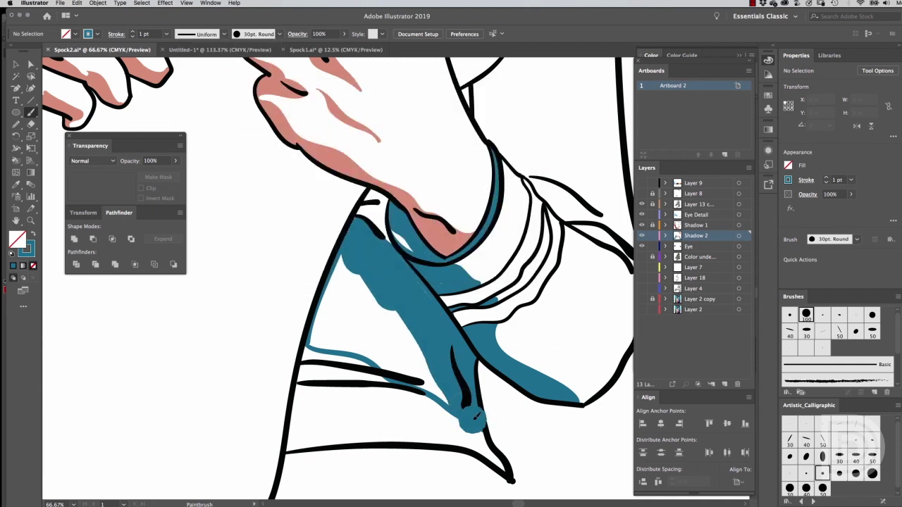
pyautogui.moveTo(352, 255)
pyautogui.mouseDown()
pyautogui.moveTo(337, 331)
pyautogui.moveTo(423, 380)
pyautogui.mouseUp()
# - Set the Round brush size back to 30 pt
pyautogui.click(255, 34)
pyautogui.doubleClick(207, 55)
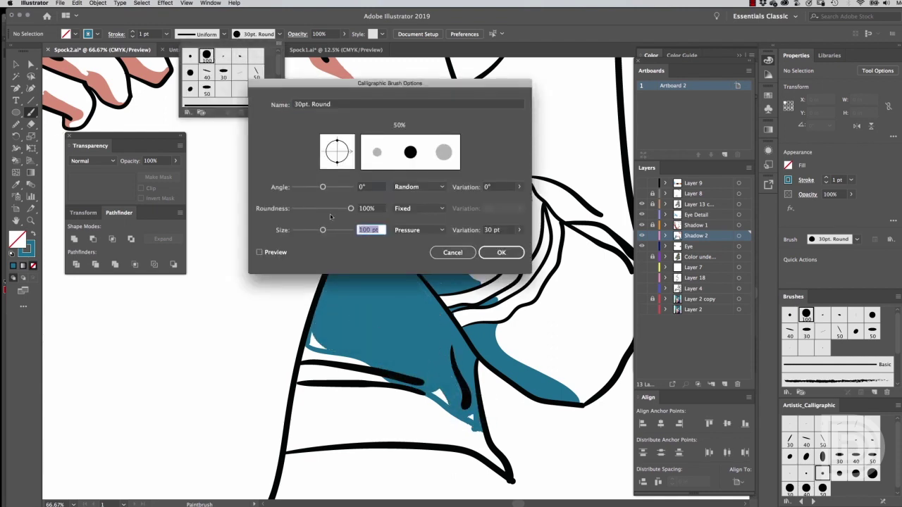
pyautogui.press('Return')
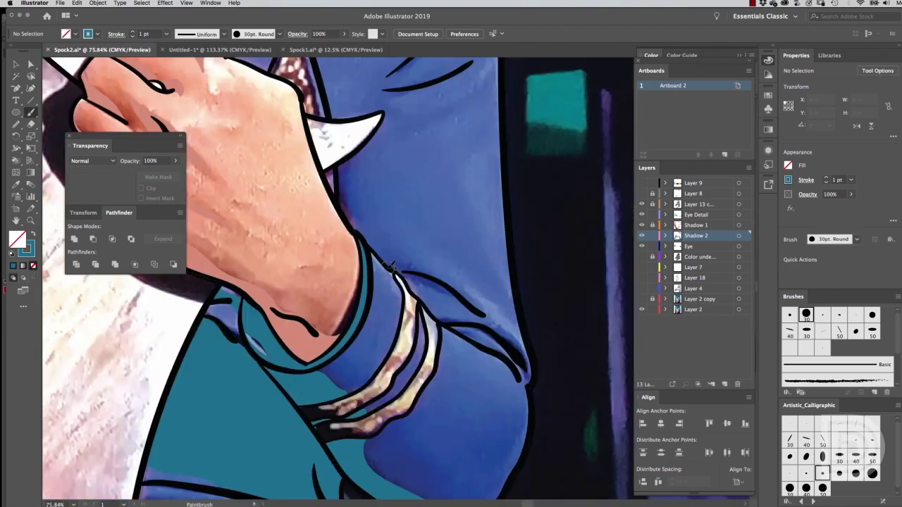
# - Paint teal shadow strokes along the upper and lower sleeve creases and the shirt folds
pyautogui.moveTo(392, 268); pyautogui.dragTo(486, 310)
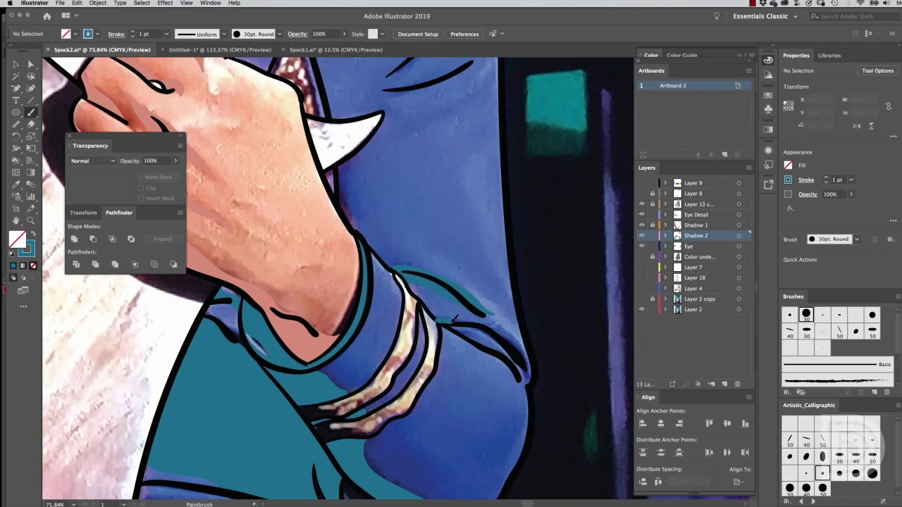
pyautogui.moveTo(457, 331); pyautogui.dragTo(501, 338)
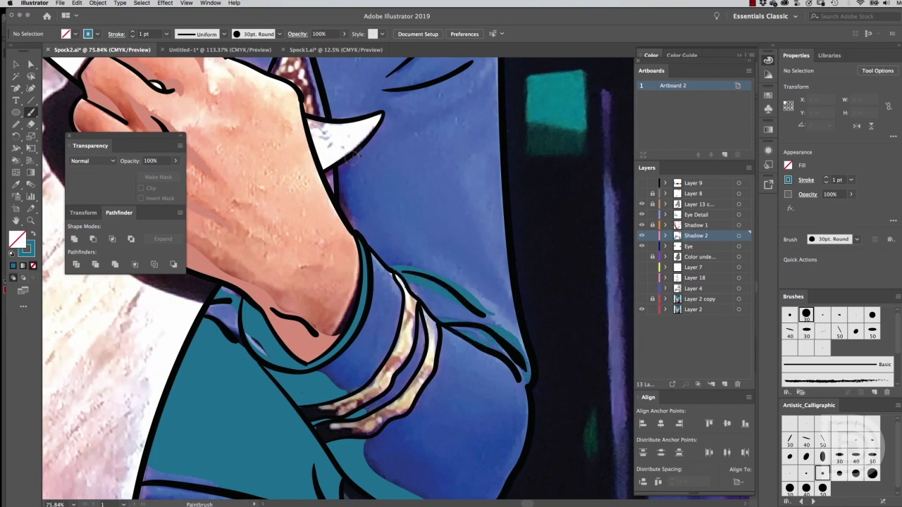
pyautogui.moveTo(486, 124); pyautogui.dragTo(440, 260)
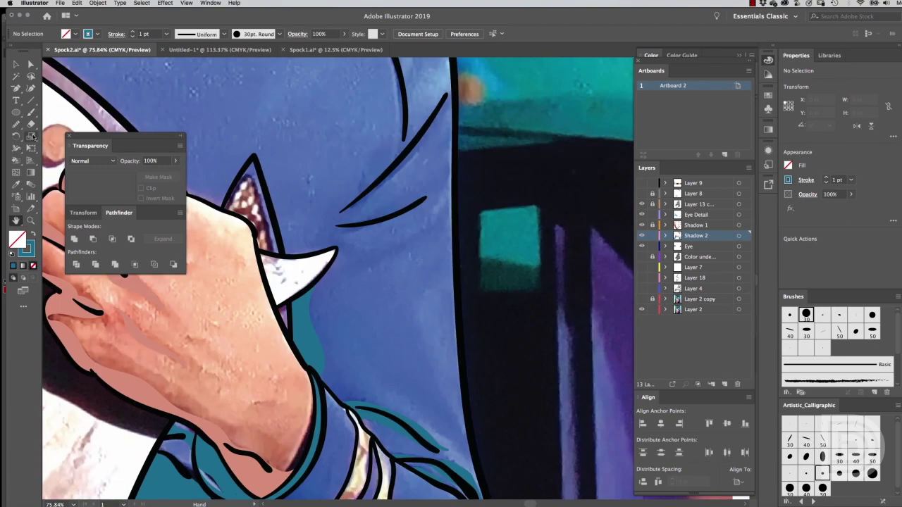
pyautogui.moveTo(344, 205); pyautogui.dragTo(444, 106)
pyautogui.moveTo(339, 225); pyautogui.dragTo(424, 201)
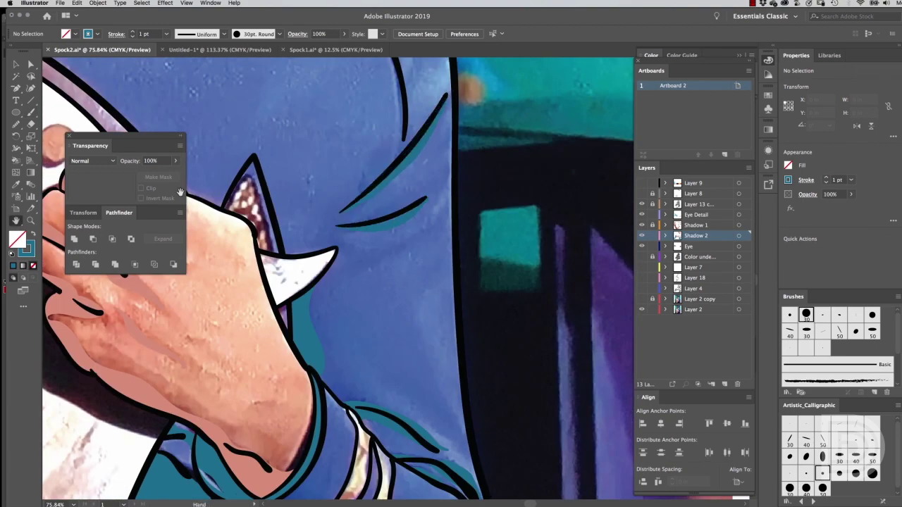
# - Paint a teal shadow along the shoulder and upper shoulder lines, then fill it in
pyautogui.moveTo(180, 193); pyautogui.dragTo(181, 383)
pyautogui.moveTo(267, 129); pyautogui.dragTo(410, 288)
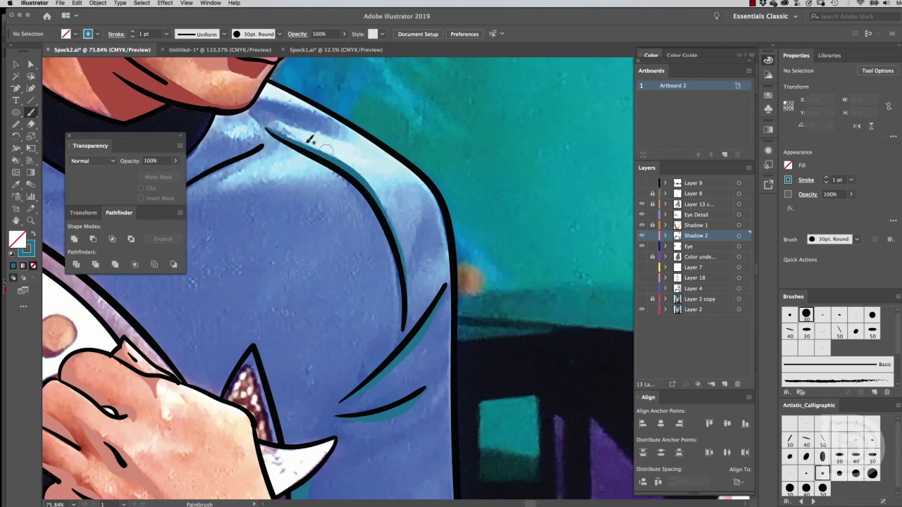
pyautogui.moveTo(126, 137); pyautogui.dragTo(137, 295)
pyautogui.moveTo(254, 100); pyautogui.dragTo(350, 134)
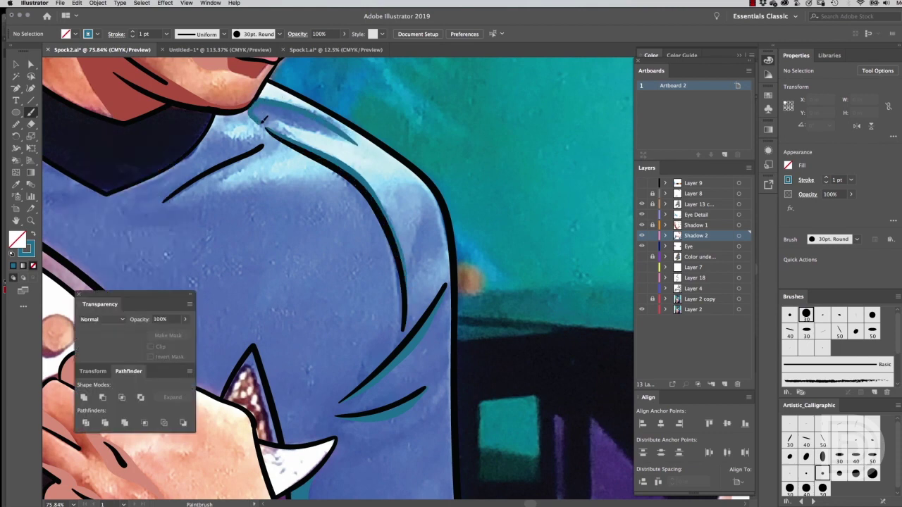
pyautogui.moveTo(261, 120); pyautogui.dragTo(361, 149)
pyautogui.press('z')
pyautogui.moveTo(283, 110); pyautogui.dragTo(366, 113)
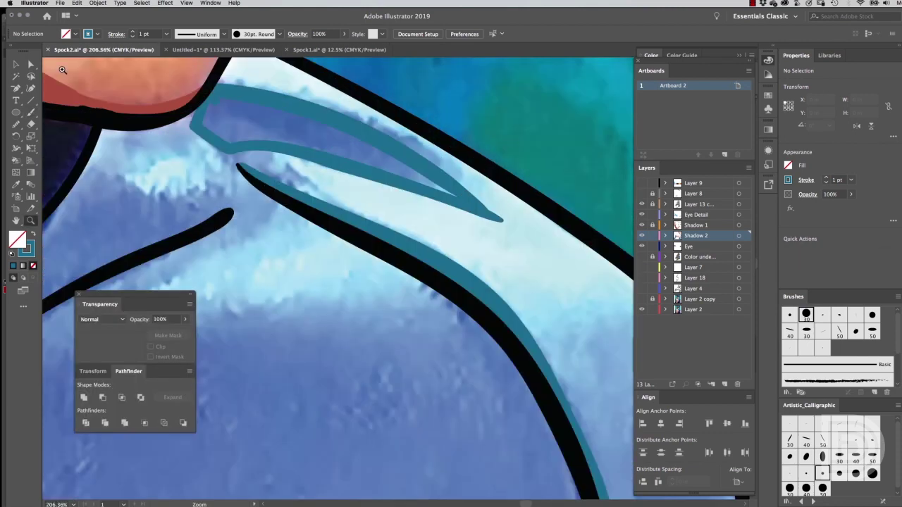
pyautogui.press('b')
pyautogui.moveTo(208, 116)
pyautogui.mouseDown()
pyautogui.moveTo(455, 190)
pyautogui.moveTo(402, 161)
pyautogui.mouseUp()
# - Shade the shirt under the collar edge with a solid teal wedge
pyautogui.hotkey('ctrl', '-')
pyautogui.hotkey('ctrl', '-')
pyautogui.hotkey('ctrl', '-')
pyautogui.hotkey('ctrl', '+')
pyautogui.hotkey('ctrl', '+')
pyautogui.hotkey('ctrl', '+')
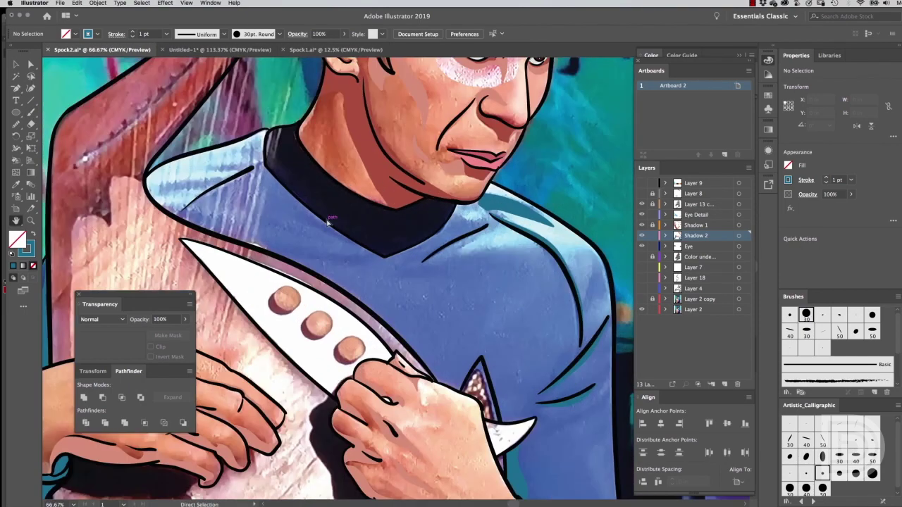
pyautogui.moveTo(204, 120); pyautogui.dragTo(426, 296)
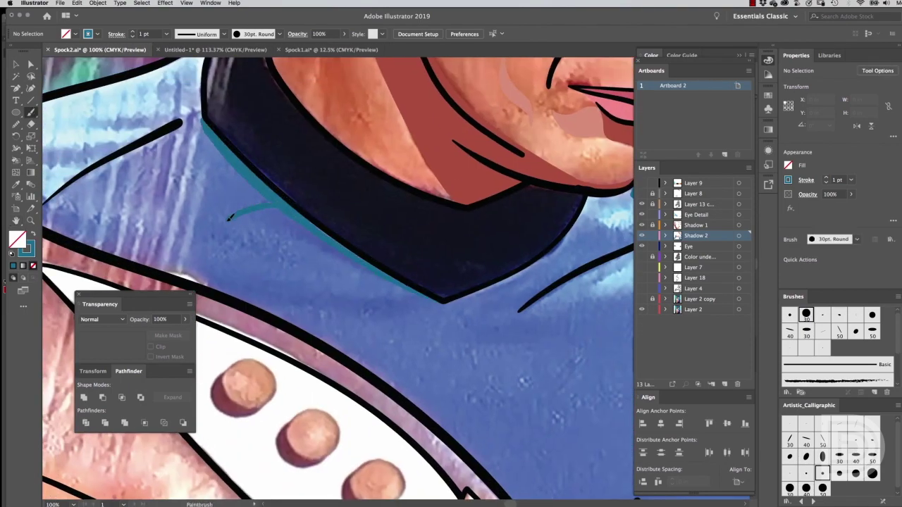
pyautogui.moveTo(230, 219); pyautogui.dragTo(302, 221)
pyautogui.hotkey('ctrl', 'shift', 'w')
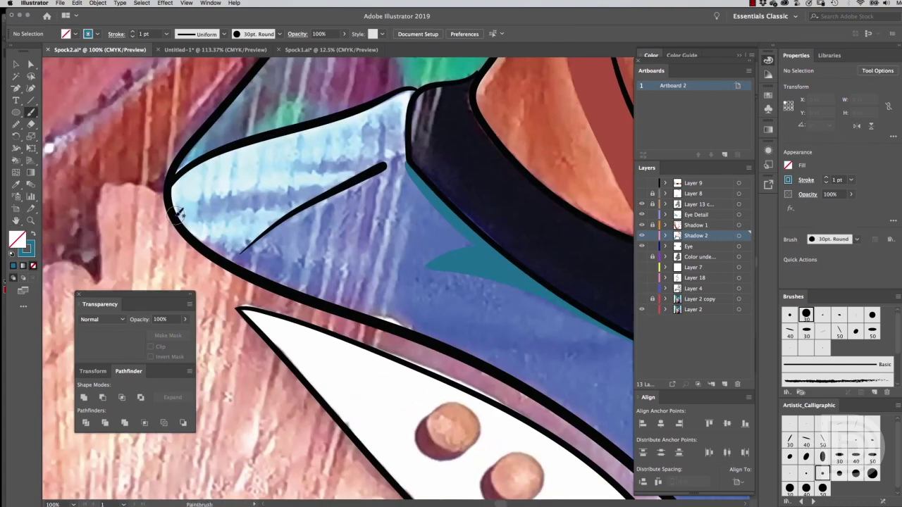
# - Add teal shadow bands on the upper arm and shoulder beside the black fold line
pyautogui.moveTo(173, 208); pyautogui.dragTo(333, 186)
pyautogui.moveTo(181, 224); pyautogui.dragTo(303, 201)
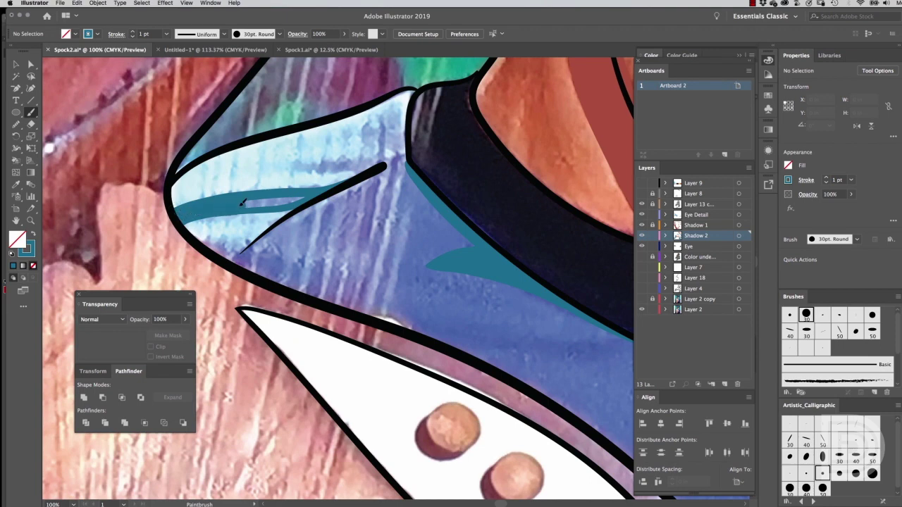
pyautogui.moveTo(191, 243)
pyautogui.mouseDown()
pyautogui.moveTo(258, 241)
pyautogui.moveTo(384, 317)
pyautogui.moveTo(291, 276)
pyautogui.mouseUp()
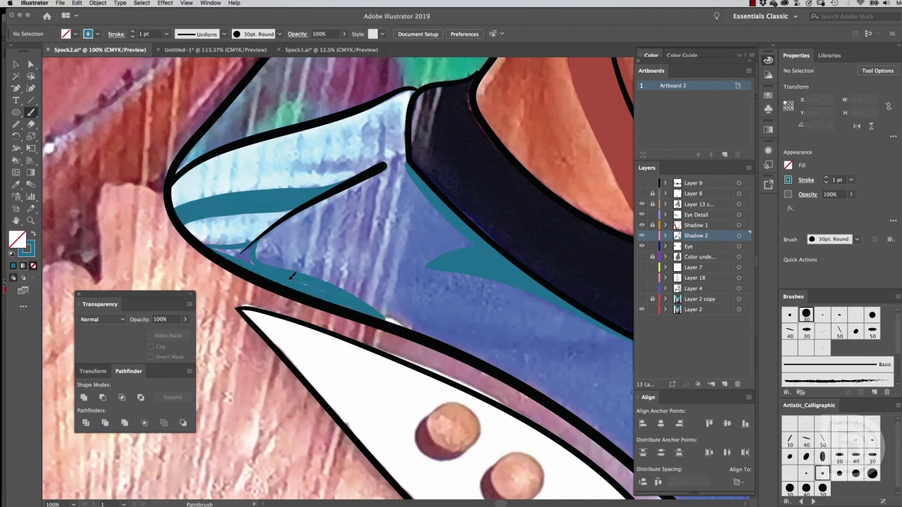
pyautogui.moveTo(289, 167); pyautogui.dragTo(353, 168)
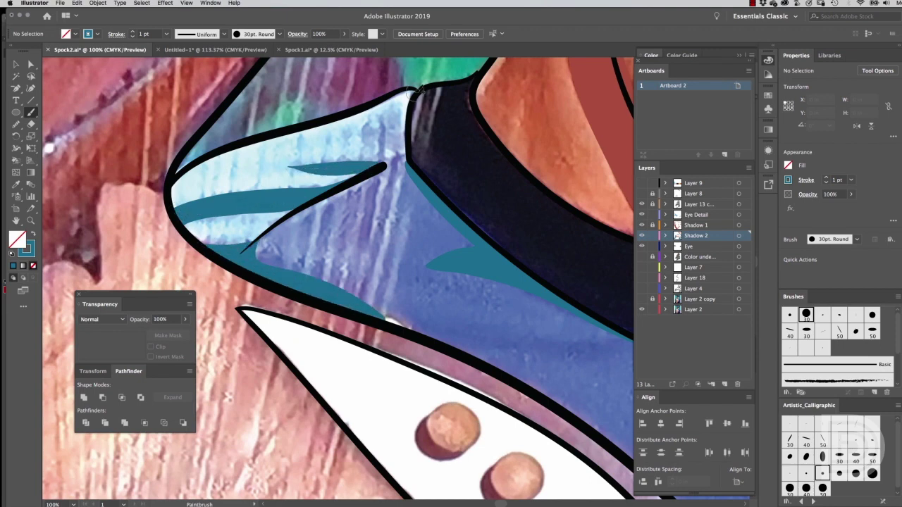
pyautogui.scroll(3, 306, 172)
pyautogui.click(641, 309)
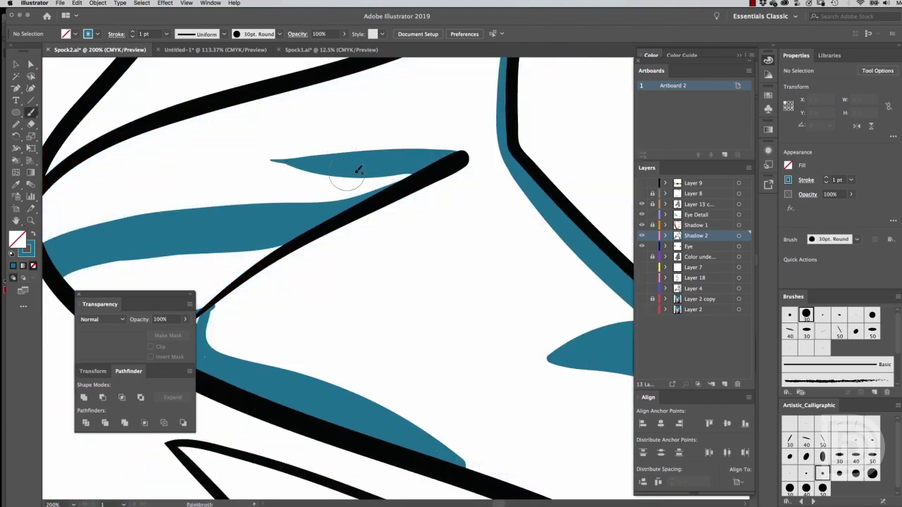
pyautogui.moveTo(273, 160); pyautogui.dragTo(324, 167)
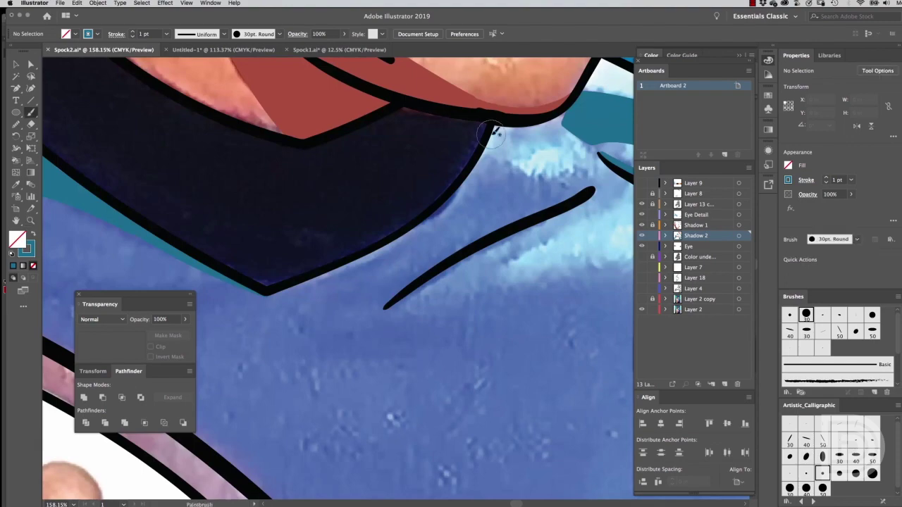
# - Paint teal shadows along the collar's lower edge and beneath the black curve, then save
pyautogui.moveTo(493, 131); pyautogui.dragTo(267, 296)
pyautogui.moveTo(386, 307); pyautogui.dragTo(591, 196)
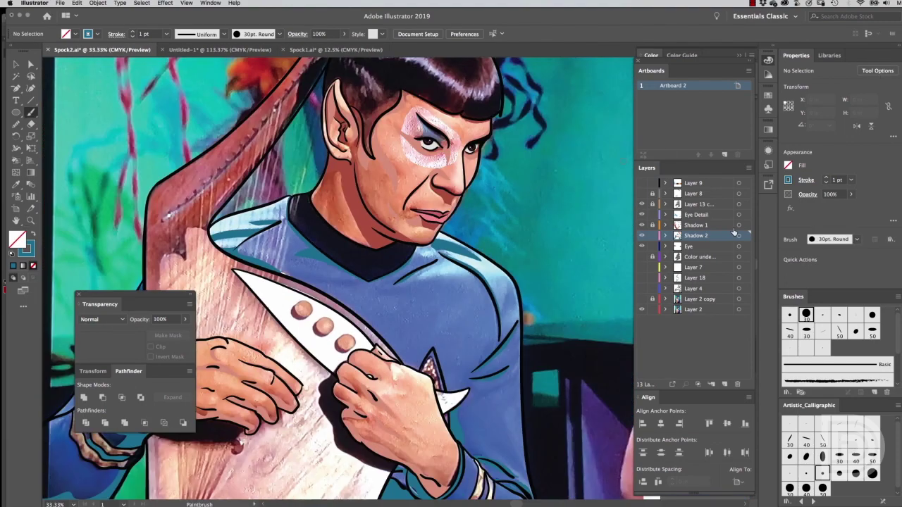
pyautogui.hotkey('ctrl', '-')
pyautogui.hotkey('ctrl', 's')
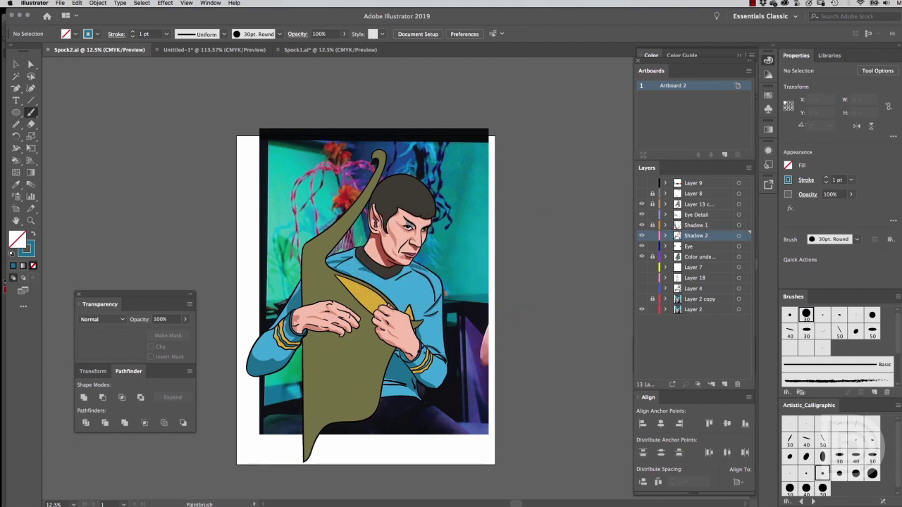
# - Set the stroke colour to black and zoom in on the character's hair
pyautogui.click(641, 309)
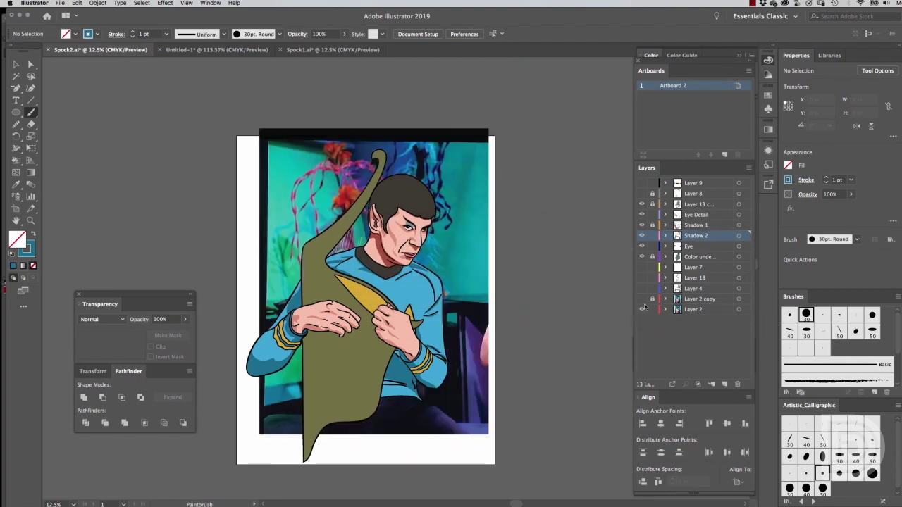
pyautogui.press('z')
pyautogui.moveTo(434, 197); pyautogui.dragTo(549, 273)
pyautogui.press('F6')
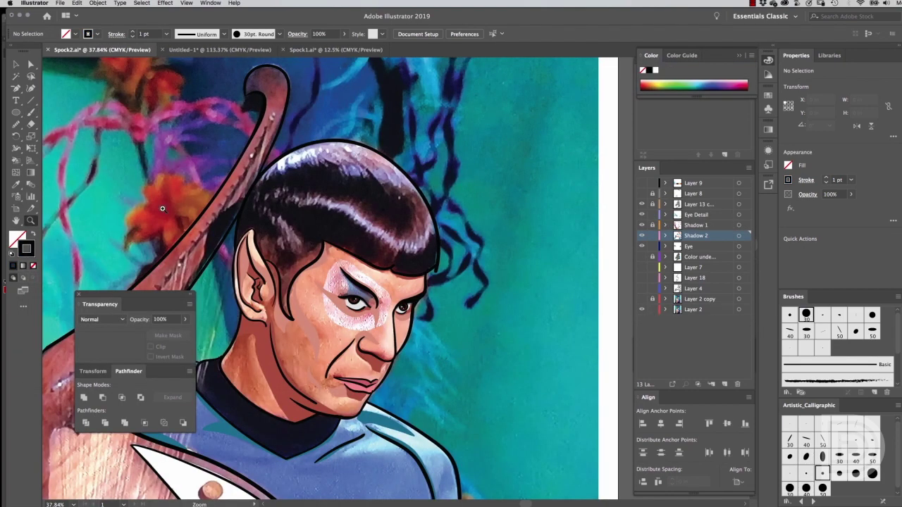
pyautogui.hotkey('ctrl', '=')
pyautogui.hotkey('ctrl', '=')
pyautogui.moveTo(181, 117); pyautogui.dragTo(193, 134)
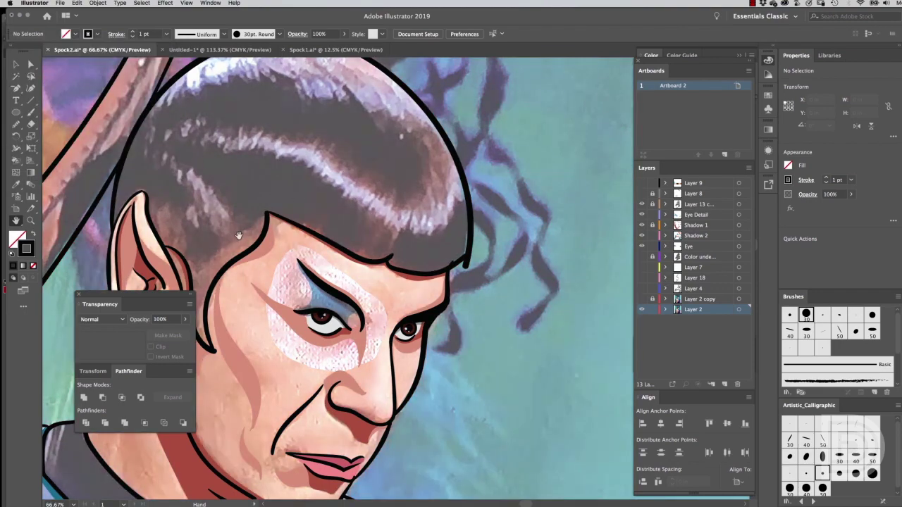
pyautogui.moveTo(238, 234); pyautogui.dragTo(341, 269)
pyautogui.press('b')
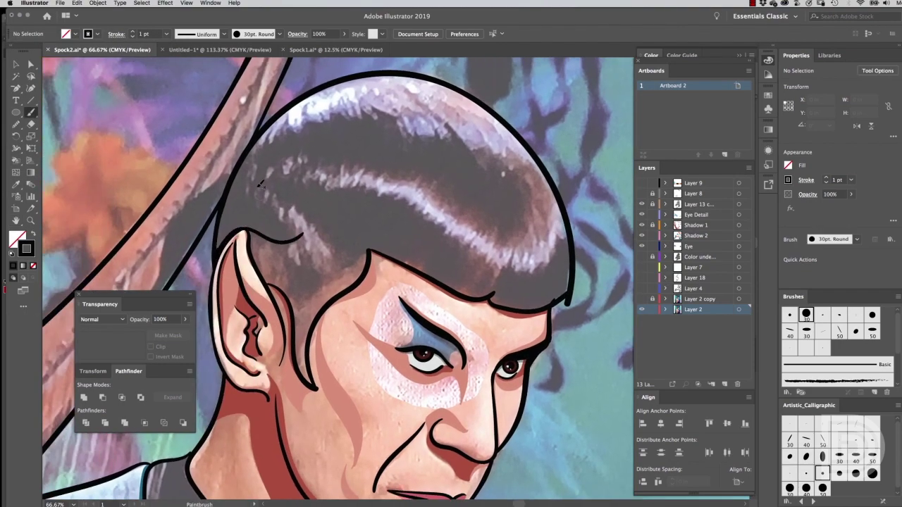
# - Draw curved black strand lines across the hair, including a short one at its lower edge
pyautogui.moveTo(247, 151); pyautogui.dragTo(272, 207)
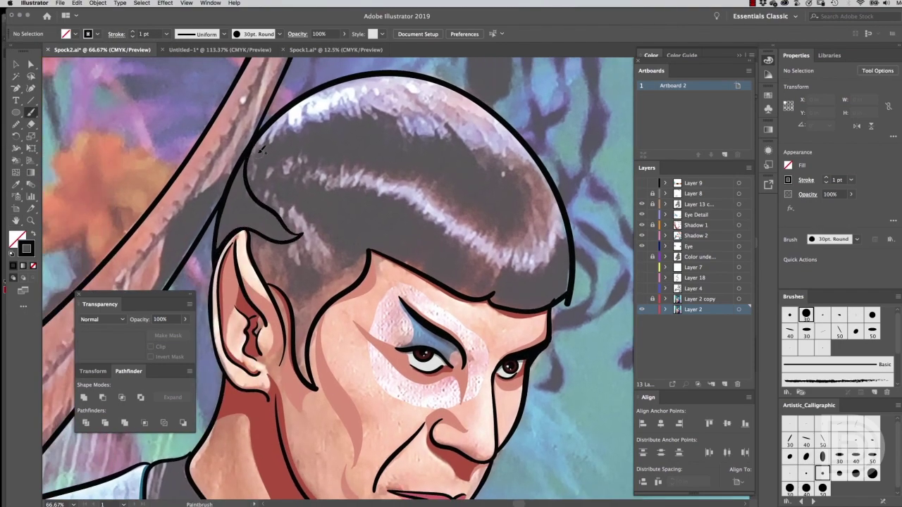
pyautogui.moveTo(261, 150)
pyautogui.mouseDown()
pyautogui.moveTo(350, 116)
pyautogui.moveTo(506, 169)
pyautogui.mouseUp()
pyautogui.moveTo(258, 152)
pyautogui.mouseDown()
pyautogui.moveTo(525, 208)
pyautogui.moveTo(504, 155)
pyautogui.mouseUp()
pyautogui.moveTo(504, 295)
pyautogui.mouseDown()
pyautogui.moveTo(522, 254)
pyautogui.moveTo(423, 211)
pyautogui.moveTo(293, 176)
pyautogui.mouseUp()
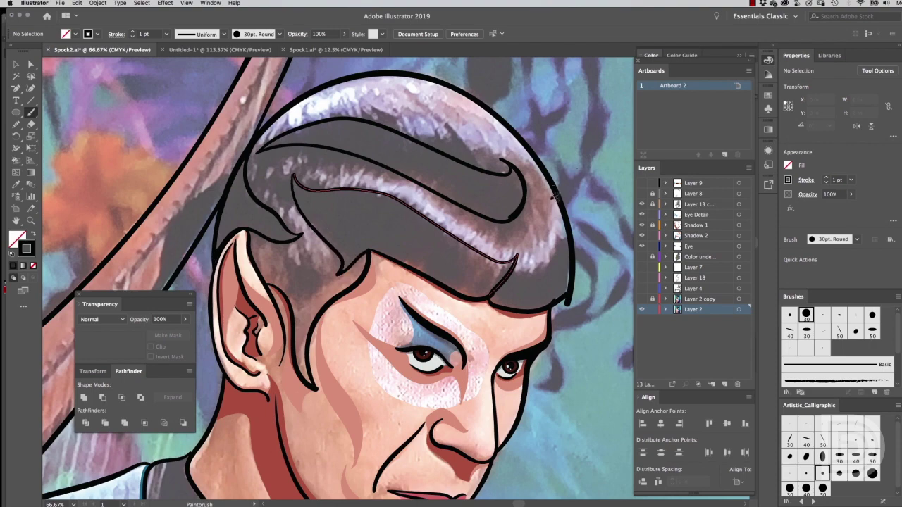
pyautogui.moveTo(517, 266); pyautogui.dragTo(553, 262)
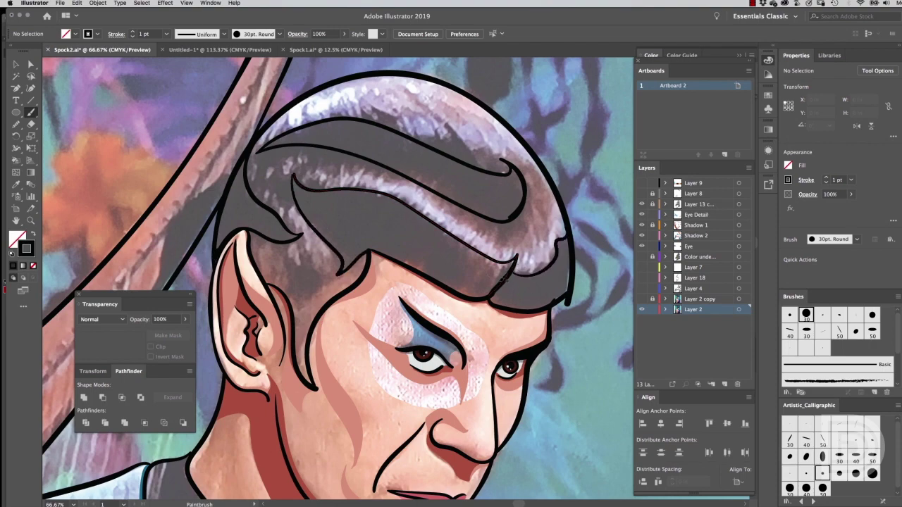
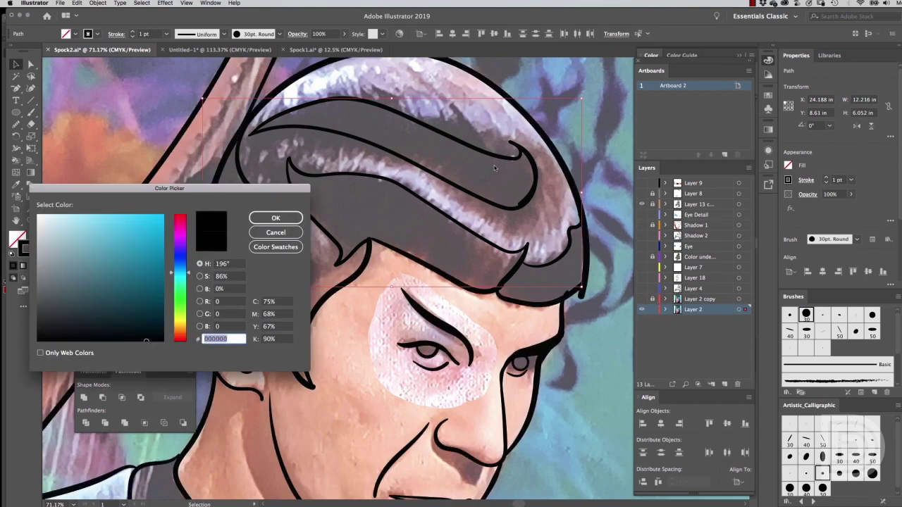
# - Zoom in on the hair and brush black strokes along its top and toward the right curl
pyautogui.press('Return')
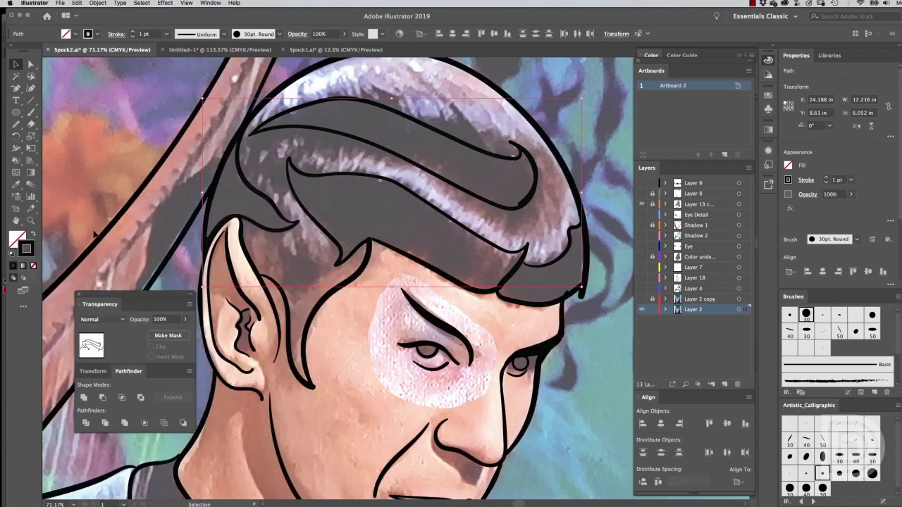
pyautogui.click(77, 3)
pyautogui.press('z')
pyautogui.scroll(-2, 574, 280)
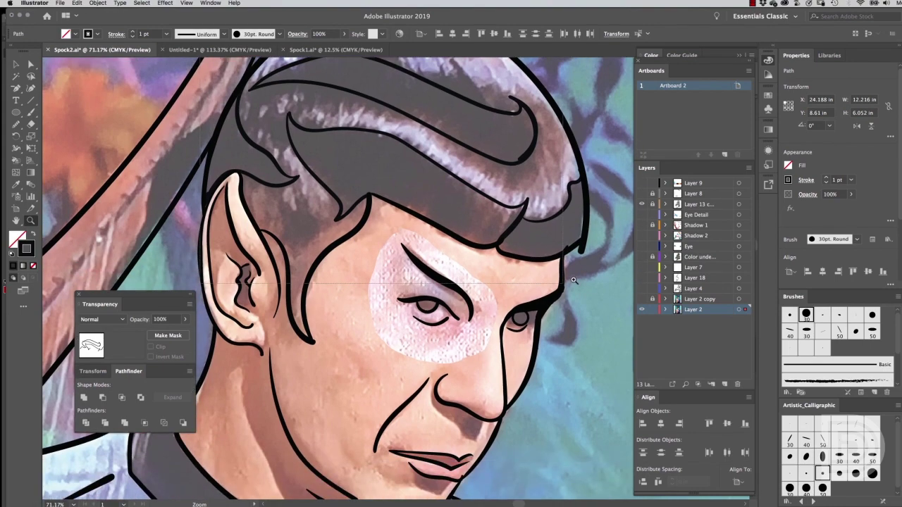
pyautogui.moveTo(574, 281); pyautogui.dragTo(620, 280)
pyautogui.press('b')
pyautogui.moveTo(134, 144)
pyautogui.mouseDown()
pyautogui.moveTo(422, 126)
pyautogui.moveTo(613, 200)
pyautogui.moveTo(149, 131)
pyautogui.moveTo(276, 127)
pyautogui.moveTo(606, 266)
pyautogui.moveTo(614, 184)
pyautogui.mouseUp()
pyautogui.moveTo(237, 98)
pyautogui.mouseDown()
pyautogui.moveTo(421, 146)
pyautogui.moveTo(253, 117)
pyautogui.moveTo(599, 222)
pyautogui.moveTo(550, 233)
pyautogui.moveTo(324, 141)
pyautogui.mouseUp()
# - Paint black down the left hair strand, undoing a stray stroke
pyautogui.moveTo(200, 192); pyautogui.dragTo(391, 344)
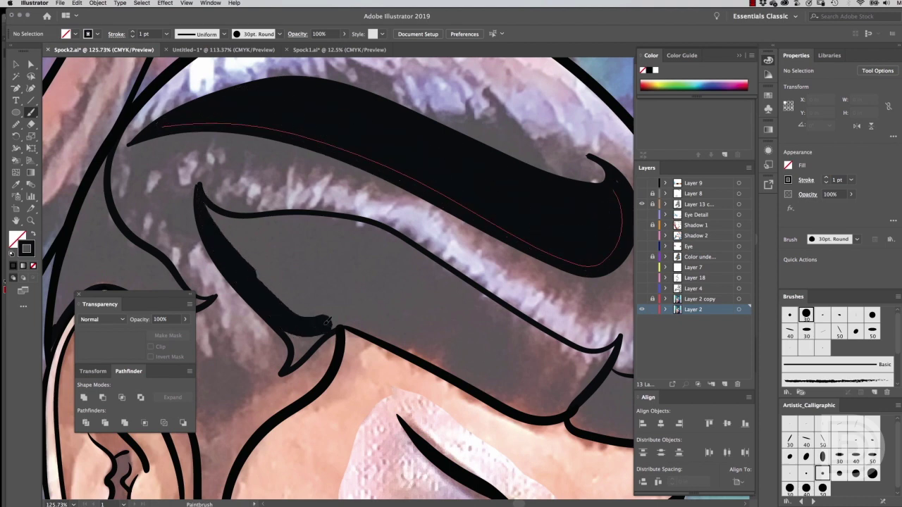
pyautogui.hotkey('ctrl', 'z')
pyautogui.moveTo(199, 189)
pyautogui.mouseDown()
pyautogui.moveTo(272, 307)
pyautogui.moveTo(612, 349)
pyautogui.mouseUp()
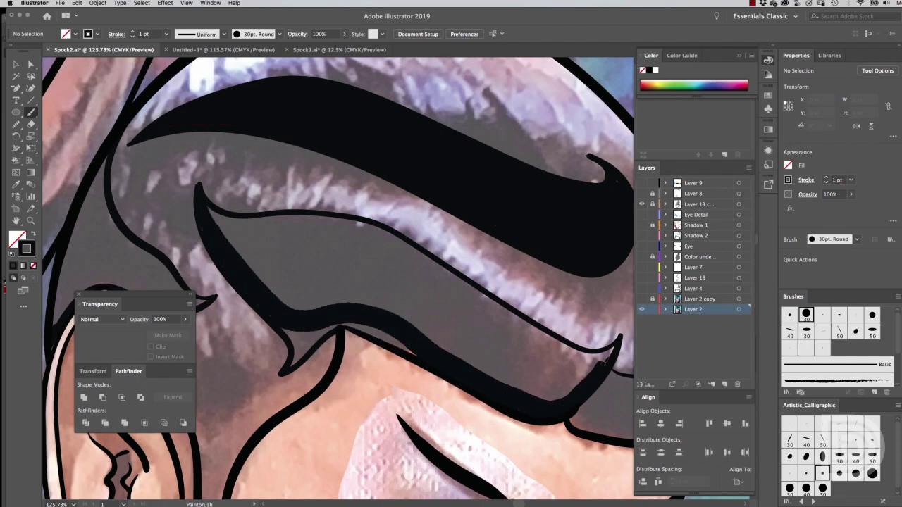
pyautogui.moveTo(247, 225)
pyautogui.mouseDown()
pyautogui.moveTo(220, 217)
pyautogui.moveTo(613, 342)
pyautogui.moveTo(508, 374)
pyautogui.moveTo(226, 236)
pyautogui.moveTo(585, 377)
pyautogui.moveTo(237, 233)
pyautogui.mouseUp()
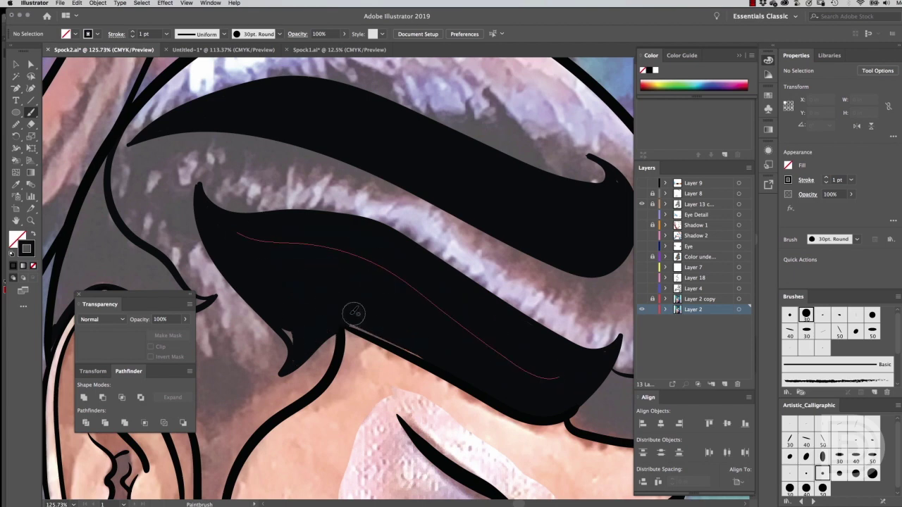
# - Fill the remaining grey in the lower strand with black, undoing a stray mark
pyautogui.moveTo(352, 310); pyautogui.dragTo(490, 285)
pyautogui.moveTo(233, 176)
pyautogui.mouseDown()
pyautogui.moveTo(215, 229)
pyautogui.moveTo(345, 271)
pyautogui.mouseUp()
pyautogui.hotkey('ctrl', 'z')
pyautogui.moveTo(248, 156)
pyautogui.mouseDown()
pyautogui.moveTo(254, 131)
pyautogui.moveTo(334, 267)
pyautogui.mouseUp()
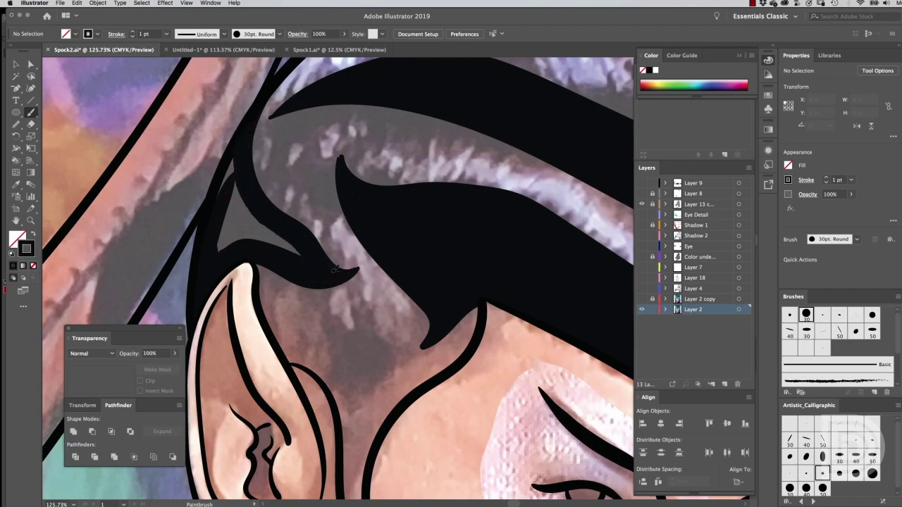
pyautogui.moveTo(229, 167); pyautogui.dragTo(302, 252)
# - Zoom out and thicken the black along the hair's inner curve and edge
pyautogui.hotkey('ctrl', '-')
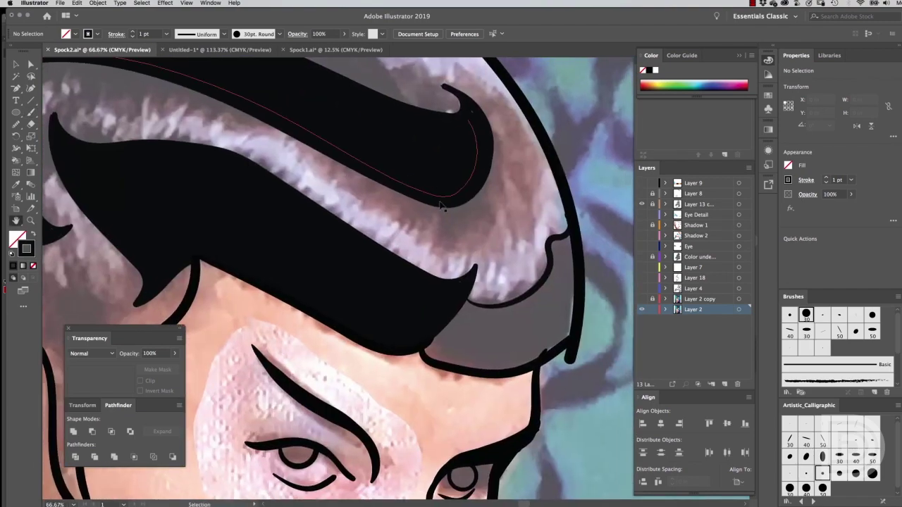
pyautogui.hotkey('ctrl', '-')
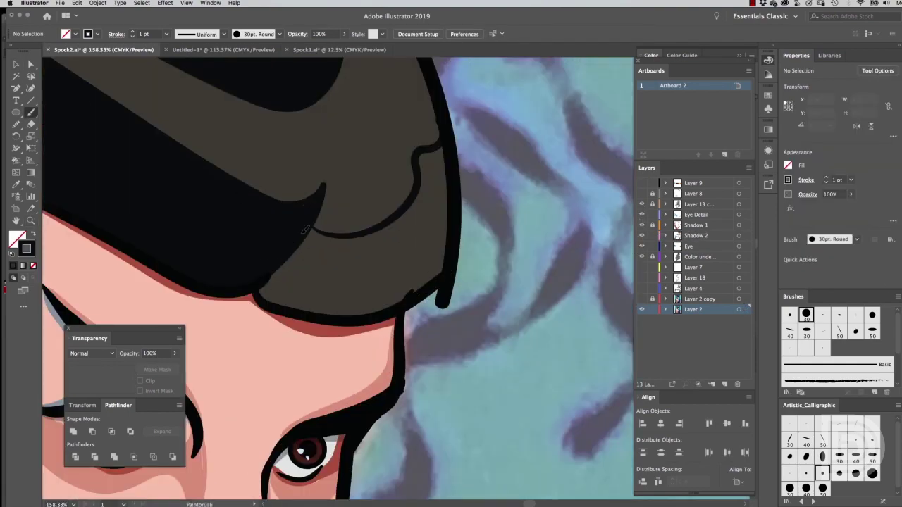
pyautogui.moveTo(303, 234)
pyautogui.mouseDown()
pyautogui.moveTo(433, 163)
pyautogui.moveTo(266, 287)
pyautogui.mouseUp()
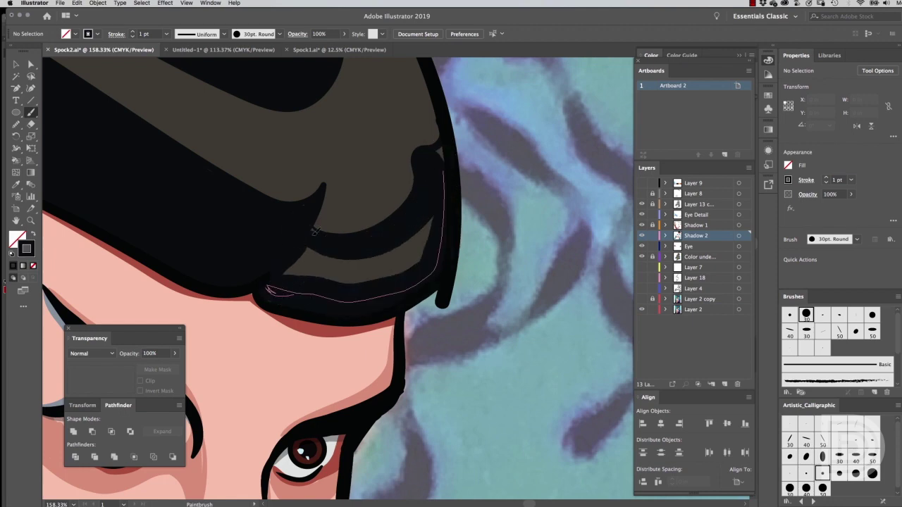
pyautogui.moveTo(315, 231)
pyautogui.mouseDown()
pyautogui.moveTo(423, 260)
pyautogui.moveTo(447, 173)
pyautogui.mouseUp()
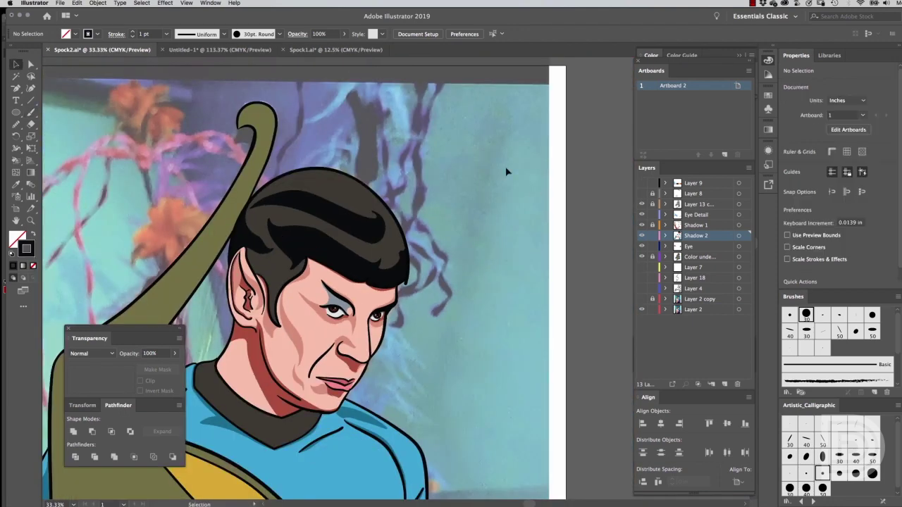
# - Set the fill colour to dark 3D3932 and hide the colour layer to reveal the photo
pyautogui.doubleClick(26, 248)
pyautogui.write('3D3932')
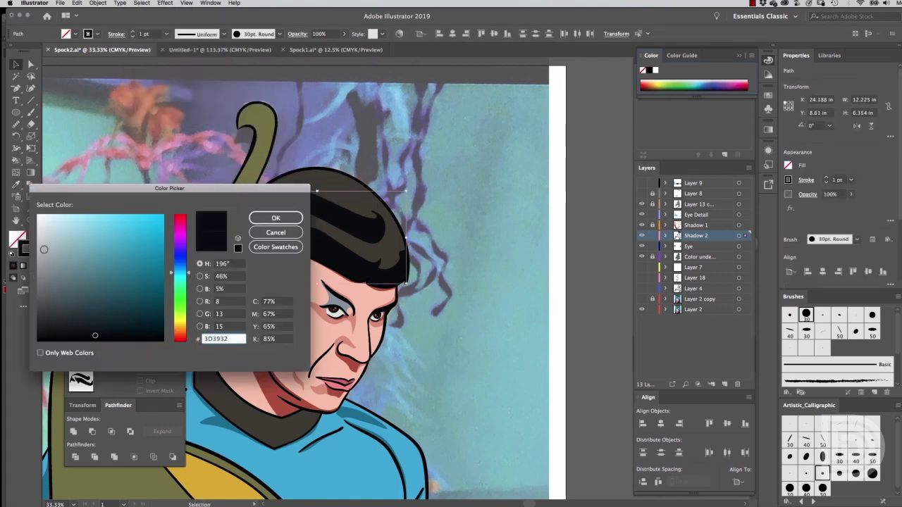
pyautogui.press('Tab')
pyautogui.press('Return')
pyautogui.click(641, 256)
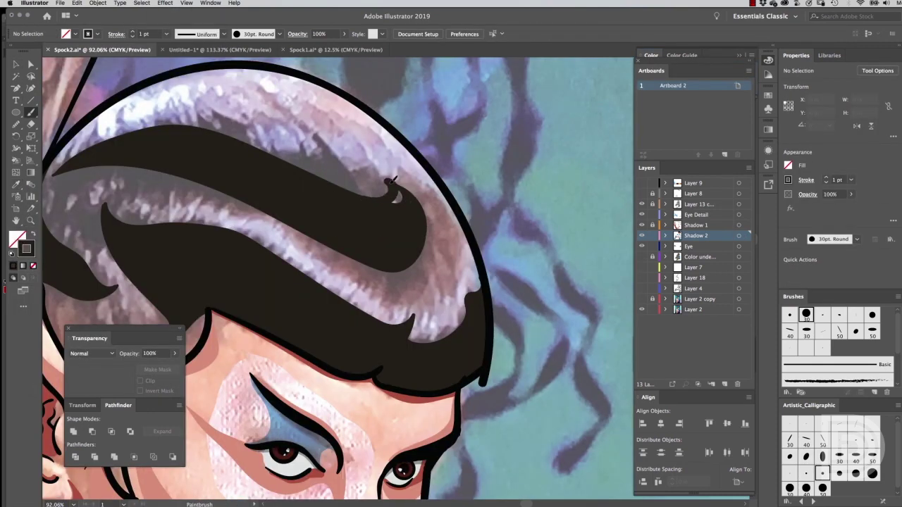
# - Paint new pointed dark hair spikes along the top of the hair
pyautogui.moveTo(315, 135); pyautogui.dragTo(303, 169)
pyautogui.moveTo(231, 141); pyautogui.dragTo(267, 151)
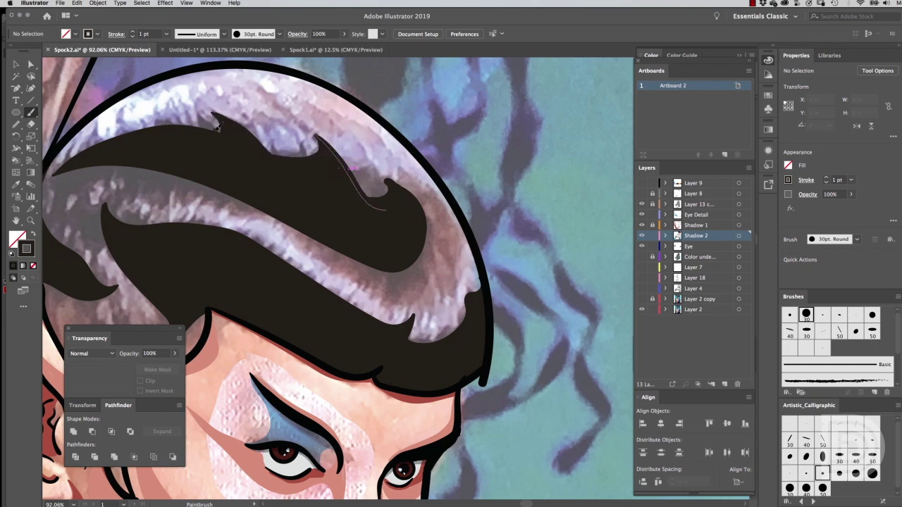
pyautogui.hscroll(-5, 201, 124)
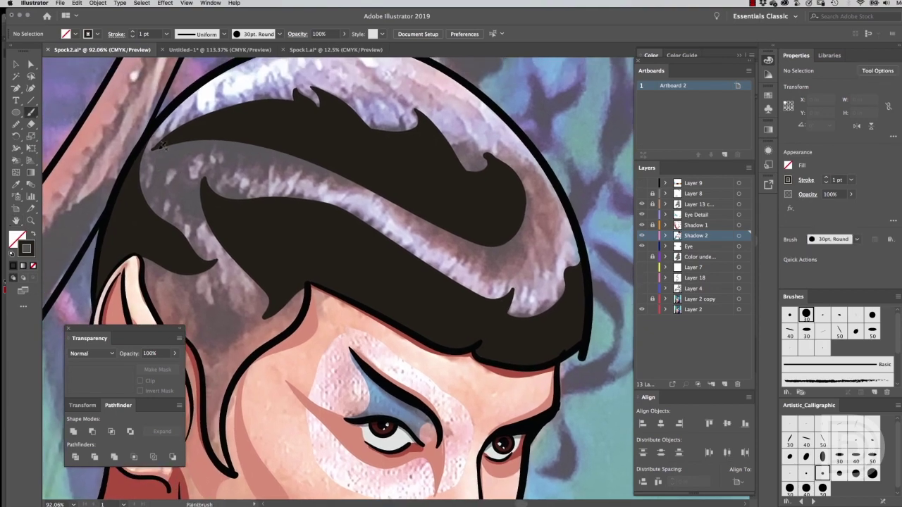
pyautogui.moveTo(150, 151); pyautogui.dragTo(402, 153)
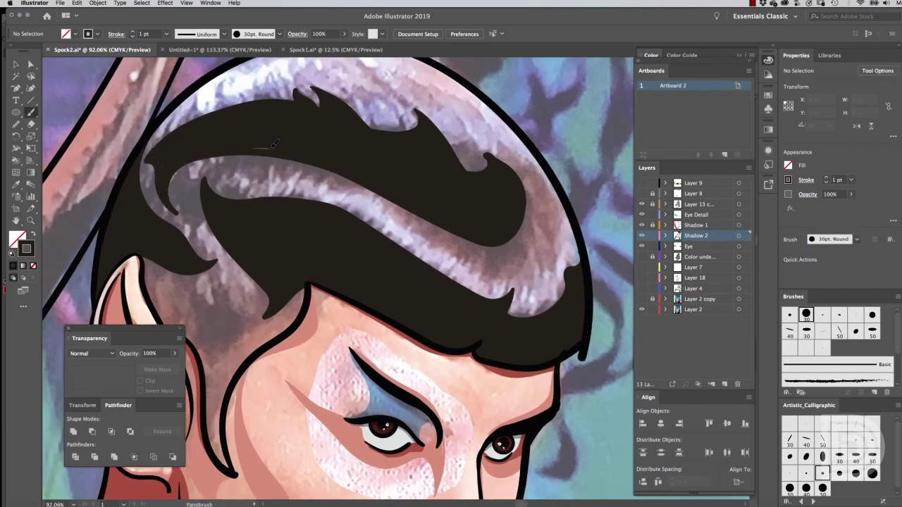
# - Paint dark shading strokes and a lighter highlight along the collar edges
pyautogui.scroll(-10, 330, 228)
pyautogui.moveTo(380, 272); pyautogui.dragTo(361, 360)
pyautogui.moveTo(433, 255)
pyautogui.mouseDown()
pyautogui.moveTo(389, 279)
pyautogui.moveTo(380, 347)
pyautogui.moveTo(409, 282)
pyautogui.moveTo(472, 276)
pyautogui.mouseUp()
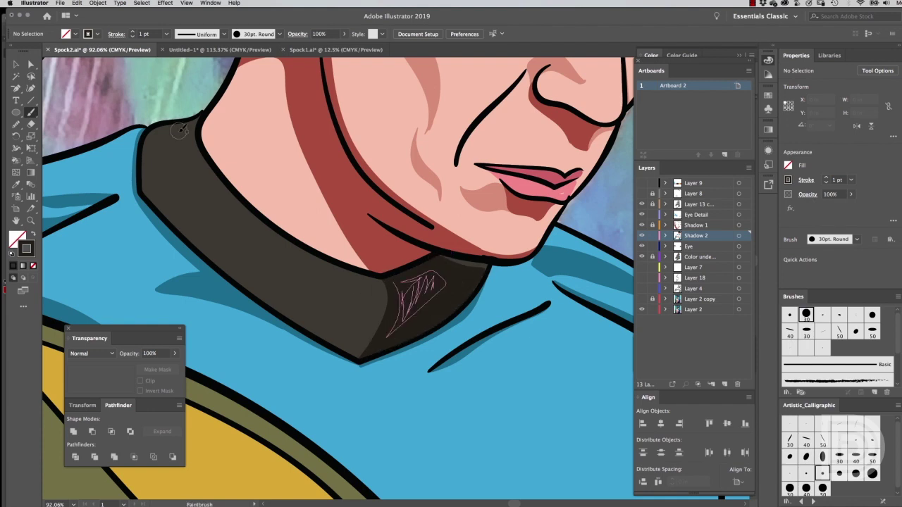
pyautogui.click(641, 257)
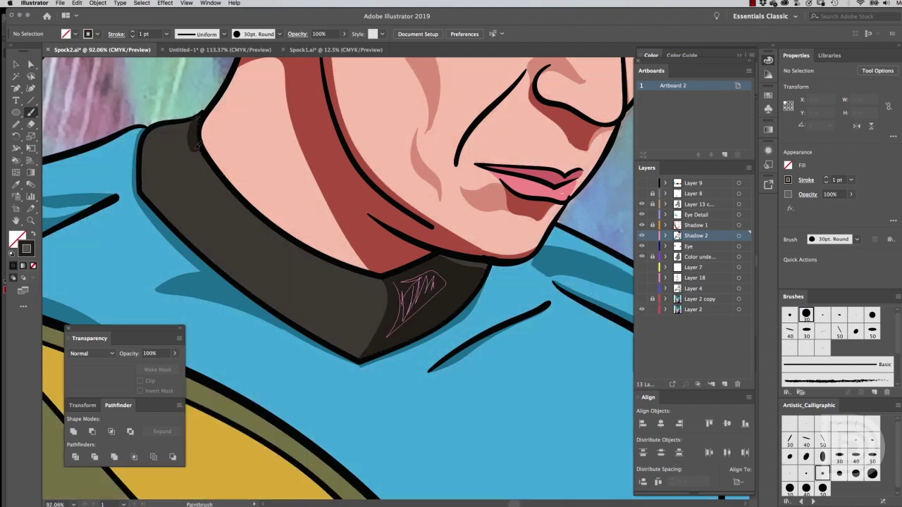
pyautogui.moveTo(195, 113); pyautogui.dragTo(331, 283)
pyautogui.moveTo(148, 176)
pyautogui.mouseDown()
pyautogui.moveTo(289, 317)
pyautogui.moveTo(256, 298)
pyautogui.moveTo(150, 171)
pyautogui.mouseUp()
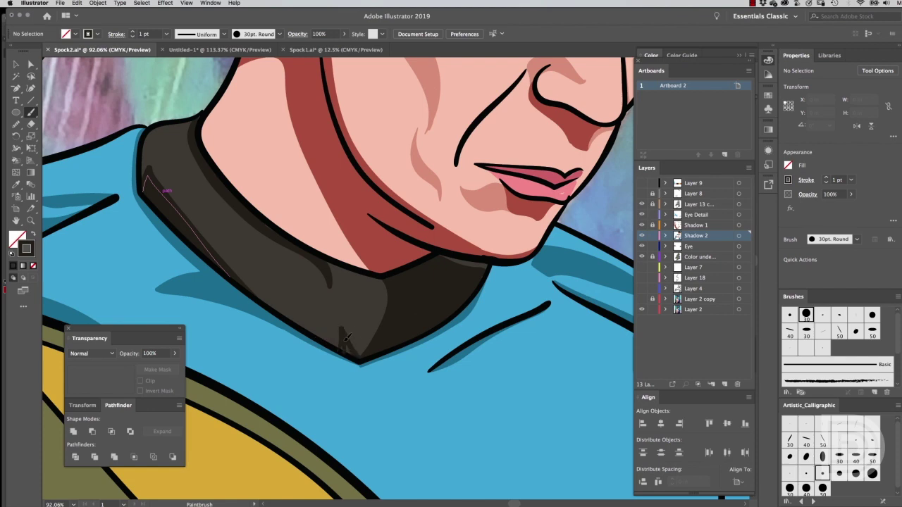
pyautogui.hotkey('ctrl', '-')
pyautogui.hotkey('ctrl', '-')
pyautogui.hotkey('ctrl', '-')
# - Deselect everything, zoom out to the full page and save the file
pyautogui.press('v')
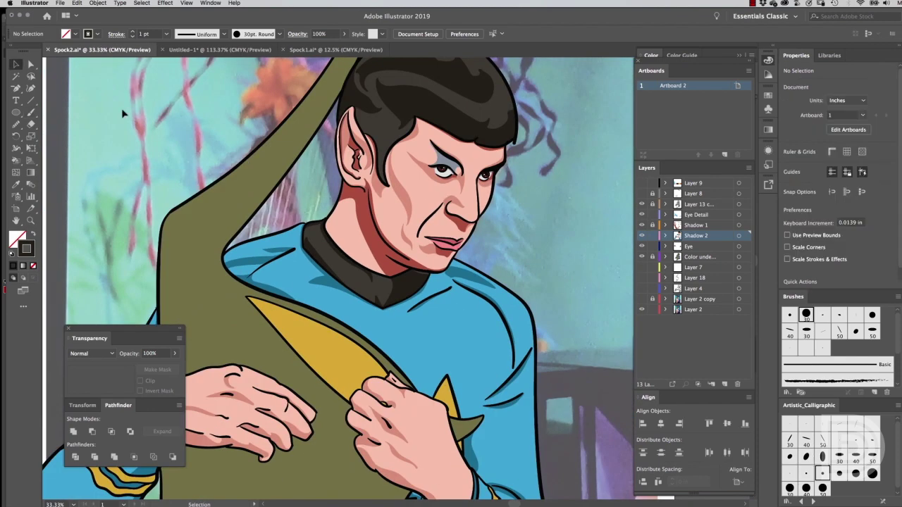
pyautogui.click(384, 294)
pyautogui.hotkey('ctrl', 'shift', 'a')
pyautogui.hotkey('ctrl', '-')
pyautogui.hotkey('ctrl', '-')
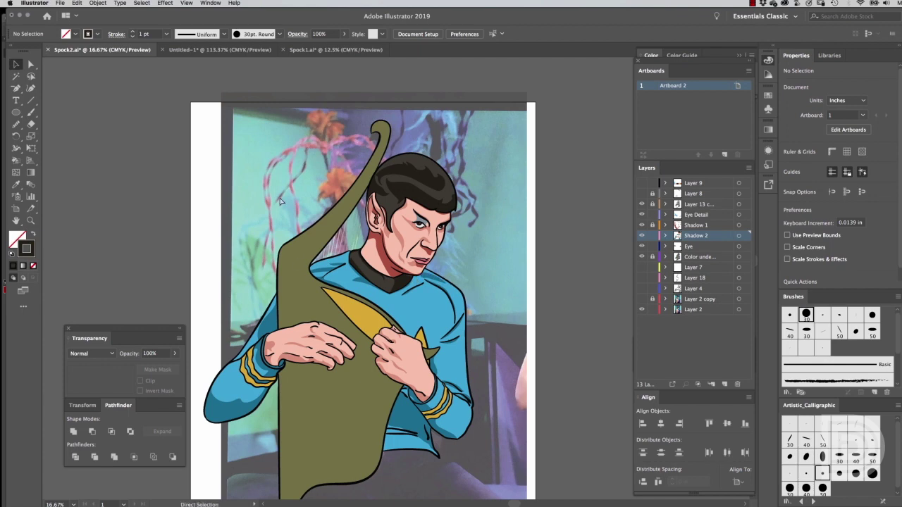
pyautogui.hotkey('ctrl', 's')
# - Choose a gold-brown paint colour and brush wavy strokes down the upper pale bands
pyautogui.doubleClick(18, 239)
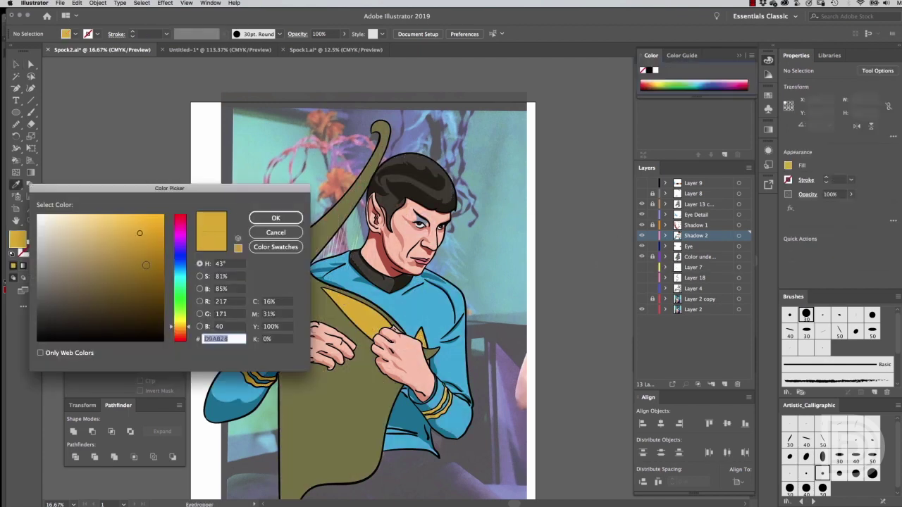
pyautogui.press('Return')
pyautogui.press('b')
pyautogui.scroll(5, 252, 250)
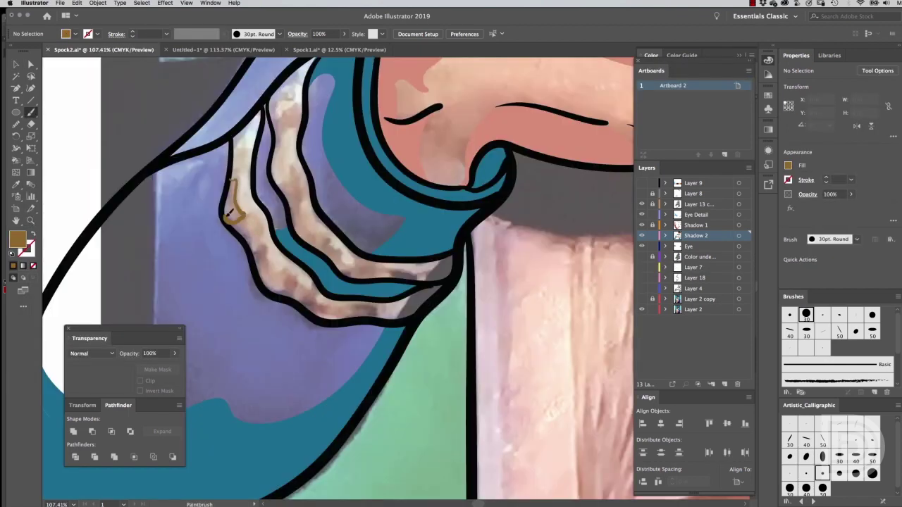
pyautogui.moveTo(228, 214); pyautogui.dragTo(244, 215)
pyautogui.moveTo(252, 250); pyautogui.dragTo(268, 269)
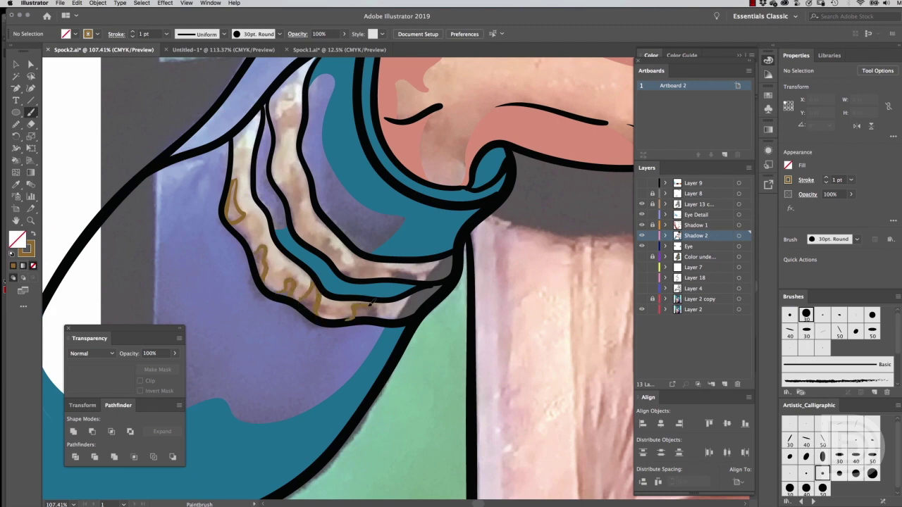
pyautogui.moveTo(280, 176); pyautogui.dragTo(288, 222)
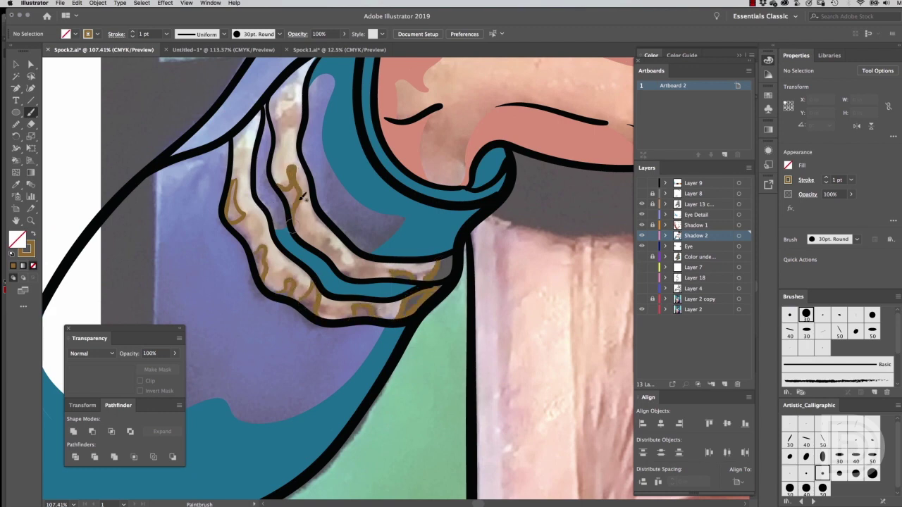
pyautogui.moveTo(279, 100); pyautogui.dragTo(290, 145)
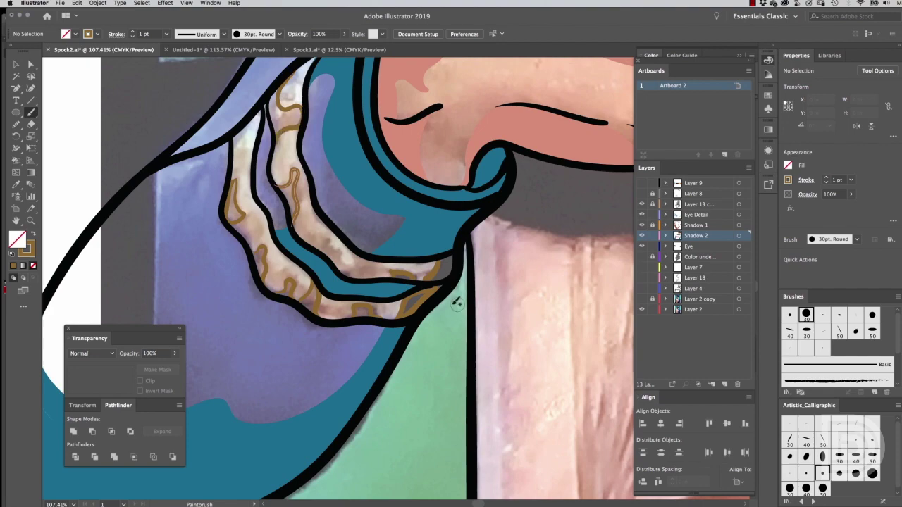
# - Add gold zig-zag strokes on the lower band and a looping stroke in the pointed shape
pyautogui.hscroll(5, 237, 173)
pyautogui.scroll(-10, 317, 247)
pyautogui.moveTo(389, 296)
pyautogui.mouseDown()
pyautogui.moveTo(420, 291)
pyautogui.moveTo(438, 317)
pyautogui.mouseUp()
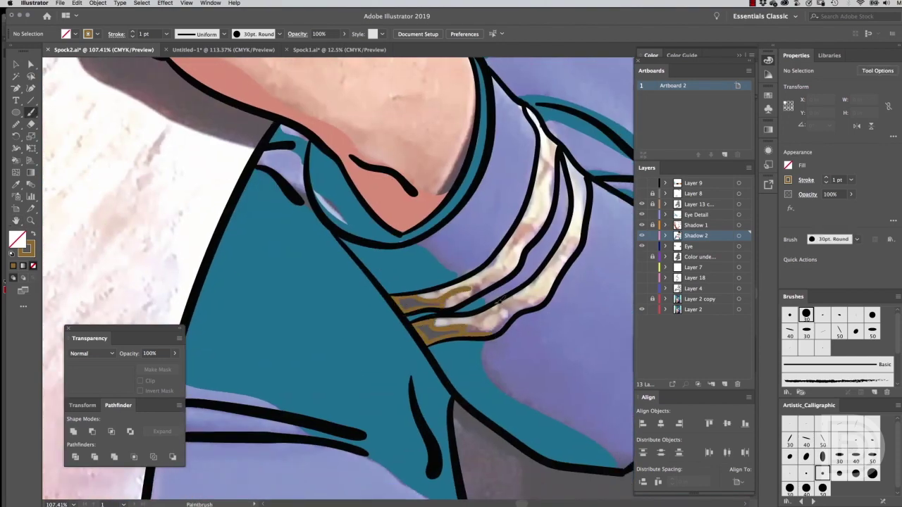
pyautogui.moveTo(504, 245); pyautogui.dragTo(540, 226)
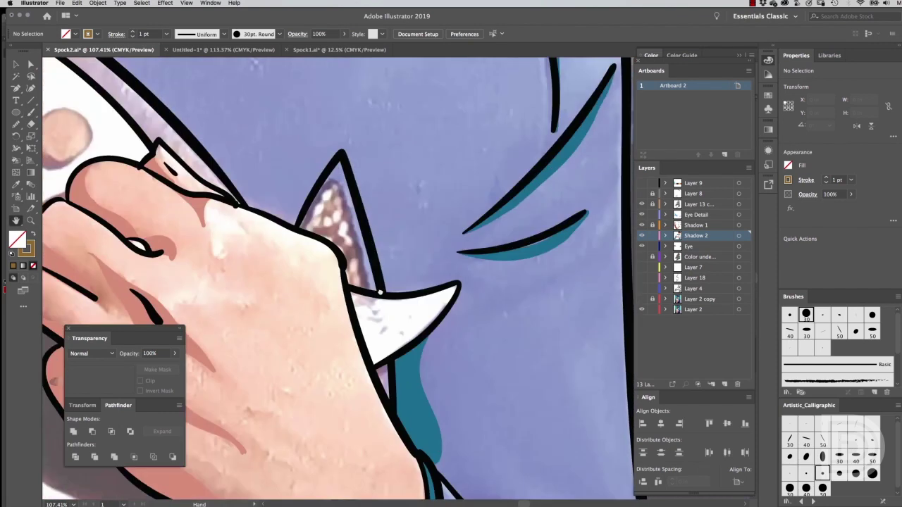
pyautogui.moveTo(313, 209); pyautogui.dragTo(308, 227)
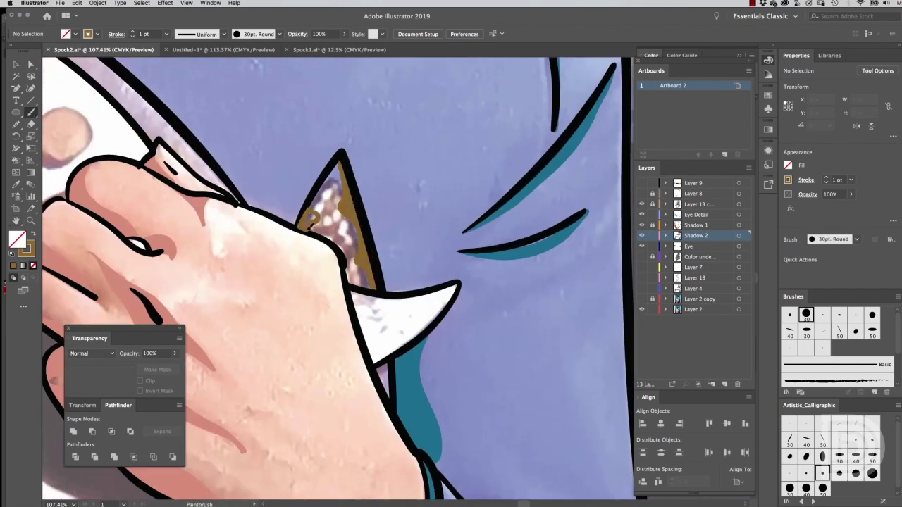
# - Hide the reference photo and paint solid gold into the cuff braid outlines
pyautogui.hotkey('ctrl', '0')
pyautogui.click(641, 310)
pyautogui.click(641, 204)
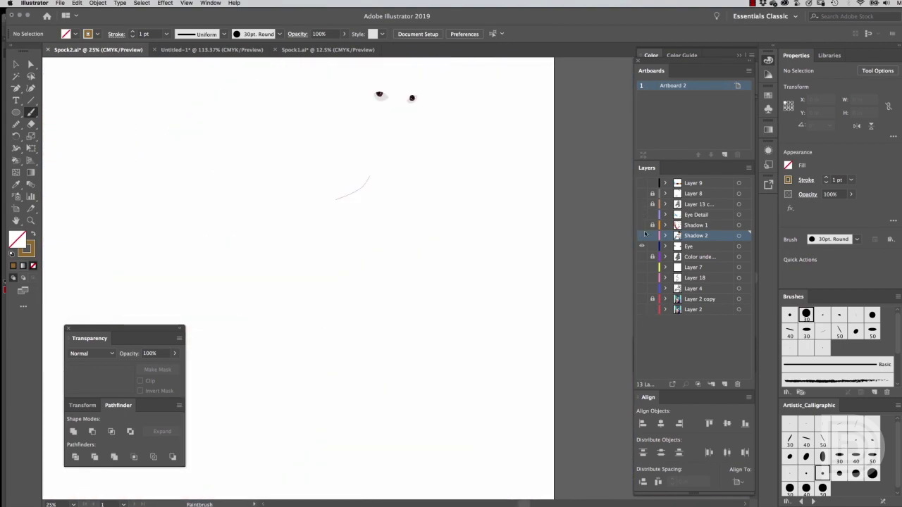
pyautogui.scroll(5, 382, 268)
pyautogui.click(641, 204)
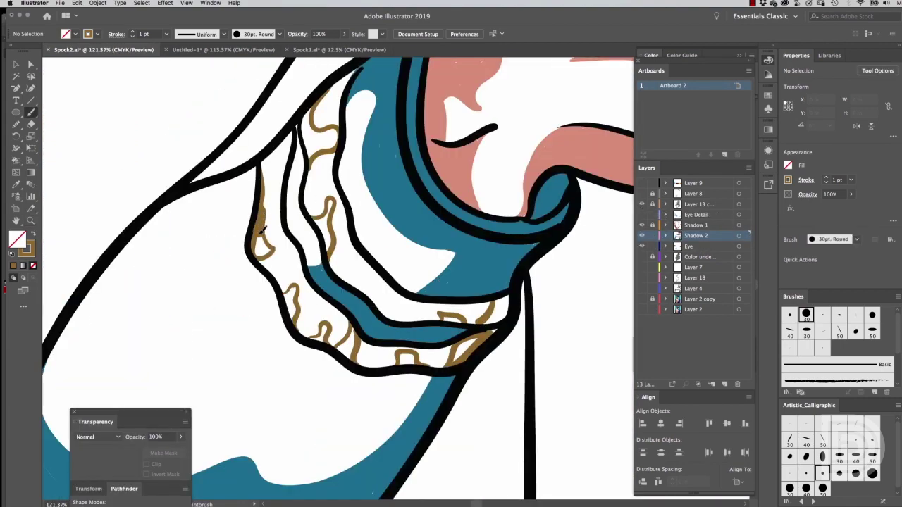
pyautogui.moveTo(312, 101); pyautogui.dragTo(312, 115)
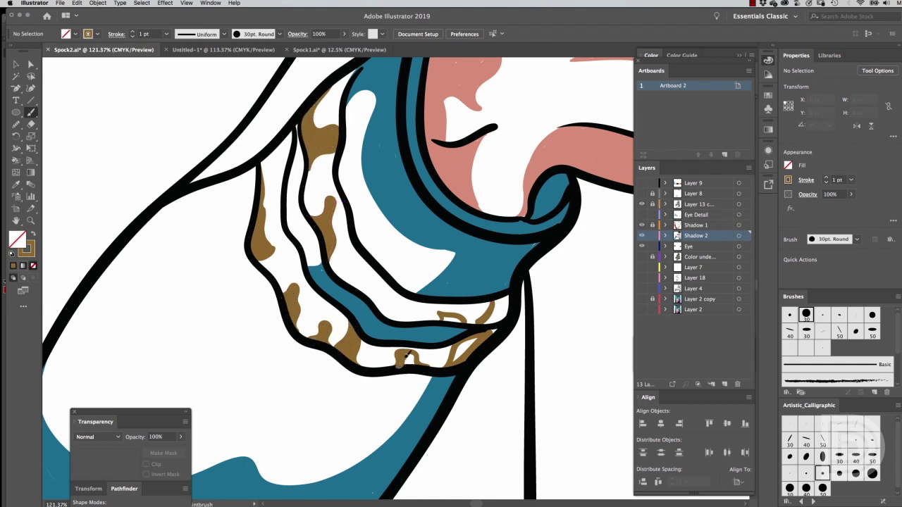
pyautogui.moveTo(406, 352); pyautogui.dragTo(457, 321)
# - Eyedrop colours from the artwork, including the sleeve teal, then fit the artboard in view
pyautogui.press('i')
pyautogui.click(510, 280)
pyautogui.press('b')
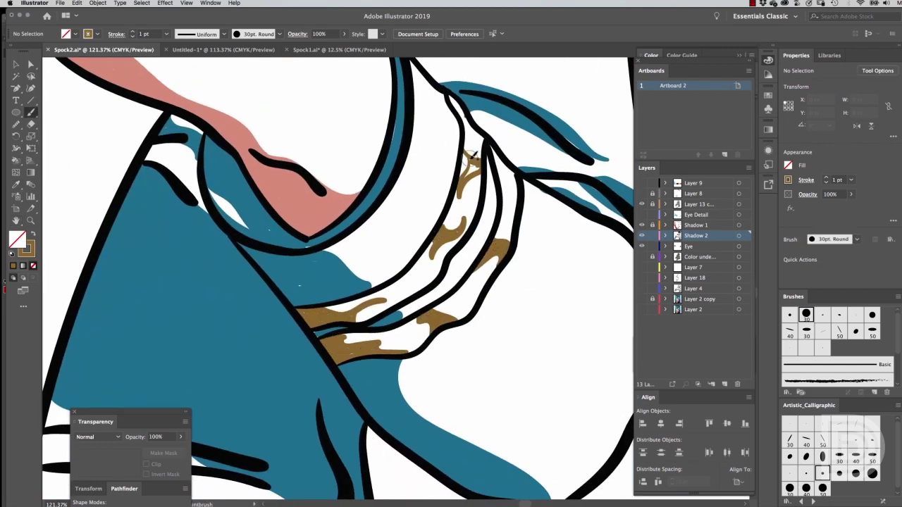
pyautogui.press('i')
pyautogui.click(251, 316)
pyautogui.press('b')
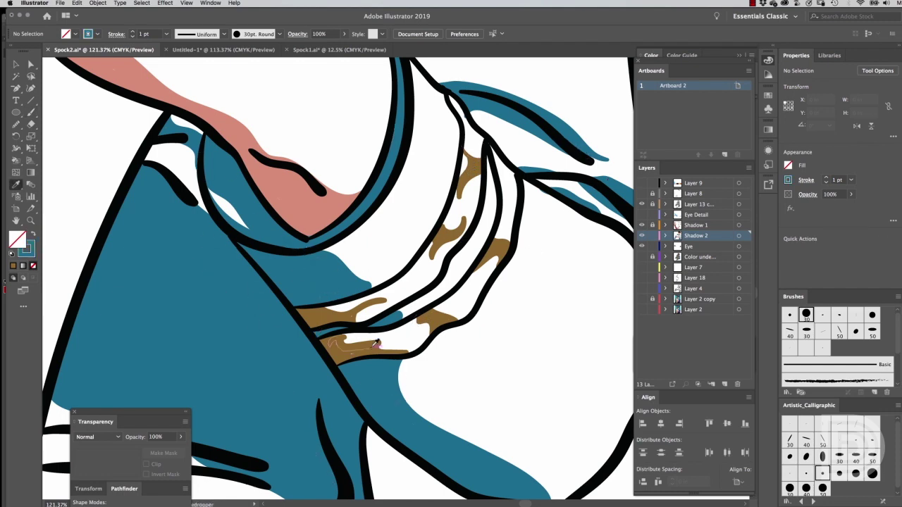
pyautogui.scroll(3, 478, 191)
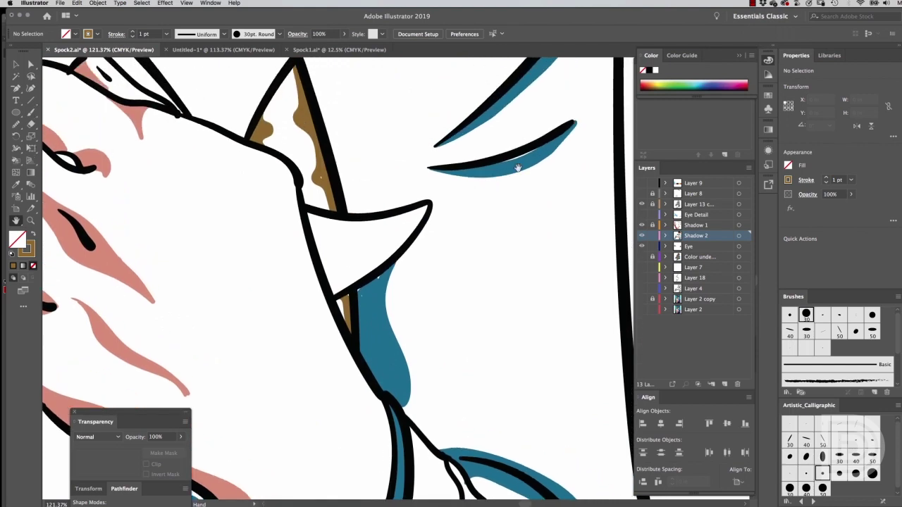
pyautogui.press('b')
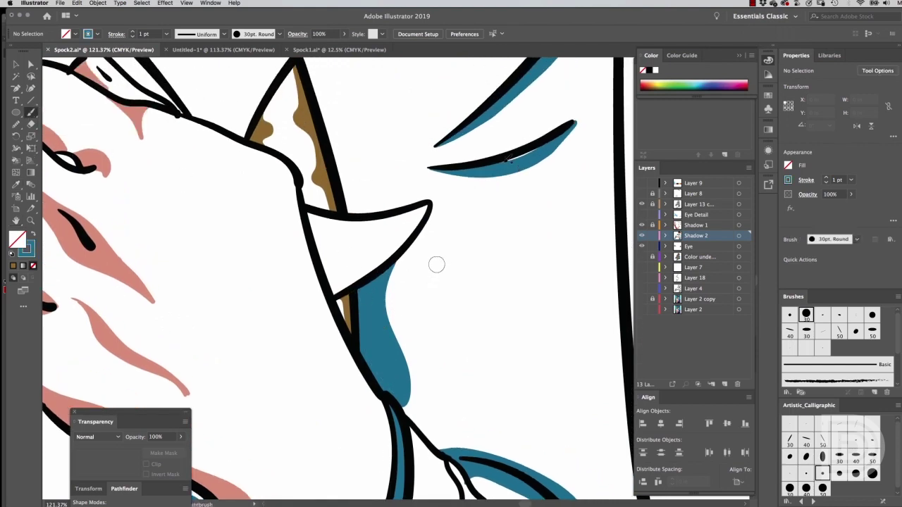
pyautogui.hotkey('ctrl', '0')
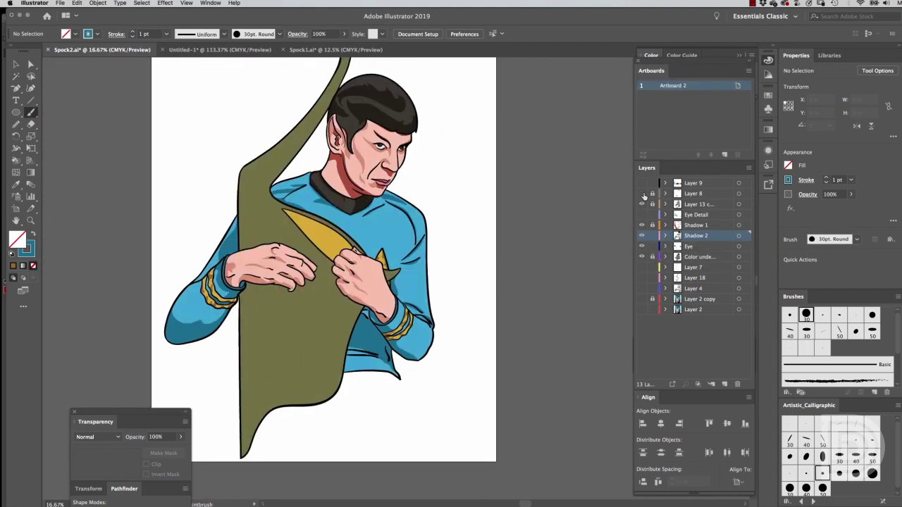
# - Create a layer named 'Highlight Layer' above Eye Detail and choose a light pink colour
pyautogui.hotkey('ctrl', 'l')
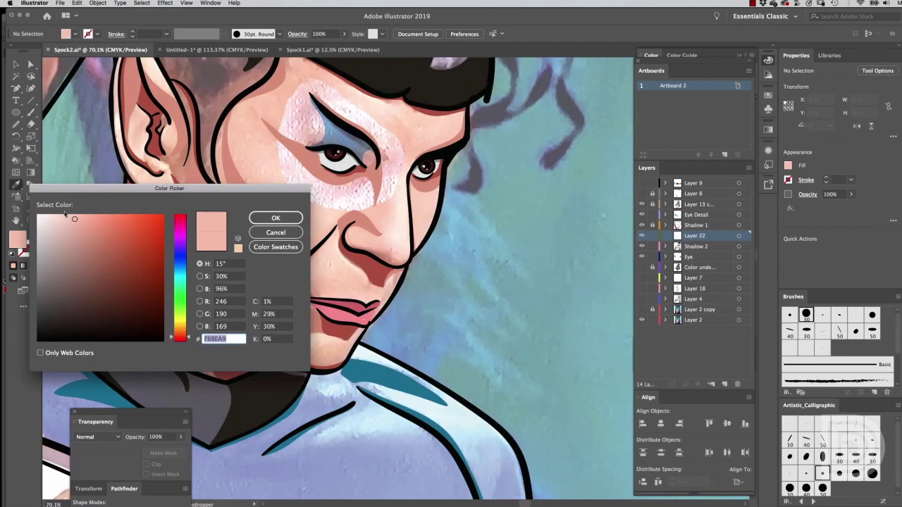
pyautogui.moveTo(641, 225); pyautogui.dragTo(639, 248)
pyautogui.moveTo(694, 235); pyautogui.dragTo(694, 214)
pyautogui.doubleClick(698, 214)
pyautogui.write('Highlight Layer')
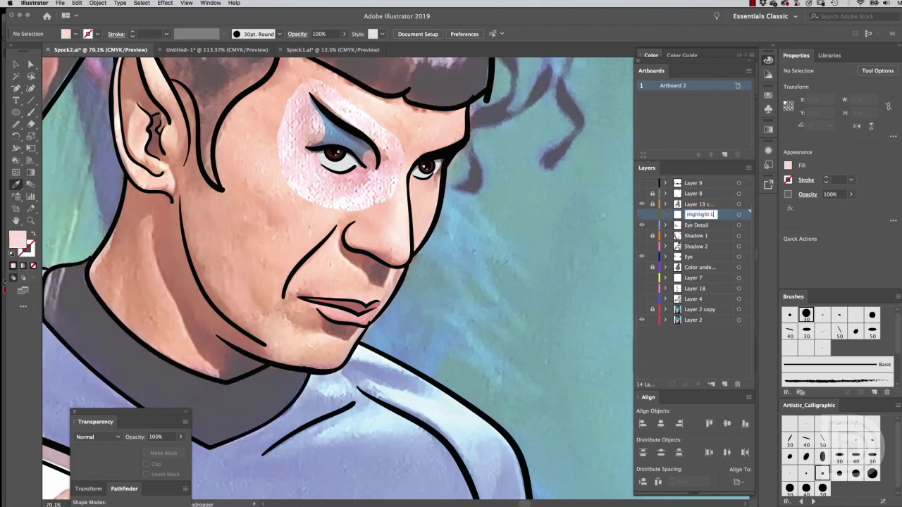
pyautogui.press('Return')
# - Paint a light pink highlight along the upper inner ear, discarding a stray brow stroke
pyautogui.press('b')
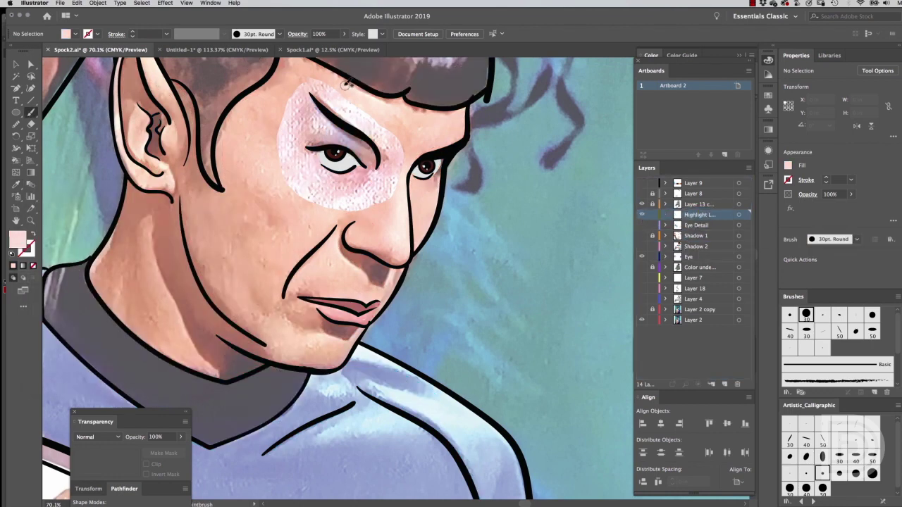
pyautogui.moveTo(473, 234); pyautogui.dragTo(497, 216)
pyautogui.hotkey('ctrl', 'z')
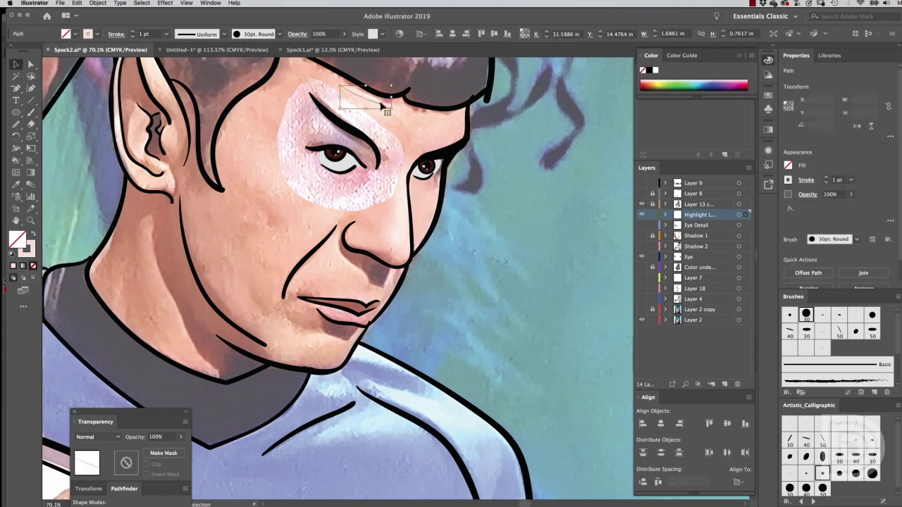
pyautogui.press('v')
pyautogui.press('b')
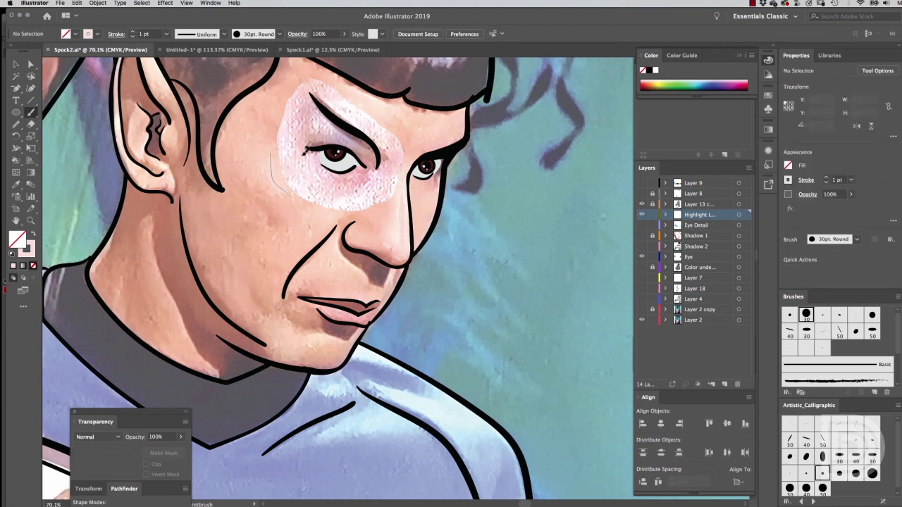
pyautogui.hotkey('shift', 'F8')
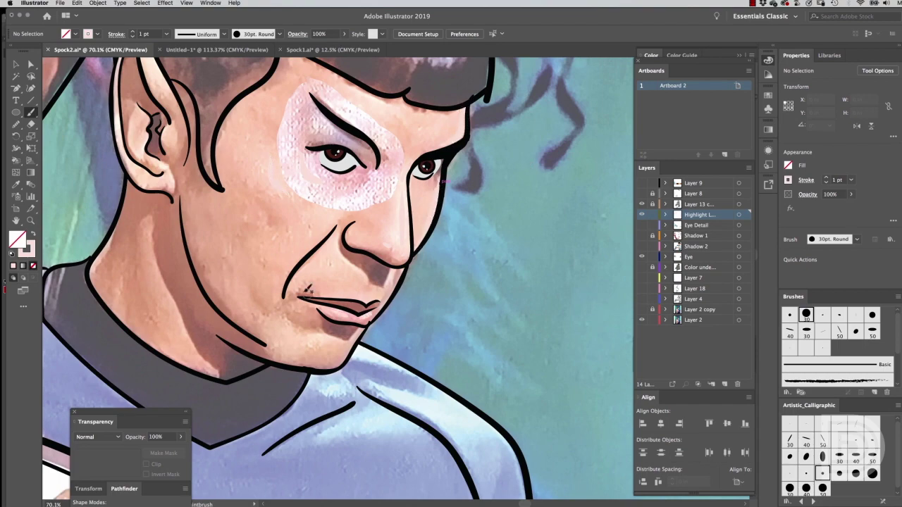
pyautogui.scroll(-2, 308, 289)
pyautogui.scroll(4, 372, 125)
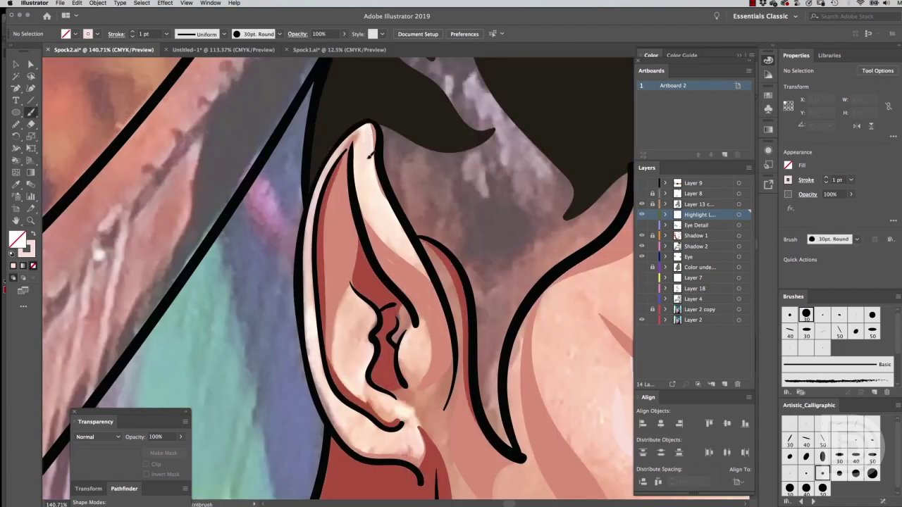
pyautogui.moveTo(369, 153); pyautogui.dragTo(395, 220)
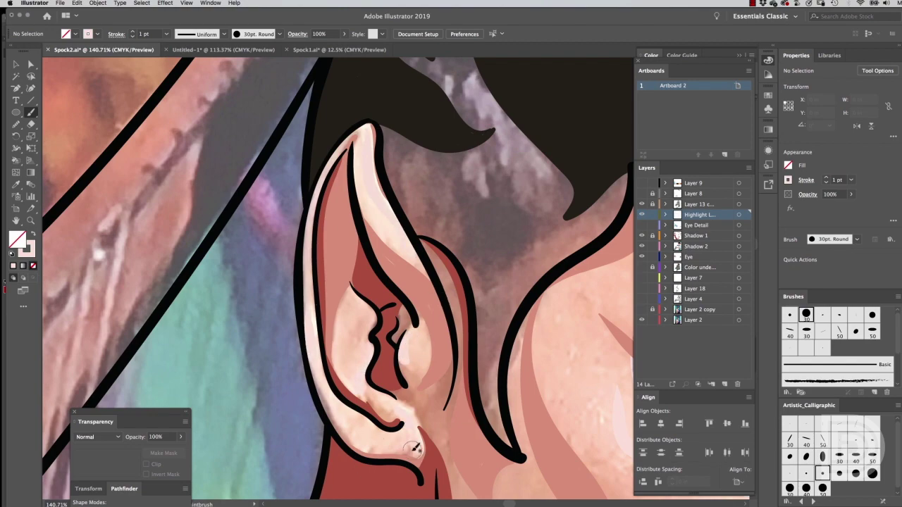
# - Show the Eye Detail layer and paint a light highlight beside the eye
pyautogui.moveTo(620, 282); pyautogui.dragTo(408, 282)
pyautogui.hotkey('ctrl', '-')
pyautogui.hotkey('ctrl', '-')
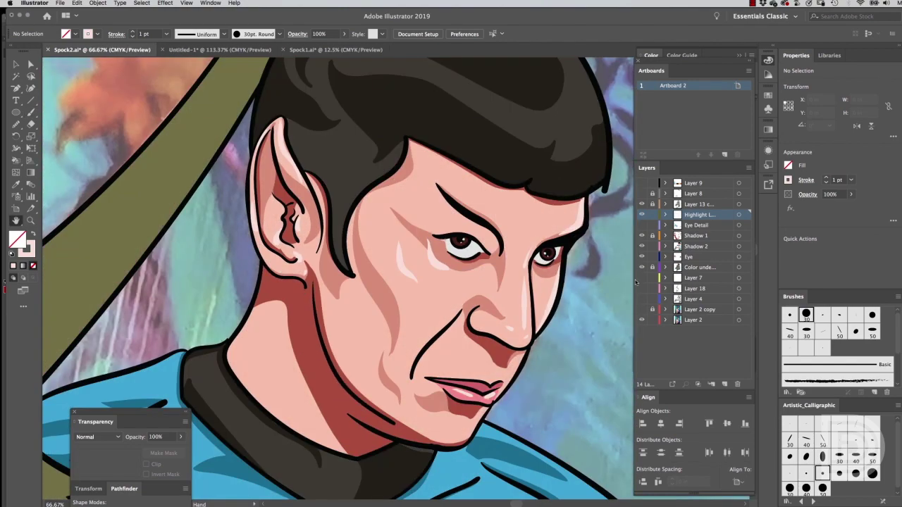
pyautogui.press('b')
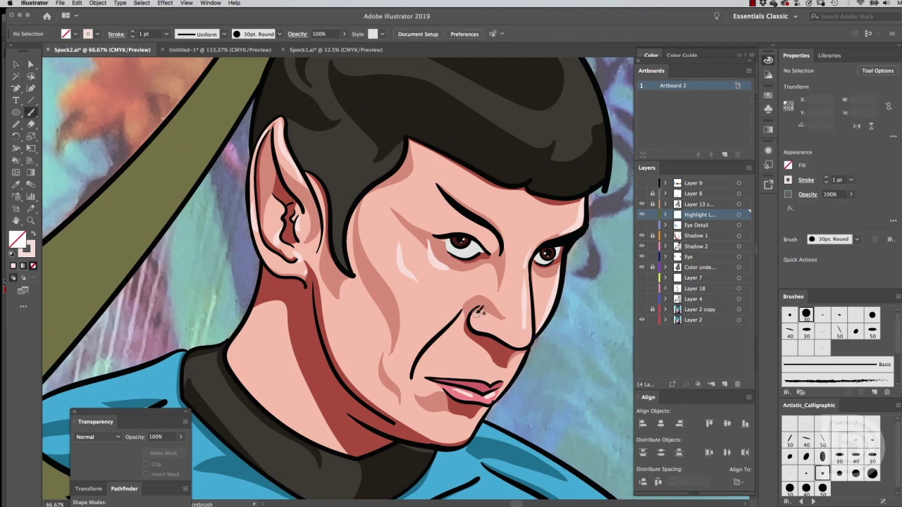
pyautogui.click(641, 225)
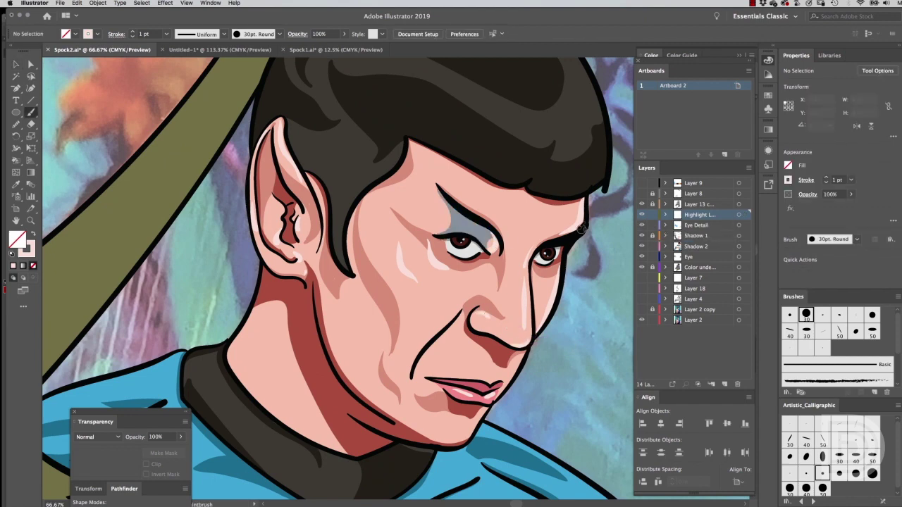
pyautogui.keyDown('alt'); pyautogui.scroll(5, 493, 243); pyautogui.keyUp('alt')
pyautogui.moveTo(416, 254); pyautogui.dragTo(393, 288)
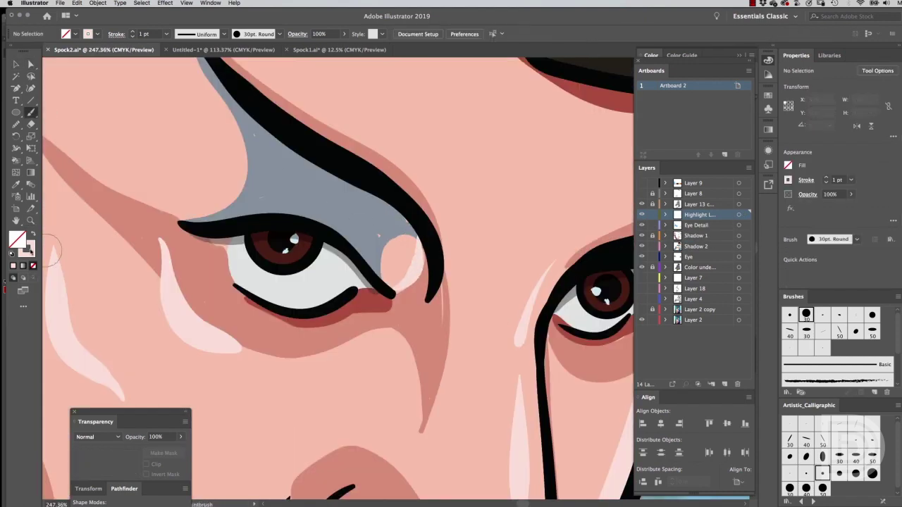
# - Hide the colour underlay and paint a white highlight along the upper lip
pyautogui.moveTo(372, 293); pyautogui.dragTo(278, 269)
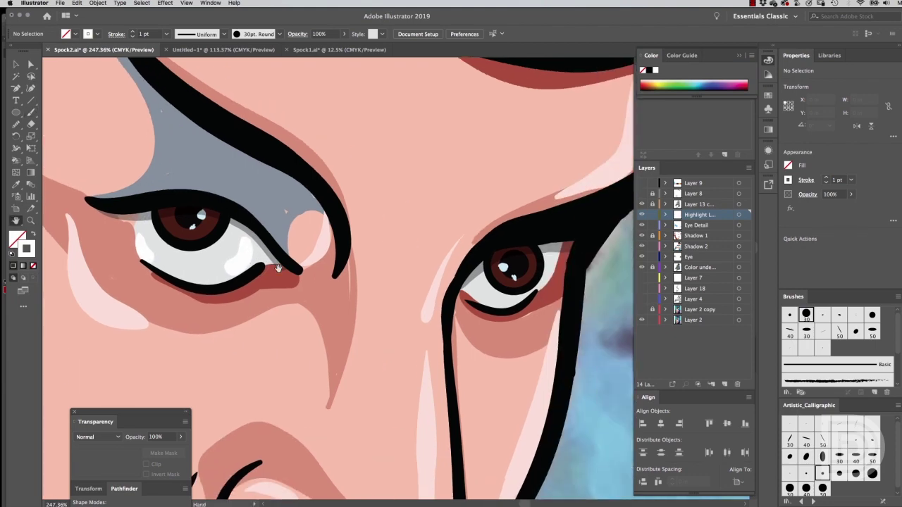
pyautogui.keyDown('alt'); pyautogui.scroll(-6, 391, 280); pyautogui.keyUp('alt')
pyautogui.press('v')
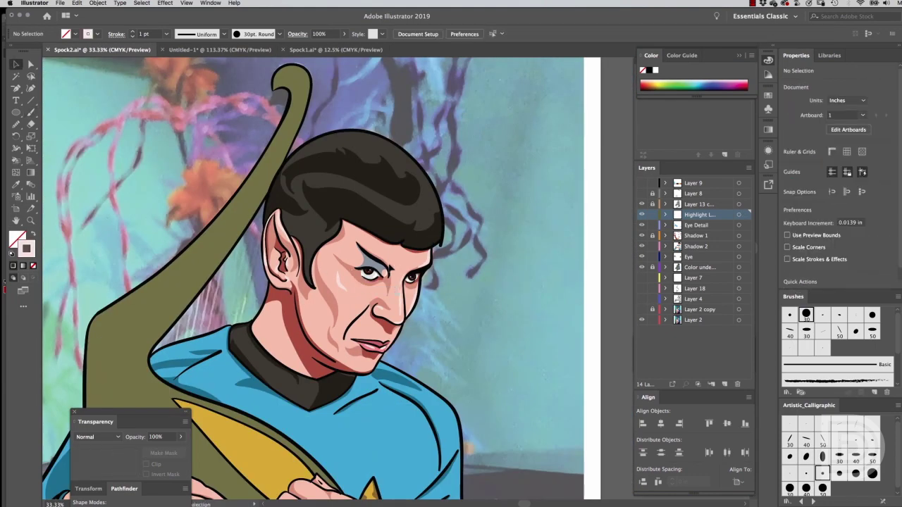
pyautogui.press('b')
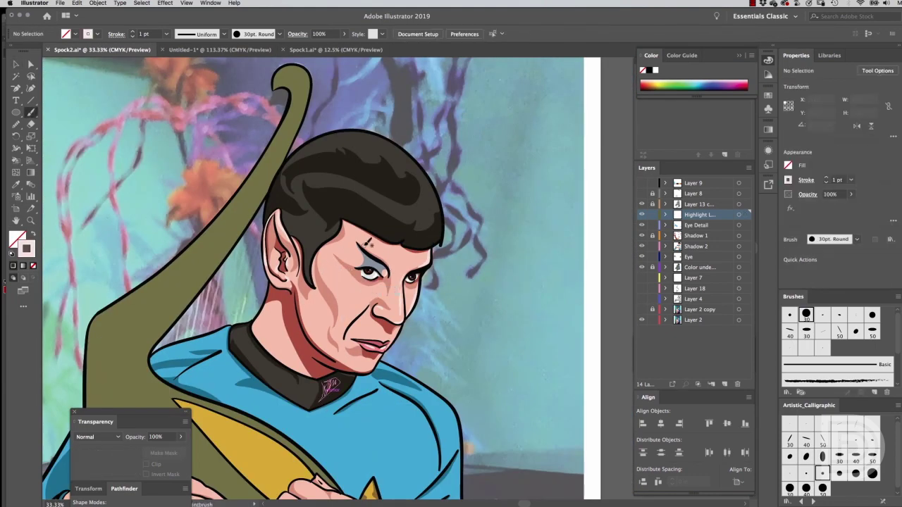
pyautogui.keyDown('alt'); pyautogui.scroll(3, 366, 275); pyautogui.keyUp('alt')
pyautogui.click(641, 267)
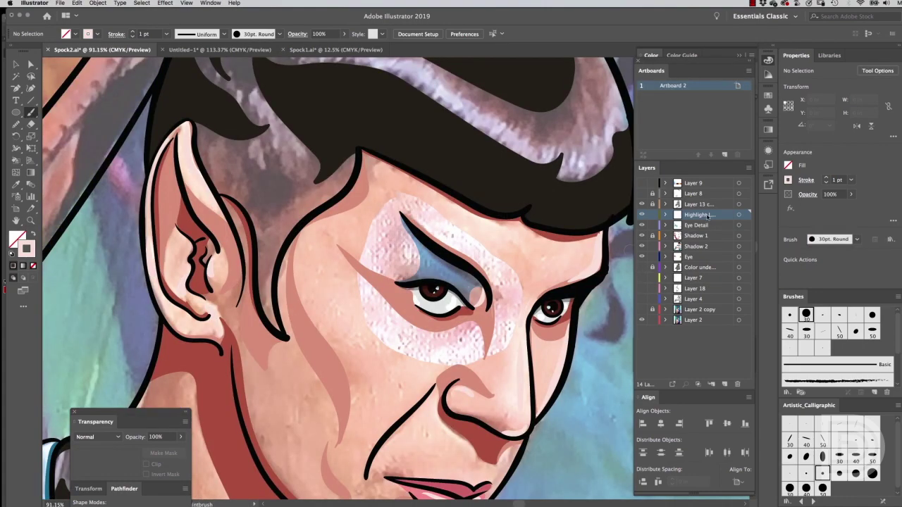
pyautogui.keyDown('alt'); pyautogui.scroll(-2, 402, 283); pyautogui.keyUp('alt')
pyautogui.keyDown('alt'); pyautogui.scroll(5, 465, 451); pyautogui.keyUp('alt')
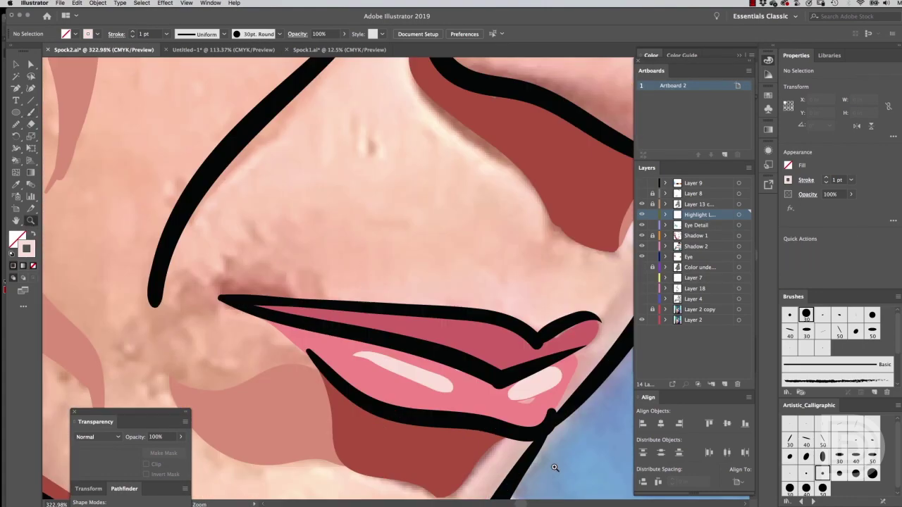
pyautogui.moveTo(297, 300); pyautogui.dragTo(446, 300)
# - Reactivate the Highlight layer and bring the hands and knife into view
pyautogui.keyDown('super'); pyautogui.click(556, 324); pyautogui.keyUp('super')
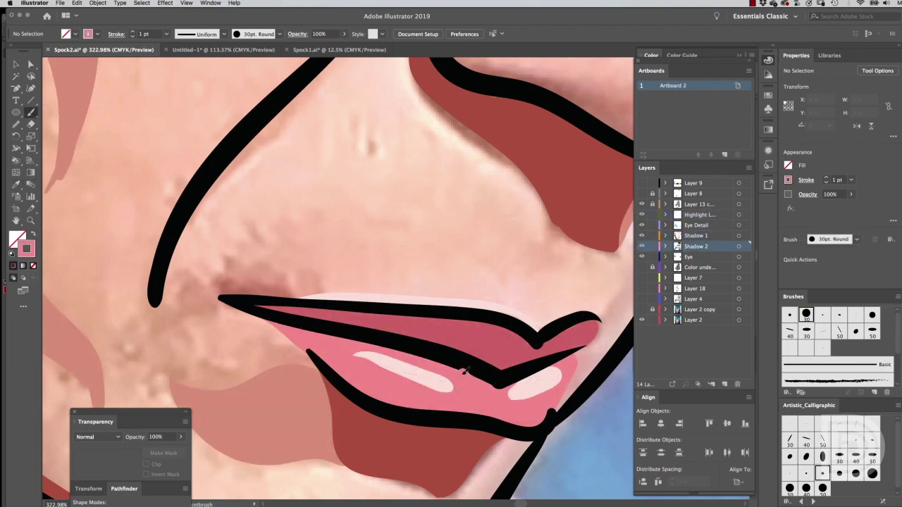
pyautogui.press('super+minus')
pyautogui.press('super+minus')
pyautogui.press('super+minus')
pyautogui.press('super+minus')
pyautogui.press('super+minus')
pyautogui.press('super+minus')
pyautogui.click(698, 214)
pyautogui.moveTo(297, 496); pyautogui.dragTo(451, 273)
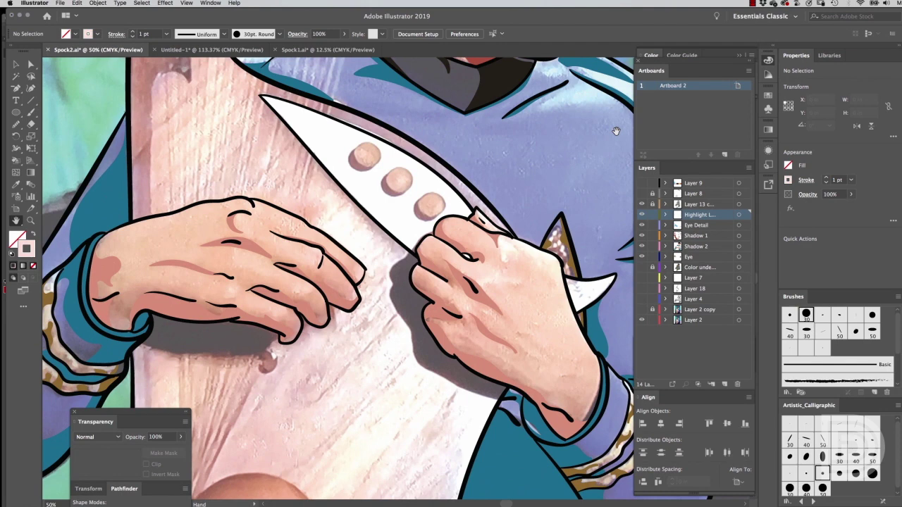
pyautogui.click(31, 112)
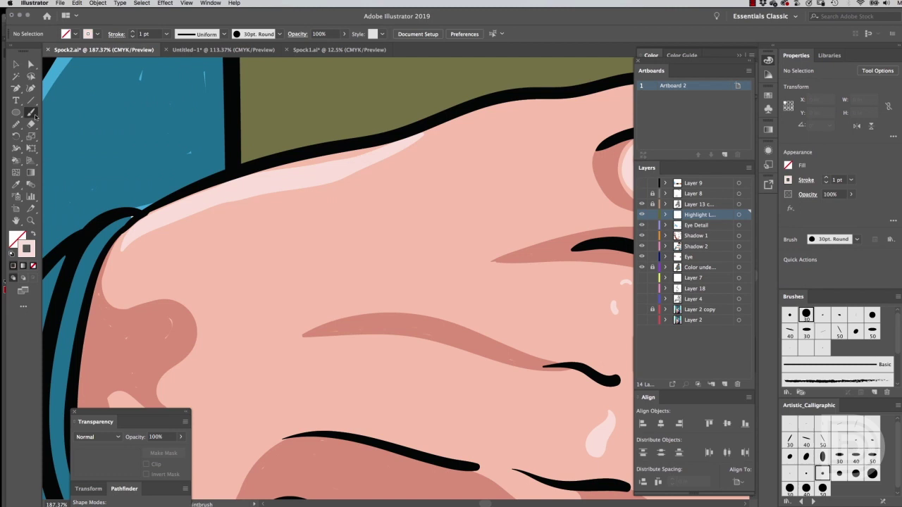
pyautogui.moveTo(121, 250); pyautogui.dragTo(216, 199)
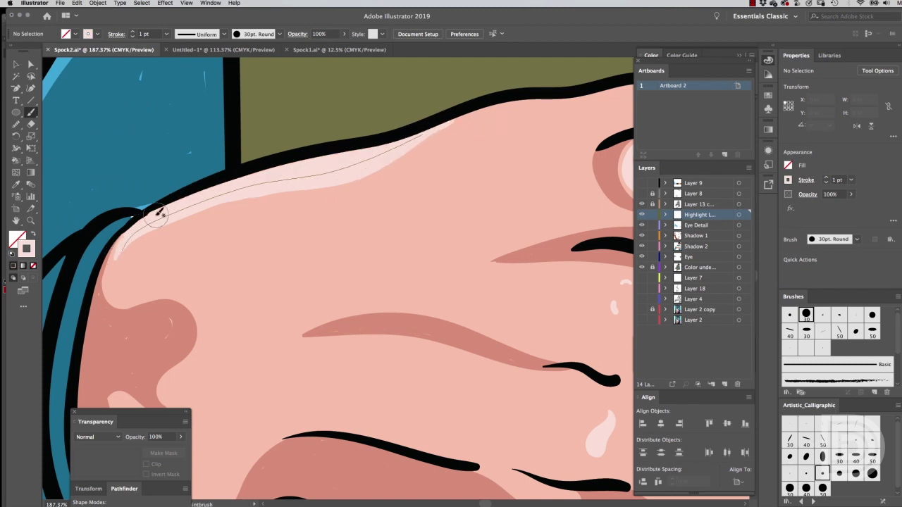
pyautogui.scroll(-3, 353, 232)
pyautogui.hscroll(3, 485, 169)
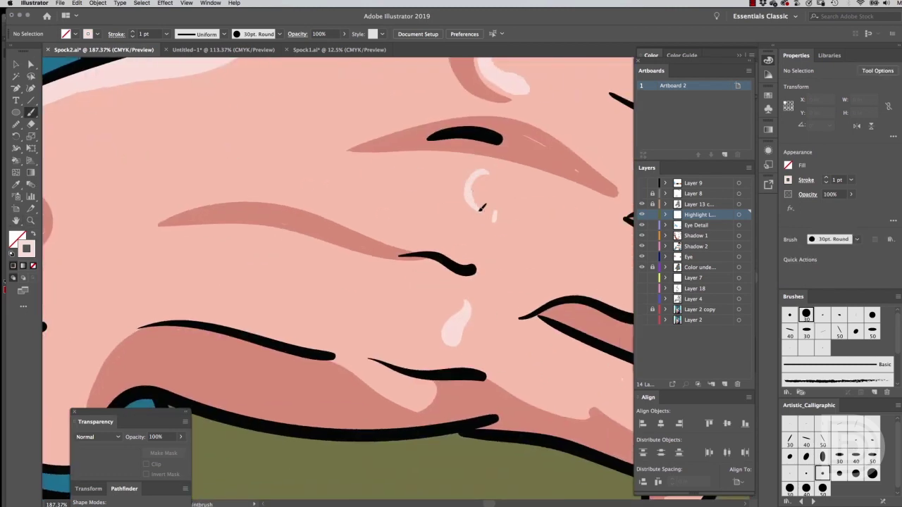
pyautogui.moveTo(471, 206); pyautogui.dragTo(480, 167)
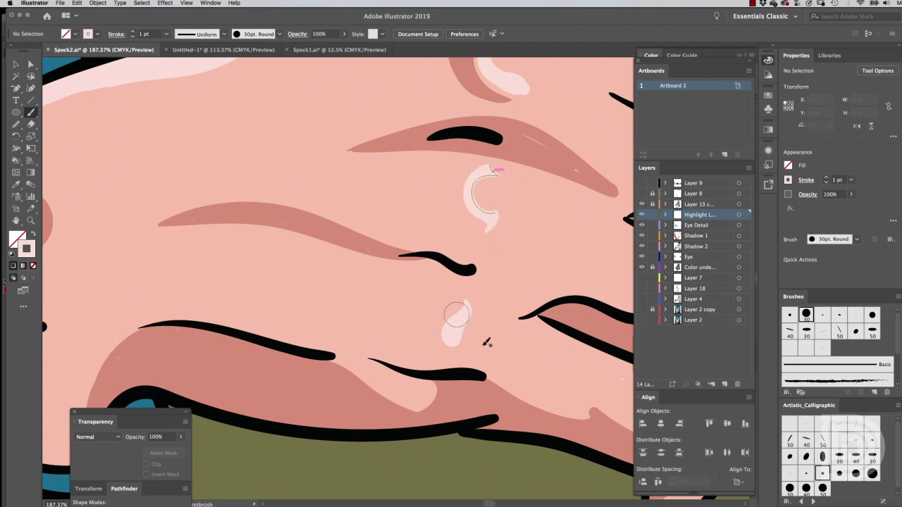
pyautogui.hscroll(-5, 487, 343)
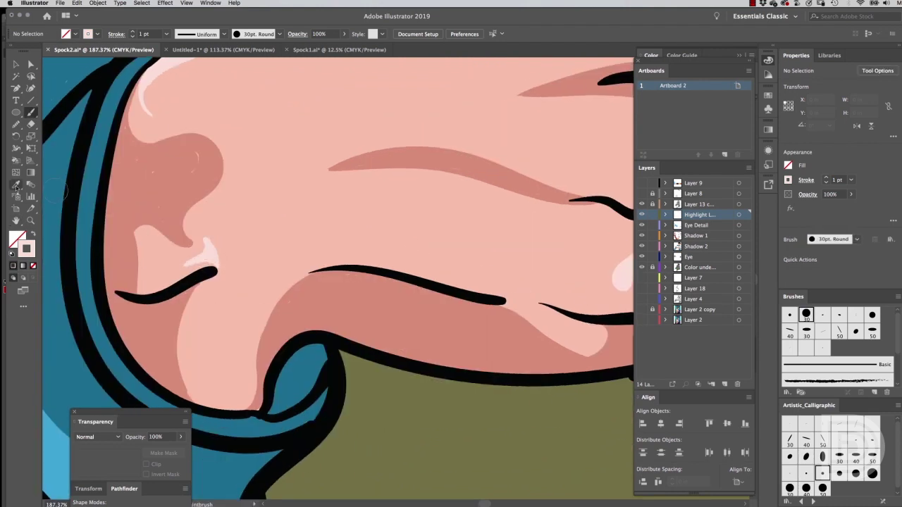
pyautogui.scroll(-10, 414, 321)
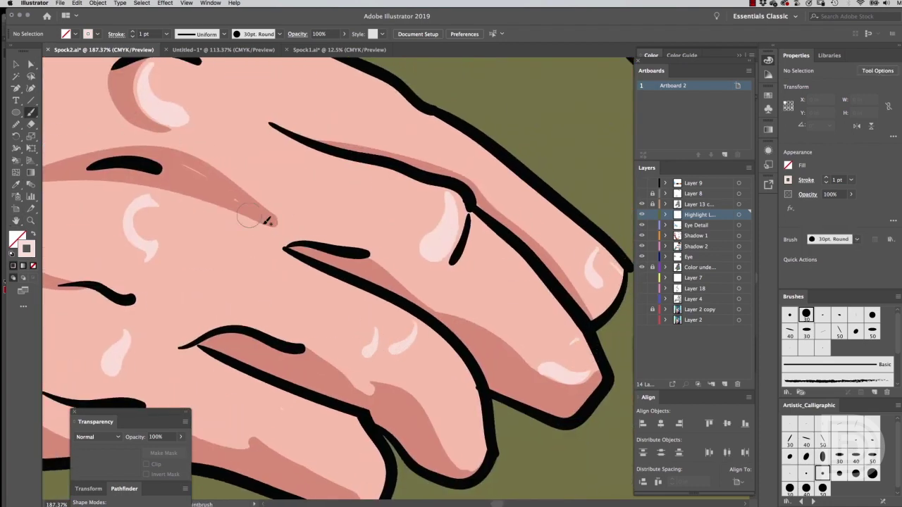
pyautogui.scroll(5, 265, 221)
pyautogui.scroll(5, 359, 281)
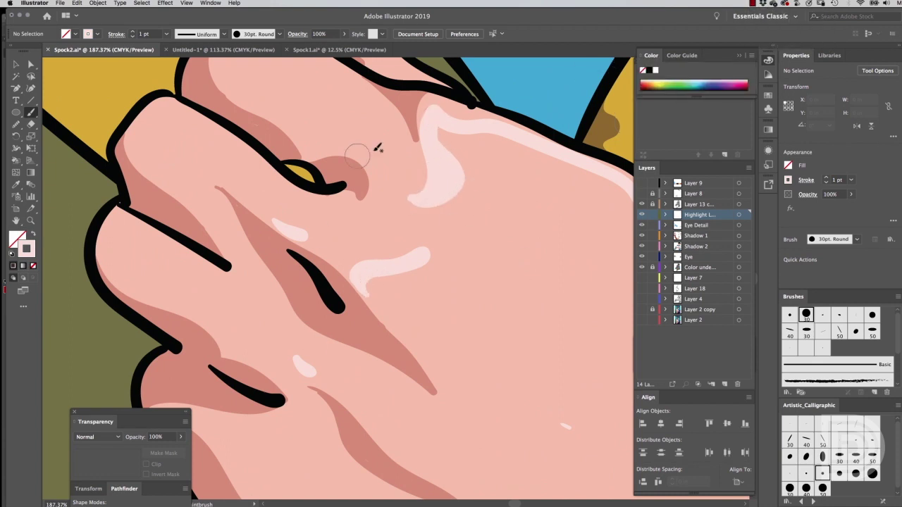
pyautogui.scroll(-3, 385, 205)
pyautogui.scroll(-3, 322, 137)
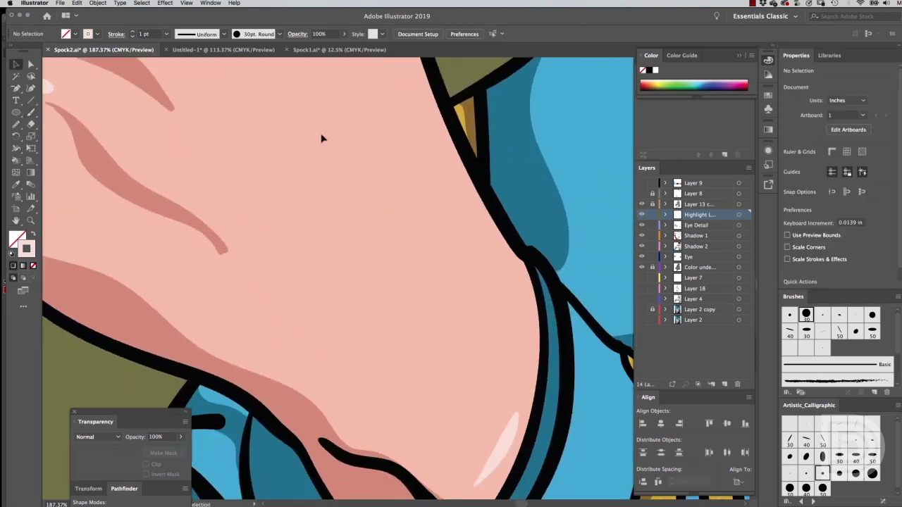
pyautogui.scroll(-3, 322, 136)
pyautogui.scroll(6, 486, 278)
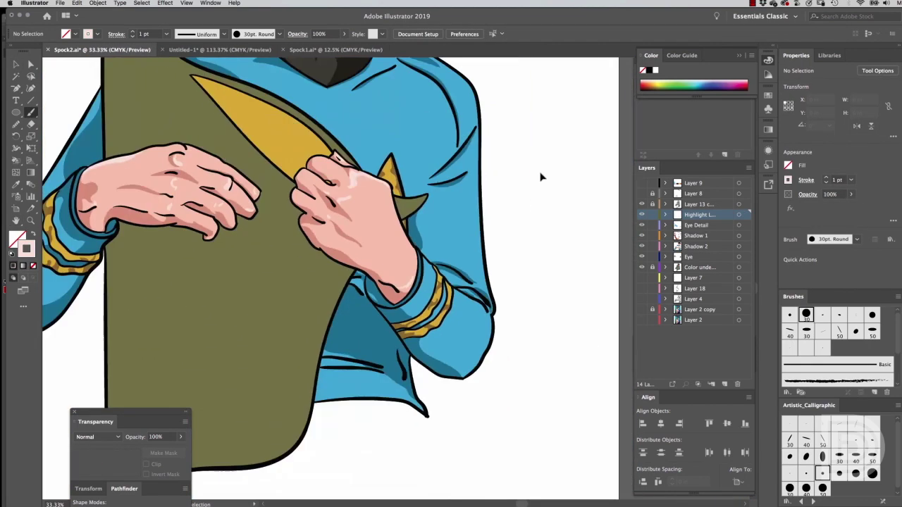
# - Pick up light blue, show the reference painting, and move the Highlight layer below the shadows
pyautogui.moveTo(179, 199); pyautogui.dragTo(198, 287)
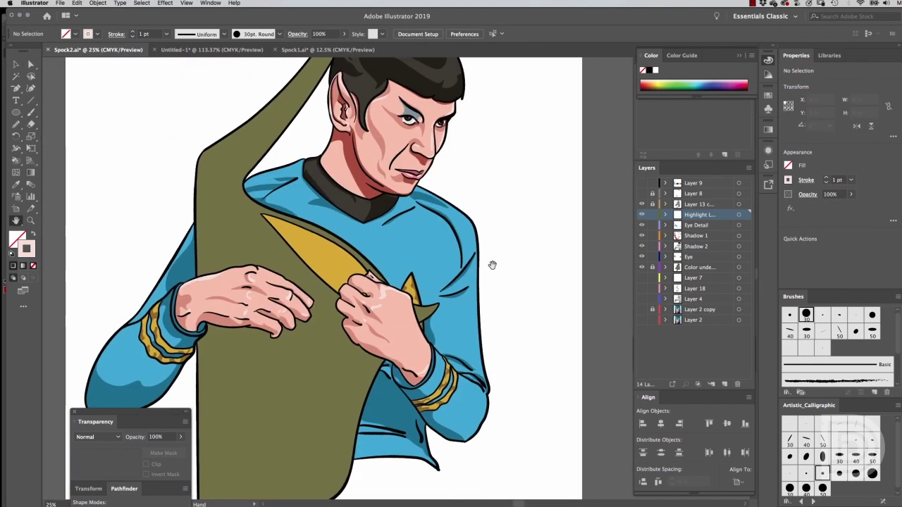
pyautogui.moveTo(508, 233); pyautogui.dragTo(541, 244)
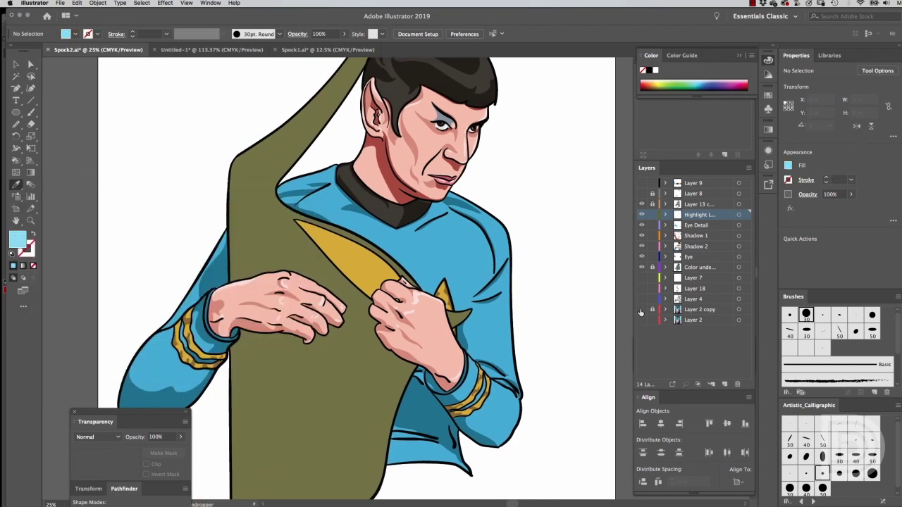
pyautogui.click(641, 267)
pyautogui.click(642, 320)
pyautogui.moveTo(698, 214); pyautogui.dragTo(698, 240)
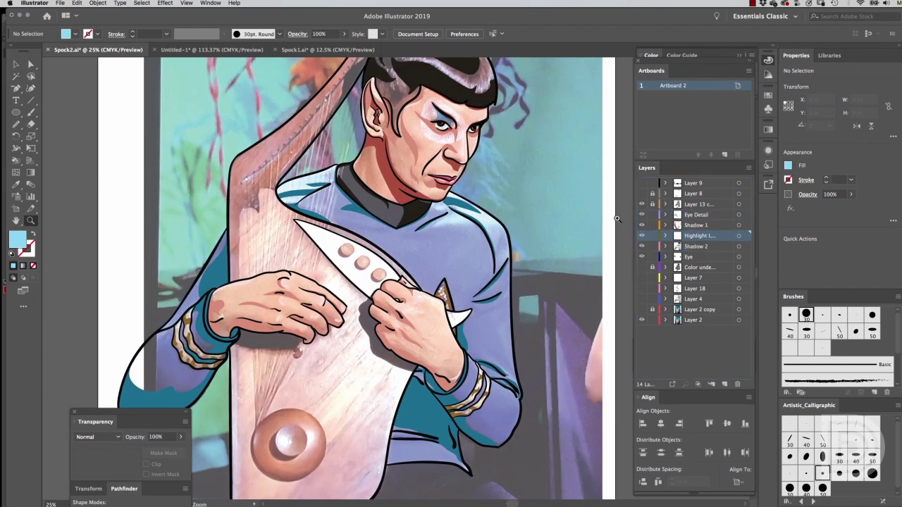
pyautogui.press('z')
pyautogui.moveTo(296, 182); pyautogui.dragTo(167, 165)
pyautogui.press('b')
# - Paint light-blue highlights along the collar edge and the upper and lower teal bands
pyautogui.moveTo(238, 219); pyautogui.dragTo(275, 188)
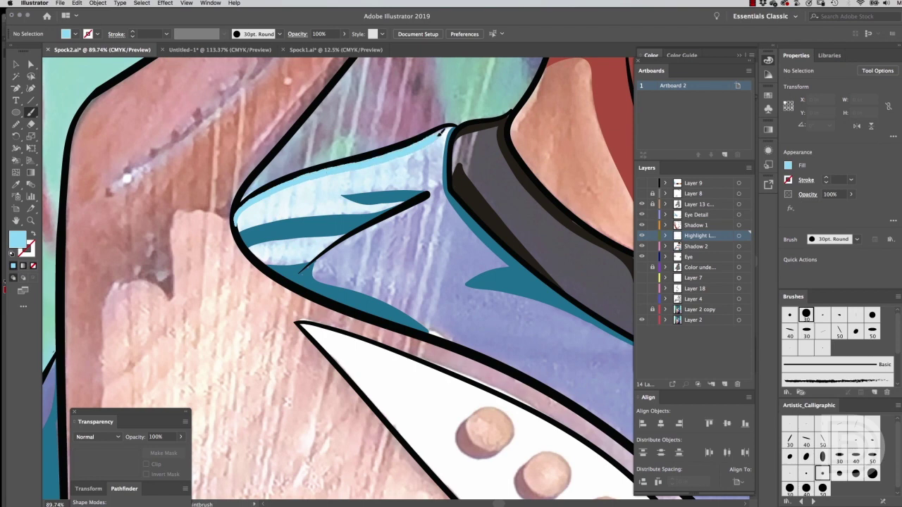
pyautogui.hotkey('ctrl', 'z')
pyautogui.hotkey('ctrl', 'z')
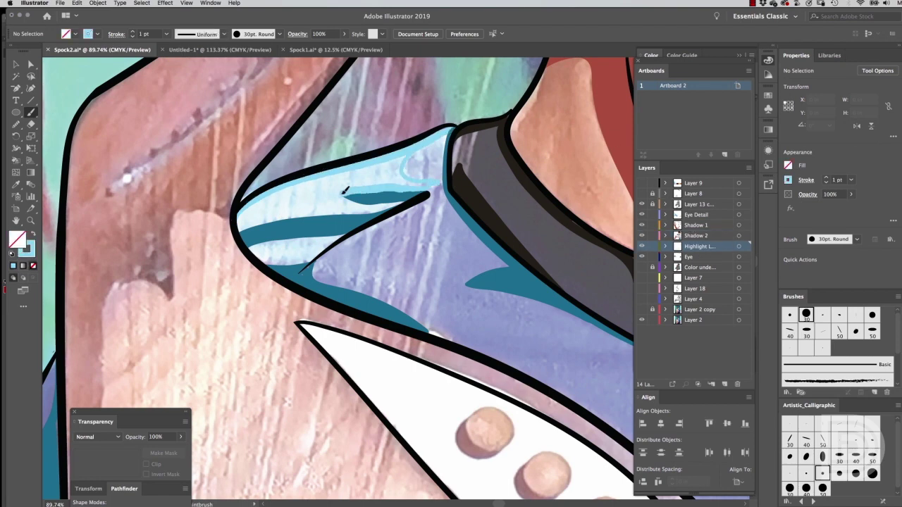
pyautogui.moveTo(345, 190); pyautogui.dragTo(340, 200)
pyautogui.moveTo(248, 248); pyautogui.dragTo(337, 235)
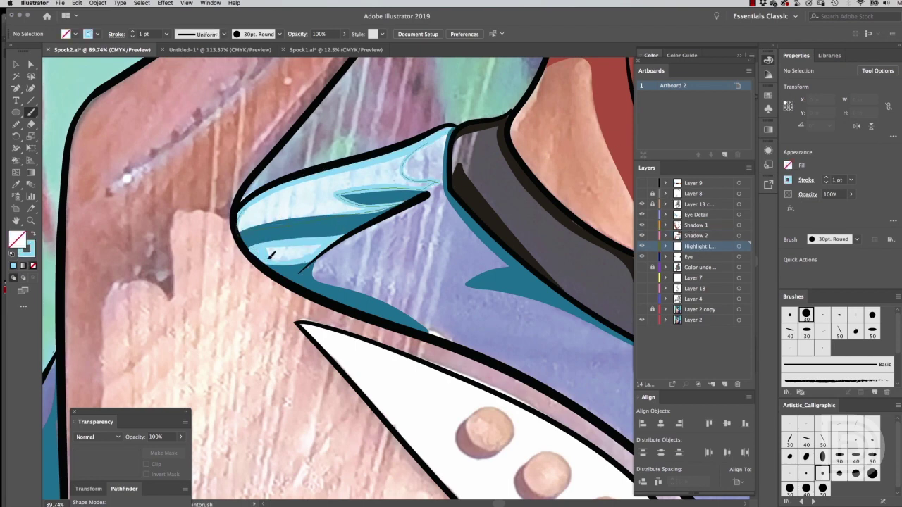
pyautogui.moveTo(240, 225); pyautogui.dragTo(393, 160)
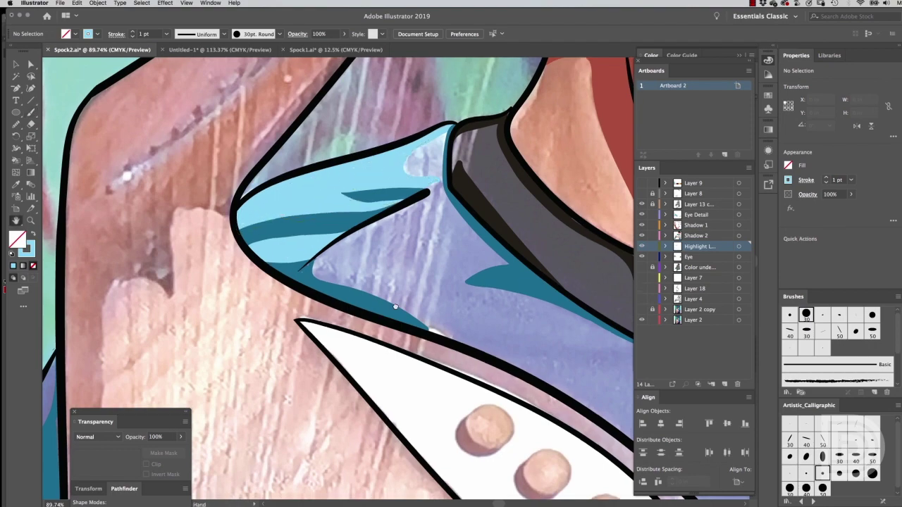
# - Hatch light-blue highlight strokes onto the blue shoulder
pyautogui.hscroll(10, 433, 139)
pyautogui.scroll(-2, 433, 140)
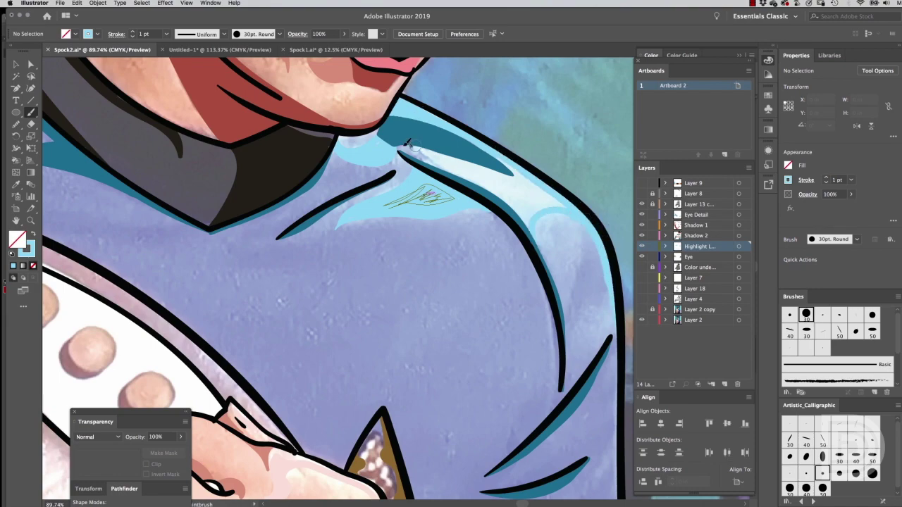
pyautogui.moveTo(507, 156); pyautogui.dragTo(431, 198)
pyautogui.moveTo(536, 181); pyautogui.dragTo(465, 215)
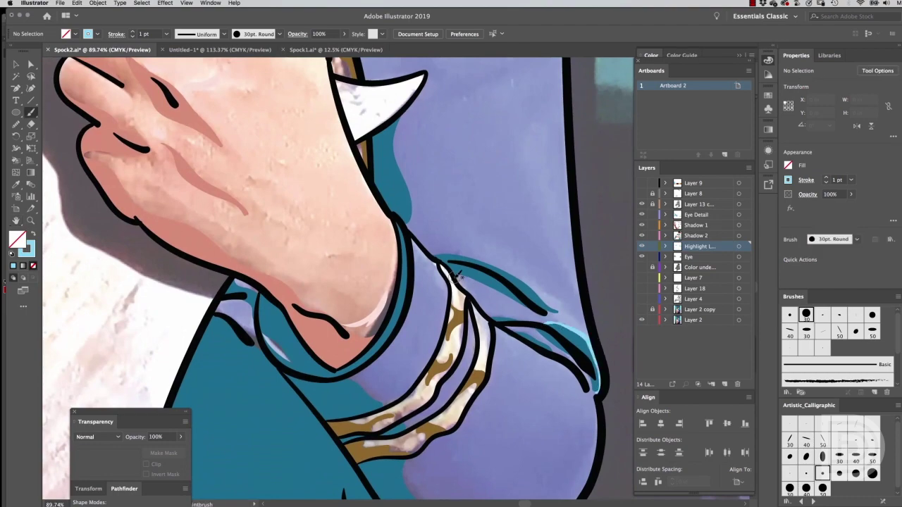
pyautogui.hotkey('ctrl', '-')
pyautogui.hotkey('ctrl', '-')
pyautogui.hotkey('ctrl', '-')
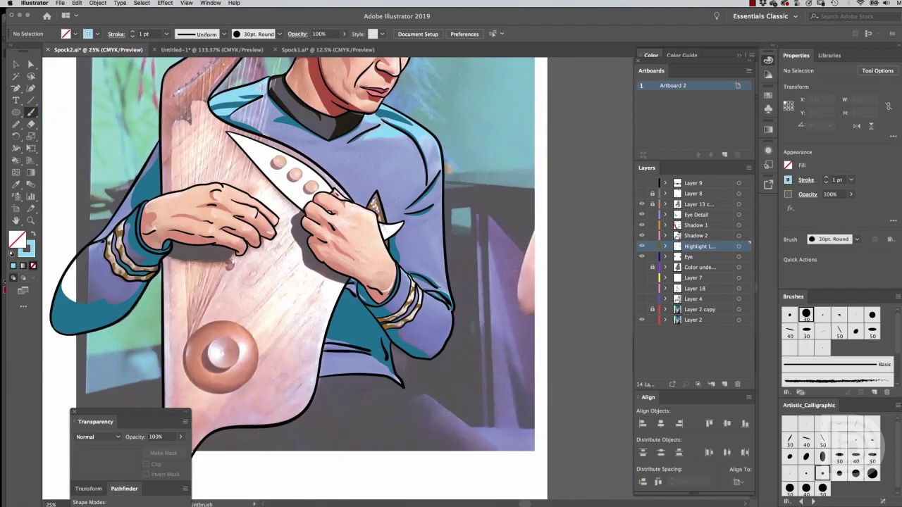
# - Paint a light-blue highlight along the sleeve's right edge
pyautogui.scroll(5, 421, 239)
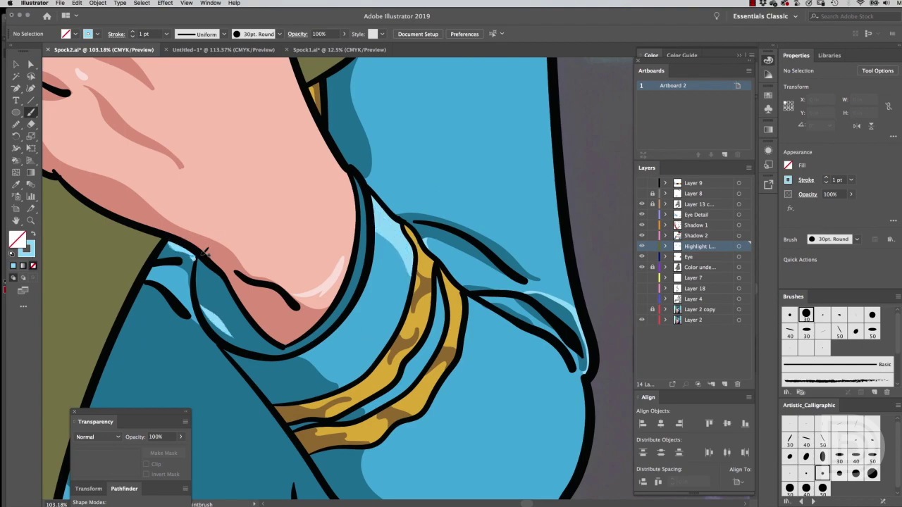
pyautogui.scroll(-3, 204, 253)
pyautogui.scroll(5, 204, 252)
pyautogui.hscroll(5, 352, 211)
pyautogui.moveTo(337, 257); pyautogui.dragTo(393, 149)
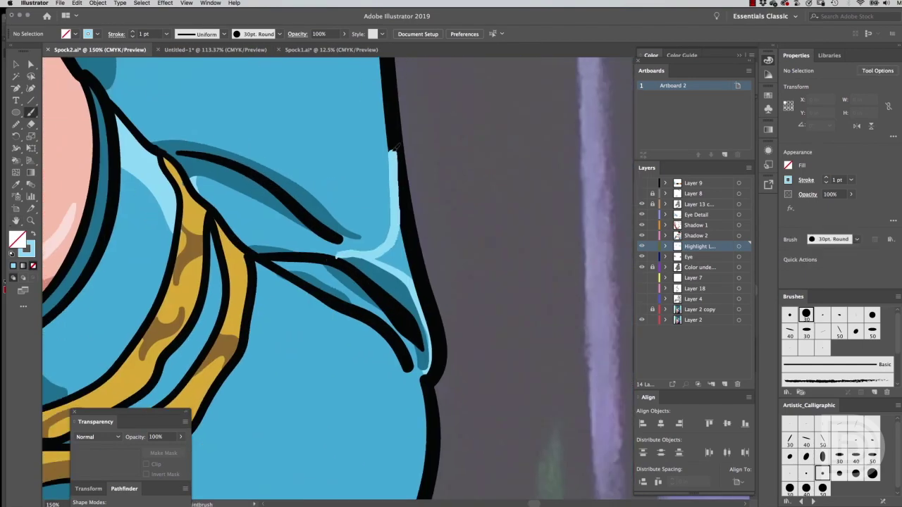
# - Paint a light-blue highlight on the shoulder spike's edge beside the hand
pyautogui.hotkey('ctrl', '0')
pyautogui.scroll(3, 465, 309)
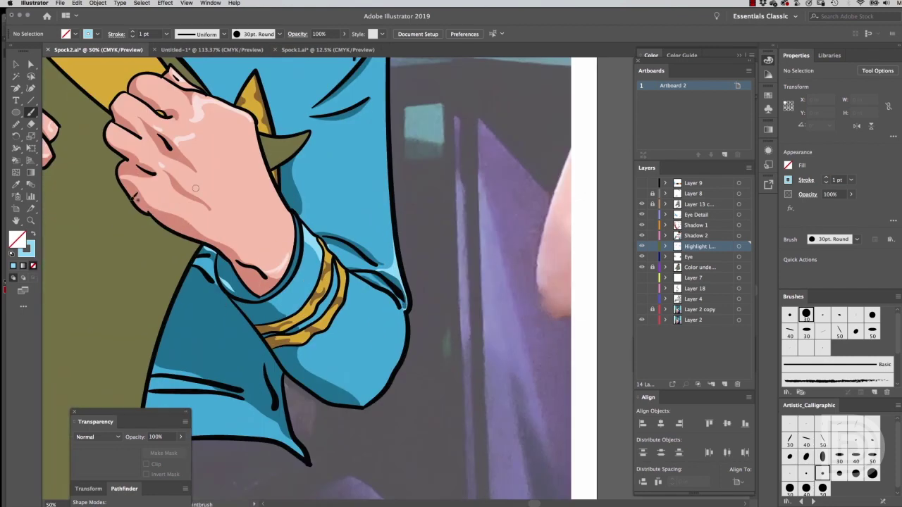
pyautogui.moveTo(106, 43); pyautogui.dragTo(46, 108)
pyautogui.click(31, 112)
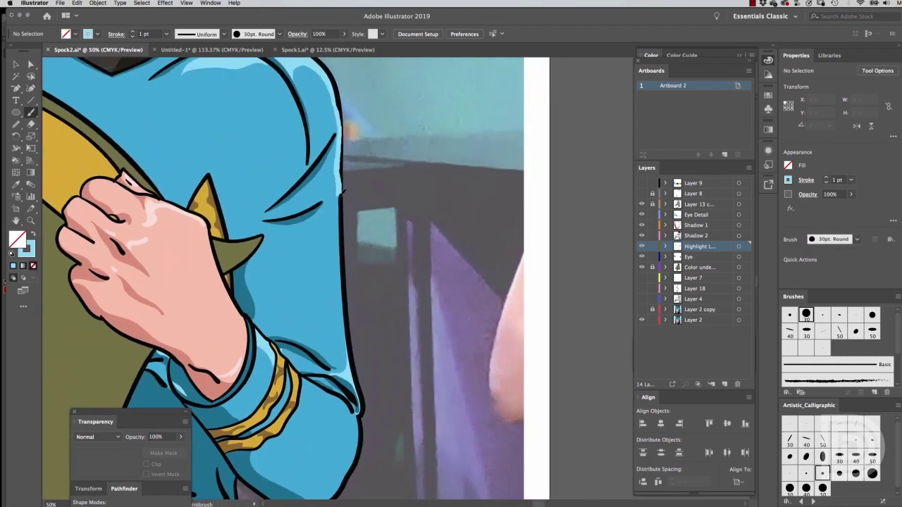
pyautogui.scroll(5, 210, 178)
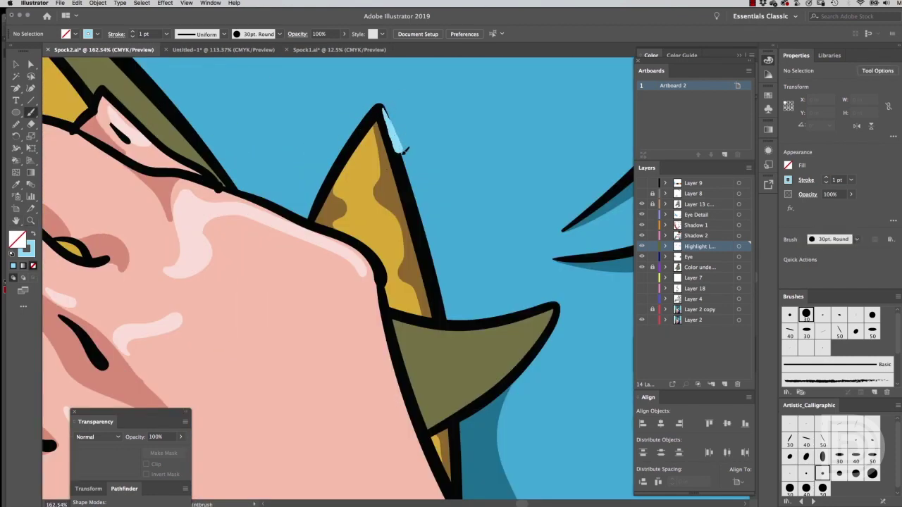
pyautogui.moveTo(401, 101); pyautogui.dragTo(448, 310)
pyautogui.hotkey('ctrl', '-')
pyautogui.hotkey('ctrl', '-')
pyautogui.hotkey('ctrl', '-')
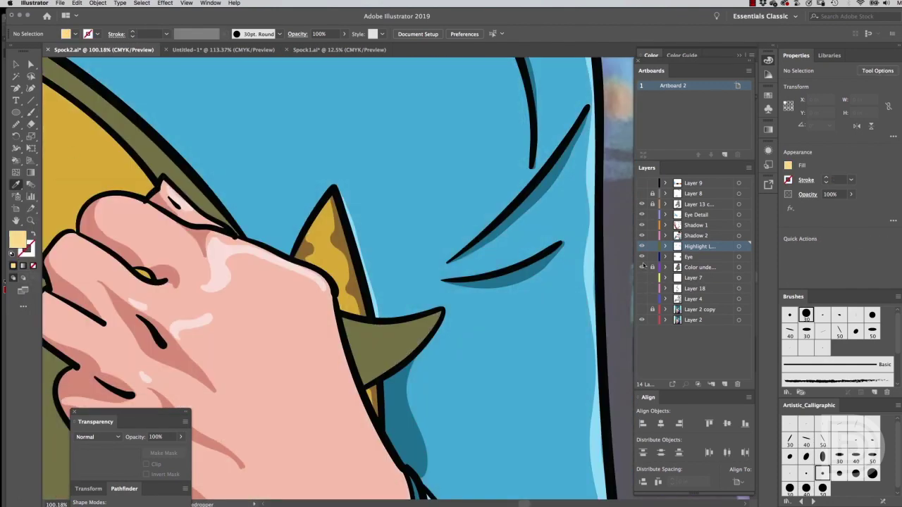
# - With the colour underlay hidden, set pale yellow as the brush stroke colour, then restore the underlay
pyautogui.click(642, 267)
pyautogui.press('b')
pyautogui.hotkey('shift', 'x')
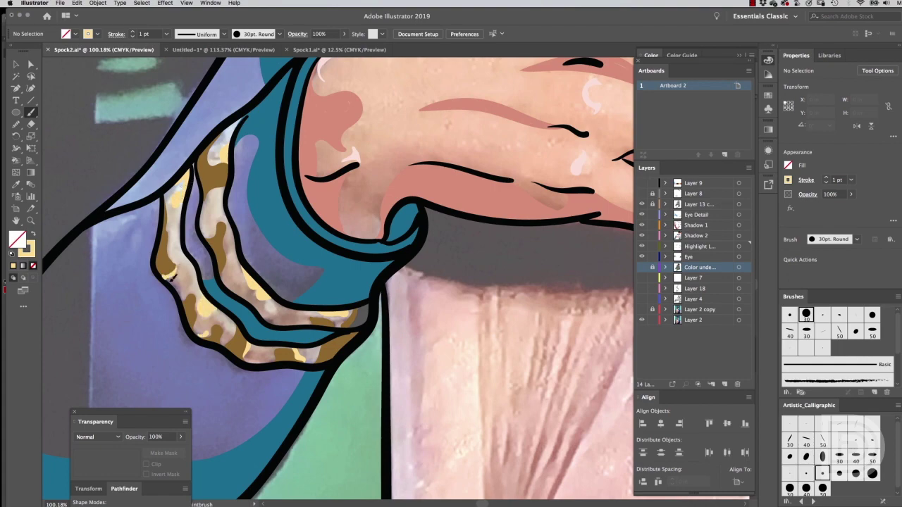
pyautogui.click(641, 267)
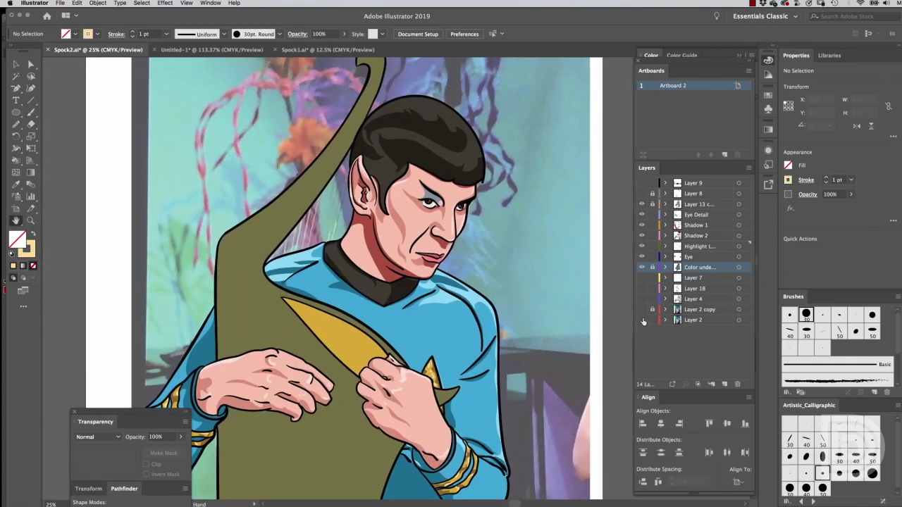
# - Paint light grey Paintbrush highlight streaks across the top of Spock's hair, redrawing one stroke
pyautogui.click(641, 320)
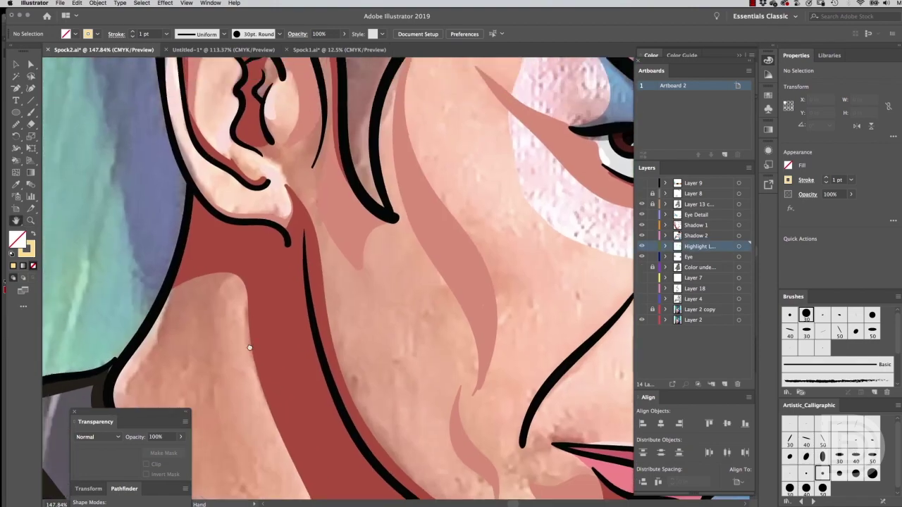
pyautogui.moveTo(249, 347)
pyautogui.mouseDown()
pyautogui.moveTo(263, 246)
pyautogui.moveTo(381, 493)
pyautogui.mouseUp()
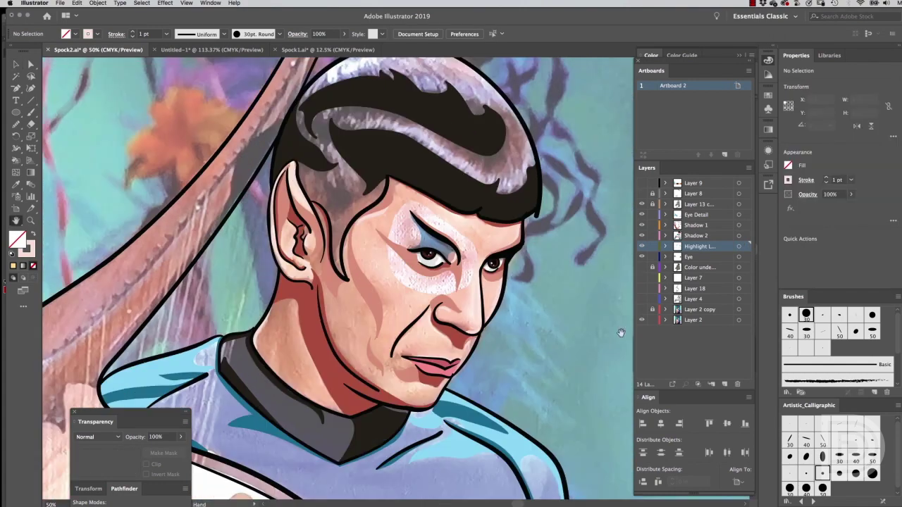
pyautogui.press('Return')
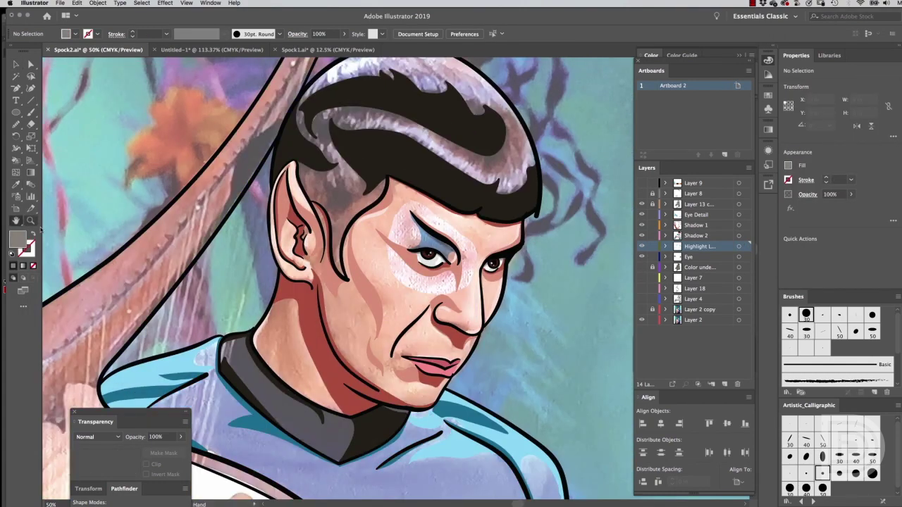
pyautogui.moveTo(324, 240)
pyautogui.mouseDown()
pyautogui.moveTo(544, 325)
pyautogui.moveTo(596, 331)
pyautogui.mouseUp()
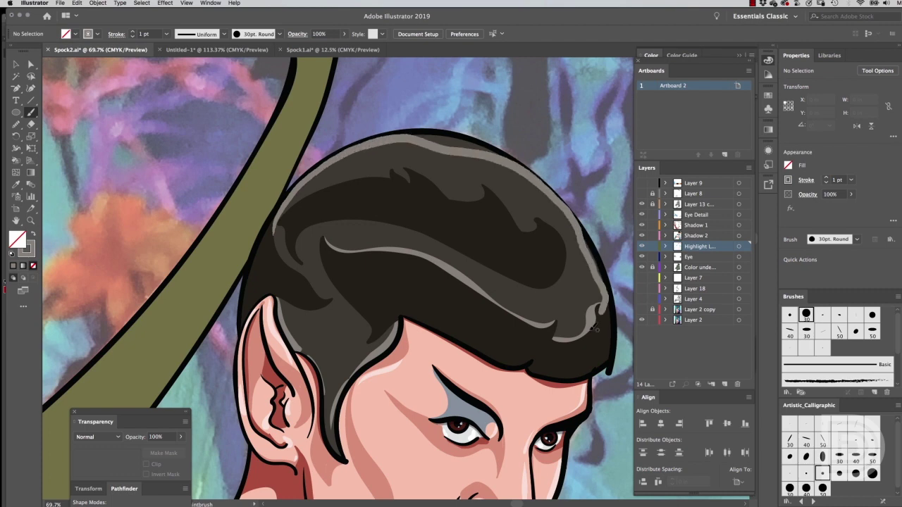
pyautogui.hotkey('ctrl', 'z')
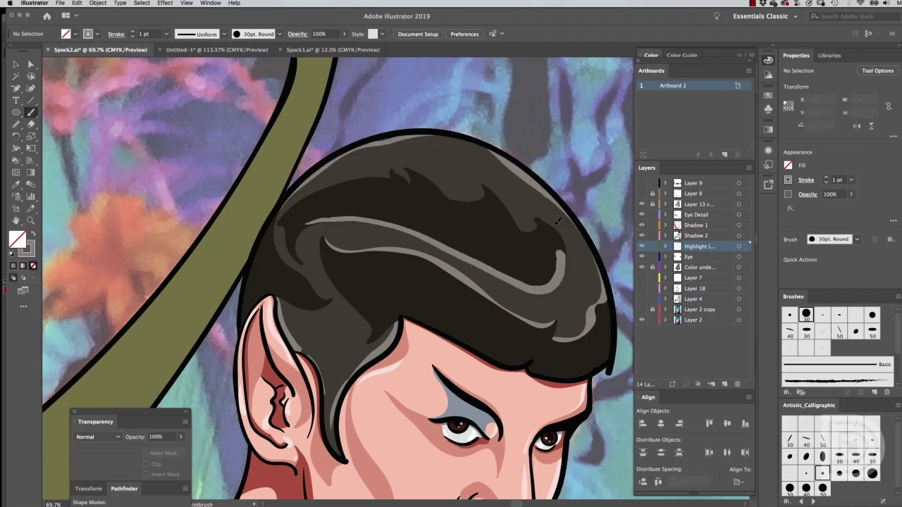
pyautogui.hotkey('ctrl', 'z')
pyautogui.moveTo(293, 210); pyautogui.dragTo(404, 183)
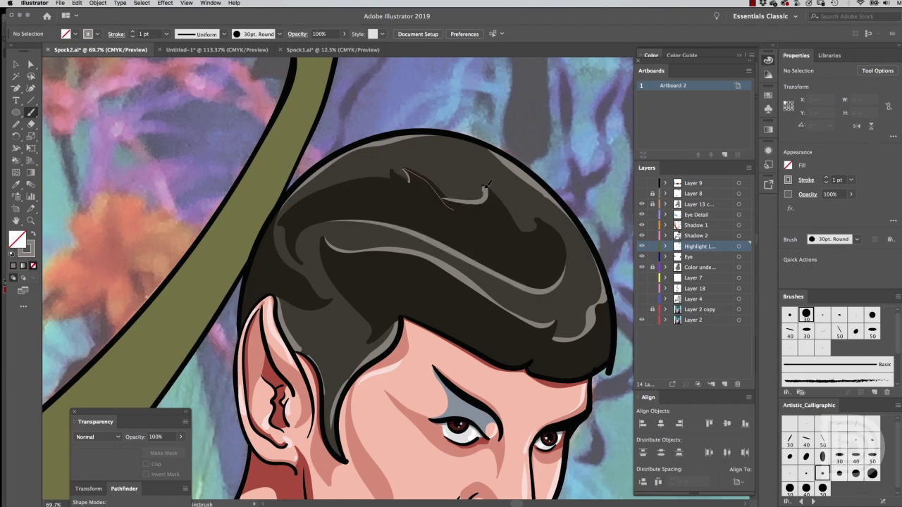
pyautogui.hotkey('ctrl', '-')
pyautogui.hotkey('ctrl', '-')
pyautogui.hotkey('ctrl', '-')
# - Check the colours of the hair highlight and matching shadow paths, then deselect everything
pyautogui.press('v')
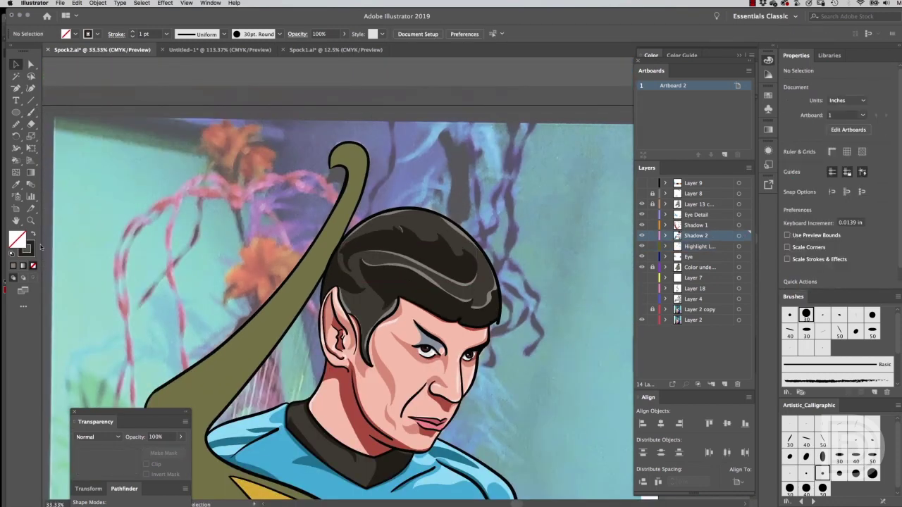
pyautogui.click(416, 262)
pyautogui.doubleClick(27, 248)
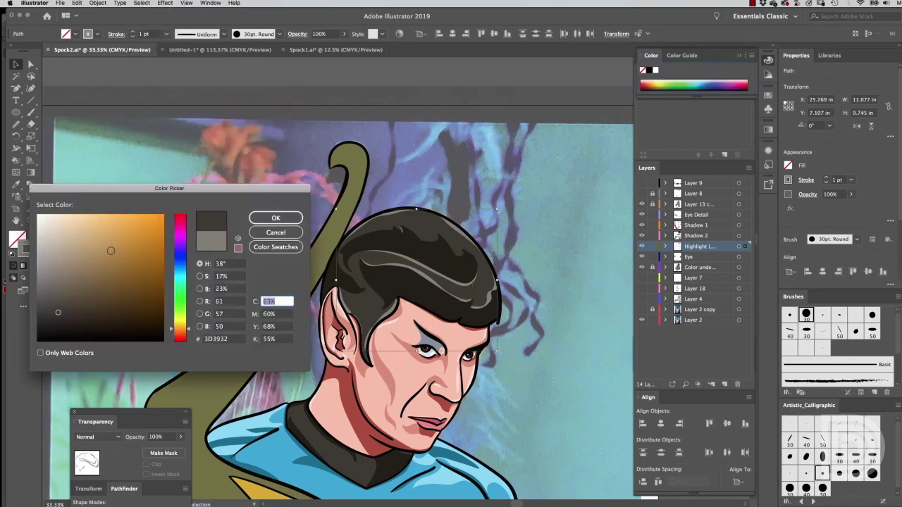
pyautogui.press('Escape')
pyautogui.click(380, 250)
pyautogui.click(142, 3)
pyautogui.click(253, 152)
pyautogui.doubleClick(26, 248)
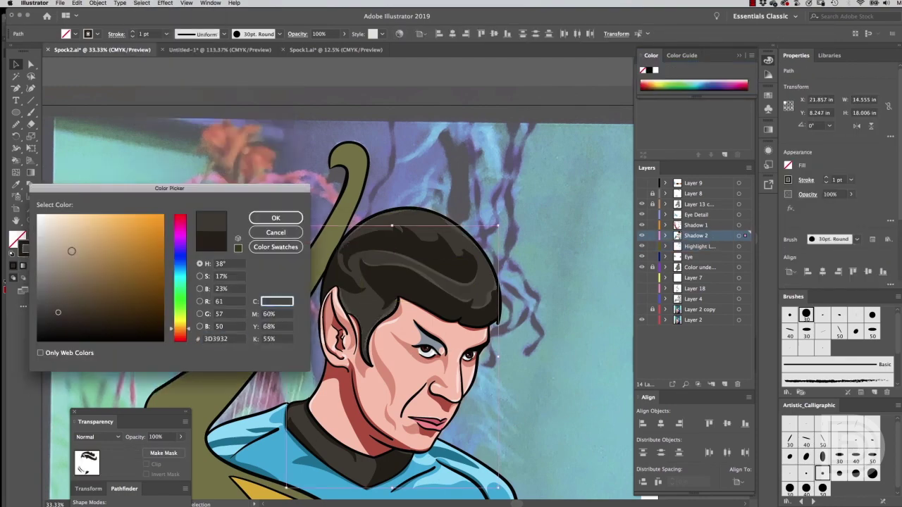
pyautogui.click(276, 218)
pyautogui.hotkey('ctrl', 'shift', 'a')
# - Toggle the reference photo layer off and on and zoom in on Spock's torso
pyautogui.hotkey('ctrl', '-')
pyautogui.hotkey('ctrl', '-')
pyautogui.hotkey('ctrl', '-')
pyautogui.click(641, 320)
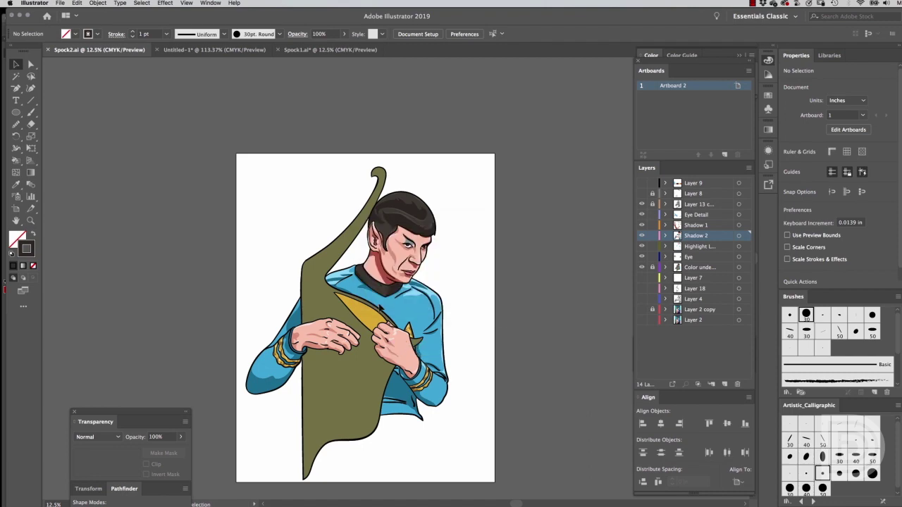
pyautogui.click(641, 320)
pyautogui.press('z')
pyautogui.click(419, 339)
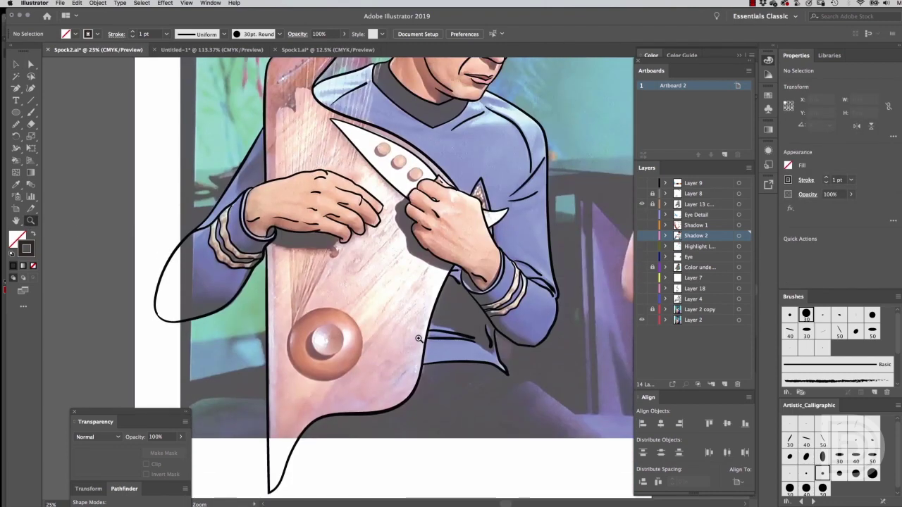
pyautogui.moveTo(418, 339); pyautogui.dragTo(24, 212)
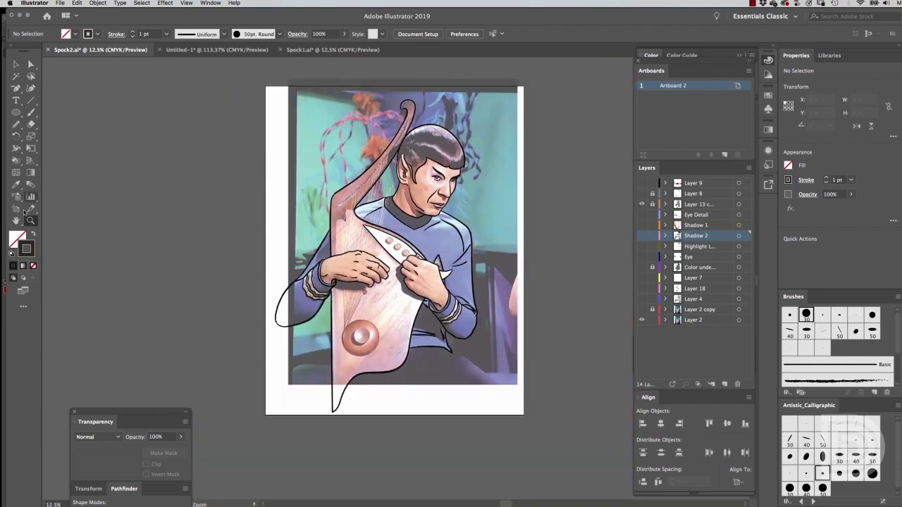
# - Create a Lute Strings layer and draw a 5 pt string line down the lute body
pyautogui.scroll(2, 411, 220)
pyautogui.click(724, 384)
pyautogui.doubleClick(694, 235)
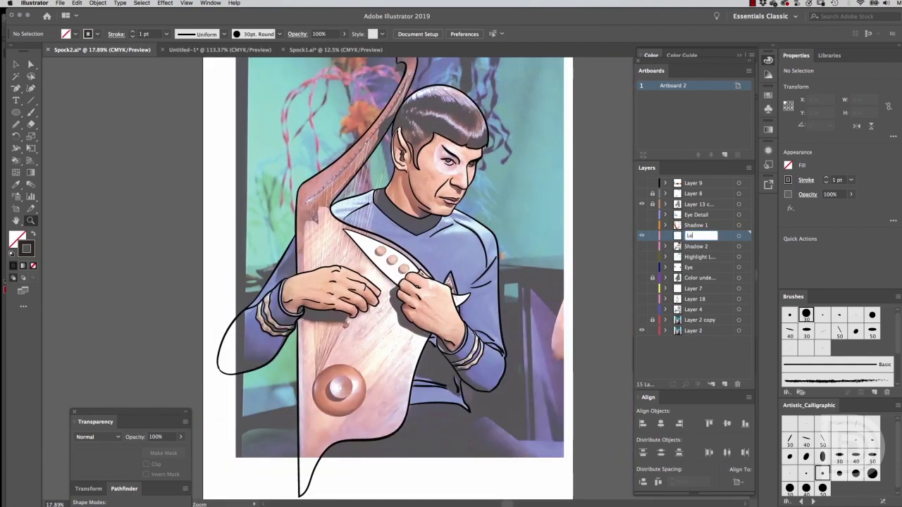
pyautogui.hotkey('ctrl', '=')
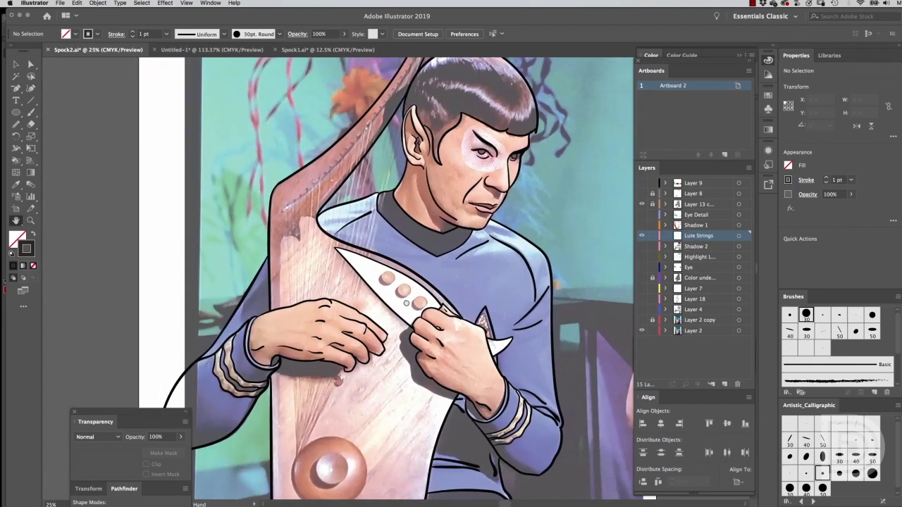
pyautogui.press('b')
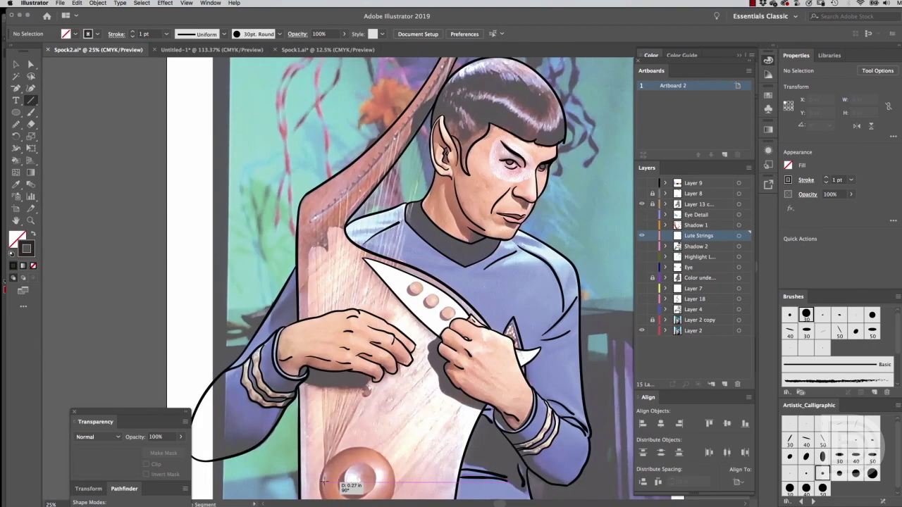
pyautogui.moveTo(322, 494)
pyautogui.mouseDown()
pyautogui.moveTo(315, 215)
pyautogui.moveTo(440, 63)
pyautogui.mouseUp()
pyautogui.press('v')
pyautogui.click(134, 33)
# - Blend the string lines with a set number of steps to fill the lute with strings
pyautogui.press('a')
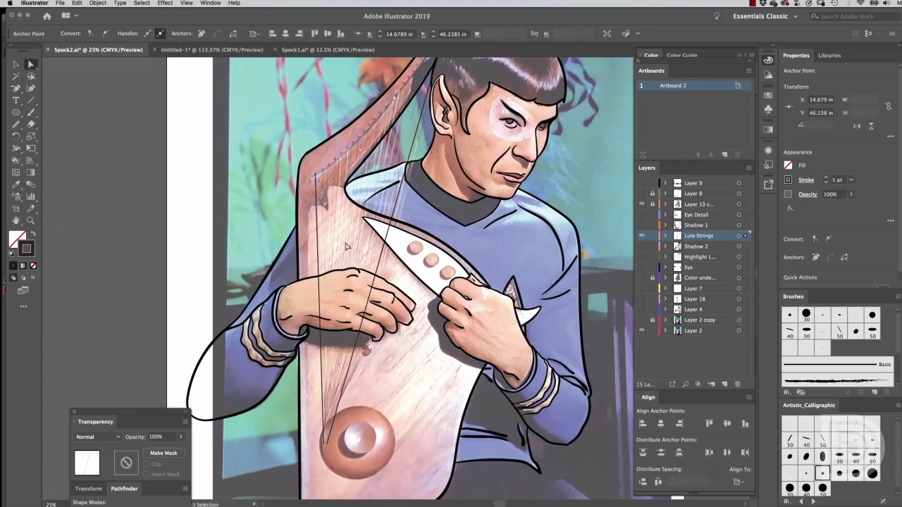
pyautogui.hotkey('ctrl', '+')
pyautogui.moveTo(384, 141); pyautogui.dragTo(236, 312)
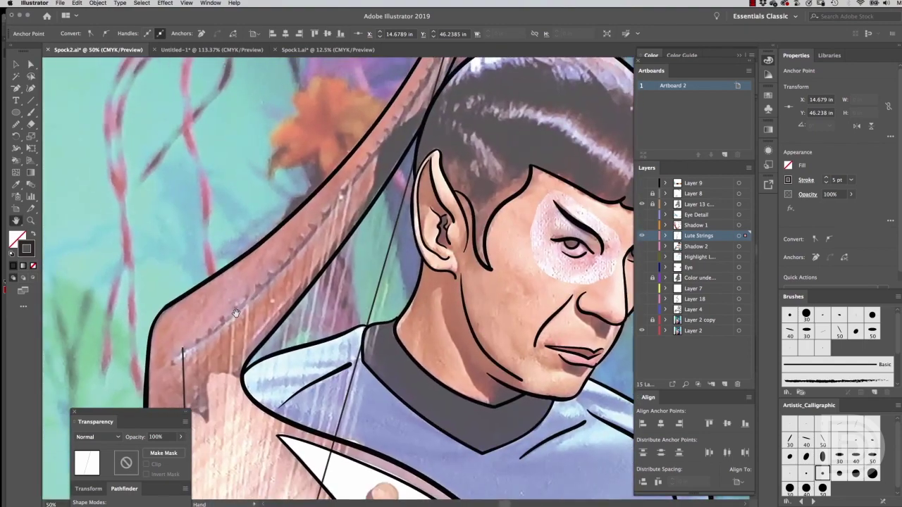
pyautogui.press('z')
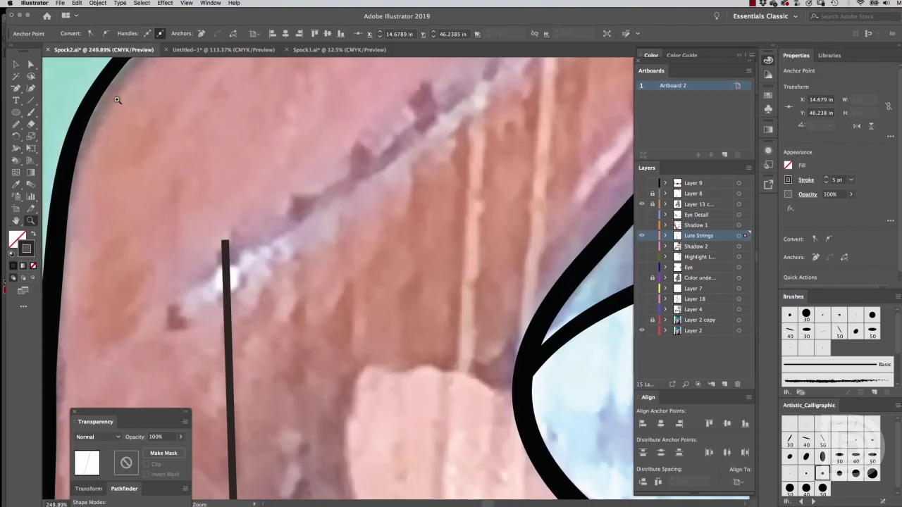
pyautogui.moveTo(458, 267); pyautogui.dragTo(500, 241)
pyautogui.press('a')
pyautogui.press('w')
pyautogui.press('Return')
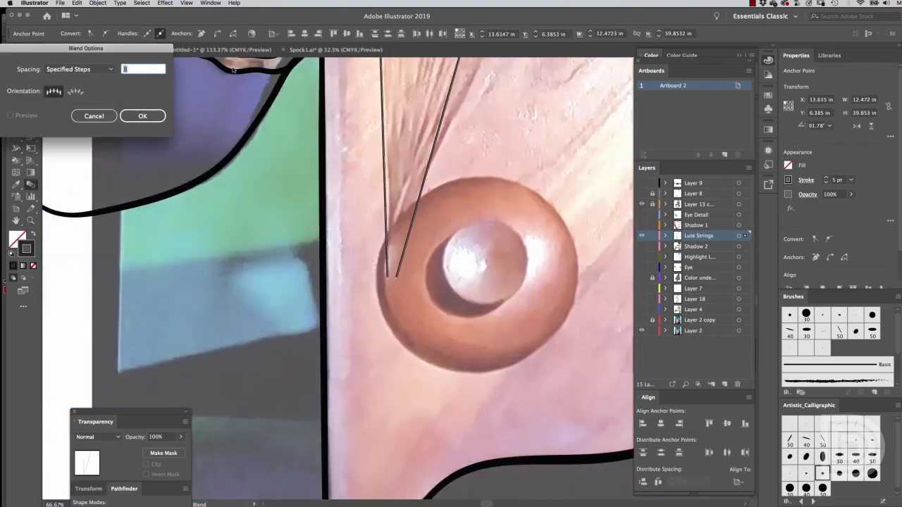
pyautogui.write('20')
pyautogui.press('Return')
pyautogui.press('super+0')
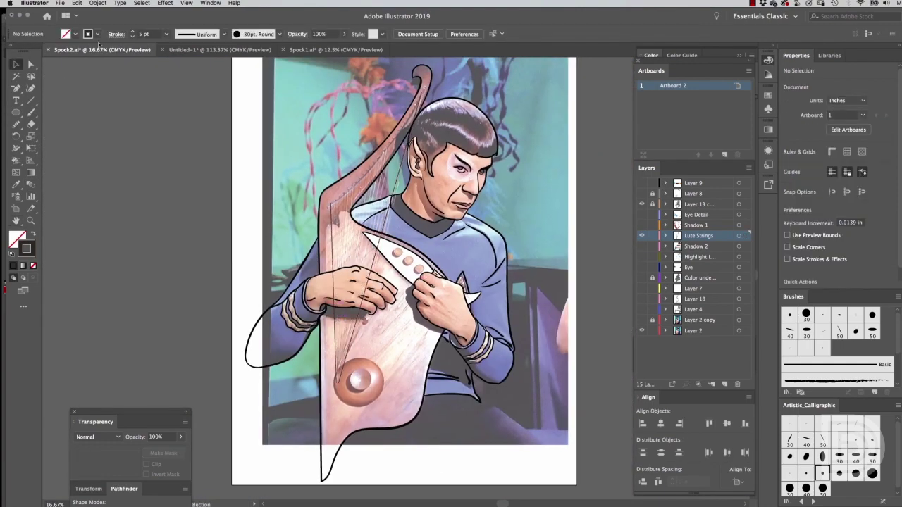
# - Reshape the string blend by moving an end point of one string
pyautogui.click(374, 211)
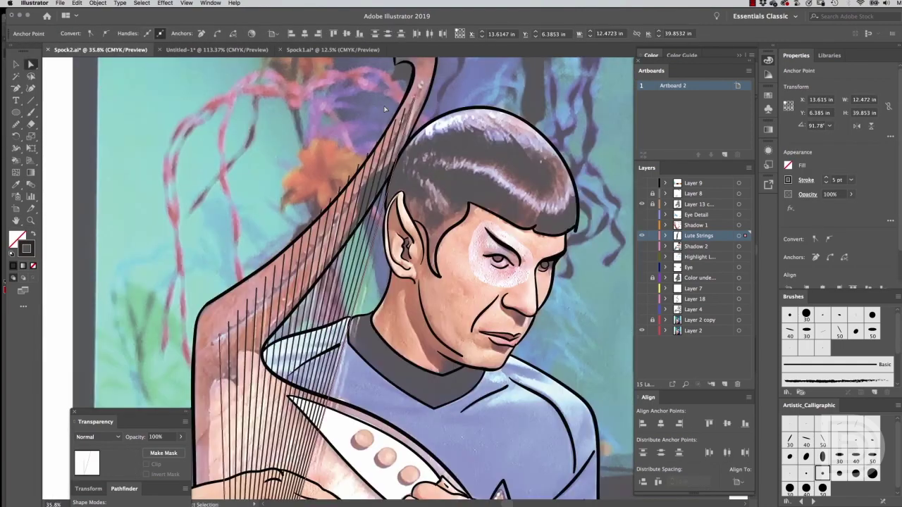
pyautogui.scroll(3, 401, 70)
pyautogui.click(641, 205)
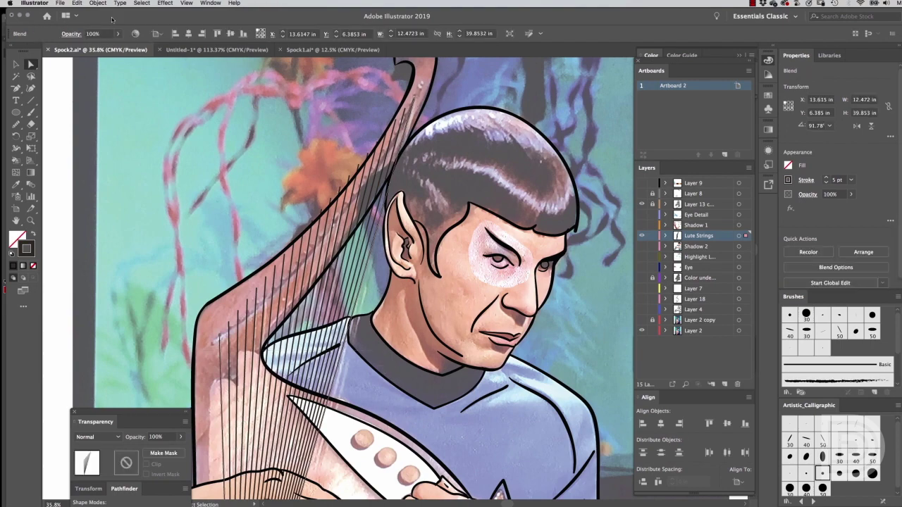
pyautogui.moveTo(421, 85)
pyautogui.mouseDown()
pyautogui.moveTo(413, 140)
pyautogui.moveTo(393, 181)
pyautogui.moveTo(359, 169)
pyautogui.moveTo(342, 186)
pyautogui.moveTo(331, 239)
pyautogui.moveTo(304, 262)
pyautogui.moveTo(314, 186)
pyautogui.moveTo(243, 253)
pyautogui.mouseUp()
pyautogui.scroll(-5, 423, 176)
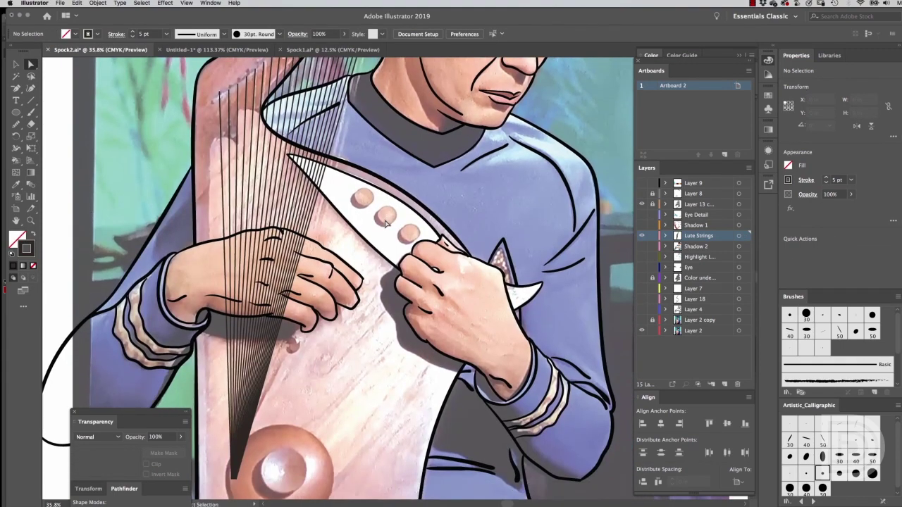
pyautogui.scroll(8, 441, 106)
pyautogui.scroll(-5, 363, 323)
pyautogui.scroll(-1, 363, 323)
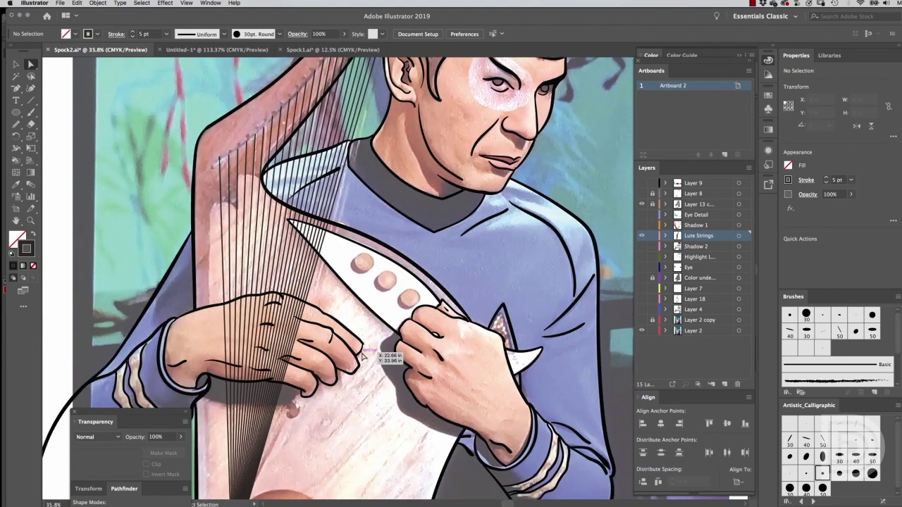
pyautogui.scroll(-1, 358, 327)
pyautogui.scroll(-3, 493, 324)
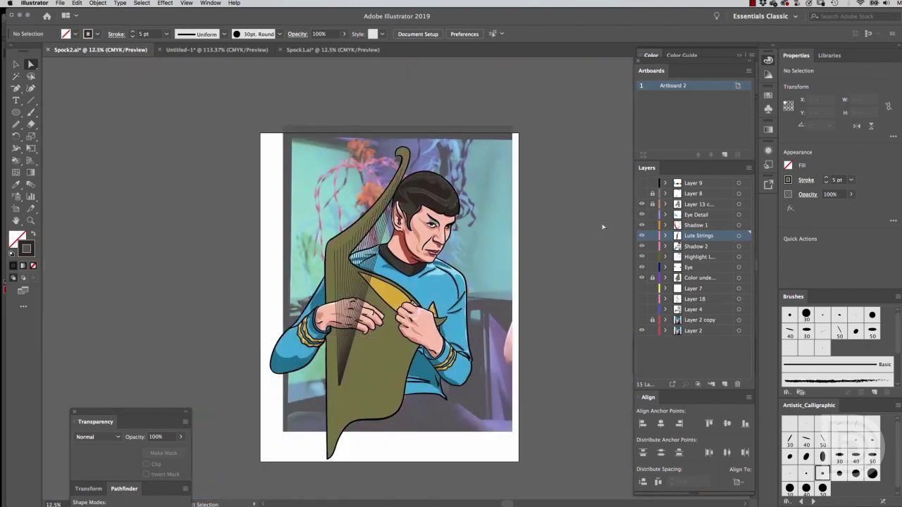
# - Hide the flat colour and Lute Strings layers, then start another new layer
pyautogui.press('z')
pyautogui.moveTo(308, 242); pyautogui.dragTo(405, 356)
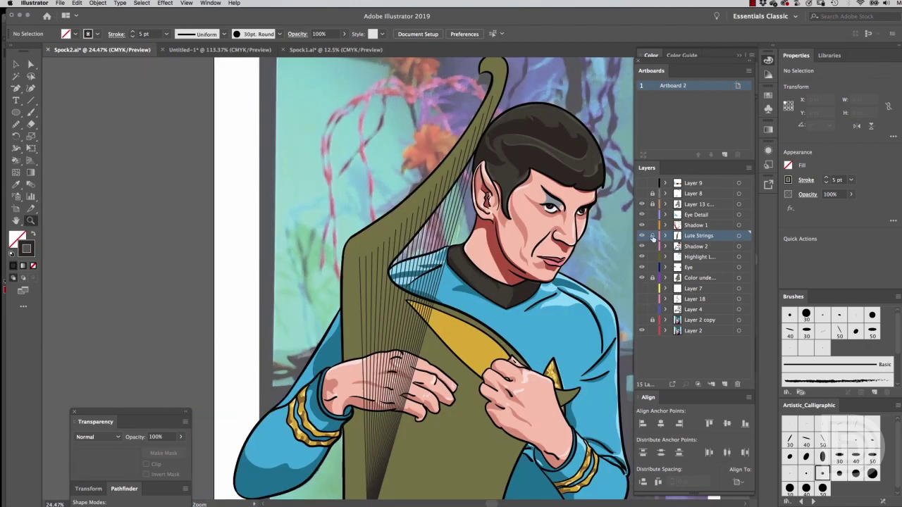
pyautogui.scroll(-4, 627, 258)
pyautogui.click(641, 278)
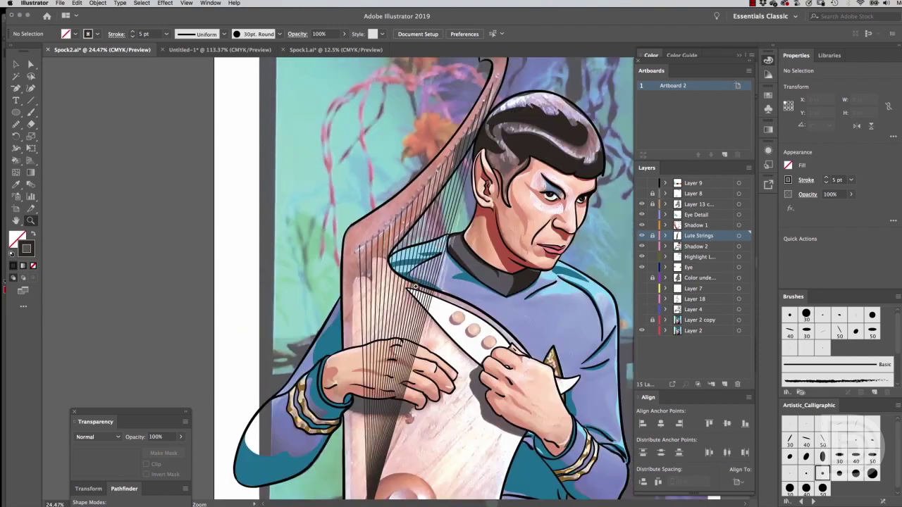
pyautogui.moveTo(459, 310); pyautogui.dragTo(300, 165)
pyautogui.click(641, 236)
pyautogui.scroll(-4, 289, 446)
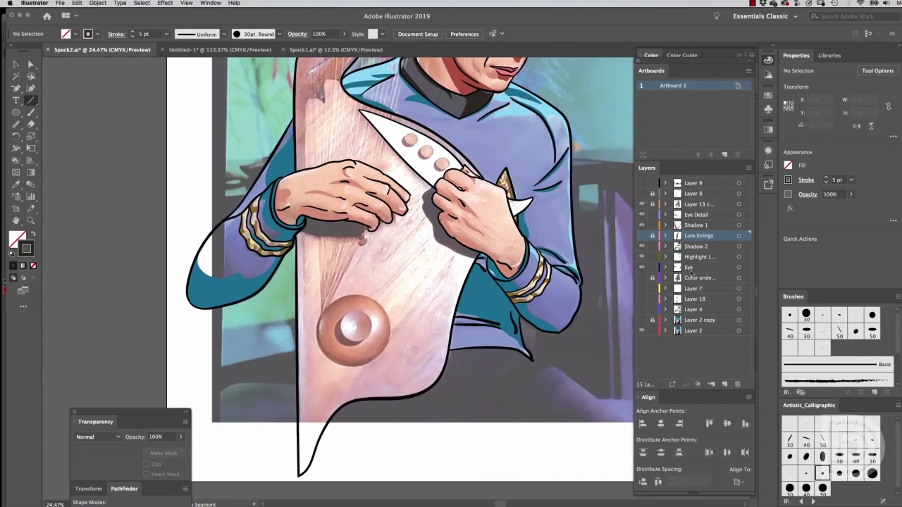
pyautogui.hotkey('ctrl', 'l')
pyautogui.doubleClick(694, 247)
# - Name the new layer Lute Texture and undo the last change
pyautogui.write('ure')
pyautogui.press('Return')
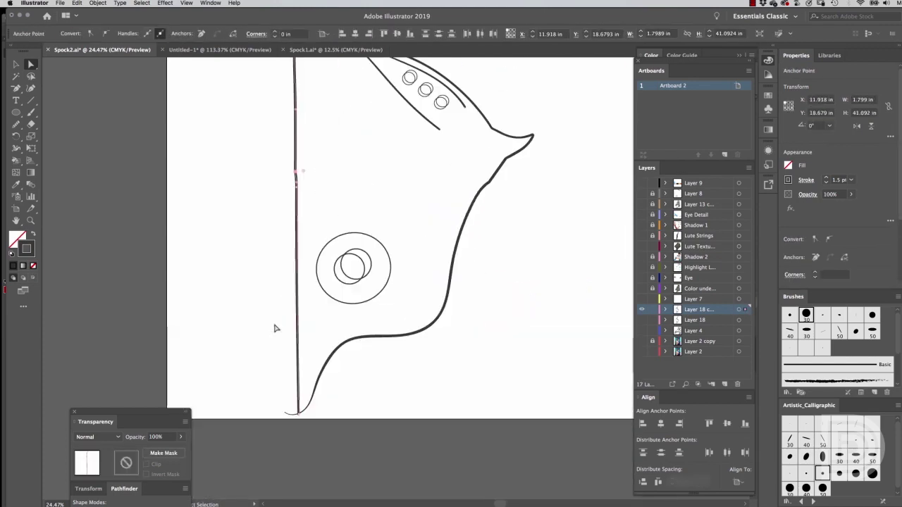
pyautogui.scroll(-4, 274, 322)
pyautogui.scroll(7, 302, 235)
pyautogui.hotkey('ctrl', 'z')
pyautogui.hotkey('ctrl', 'z')
pyautogui.scroll(-5, 422, 325)
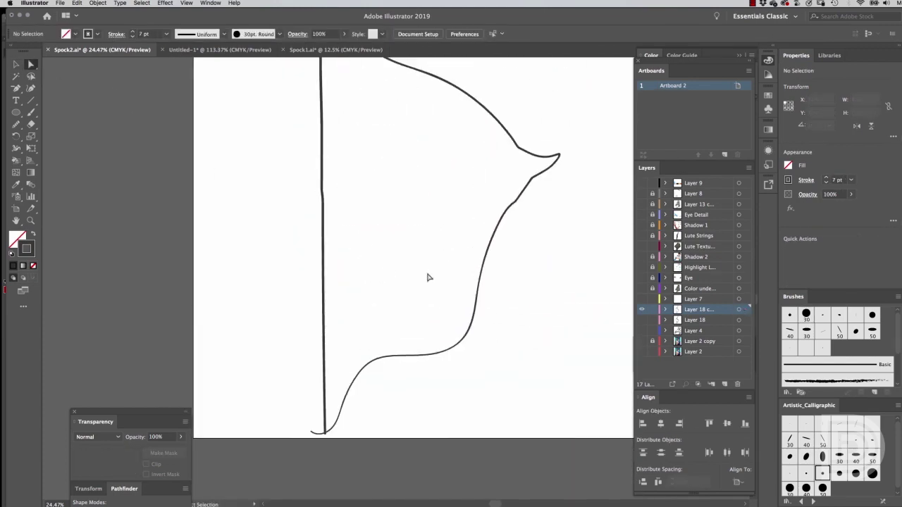
pyautogui.scroll(3, 428, 276)
# - Select all the outline artwork in Outline view and try deleting the upper hook, then undo
pyautogui.hotkey('ctrl', 'a')
pyautogui.click(21, 158)
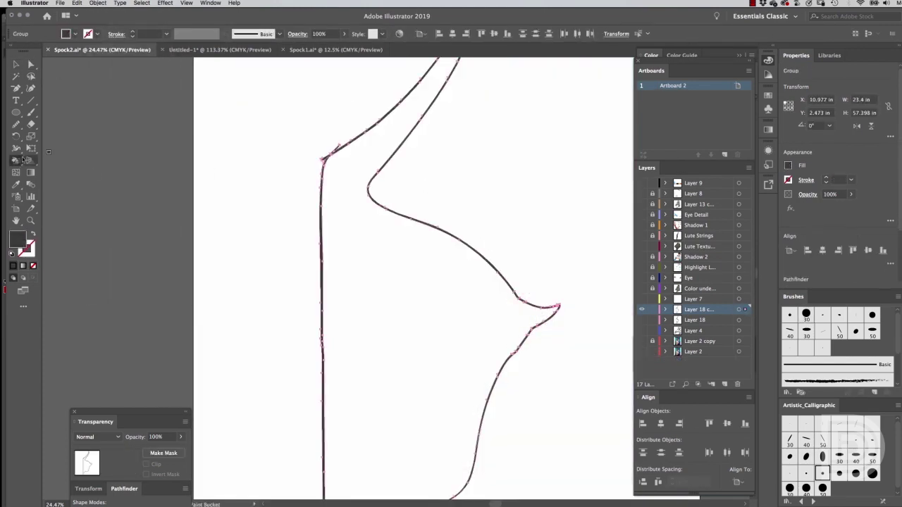
pyautogui.scroll(-5, 414, 282)
pyautogui.scroll(7, 413, 282)
pyautogui.press('v')
pyautogui.moveTo(126, 412); pyautogui.dragTo(152, 260)
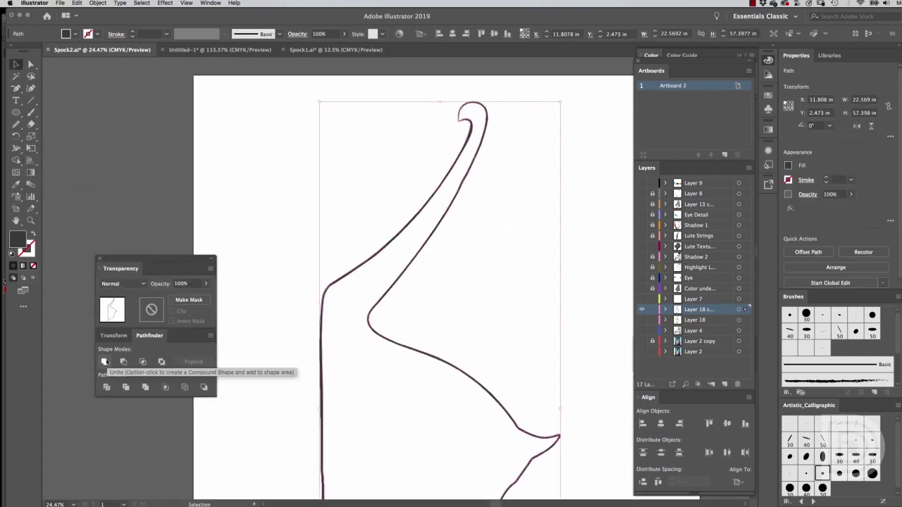
pyautogui.hotkey('ctrl', 'y')
pyautogui.press('a')
pyautogui.click(409, 306)
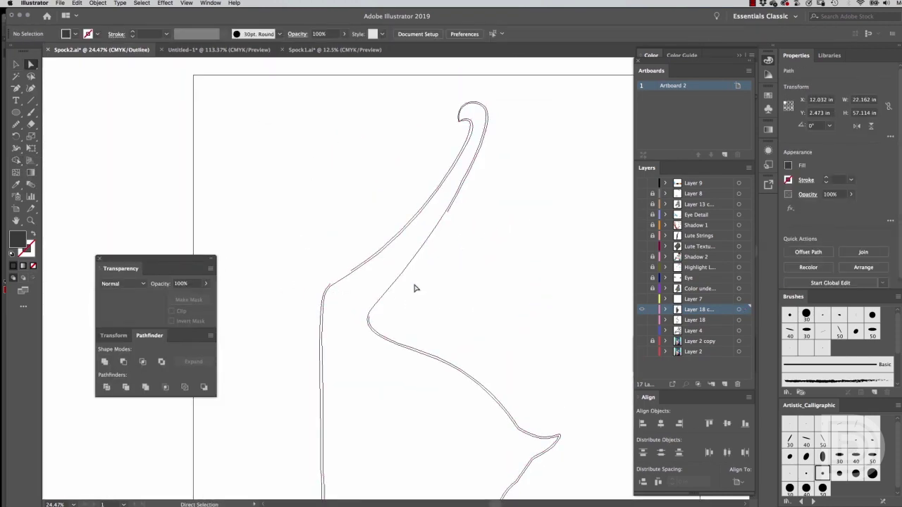
pyautogui.press('Delete')
pyautogui.hotkey('ctrl', 'z')
# - Select the lute outline group and merge its pieces into one shape
pyautogui.scroll(3, 439, 235)
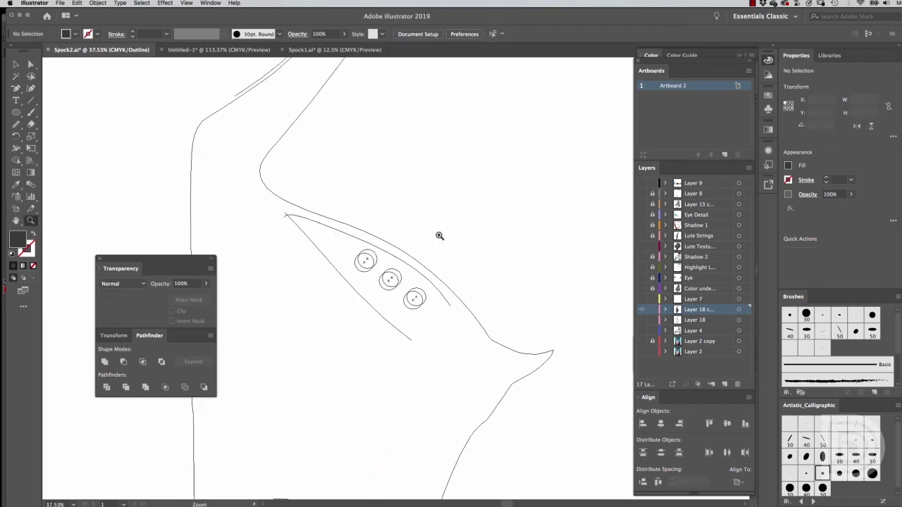
pyautogui.scroll(-2, 406, 186)
pyautogui.click(402, 187)
pyautogui.click(411, 169)
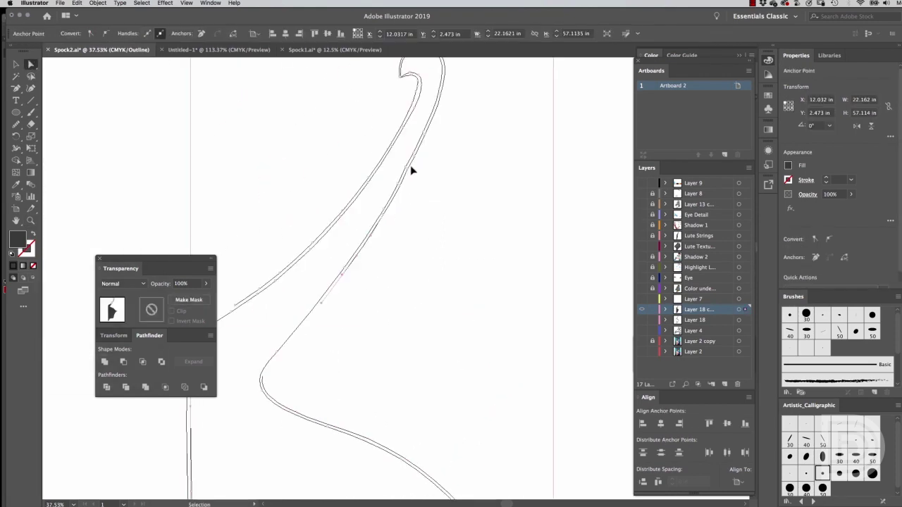
pyautogui.hotkey('ctrl', '0')
pyautogui.click(98, 3)
pyautogui.click(109, 91)
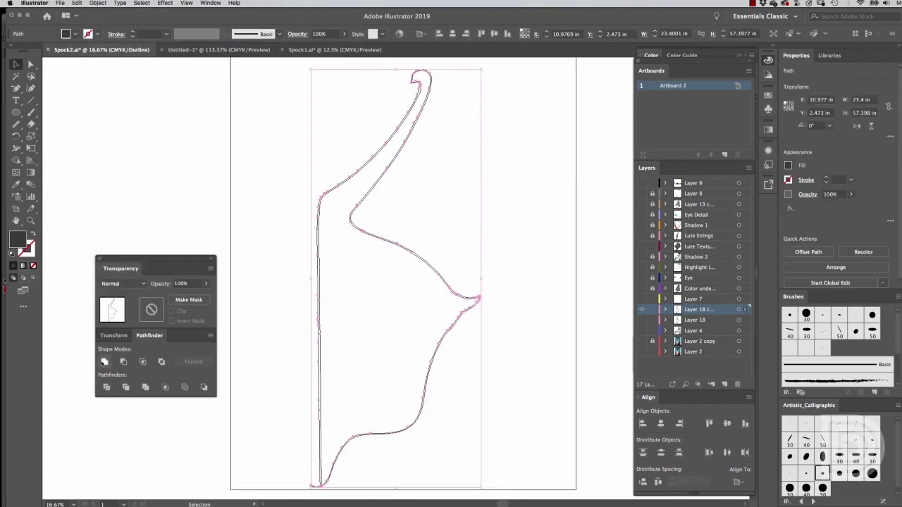
pyautogui.click(161, 362)
pyautogui.press('Return')
# - Back in Preview, expand the live-painted lute into a solid black shape
pyautogui.press('a')
pyautogui.click(325, 195)
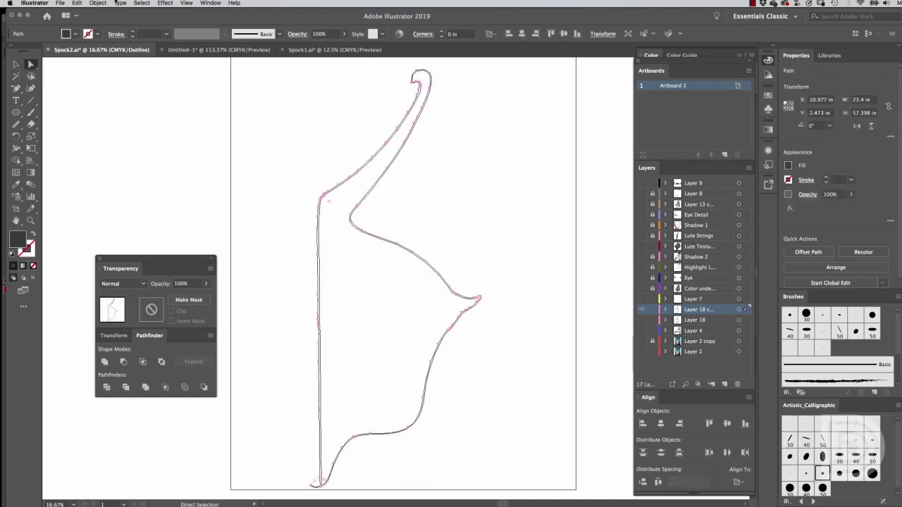
pyautogui.hotkey('ctrl', 'y')
pyautogui.press('v')
pyautogui.click(98, 2)
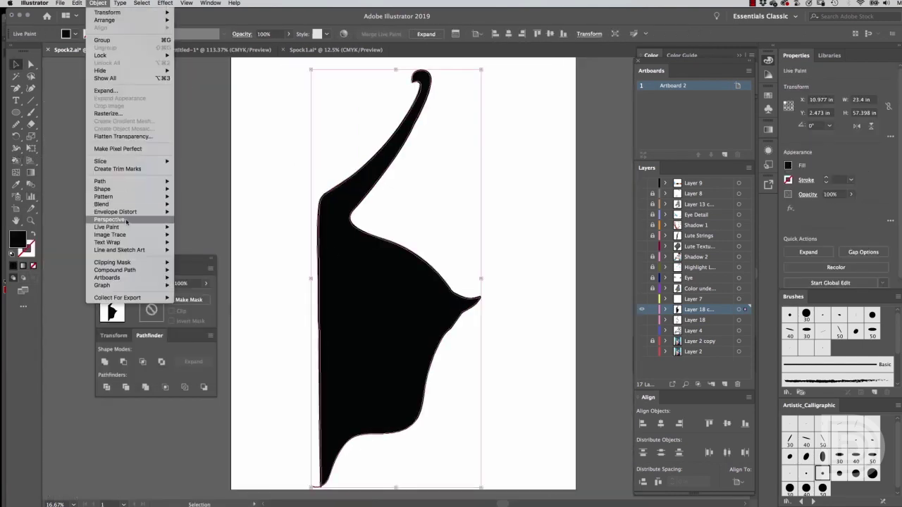
pyautogui.click(204, 232)
pyautogui.press('a')
pyautogui.click(318, 485)
pyautogui.scroll(3, 479, 301)
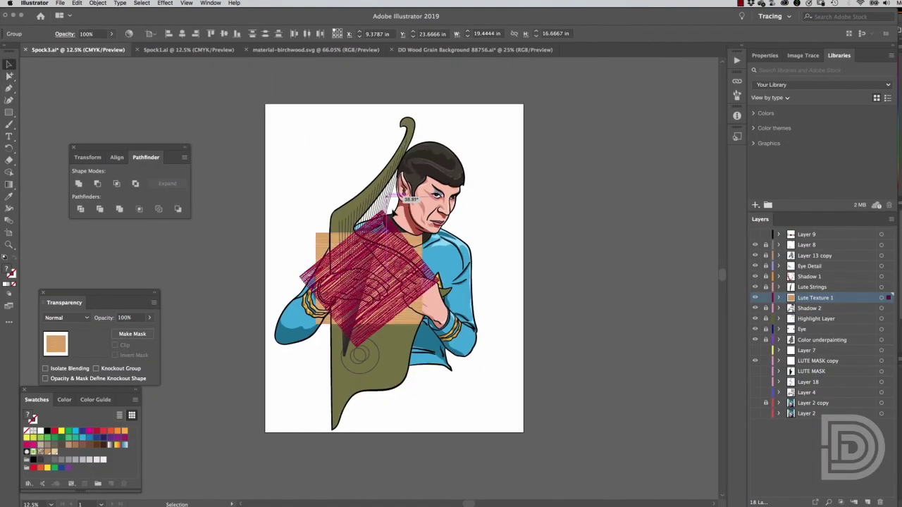
# - Enlarge the wood-grain texture over the lute, then show only the Spock line art
pyautogui.moveTo(351, 346); pyautogui.dragTo(345, 430)
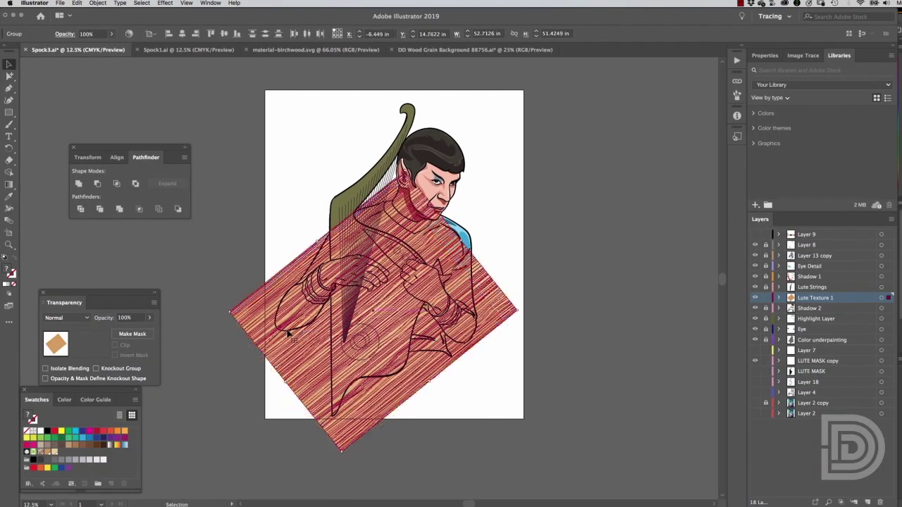
pyautogui.click(755, 297)
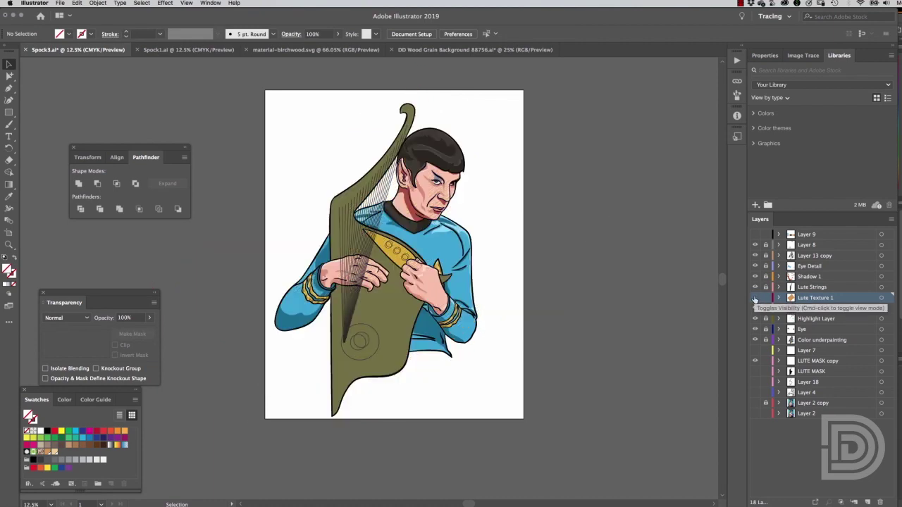
pyautogui.keyDown('alt'); pyautogui.click(756, 372); pyautogui.keyUp('alt')
pyautogui.moveTo(755, 371); pyautogui.dragTo(756, 392)
pyautogui.hotkey('ctrl', '=')
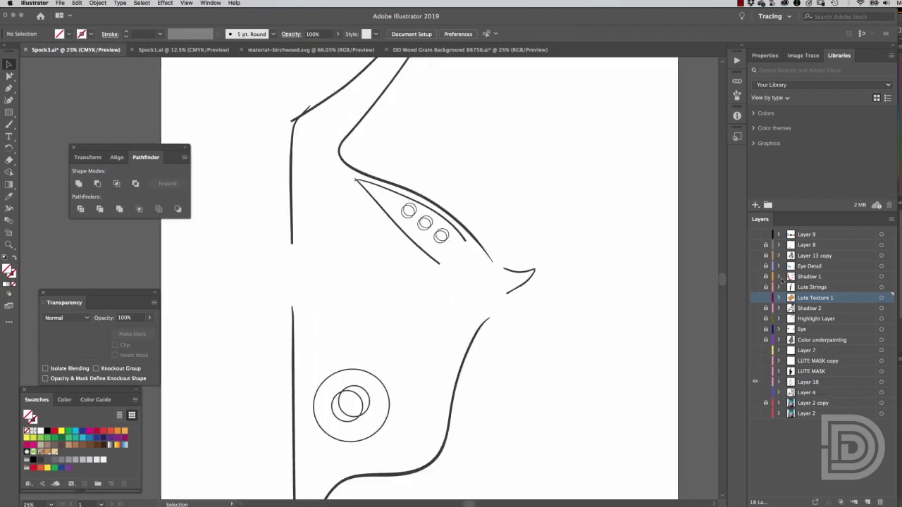
# - Copy the Spock line art onto a new layer and merge the head region with Shape Builder
pyautogui.hotkey('ctrl', 'l')
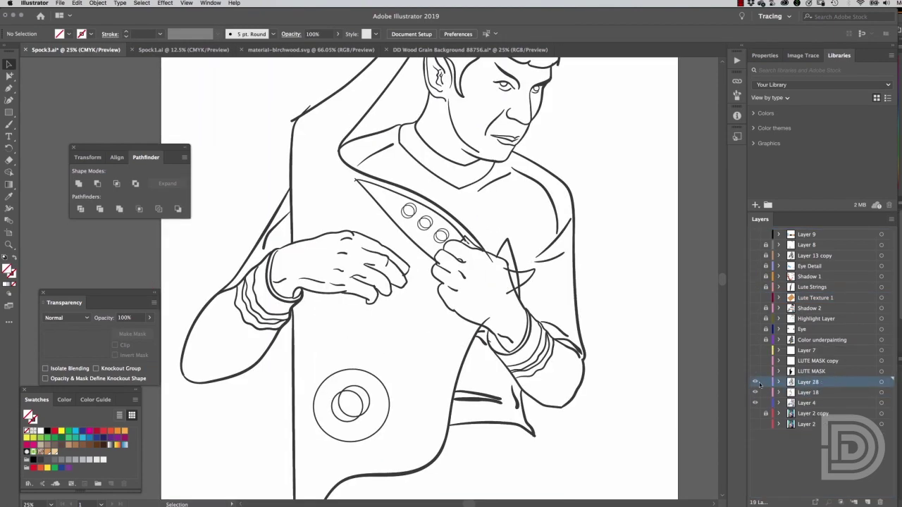
pyautogui.hotkey('ctrl', '-')
pyautogui.hotkey('ctrl', 'a')
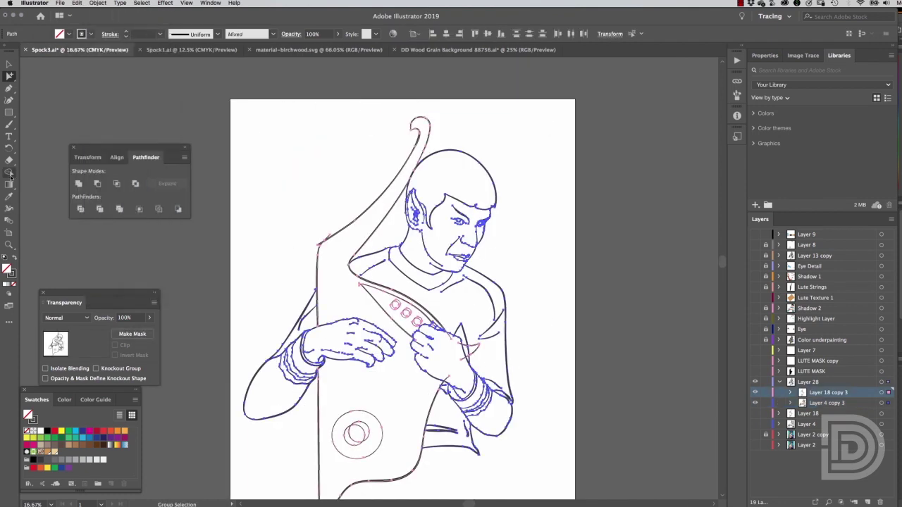
pyautogui.hotkey('shift', 'm')
pyautogui.hotkey('ctrl', 'shift', 'a')
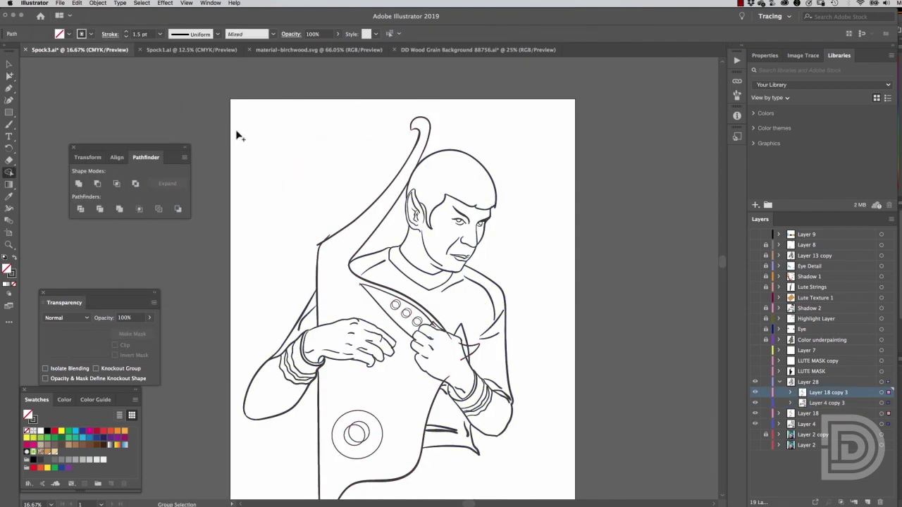
pyautogui.hotkey('ctrl', 'a')
pyautogui.click(432, 210)
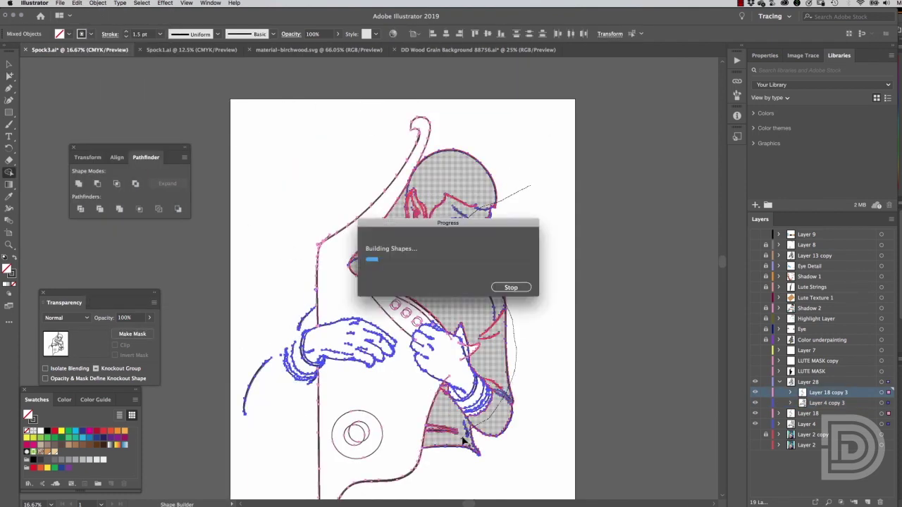
# - Delete the stray finger strokes left of the left hand with Shape Builder
pyautogui.hotkey('ctrl', 'shift', 'a')
pyautogui.press('z')
pyautogui.moveTo(233, 264); pyautogui.dragTo(403, 423)
pyautogui.hotkey('ctrl', 'a')
pyautogui.hotkey('shift', 'm')
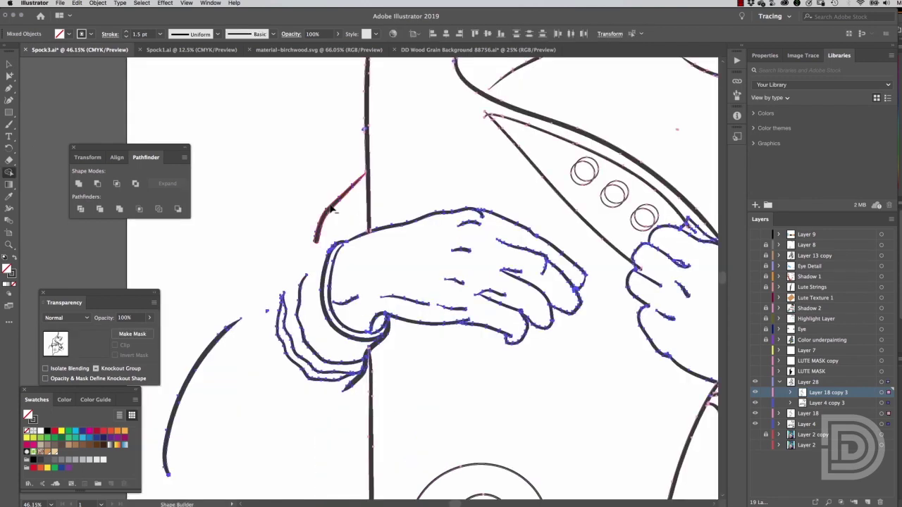
pyautogui.keyDown('alt'); pyautogui.click(297, 364); pyautogui.keyUp('alt')
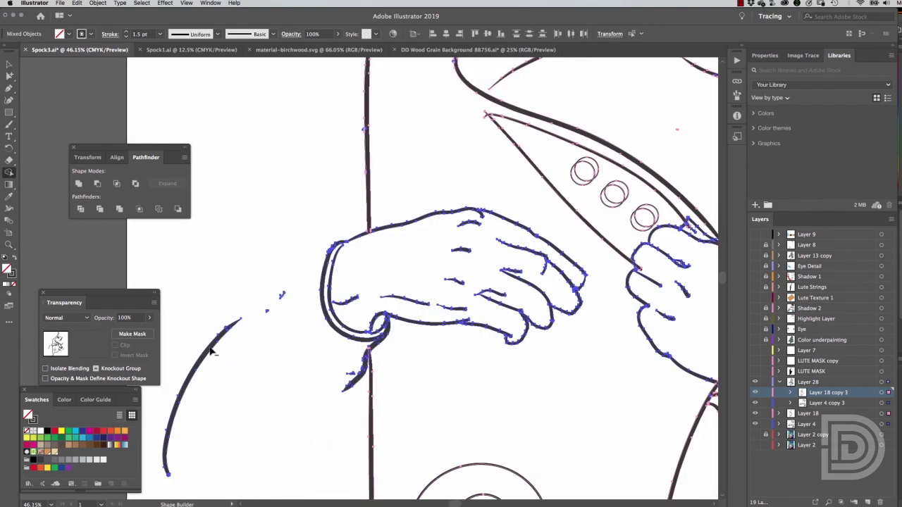
# - Delete Spock's merged head and body shape, leaving the lute line art
pyautogui.press('v')
pyautogui.hotkey('ctrl', 'shift', 'a')
pyautogui.hotkey('ctrl', 'y')
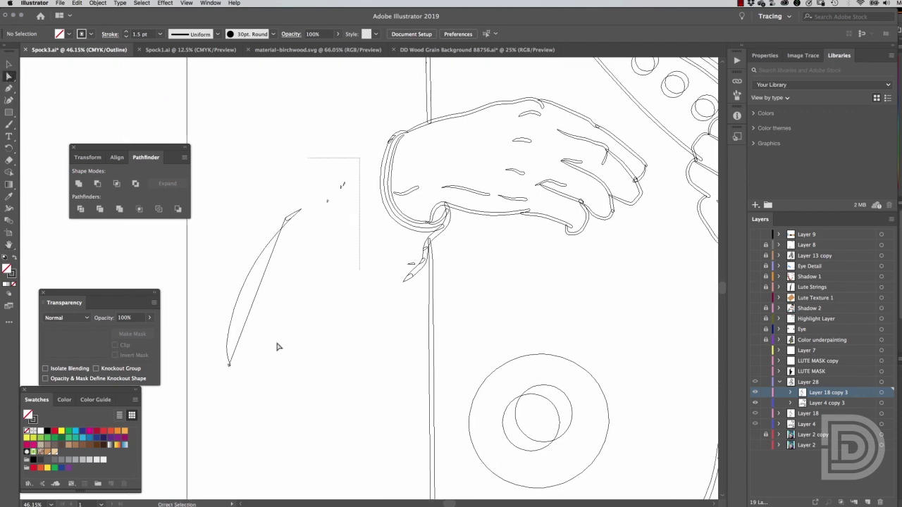
pyautogui.hotkey('ctrl', '0')
pyautogui.hotkey('ctrl', 'y')
pyautogui.hotkey('ctrl', 'a')
pyautogui.hotkey('shift', 'm')
pyautogui.keyDown('alt'); pyautogui.click(565, 178); pyautogui.keyUp('alt')
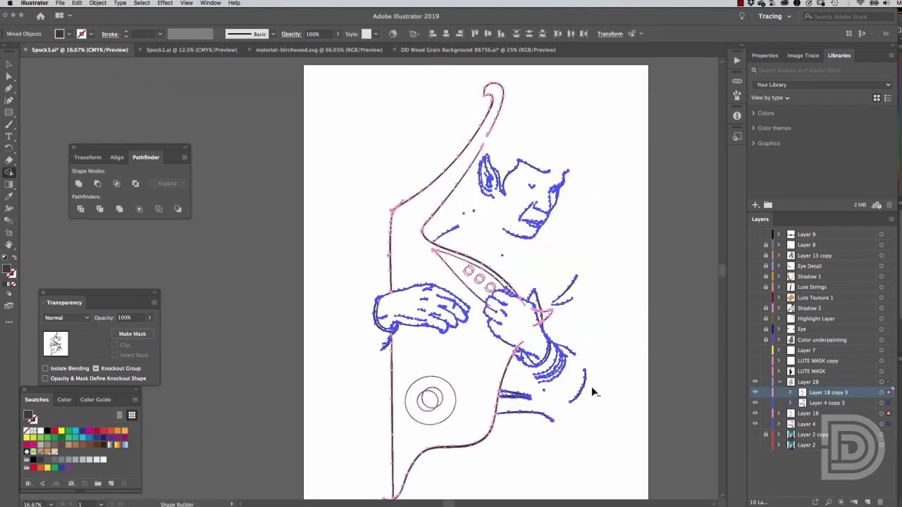
# - Select the stray strokes beside the right hand with Direct Selection
pyautogui.hotkey('ctrl', 'shift', 'a')
pyautogui.press('a')
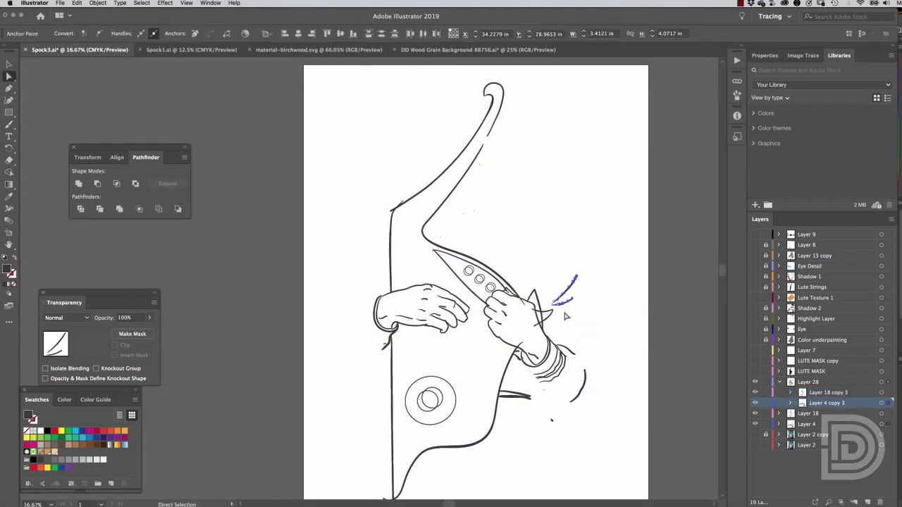
pyautogui.moveTo(599, 365); pyautogui.dragTo(544, 449)
pyautogui.scroll(5, 570, 313)
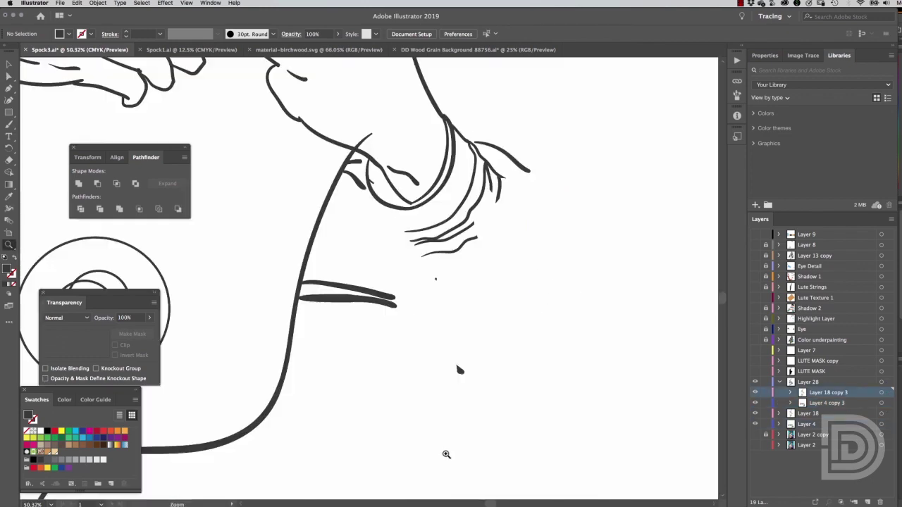
pyautogui.scroll(5, 455, 361)
pyautogui.click(297, 221)
# - Remove the three lute-neck circles and merge the right hand into one shape with Shape Builder
pyautogui.hotkey('ctrl', 'a')
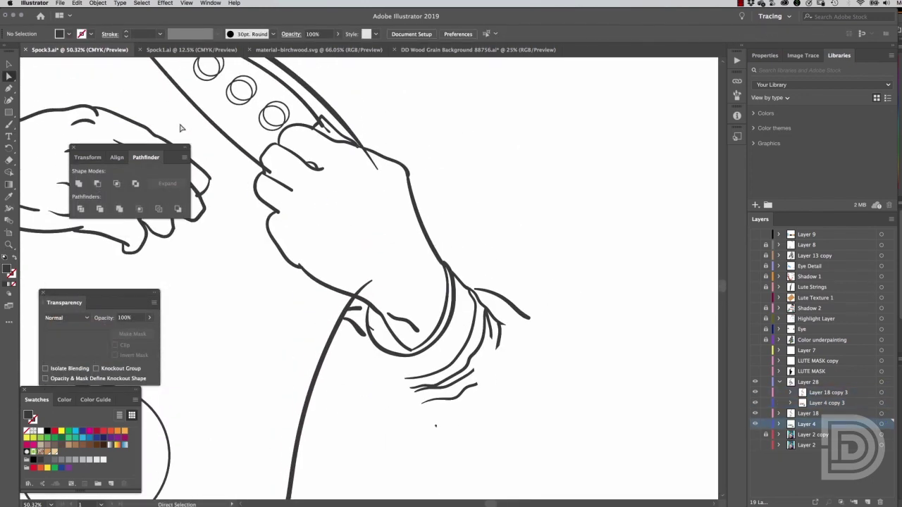
pyautogui.hotkey('shift', 'm')
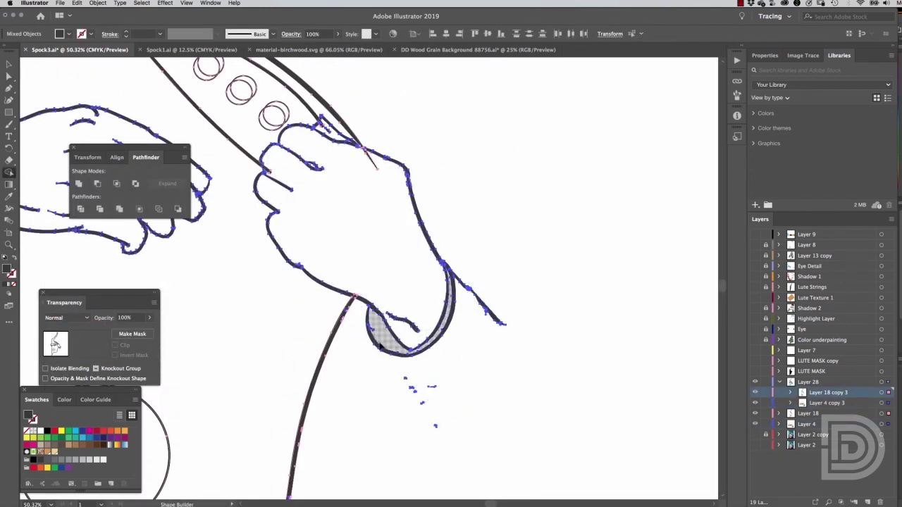
pyautogui.scroll(3, 423, 254)
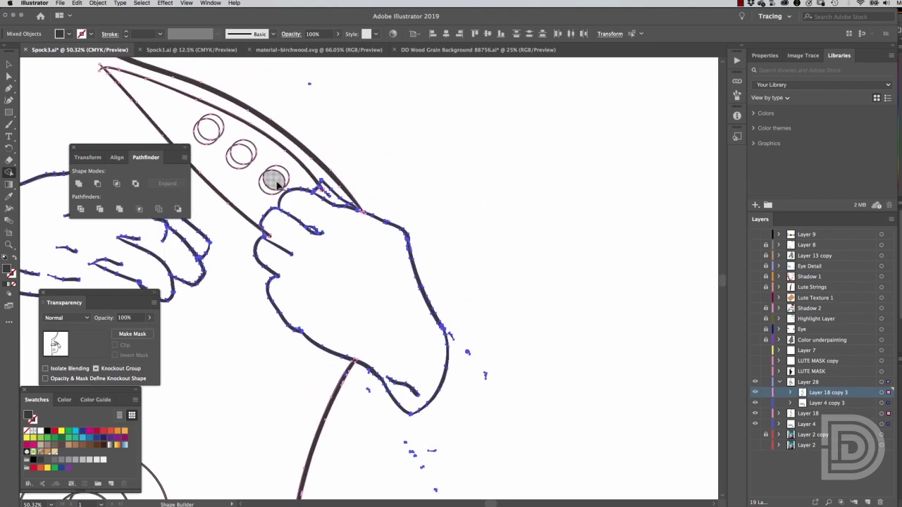
pyautogui.moveTo(272, 176); pyautogui.dragTo(101, 68)
pyautogui.moveTo(98, 201)
pyautogui.mouseDown()
pyautogui.moveTo(236, 156)
pyautogui.moveTo(309, 149)
pyautogui.mouseUp()
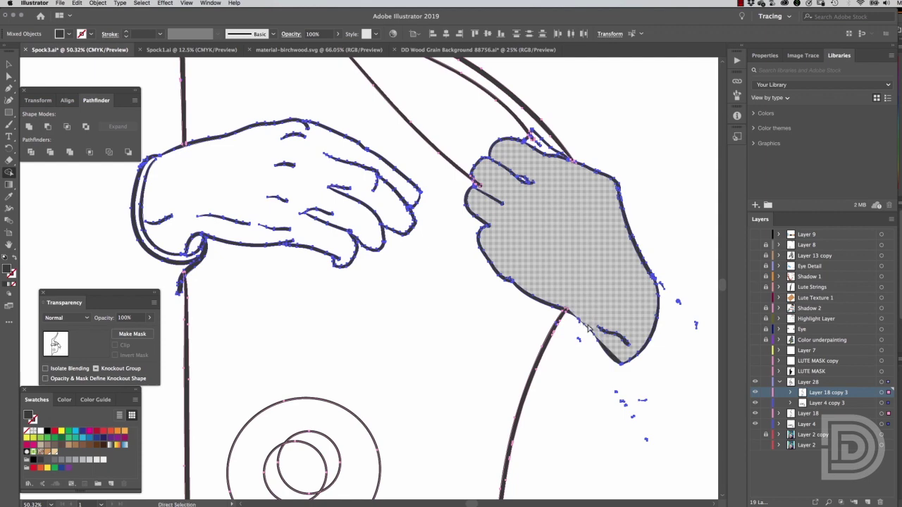
pyautogui.scroll(3, 592, 345)
pyautogui.moveTo(118, 291); pyautogui.dragTo(72, 344)
# - Remove the small inner circles from the round sound hole
pyautogui.press('super+0')
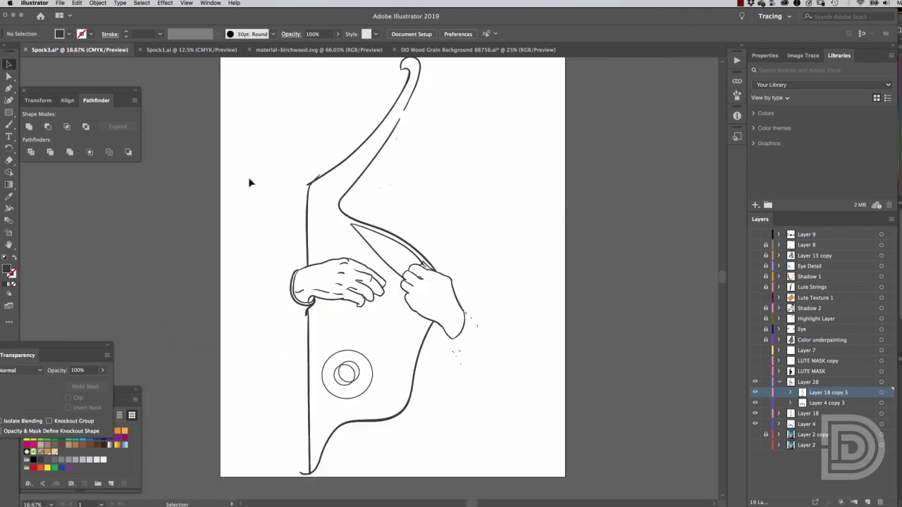
pyautogui.press('a')
pyautogui.click(355, 381)
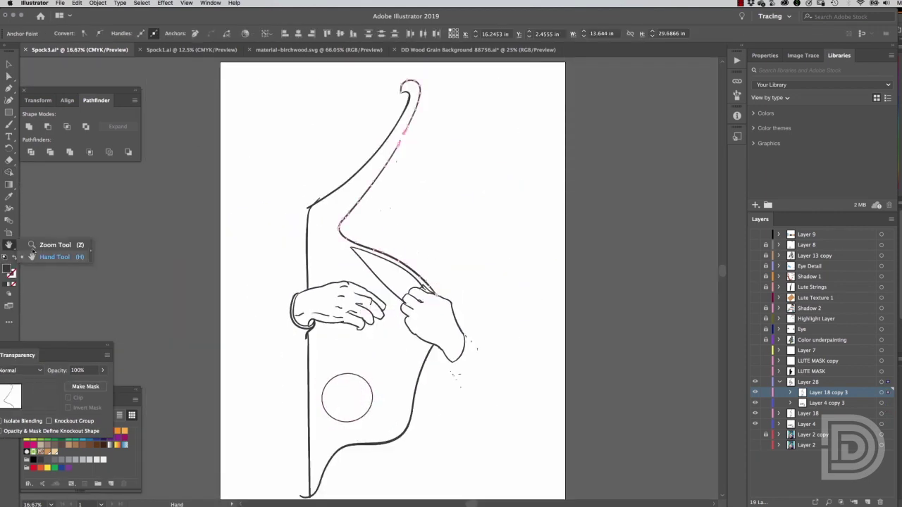
pyautogui.scroll(5, 270, 261)
pyautogui.scroll(-2, 329, 193)
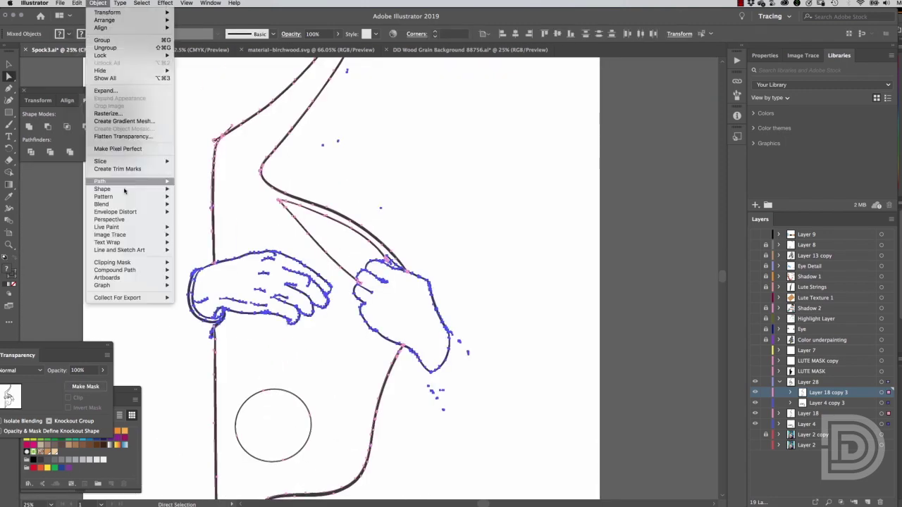
pyautogui.scroll(-5, 348, 262)
pyautogui.moveTo(465, 219); pyautogui.dragTo(394, 254)
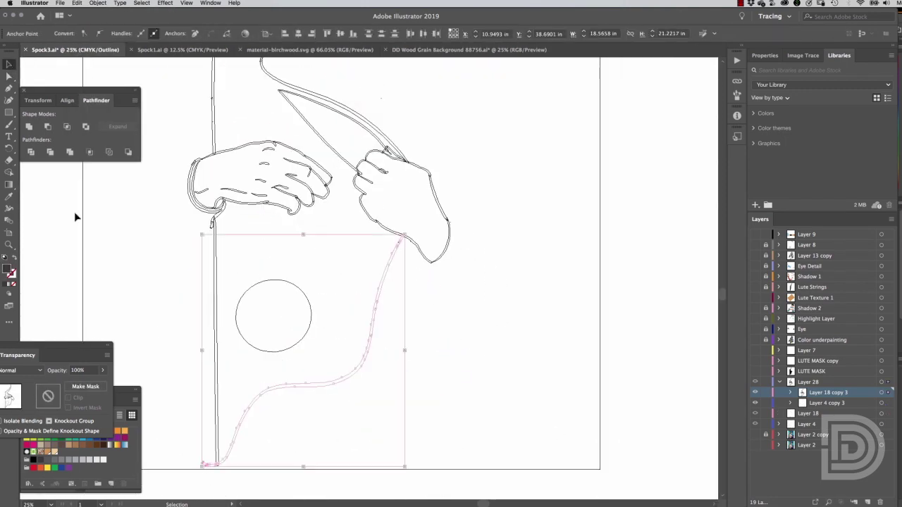
pyautogui.click(75, 215)
pyautogui.hotkey('shift', 'm')
pyautogui.press('super+a')
pyautogui.press('super+shift+a')
pyautogui.press('super+y')
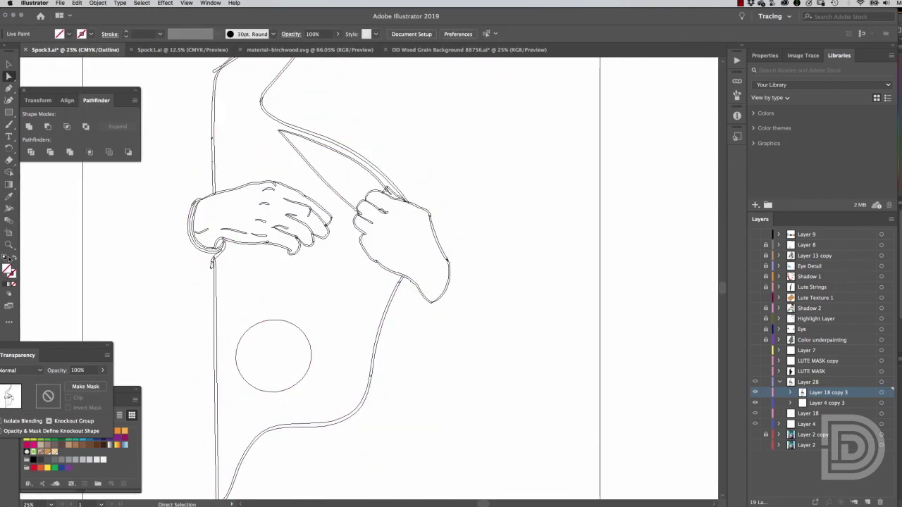
# - Switch to the Essentials Classic workspace and zoom out to the whole lute
pyautogui.click(210, 3)
pyautogui.click(423, 42)
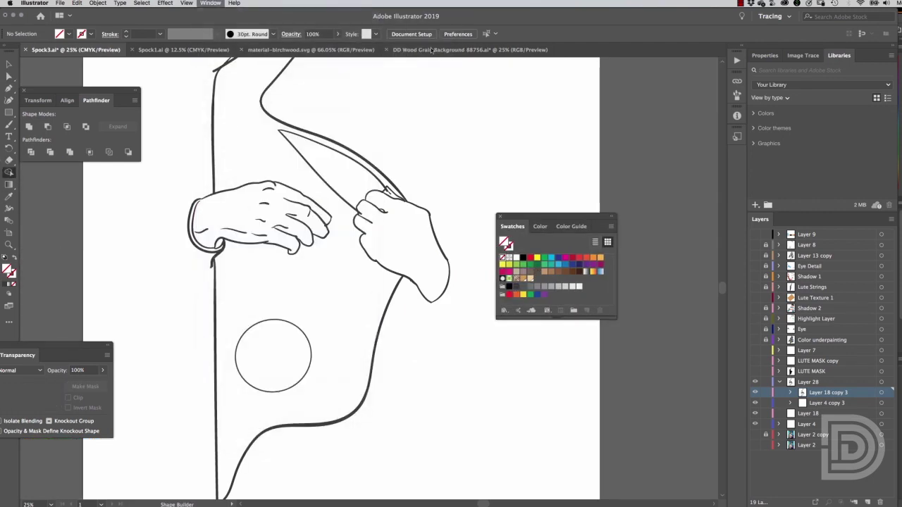
pyautogui.click(210, 3)
pyautogui.click(423, 70)
pyautogui.press('super+minus')
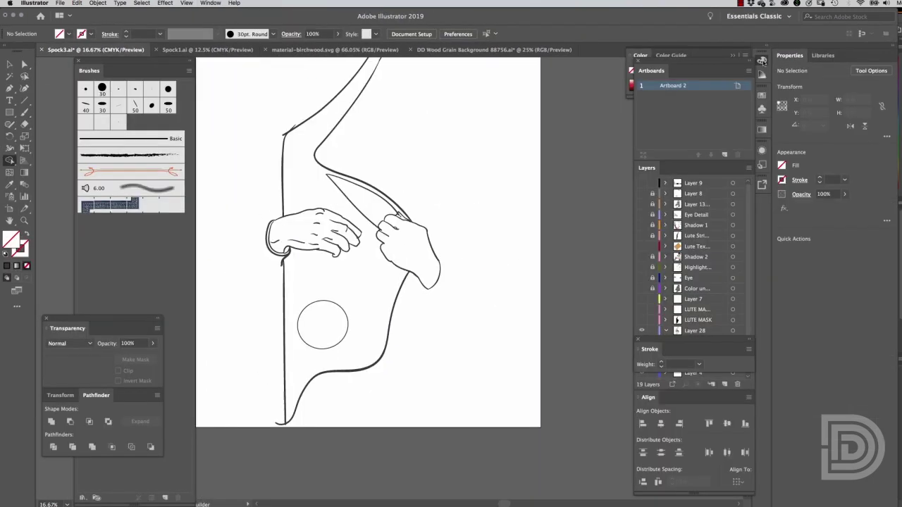
# - Live Paint fill the lute body, expand it into plain paths, and show the colour underpainting layer
pyautogui.press('k')
pyautogui.click(366, 296)
pyautogui.press('a')
pyautogui.press('super+a')
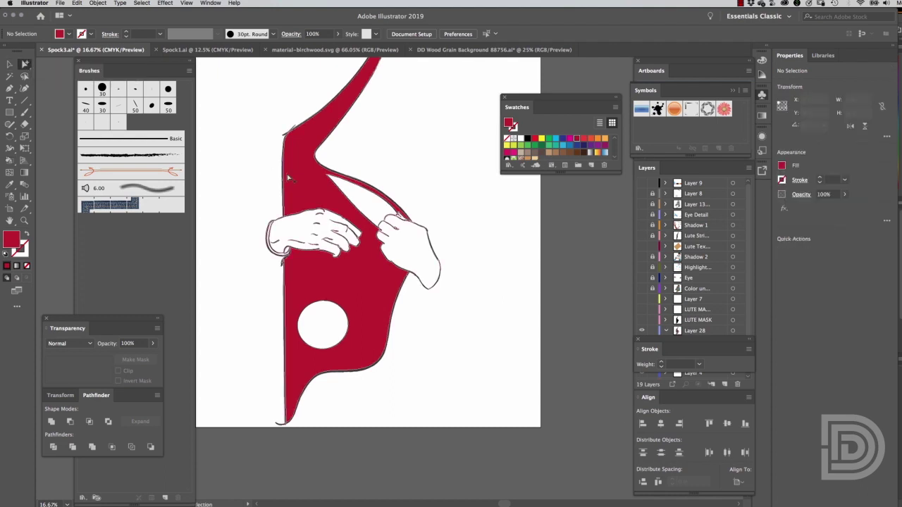
pyautogui.click(97, 2)
pyautogui.moveTo(118, 250)
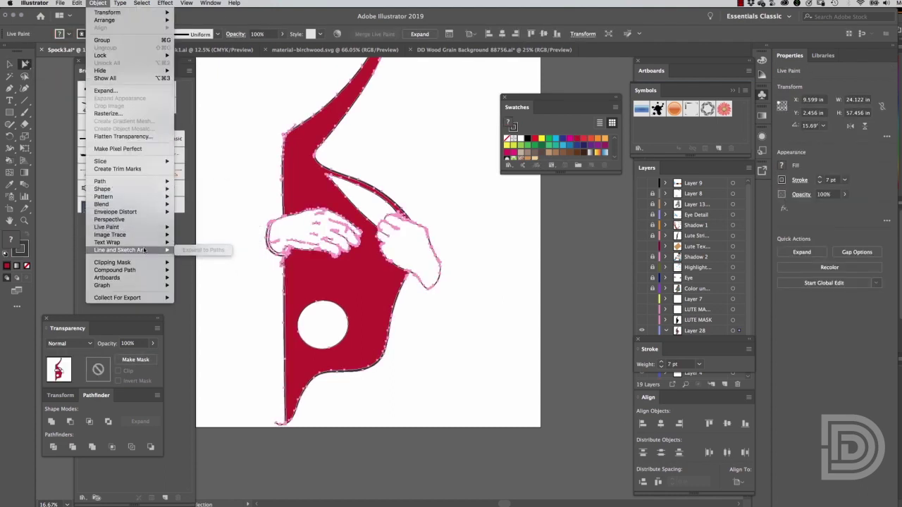
pyautogui.click(197, 258)
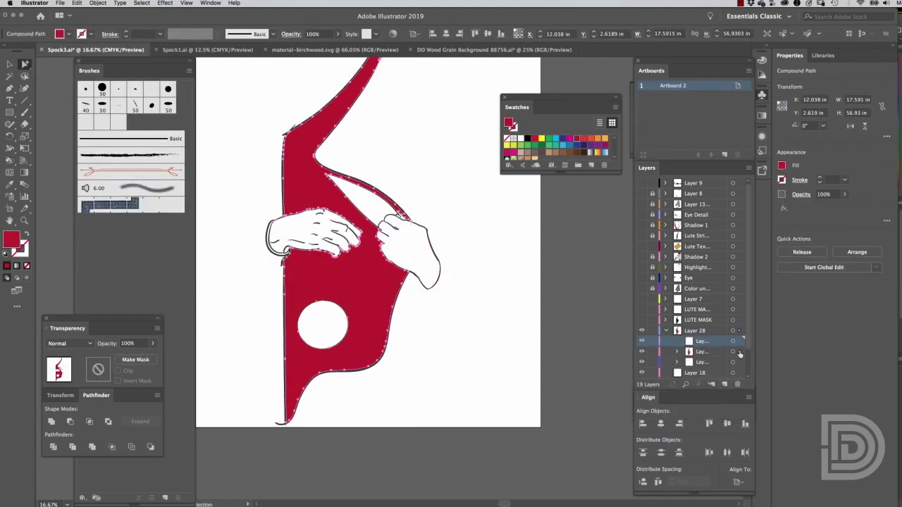
pyautogui.press('super+shift+a')
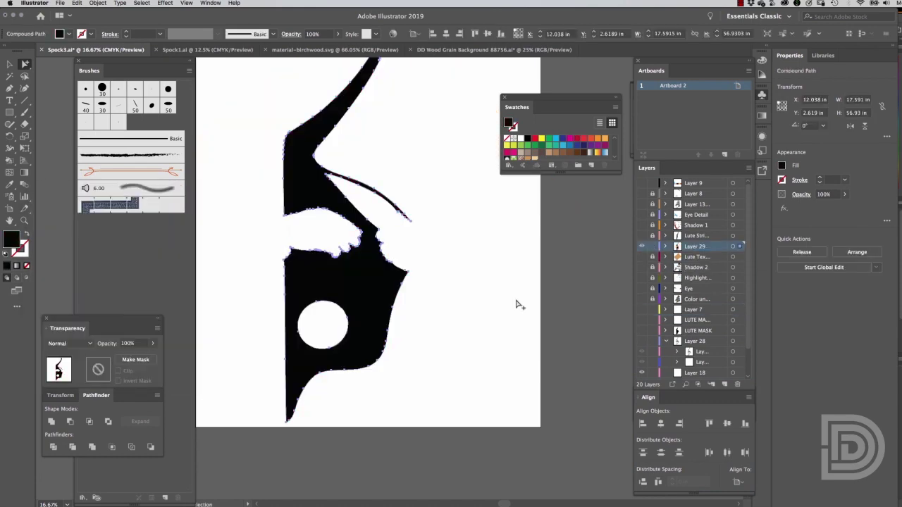
pyautogui.click(641, 300)
# - Check the olive fill colour and fit the artboard to the window
pyautogui.doubleClick(11, 240)
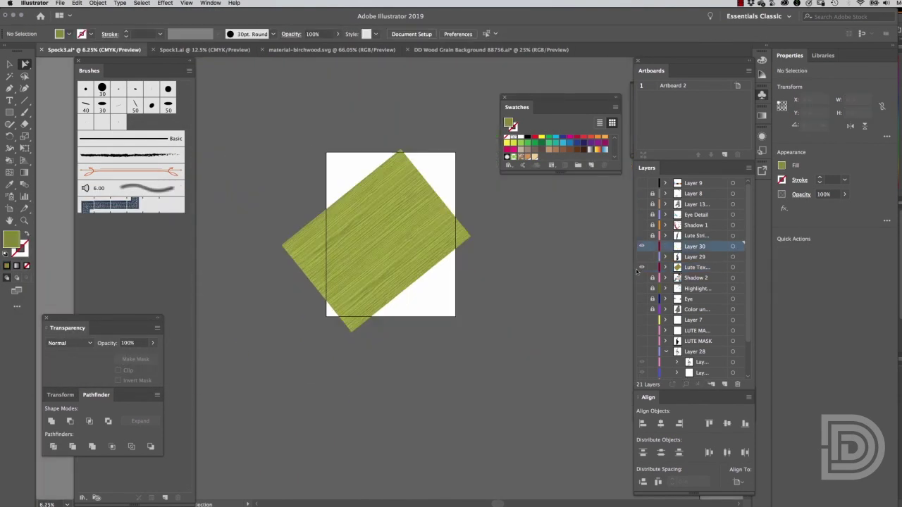
pyautogui.hotkey('ctrl', '0')
pyautogui.hotkey('ctrl', '-')
pyautogui.hotkey('ctrl', '-')
pyautogui.hotkey('ctrl', '-')
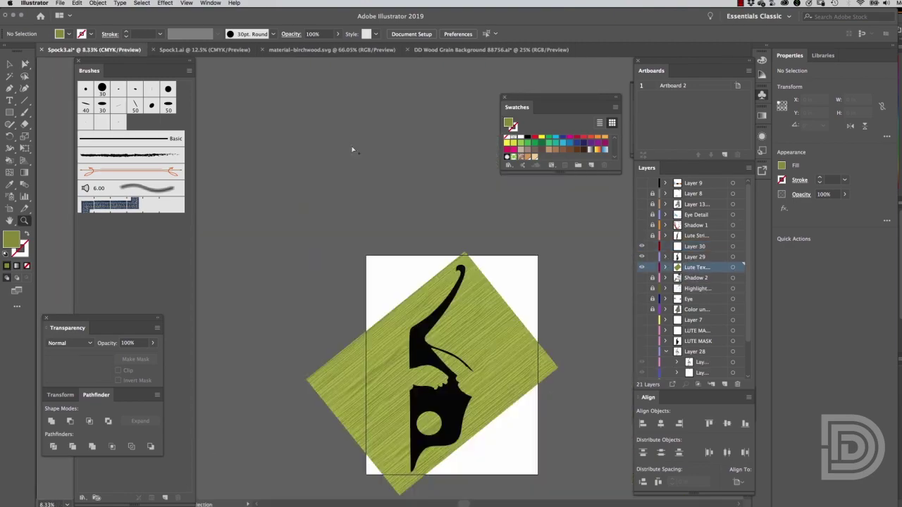
pyautogui.hotkey('ctrl', '0')
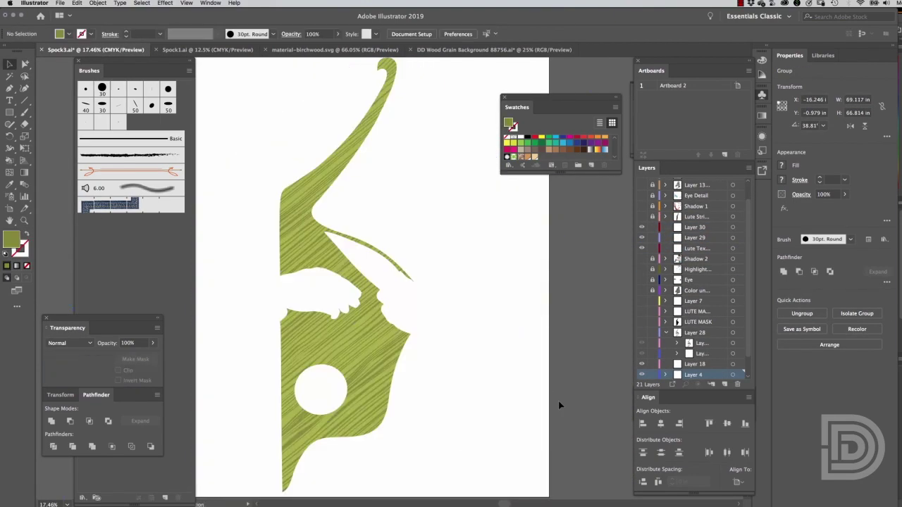
pyautogui.scroll(-2, 641, 356)
# - Move the woodgrain layer above Color underpainting and LUTE MASK above it, toggling layer visibility
pyautogui.click(642, 354)
pyautogui.press('Return')
pyautogui.moveTo(694, 353); pyautogui.dragTo(694, 274)
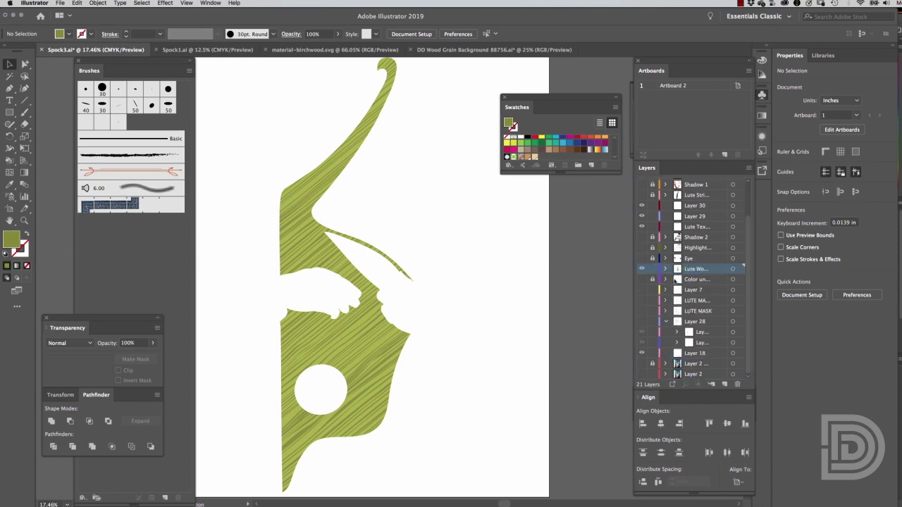
pyautogui.click(642, 279)
pyautogui.moveTo(697, 310); pyautogui.dragTo(709, 274)
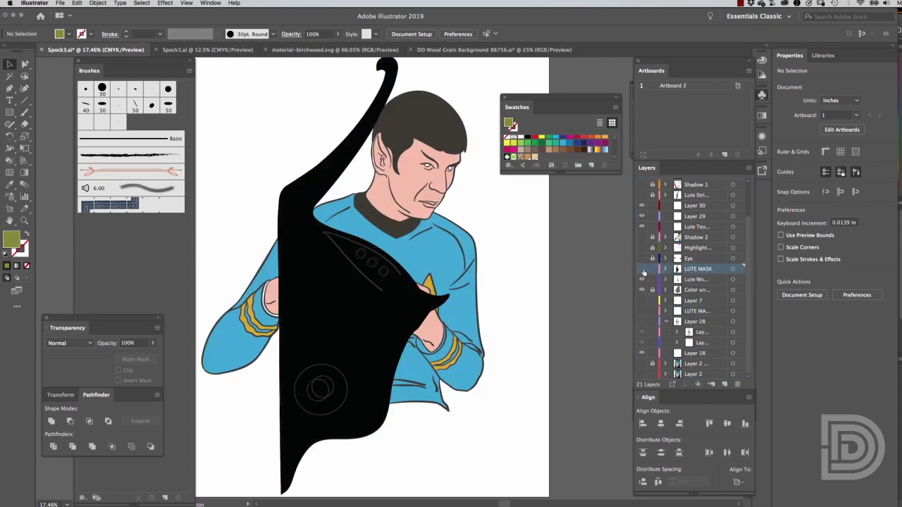
pyautogui.moveTo(641, 258); pyautogui.dragTo(665, 244)
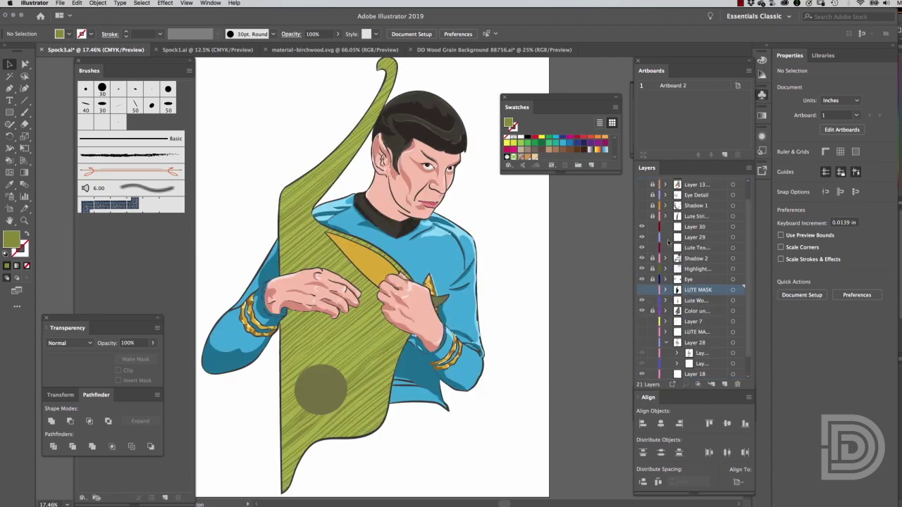
pyautogui.scroll(-2, 666, 282)
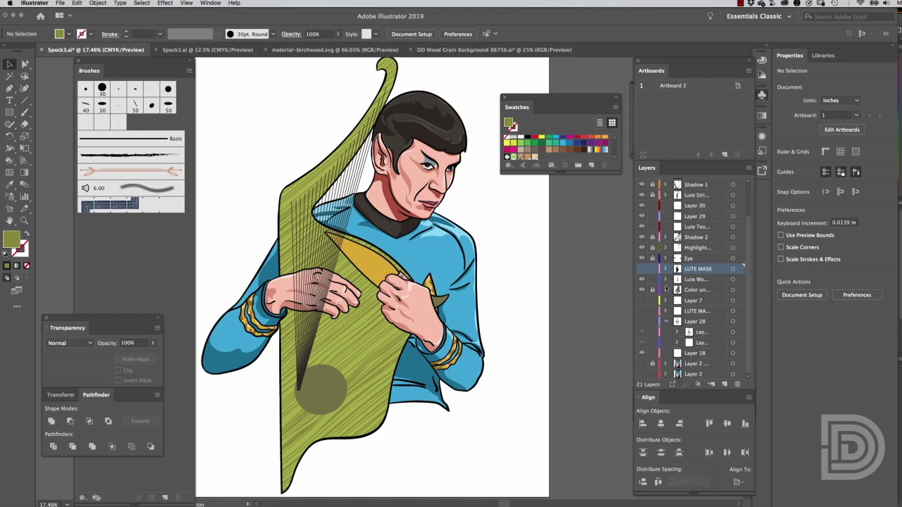
pyautogui.scroll(5, 317, 296)
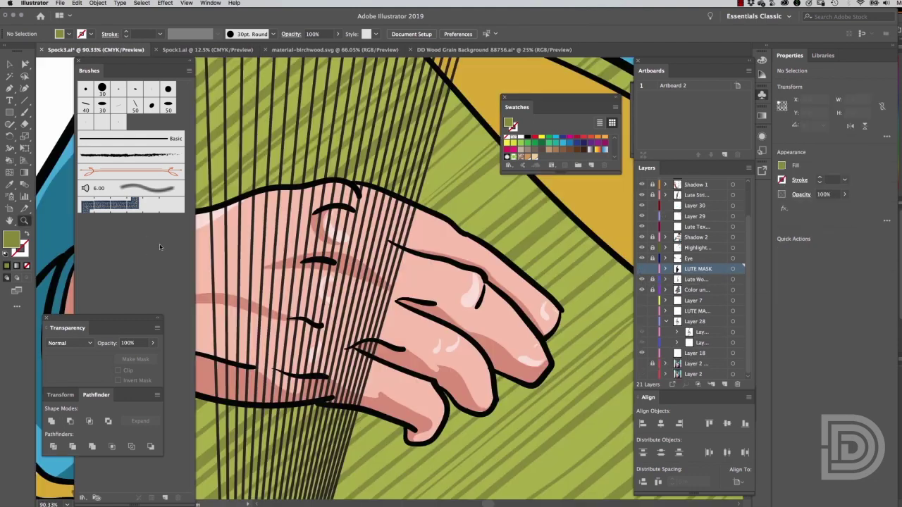
pyautogui.moveTo(641, 184); pyautogui.dragTo(640, 328)
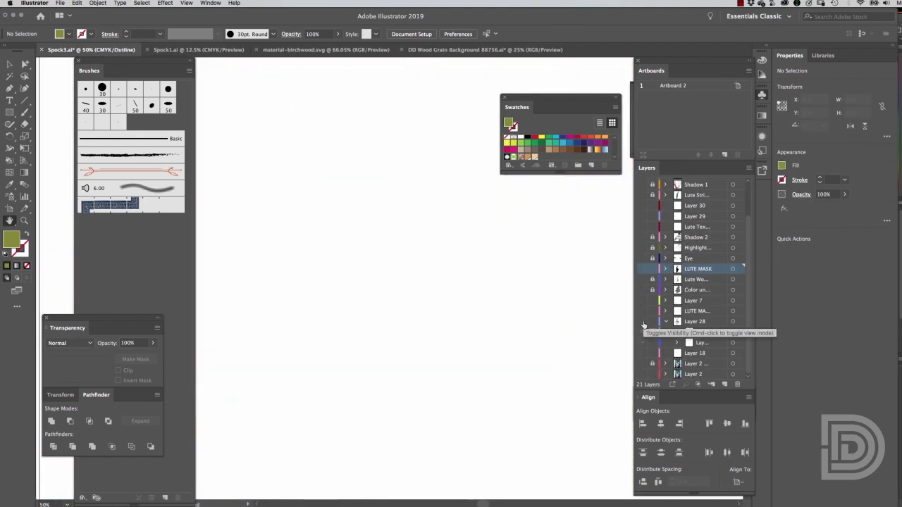
# - Add a layer named Hand Mask and move it just beneath Shadow 1
pyautogui.click(641, 321)
pyautogui.keyDown('alt'); pyautogui.click(710, 384); pyautogui.keyUp('alt')
pyautogui.write('Hand Mask')
pyautogui.press('Return')
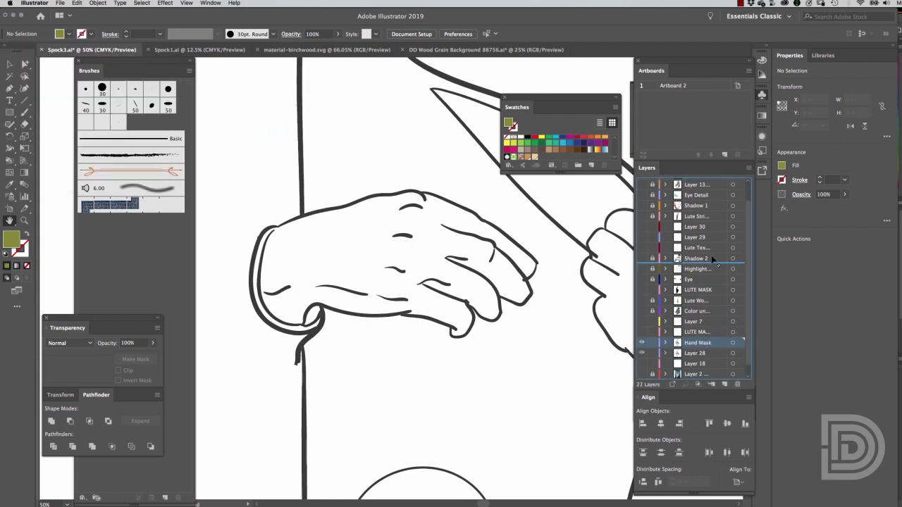
pyautogui.moveTo(723, 248); pyautogui.dragTo(719, 215)
# - Paste the hand outline in front on Hand Mask and fill it with Live Paint
pyautogui.hotkey('ctrl', '-')
pyautogui.hotkey('ctrl', '-')
pyautogui.hotkey('ctrl', '-')
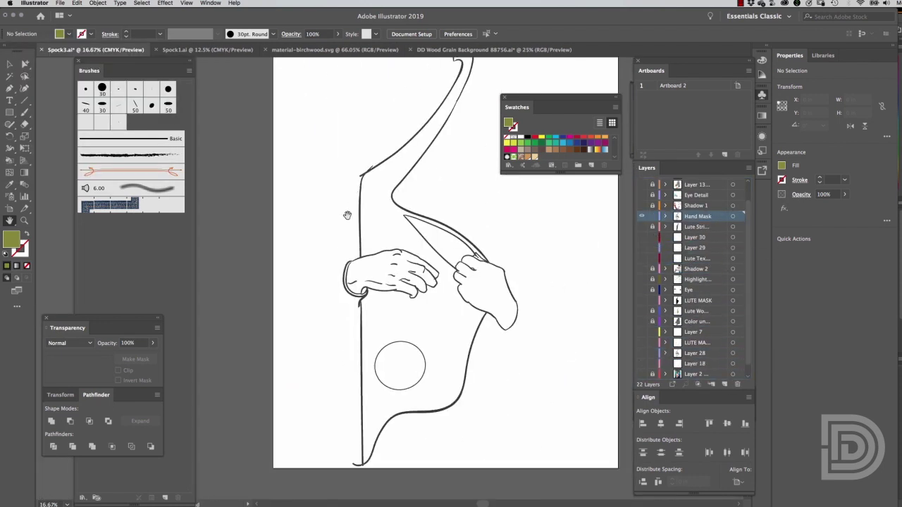
pyautogui.press('v')
pyautogui.hotkey('ctrl', 'f')
pyautogui.click(77, 3)
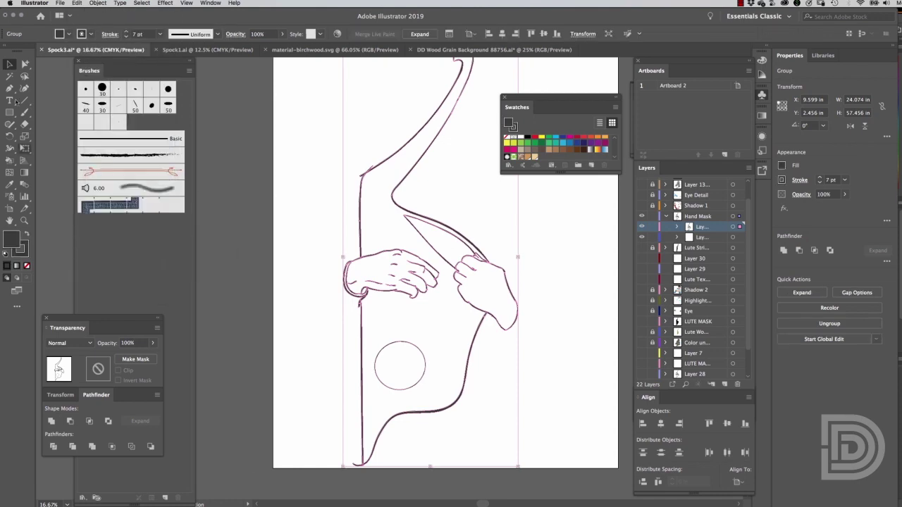
pyautogui.hotkey('ctrl', 'shift', 'a')
pyautogui.press('k')
pyautogui.click(562, 144)
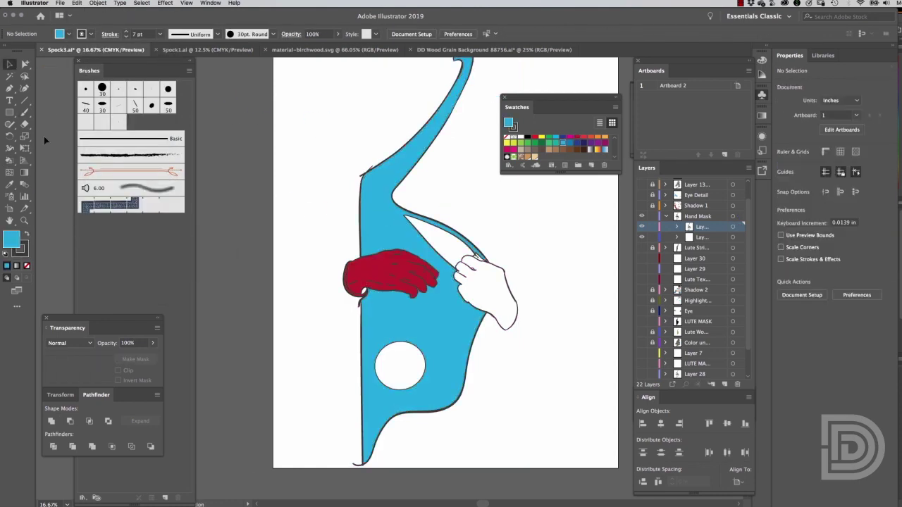
# - Expand the live-painted hand into plain shapes
pyautogui.hotkey('ctrl', 'a')
pyautogui.click(76, 2)
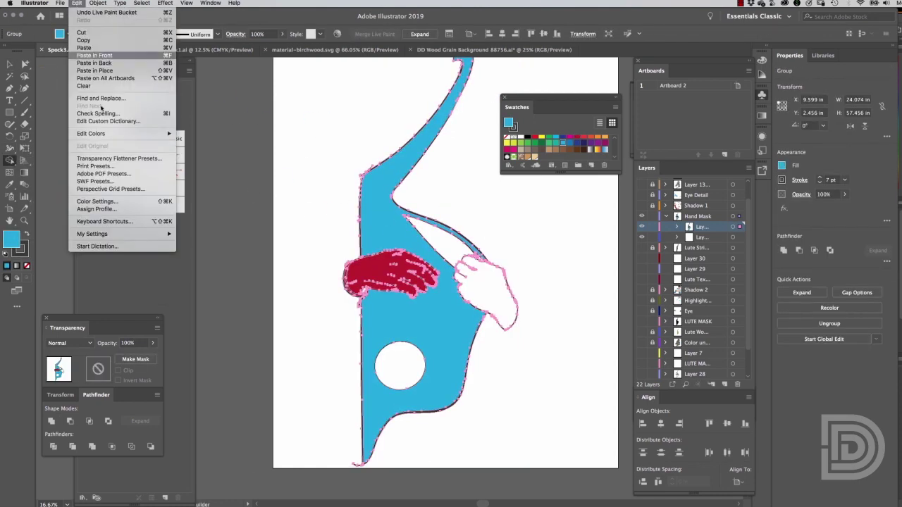
pyautogui.click(120, 134)
pyautogui.press('Return')
pyautogui.hotkey('ctrl', '+')
pyautogui.hotkey('ctrl', '+')
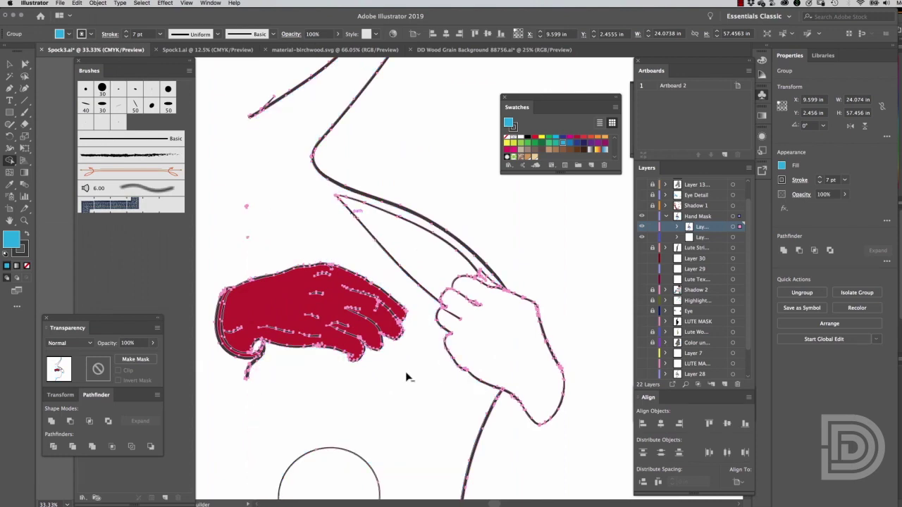
pyautogui.hotkey('ctrl', 'shift', 'a')
# - Thicken the hand outline with the 30pt Round brush into a solid silhouette
pyautogui.scroll(-1, 427, 372)
pyautogui.scroll(-3, 465, 428)
pyautogui.hotkey('ctrl', '+')
pyautogui.hotkey('ctrl', '+')
pyautogui.hotkey('ctrl', '+')
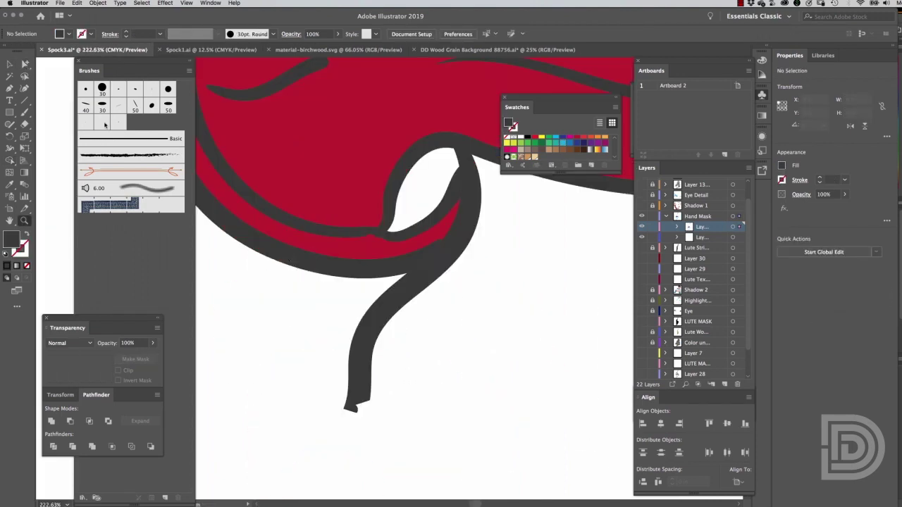
pyautogui.press('b')
pyautogui.hotkey('ctrl', 'a')
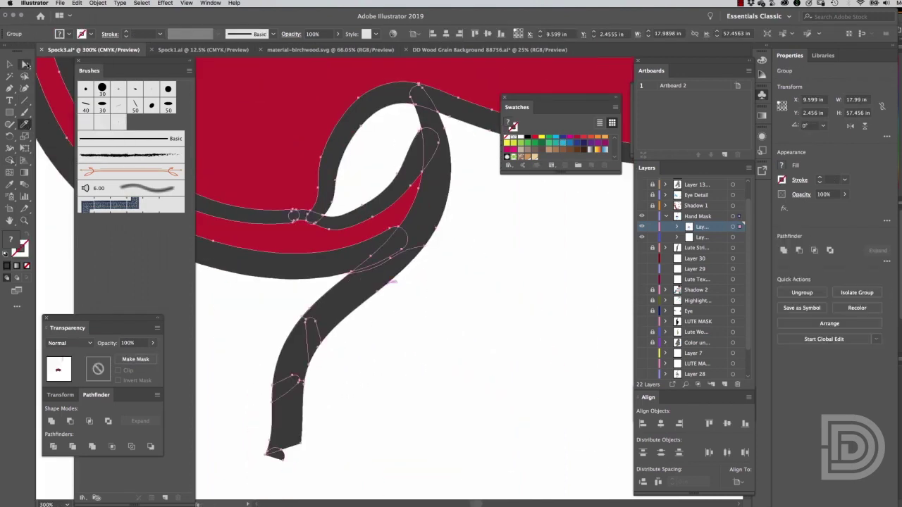
pyautogui.hotkey('ctrl', '-')
pyautogui.hotkey('ctrl', '-')
pyautogui.hotkey('ctrl', '-')
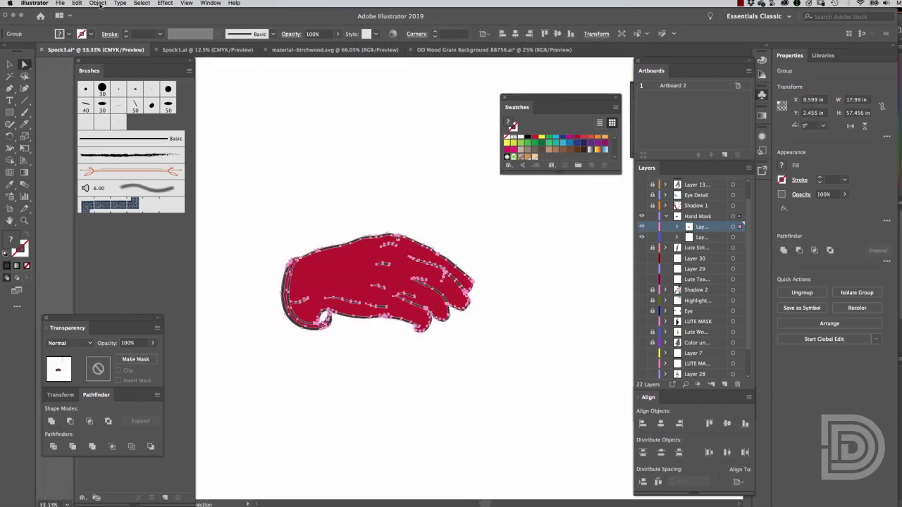
pyautogui.click(103, 88)
pyautogui.hotkey('ctrl', 'shift', 'a')
# - Zoom out to the full artboard in outline view and show the Lute Strings layer
pyautogui.scroll(5, 367, 348)
pyautogui.hotkey('ctrl', '-')
pyautogui.hotkey('ctrl', '-')
pyautogui.hotkey('ctrl', '-')
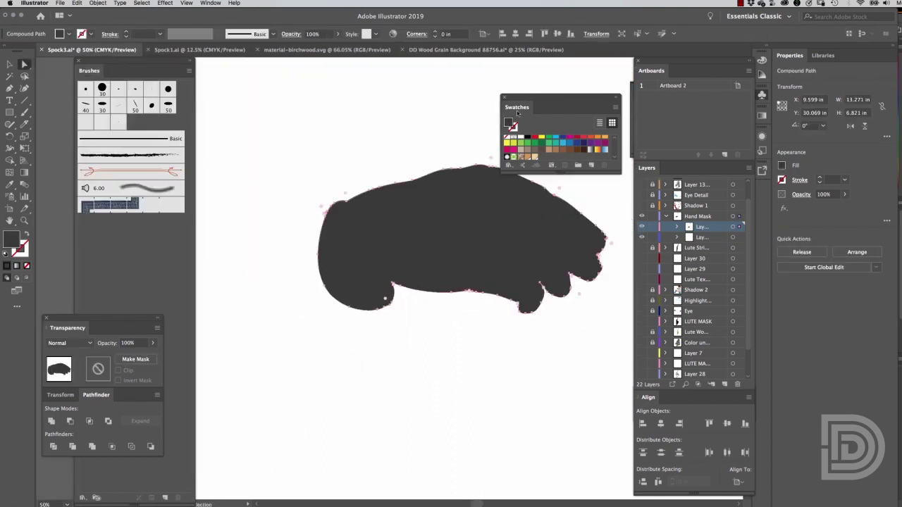
pyautogui.hotkey('ctrl', '-')
pyautogui.hotkey('ctrl', '-')
pyautogui.hotkey('ctrl', '-')
pyautogui.hotkey('ctrl', 'y')
pyautogui.hotkey('ctrl', 'y')
pyautogui.click(641, 267)
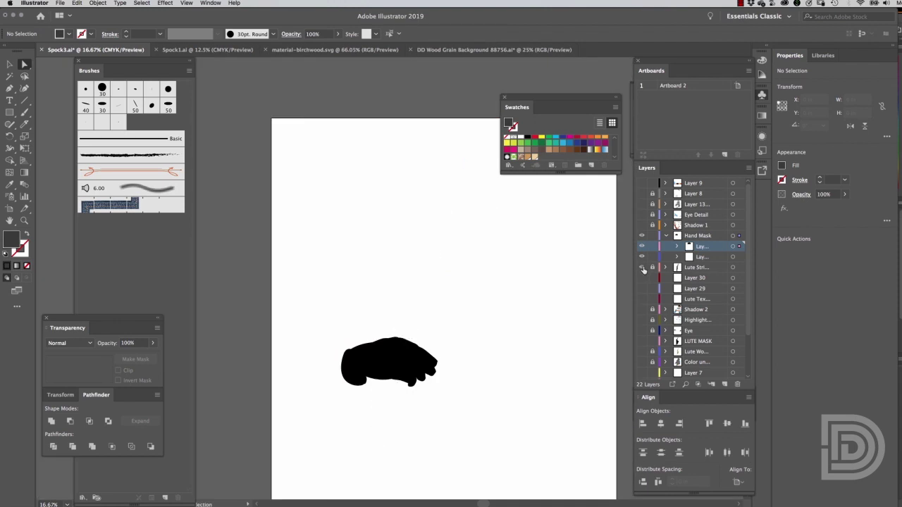
# - Draw a small yellow tuning-peg circle with a 3 pt olive outline at a string tip
pyautogui.scroll(3, 395, 317)
pyautogui.moveTo(535, 107); pyautogui.dragTo(622, 158)
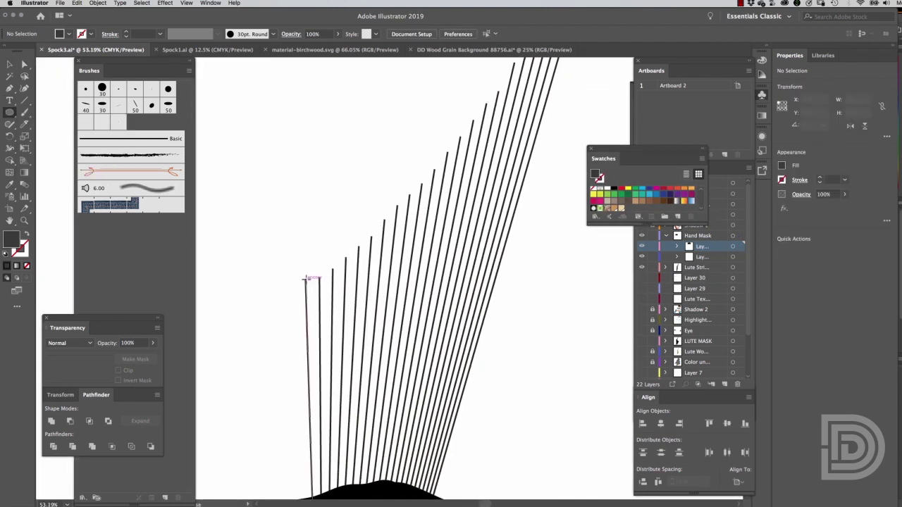
pyautogui.moveTo(308, 279); pyautogui.dragTo(313, 285)
pyautogui.doubleClick(11, 241)
pyautogui.click(276, 217)
pyautogui.scroll(5, 303, 282)
pyautogui.doubleClick(12, 241)
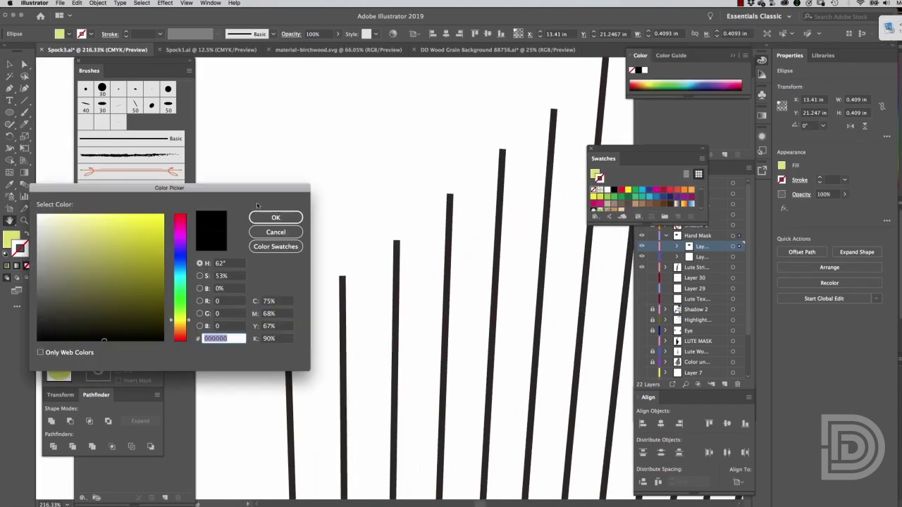
pyautogui.press('Return')
pyautogui.click(125, 34)
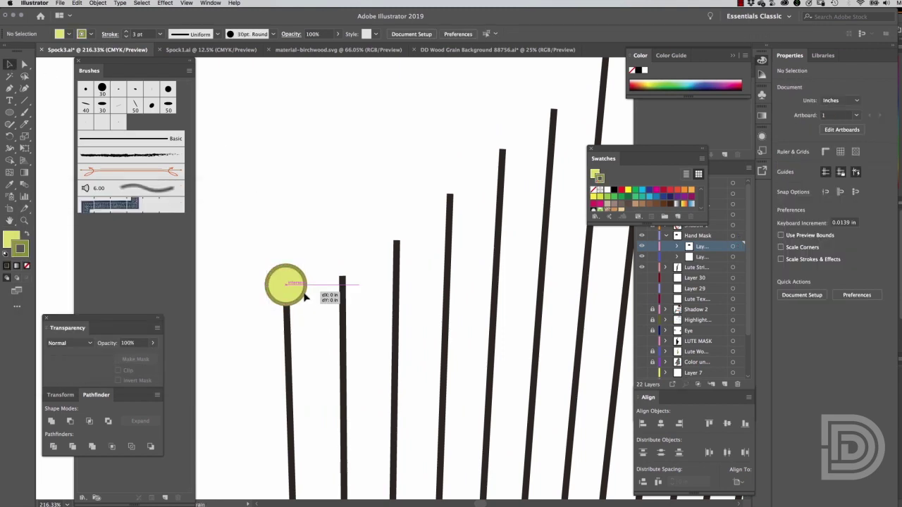
# - Copy the tuning peg onto the remaining string tips
pyautogui.moveTo(286, 286); pyautogui.dragTo(342, 271)
pyautogui.scroll(4, 315, 342)
pyautogui.hscroll(4, 316, 342)
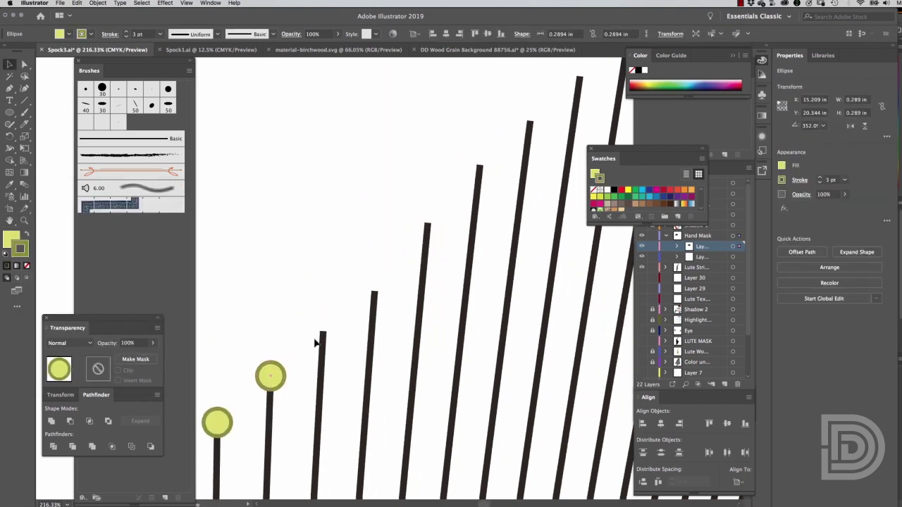
pyautogui.moveTo(528, 125); pyautogui.dragTo(325, 262)
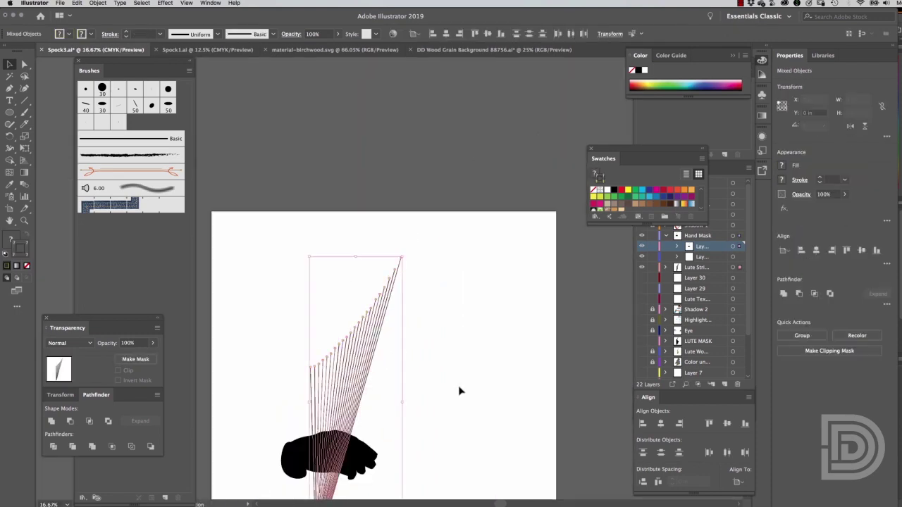
# - Mask the lute strings with the hand shape and show the full Spock illustration
pyautogui.click(275, 301)
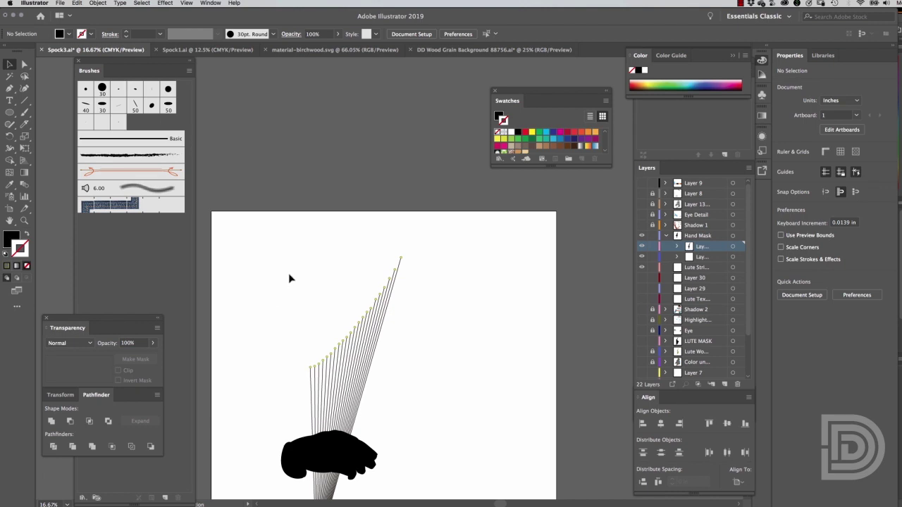
pyautogui.click(352, 317)
pyautogui.scroll(-5, 381, 317)
pyautogui.click(667, 235)
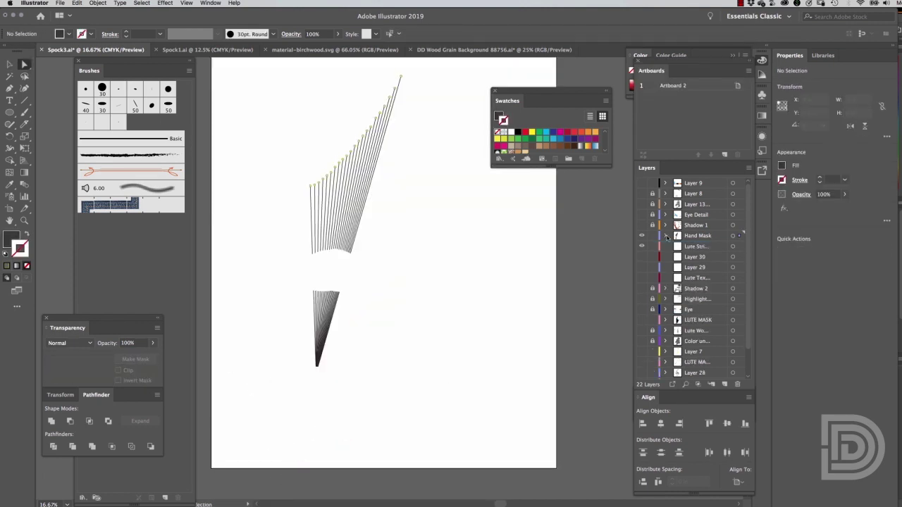
pyautogui.click(641, 194)
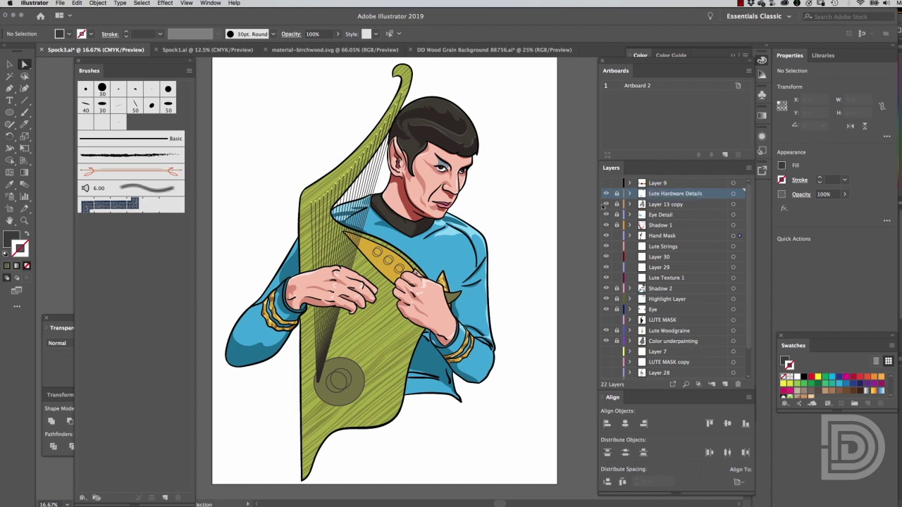
# - Rename the Shadow 1 layer to 'Dark Shadow' and hide the detail layers above the strings
pyautogui.doubleClick(660, 224)
pyautogui.write('Dark')
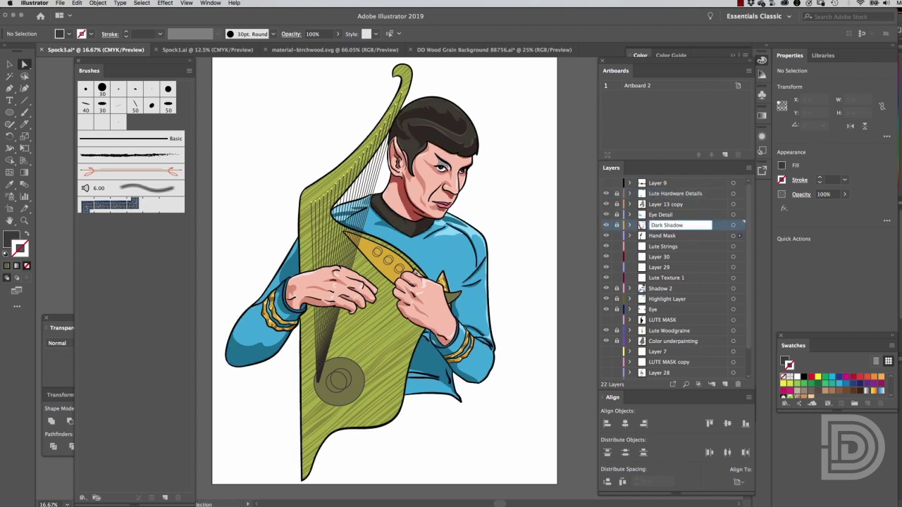
pyautogui.press('Tab')
pyautogui.write('C')
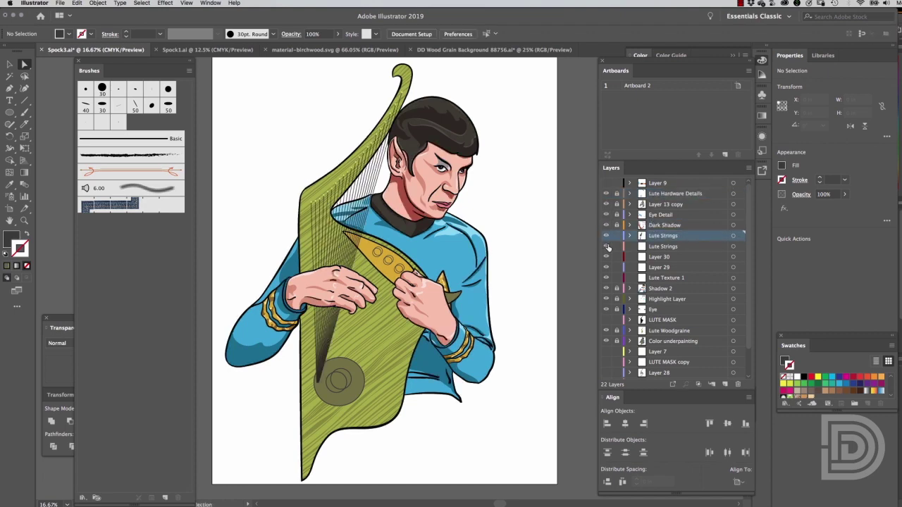
pyautogui.moveTo(608, 231); pyautogui.dragTo(606, 193)
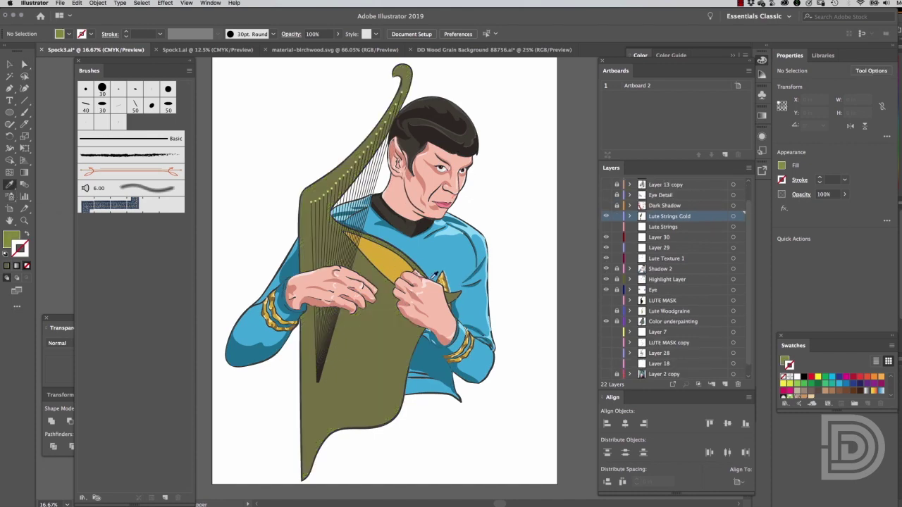
pyautogui.click(270, 191)
pyautogui.moveTo(606, 290); pyautogui.dragTo(604, 325)
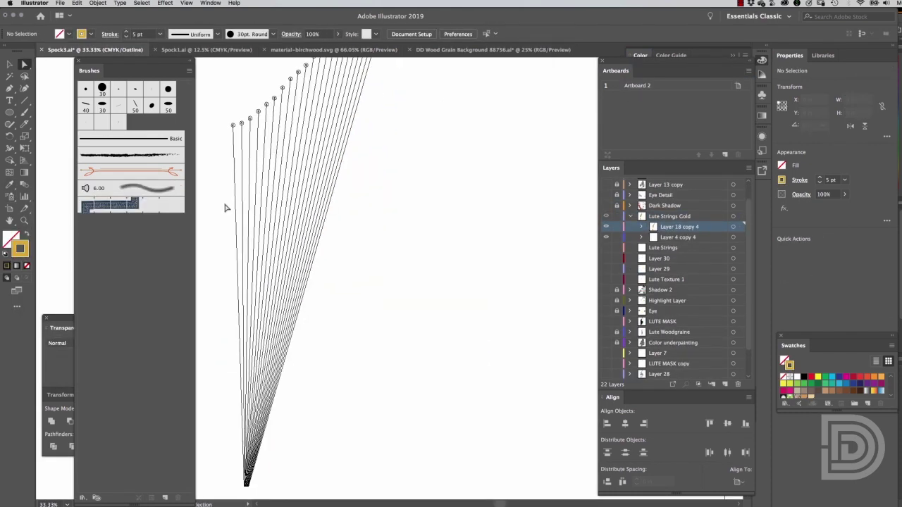
pyautogui.hotkey('ctrl', 'y')
pyautogui.hotkey('ctrl', 'y')
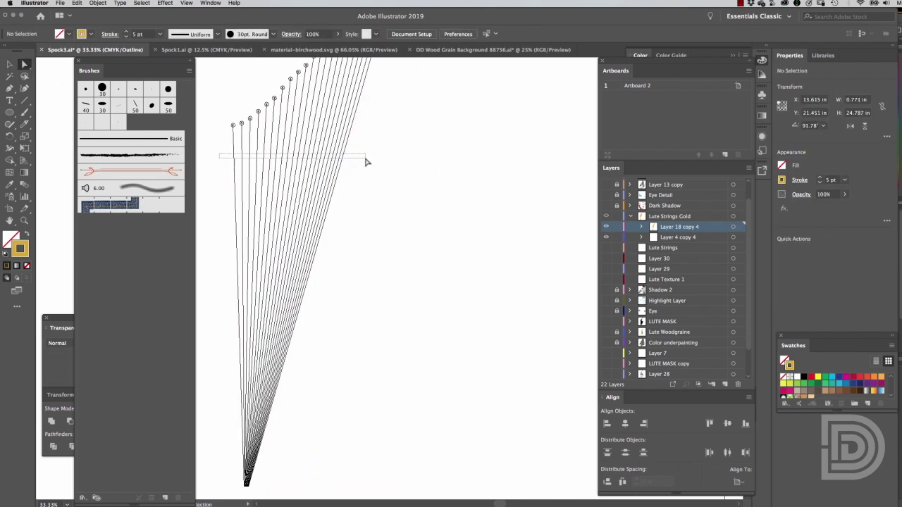
pyautogui.hotkey('ctrl', 'y')
# - Offset the gold strings with a Transform effect of 0.125 horizontal and .12 vertical
pyautogui.click(165, 3)
pyautogui.click(296, 98)
pyautogui.press('Tab')
pyautogui.press('Tab')
pyautogui.write('0.125')
pyautogui.press('Tab')
pyautogui.press('Tab')
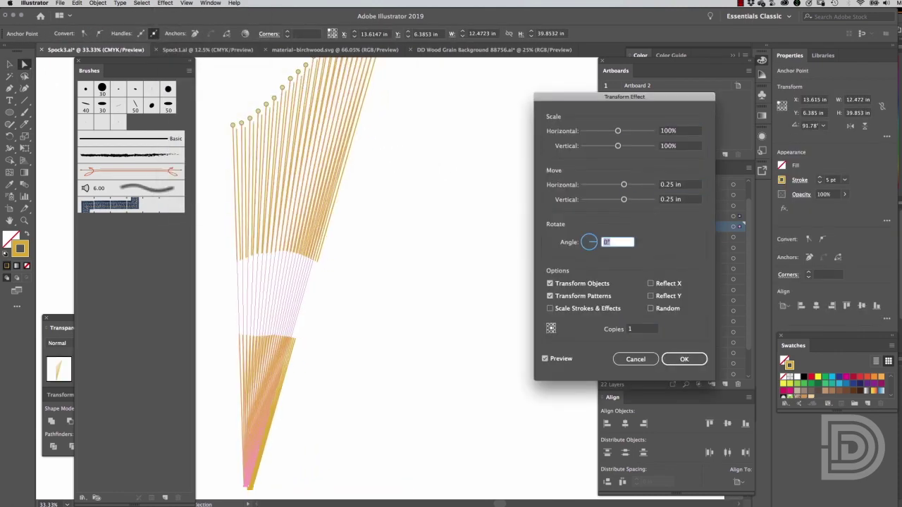
pyautogui.hotkey('shift', 'Tab')
pyautogui.write('.12')
pyautogui.press('Return')
# - Add a brown stroke beneath the gold with a smaller Transform offset; move LUTE MASK below Layer 7
pyautogui.click(210, 3)
pyautogui.click(239, 133)
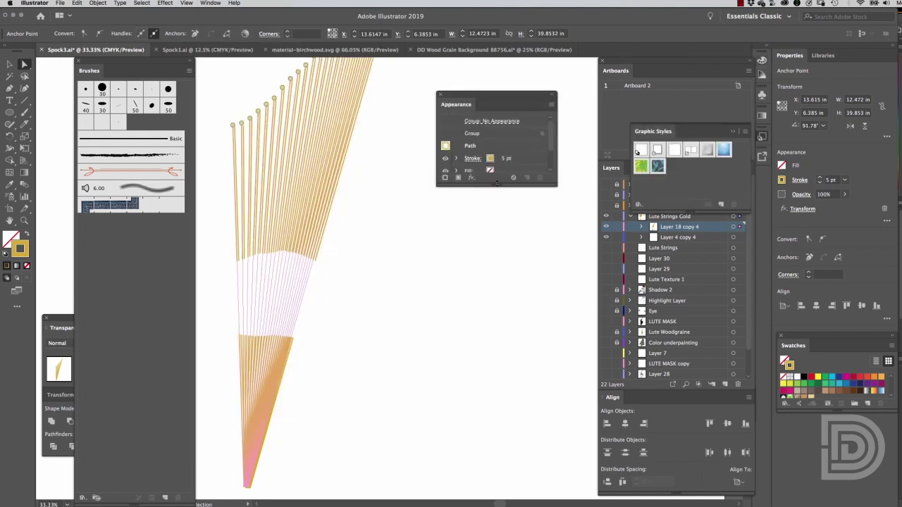
pyautogui.click(489, 159)
pyautogui.click(458, 197)
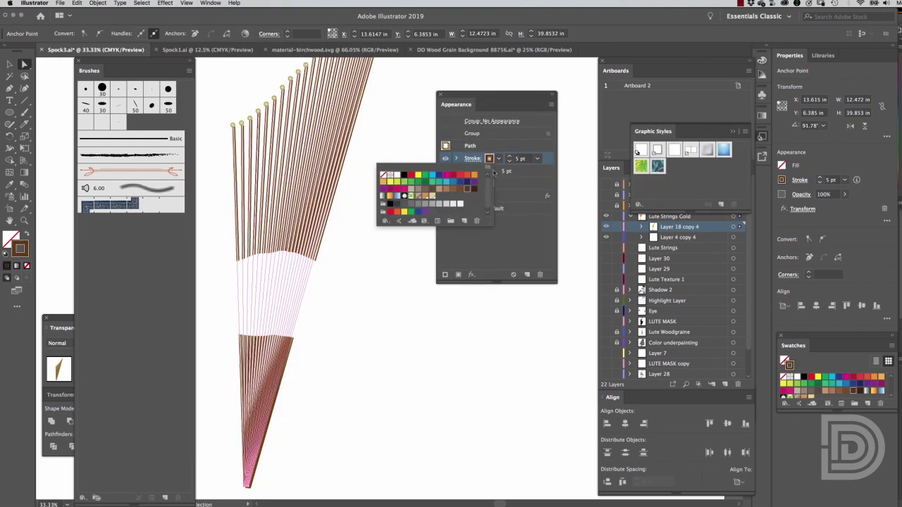
pyautogui.moveTo(472, 158); pyautogui.dragTo(457, 185)
pyautogui.click(457, 184)
pyautogui.hotkey('ctrl', '+')
pyautogui.hotkey('ctrl', '+')
pyautogui.click(488, 196)
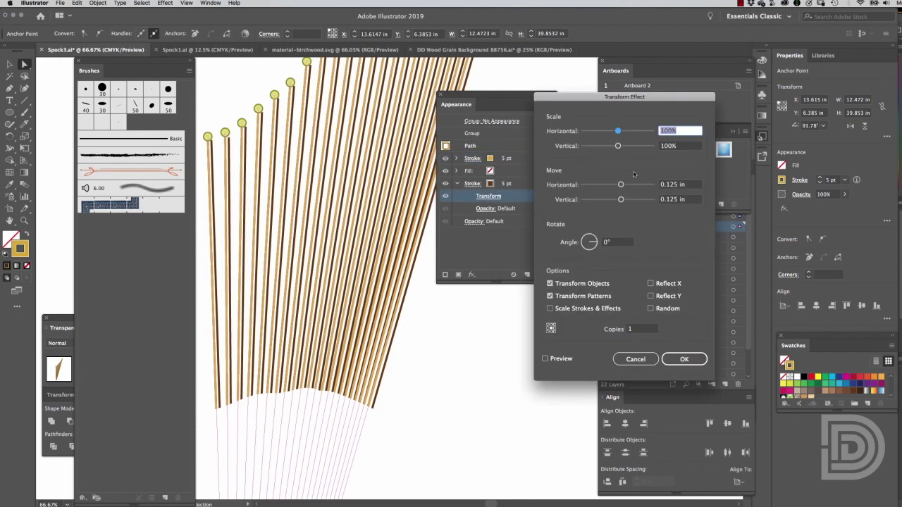
pyautogui.click(545, 358)
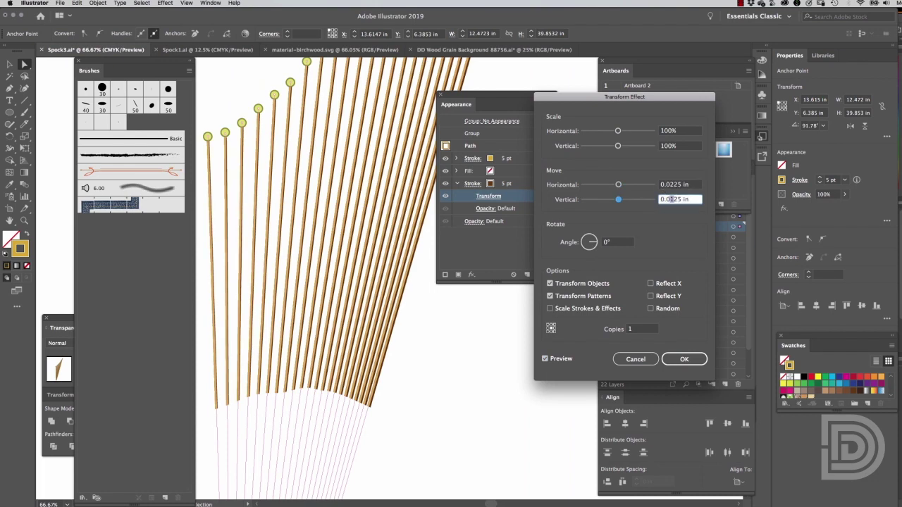
pyautogui.press('Return')
pyautogui.hotkey('ctrl', '0')
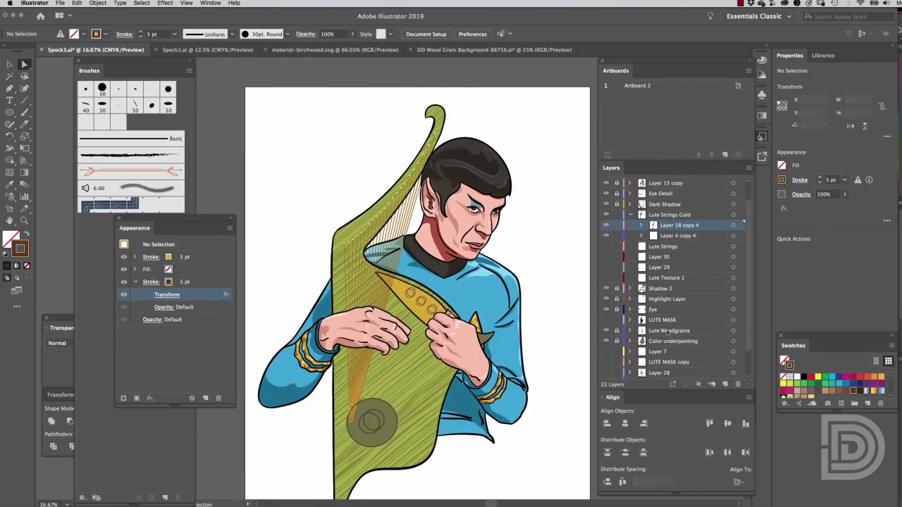
pyautogui.moveTo(668, 332); pyautogui.dragTo(663, 363)
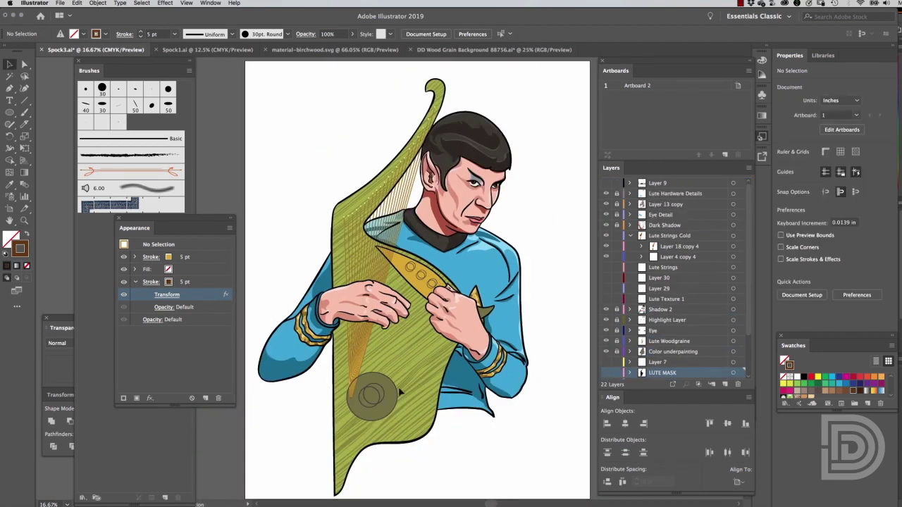
pyautogui.click(576, 323)
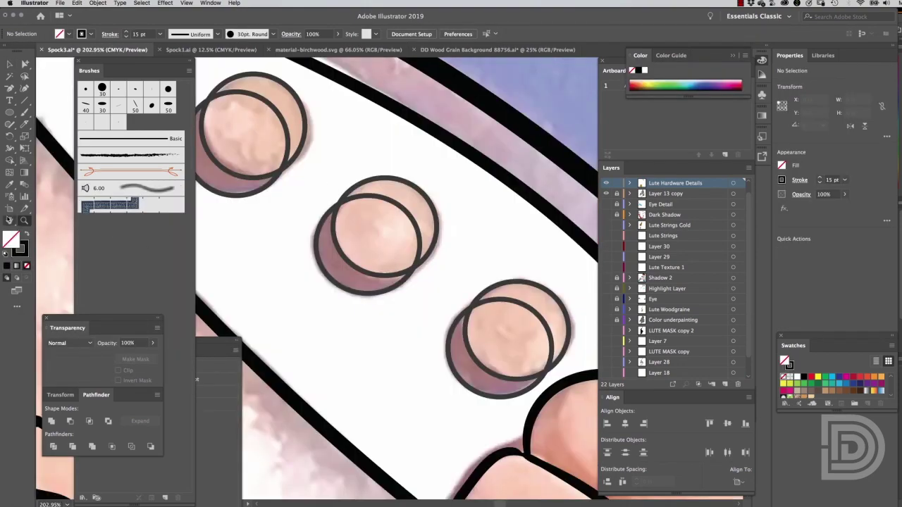
# - Give the peg circles 5 pt outlines, deselect them, and show the hidden layers again
pyautogui.click(125, 34)
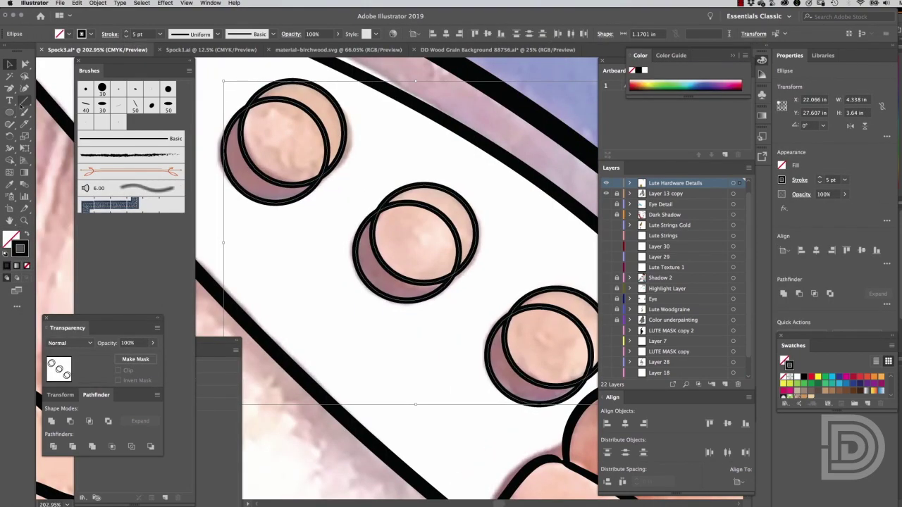
pyautogui.hotkey('ctrl', '0')
pyautogui.press('v')
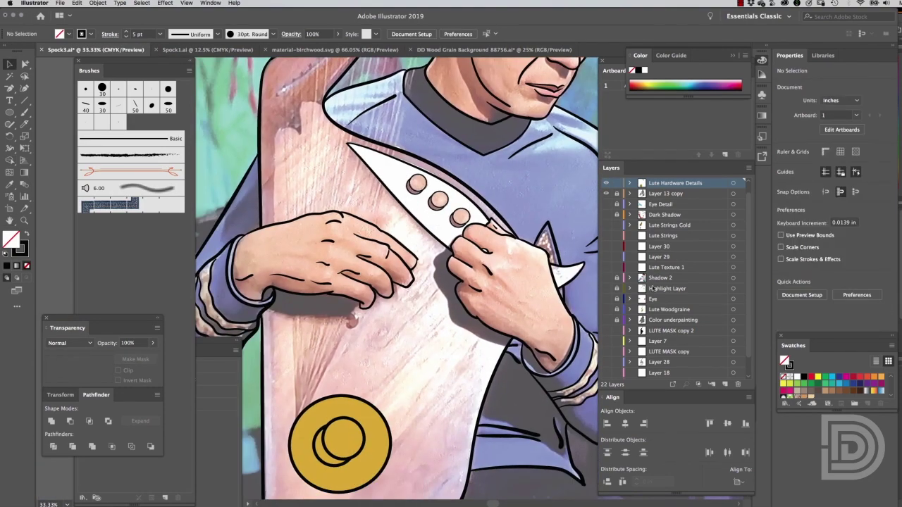
pyautogui.hotkey('ctrl', 'shift', 'a')
pyautogui.moveTo(606, 204); pyautogui.dragTo(606, 320)
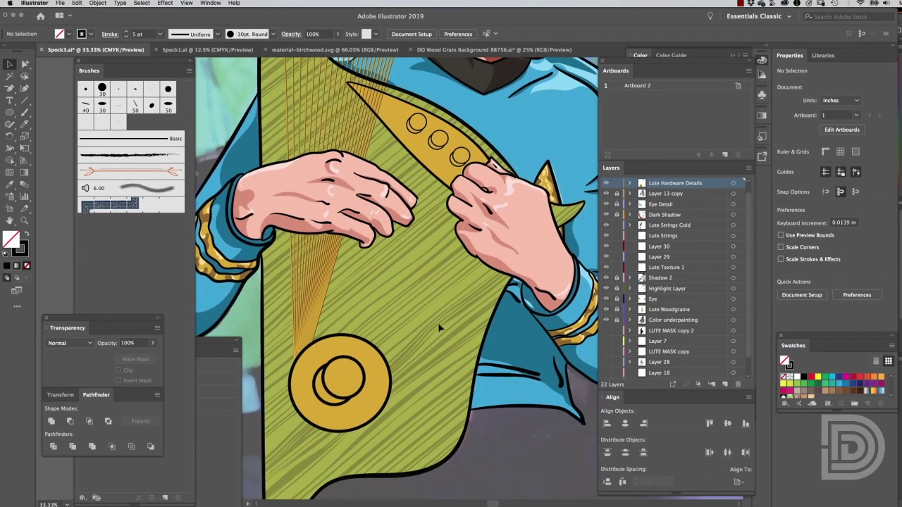
pyautogui.click(10, 160)
# - Select the gold sound hole group, apply an Object menu command, and show the Shadow 2 layer
pyautogui.press('a')
pyautogui.click(272, 332)
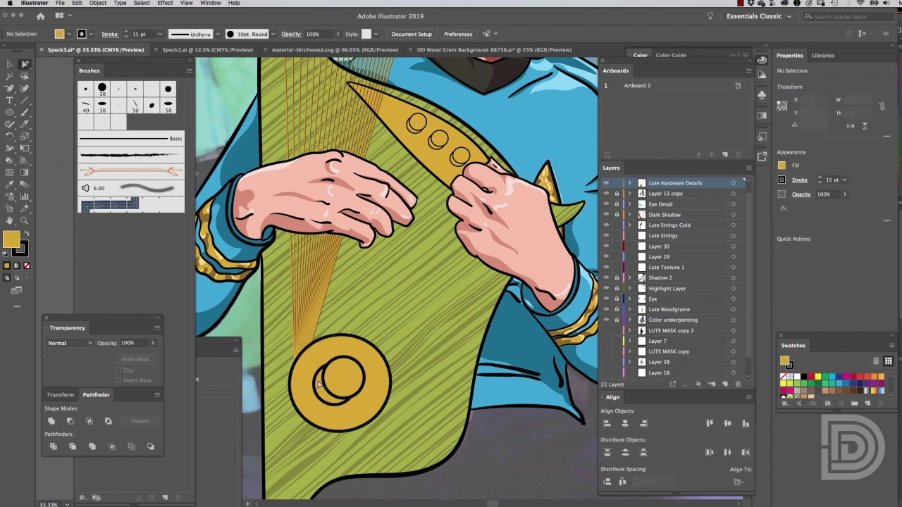
pyautogui.hotkey('ctrl', 'shift', 'a')
pyautogui.click(412, 115)
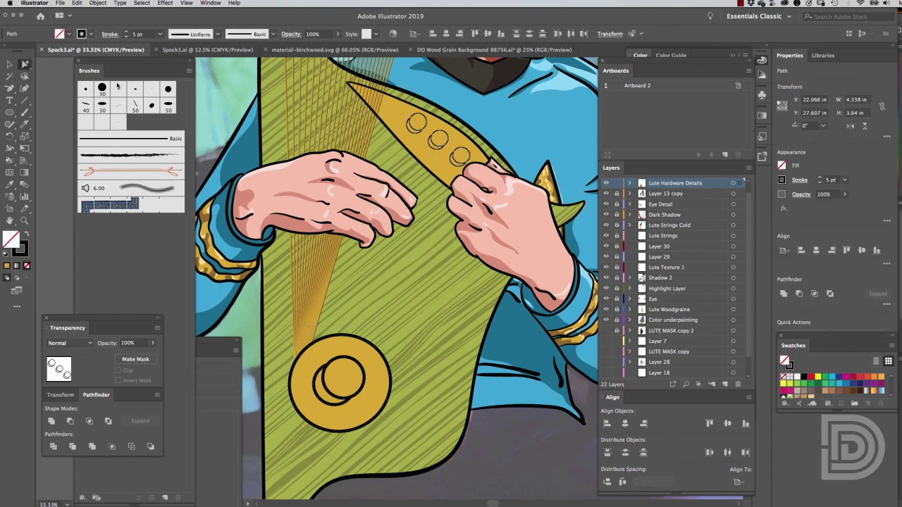
pyautogui.press('v')
pyautogui.click(360, 412)
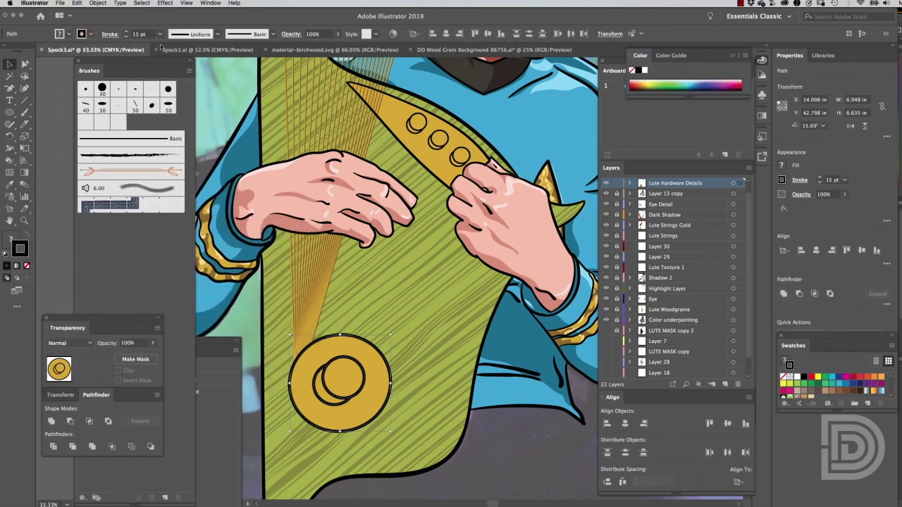
pyautogui.click(98, 3)
pyautogui.click(201, 232)
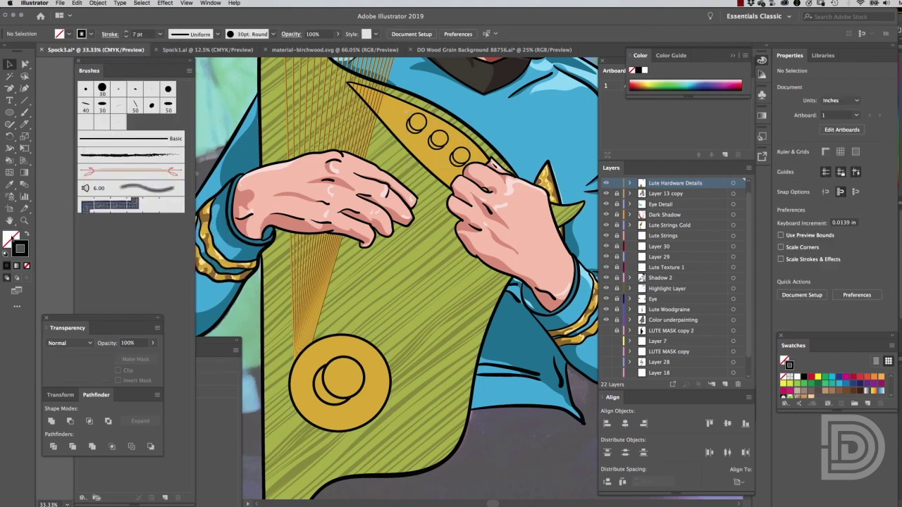
pyautogui.click(10, 184)
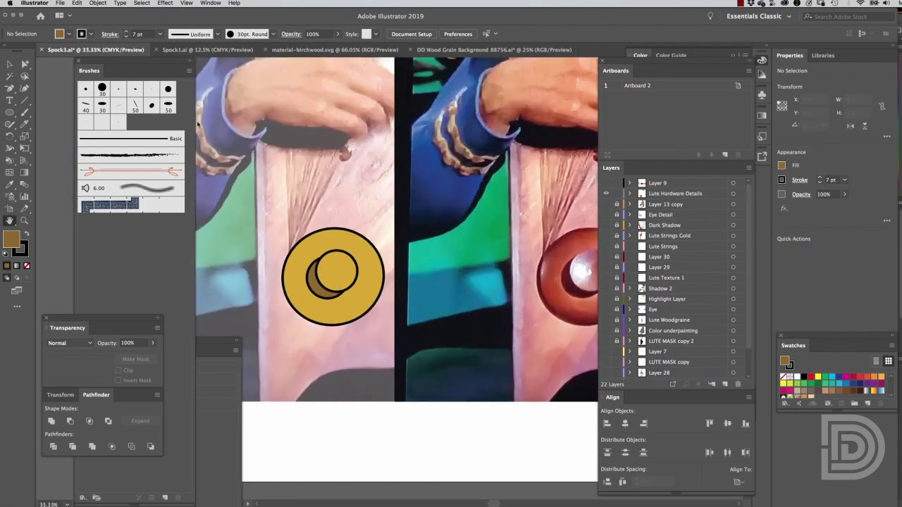
pyautogui.click(606, 289)
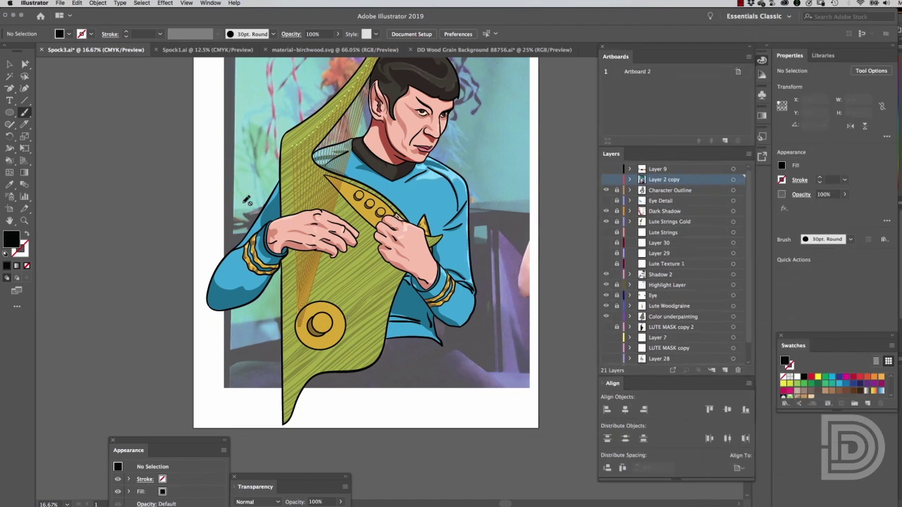
# - Paint brown shadow strokes along the sound hole's left edge and the small circle's upper edges
pyautogui.press('i')
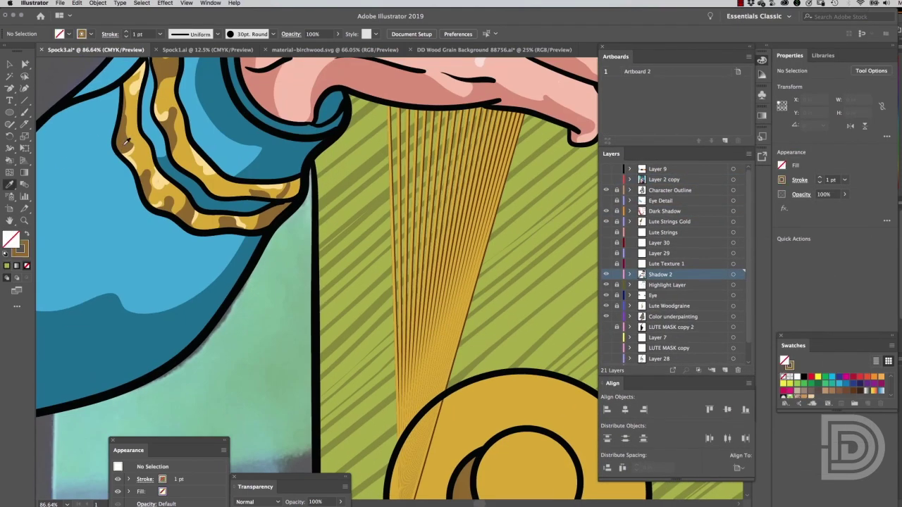
pyautogui.scroll(-5, 128, 141)
pyautogui.hscroll(3, 127, 141)
pyautogui.hotkey('ctrl', '-')
pyautogui.hotkey('ctrl', '-')
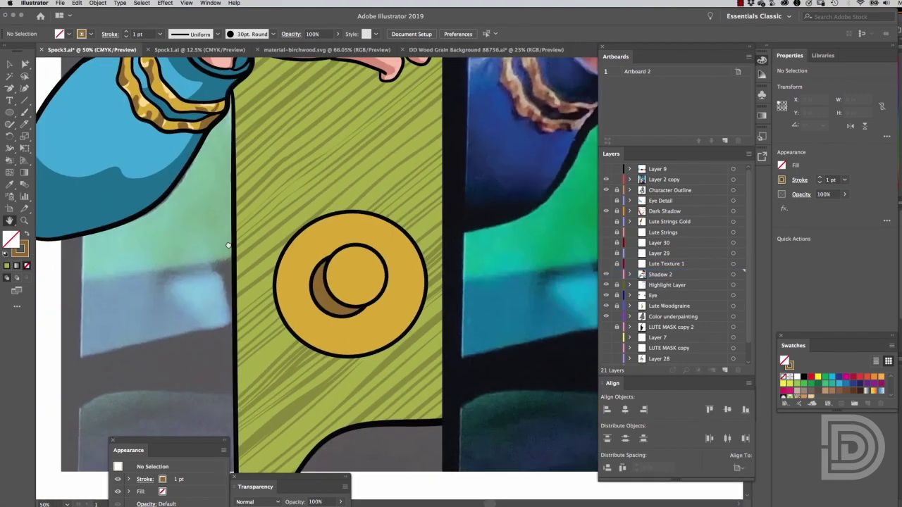
pyautogui.hscroll(5, 579, 257)
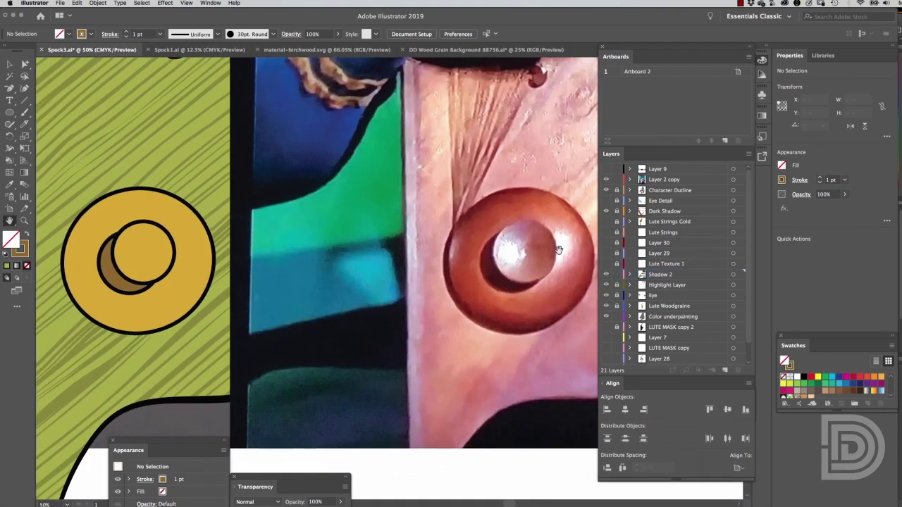
pyautogui.scroll(-2, 558, 250)
pyautogui.hscroll(-2, 558, 250)
pyautogui.press('b')
pyautogui.moveTo(120, 175)
pyautogui.mouseDown()
pyautogui.moveTo(150, 296)
pyautogui.moveTo(215, 291)
pyautogui.mouseUp()
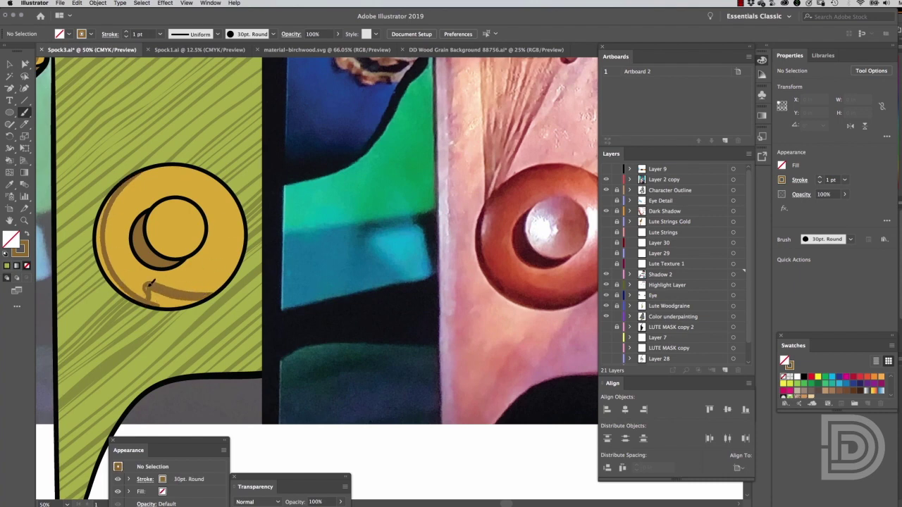
pyautogui.moveTo(113, 198); pyautogui.dragTo(103, 245)
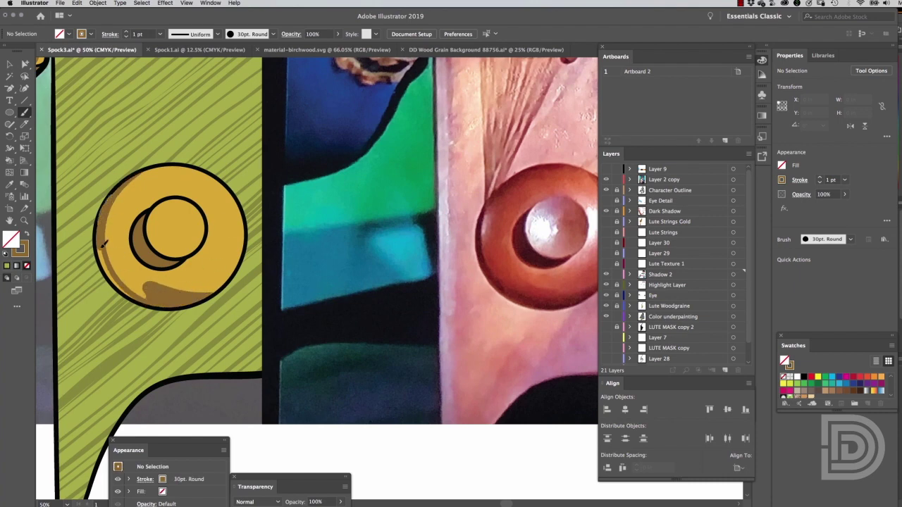
pyautogui.moveTo(207, 216); pyautogui.dragTo(206, 224)
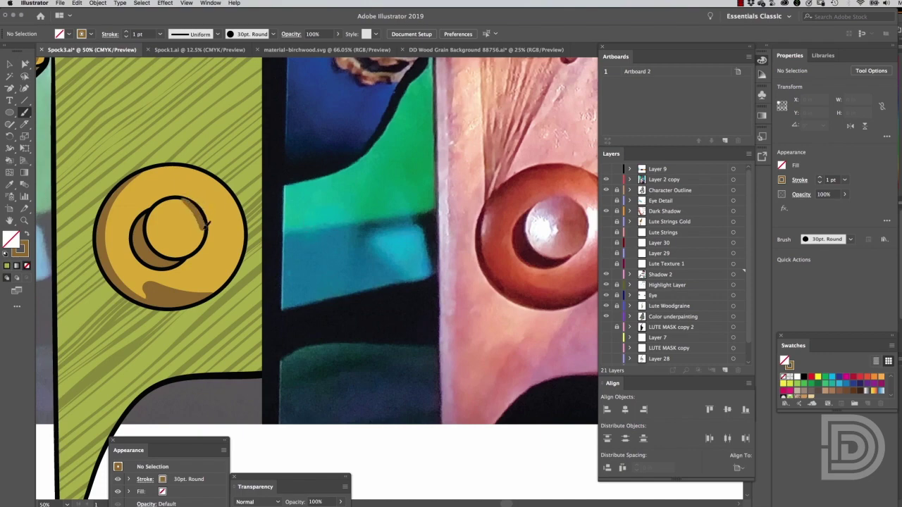
# - Restore the deleted inner circle outline and paint shadow along the sound hole's right and lower edge on Shadow 2
pyautogui.press('a')
pyautogui.click(530, 207)
pyautogui.click(182, 266)
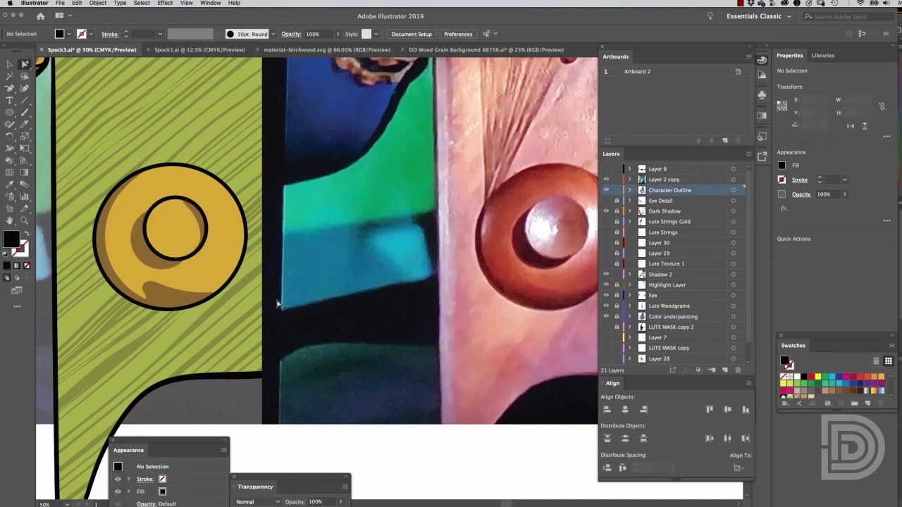
pyautogui.press('Delete')
pyautogui.hotkey('ctrl', 'z')
pyautogui.moveTo(347, 219); pyautogui.dragTo(298, 217)
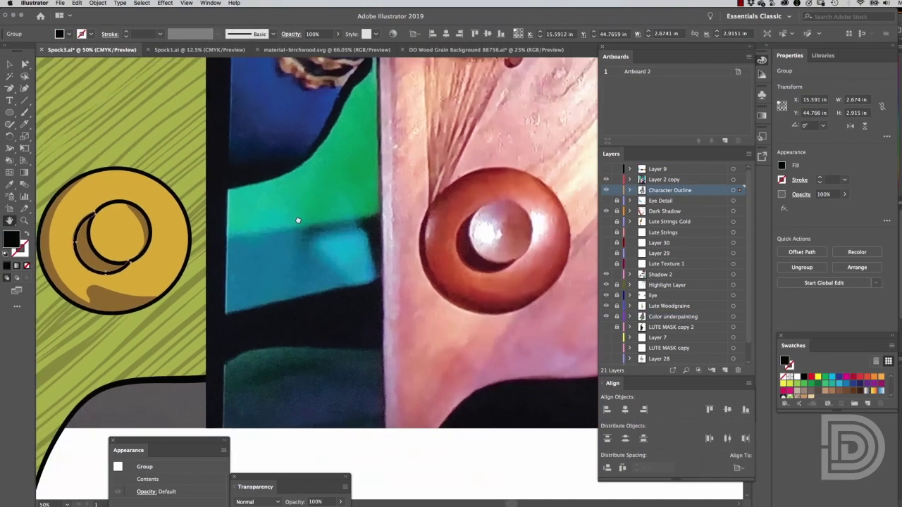
pyautogui.click(24, 113)
pyautogui.hotkey('ctrl', 'shift', 'a')
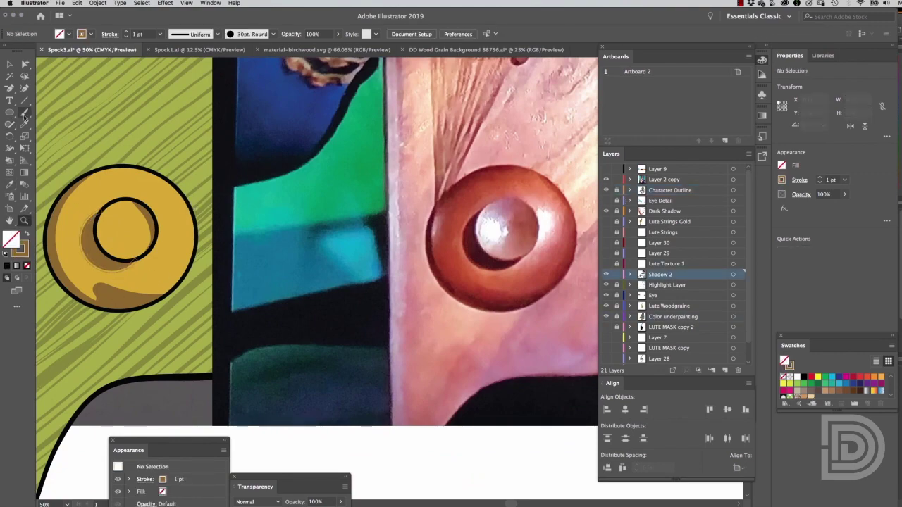
pyautogui.moveTo(196, 217); pyautogui.dragTo(90, 312)
pyautogui.click(98, 2)
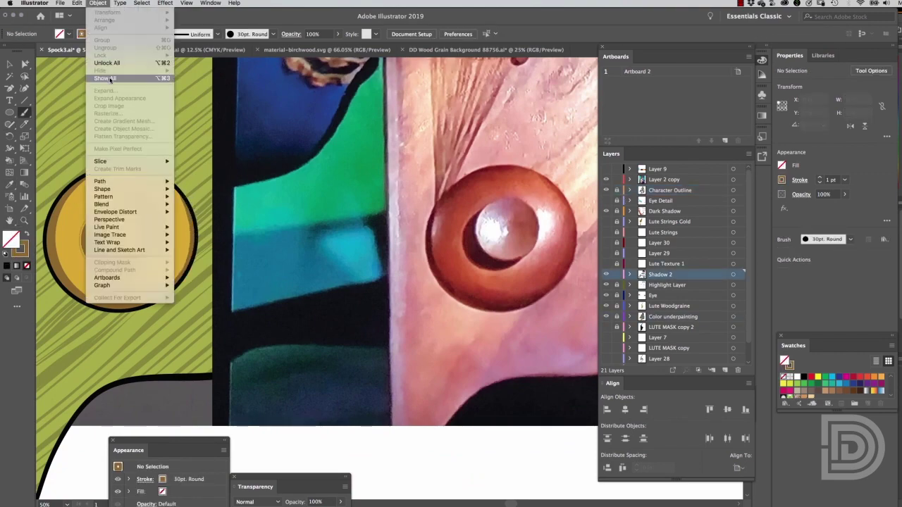
pyautogui.press('Escape')
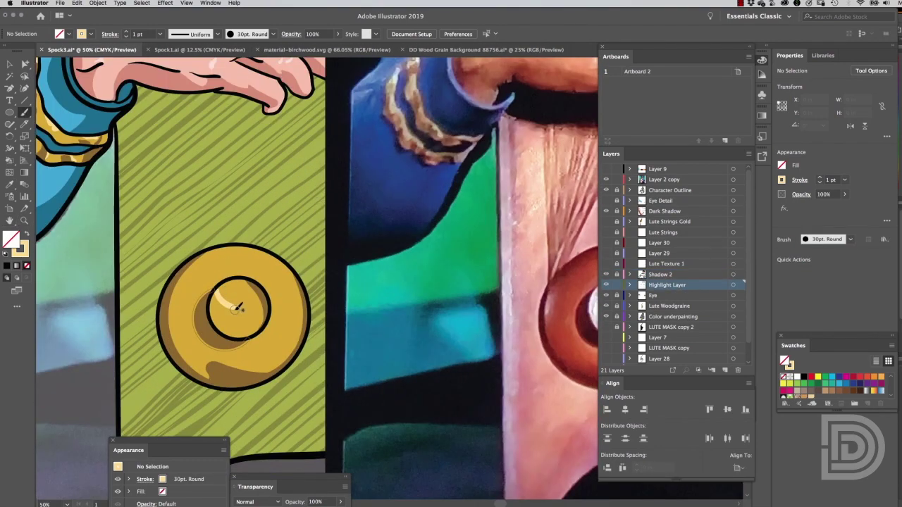
# - Paint cream highlight strokes inside the sound hole's inner ring
pyautogui.moveTo(239, 306); pyautogui.dragTo(214, 308)
pyautogui.moveTo(199, 195); pyautogui.dragTo(91, 177)
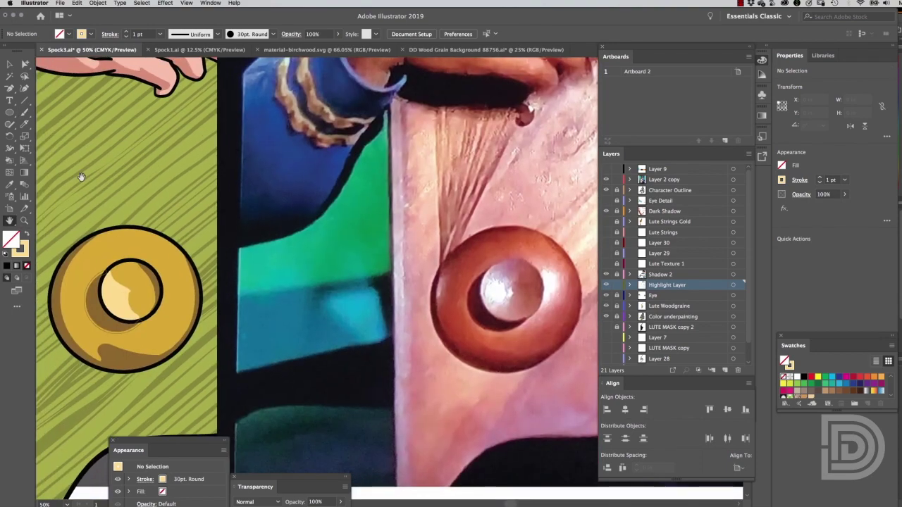
pyautogui.press('z')
pyautogui.moveTo(121, 298); pyautogui.dragTo(184, 303)
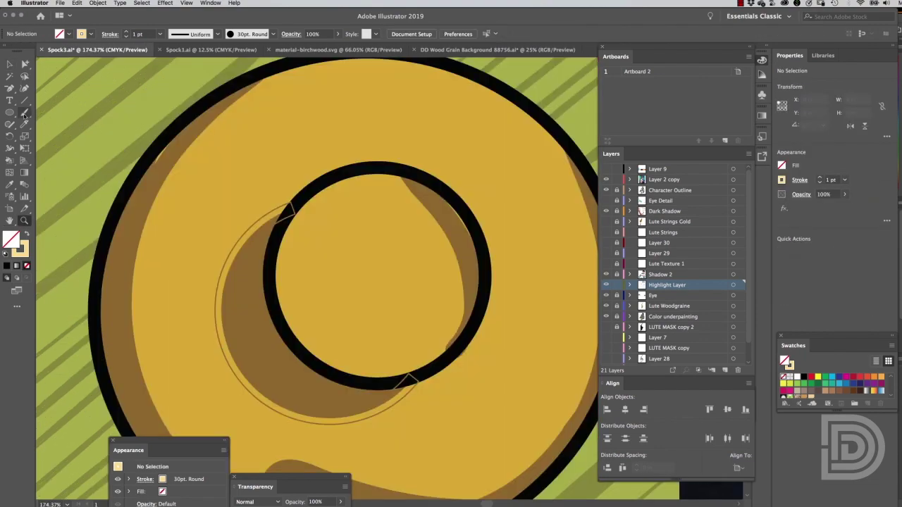
pyautogui.click(24, 112)
pyautogui.moveTo(365, 271); pyautogui.dragTo(355, 345)
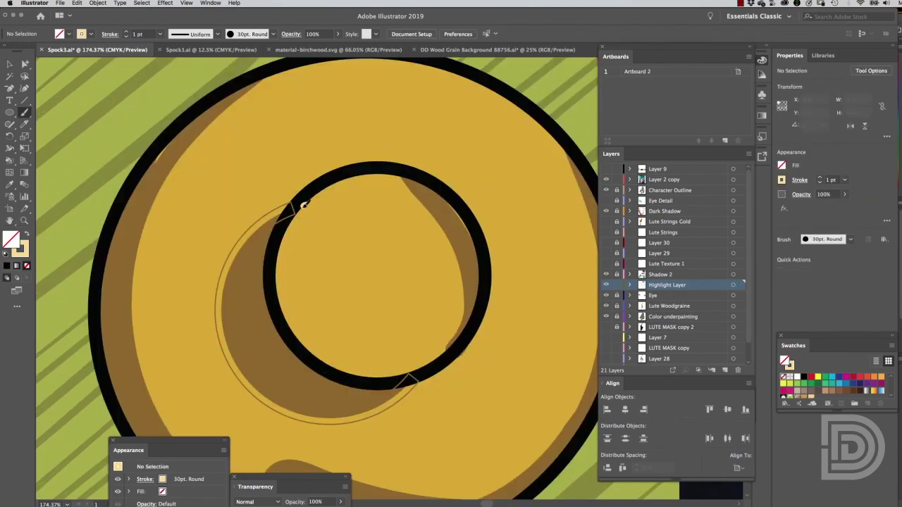
pyautogui.moveTo(303, 204); pyautogui.dragTo(402, 377)
# - Turn a cream ellipse into a crescent by pulling its right anchor in, then rotate it about 23°
pyautogui.hotkey('ctrl', '-')
pyautogui.press('l')
pyautogui.moveTo(335, 176); pyautogui.dragTo(405, 264)
pyautogui.press('v')
pyautogui.moveTo(347, 236); pyautogui.dragTo(381, 264)
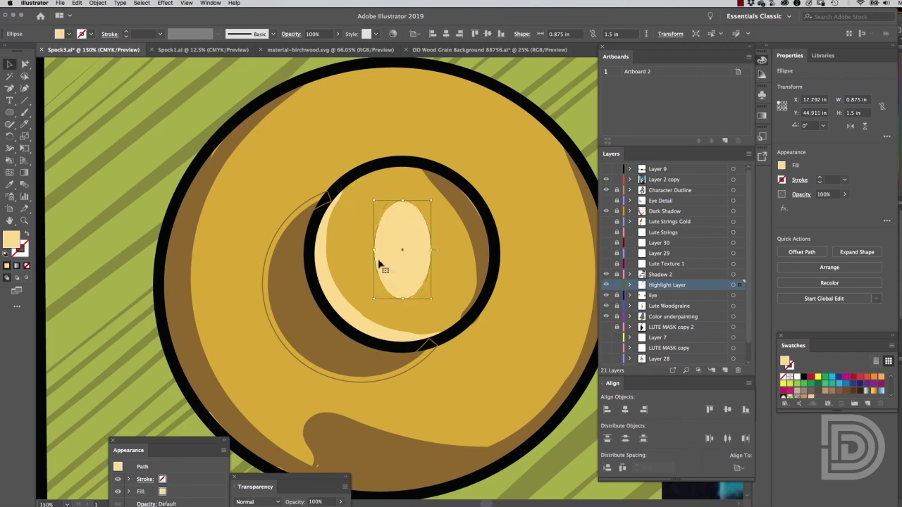
pyautogui.click(24, 64)
pyautogui.moveTo(431, 250)
pyautogui.mouseDown()
pyautogui.moveTo(398, 251)
pyautogui.moveTo(391, 294)
pyautogui.mouseUp()
pyautogui.press('v')
pyautogui.hotkey('ctrl', '-')
pyautogui.hotkey('ctrl', '-')
pyautogui.hotkey('ctrl', '-')
# - Try 50% opacity Blob Brush highlights, undo them, and reset painting opacity to 100%
pyautogui.hotkey('ctrl', 'shift', 'F10')
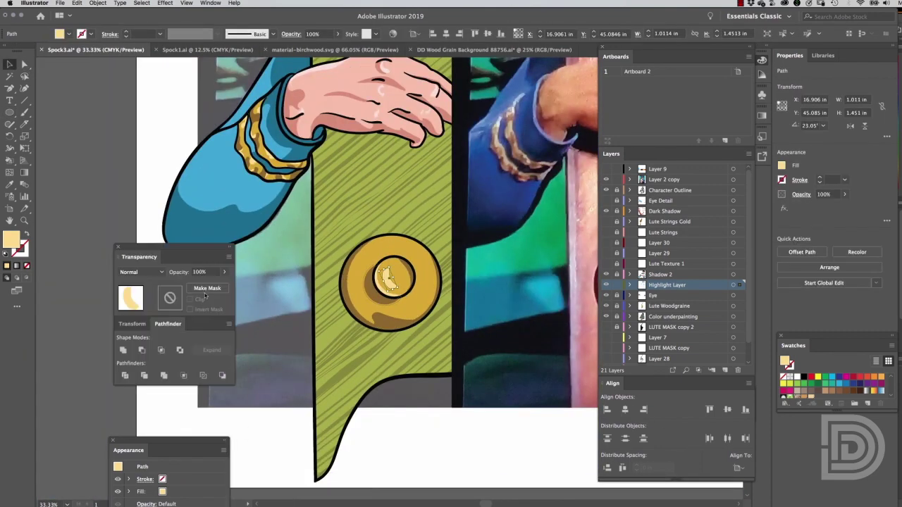
pyautogui.hotkey('ctrl', 'shift', 'a')
pyautogui.hotkey('shift', 'b')
pyautogui.scroll(5, 388, 129)
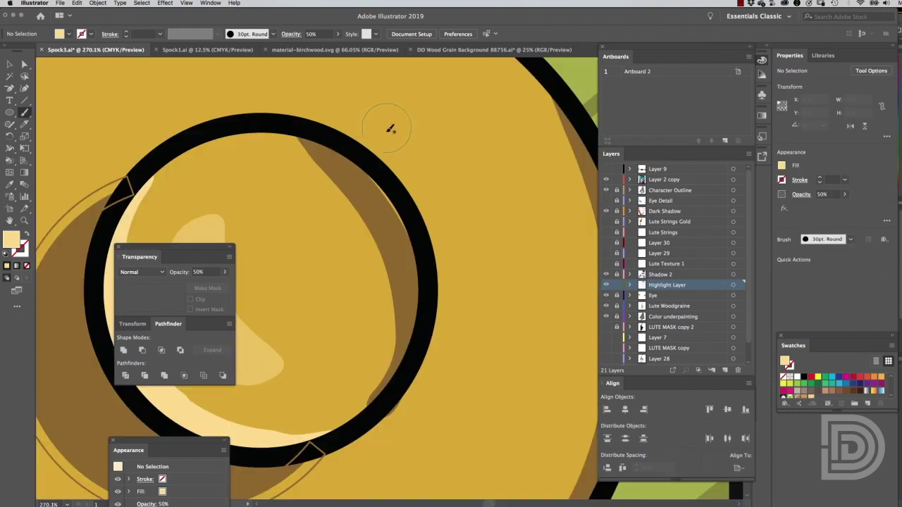
pyautogui.moveTo(390, 129); pyautogui.dragTo(465, 352)
pyautogui.hotkey('ctrl', 'z')
pyautogui.moveTo(392, 146); pyautogui.dragTo(461, 246)
pyautogui.hotkey('ctrl', 'z')
pyautogui.hotkey('ctrl', '-')
pyautogui.hotkey('ctrl', '-')
pyautogui.hotkey('ctrl', '-')
pyautogui.hotkey('shift', 'x')
pyautogui.hotkey('shift', 'x')
pyautogui.hotkey('shift', 'x')
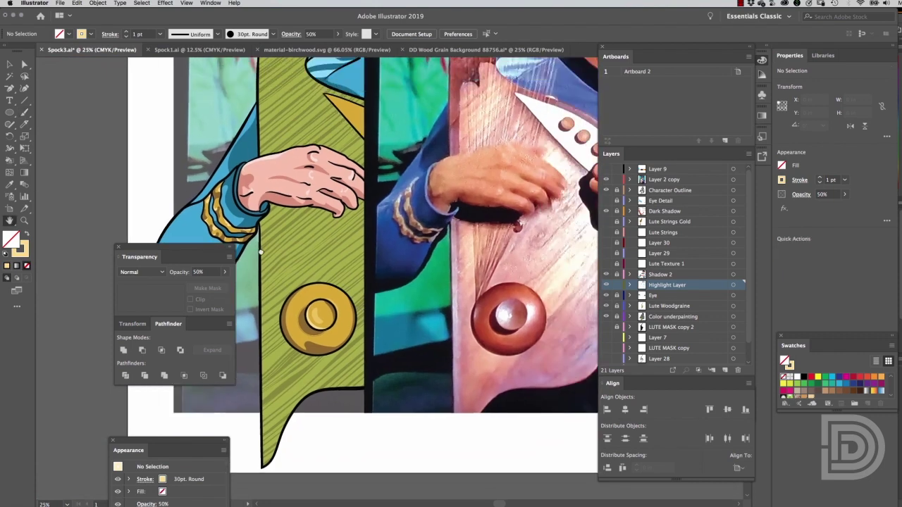
pyautogui.moveTo(420, 276)
pyautogui.mouseDown()
pyautogui.moveTo(142, 181)
pyautogui.moveTo(195, 233)
pyautogui.mouseUp()
pyautogui.scroll(4, 142, 180)
pyautogui.press('0')
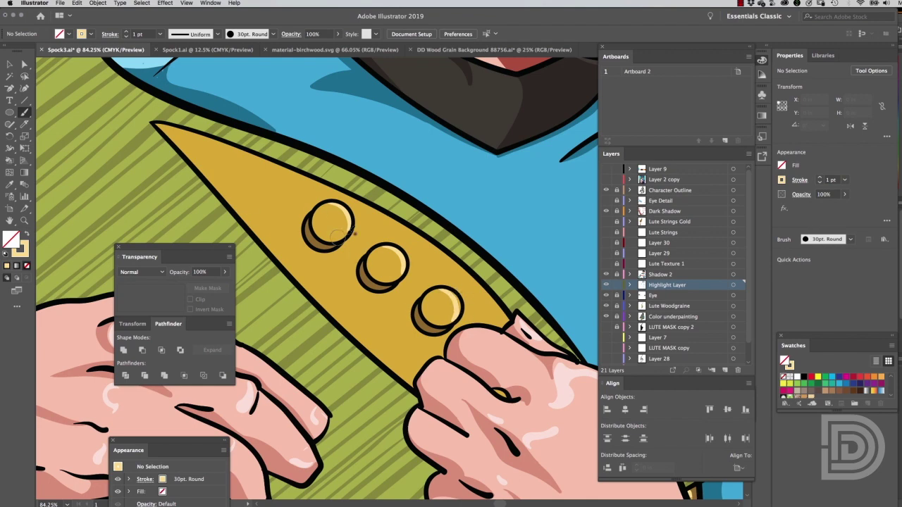
# - Paint wavy light-yellow streaks along the neck beside and between the three pegs and at the tip
pyautogui.moveTo(243, 211)
pyautogui.mouseDown()
pyautogui.moveTo(267, 169)
pyautogui.moveTo(239, 218)
pyautogui.mouseUp()
pyautogui.moveTo(272, 166)
pyautogui.mouseDown()
pyautogui.moveTo(243, 215)
pyautogui.moveTo(274, 241)
pyautogui.mouseUp()
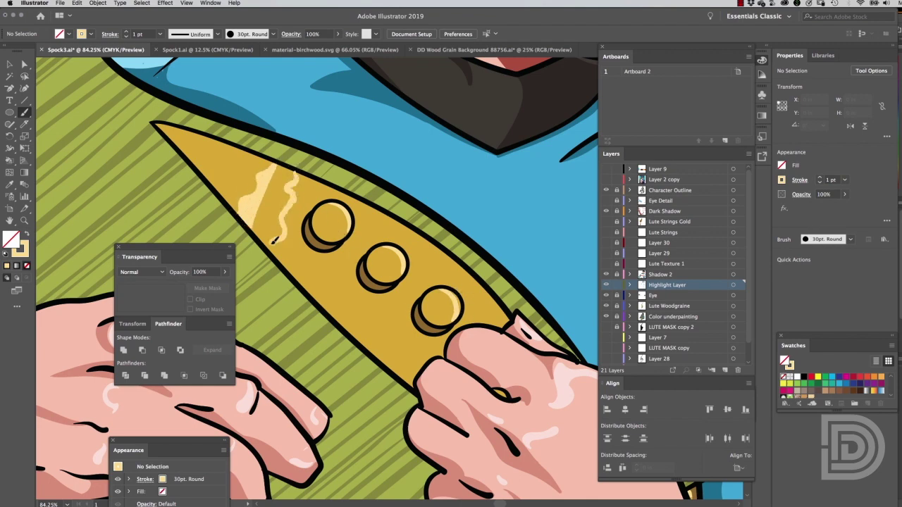
pyautogui.moveTo(297, 172); pyautogui.dragTo(288, 274)
pyautogui.moveTo(320, 308); pyautogui.dragTo(380, 208)
pyautogui.moveTo(352, 262); pyautogui.dragTo(322, 314)
pyautogui.moveTo(373, 352); pyautogui.dragTo(423, 236)
pyautogui.moveTo(401, 289)
pyautogui.mouseDown()
pyautogui.moveTo(451, 261)
pyautogui.moveTo(415, 289)
pyautogui.mouseUp()
pyautogui.moveTo(421, 331); pyautogui.dragTo(384, 344)
pyautogui.moveTo(462, 310); pyautogui.dragTo(497, 299)
pyautogui.moveTo(199, 134); pyautogui.dragTo(206, 169)
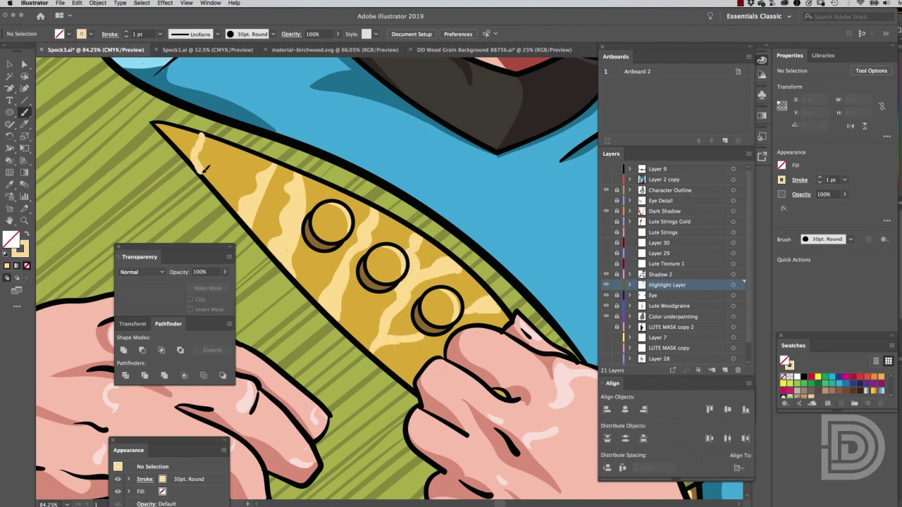
# - Set the neck highlight strokes to 75% opacity and check them in Outline view
pyautogui.hotkey('ctrl', '0')
pyautogui.press('v')
pyautogui.scroll(3, 322, 137)
pyautogui.click(293, 219)
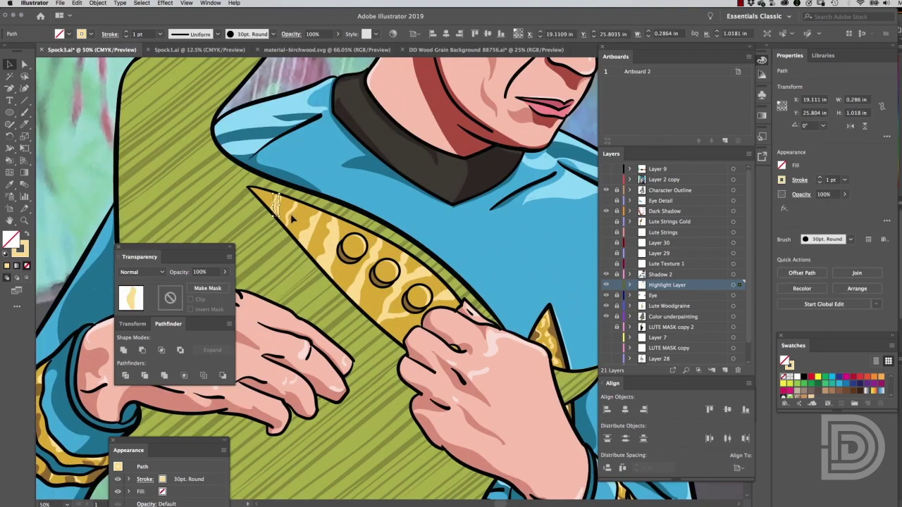
pyautogui.press('7')
pyautogui.press('5')
pyautogui.hotkey('ctrl', 'shift', 'a')
pyautogui.press('z')
pyautogui.moveTo(247, 217); pyautogui.dragTo(413, 347)
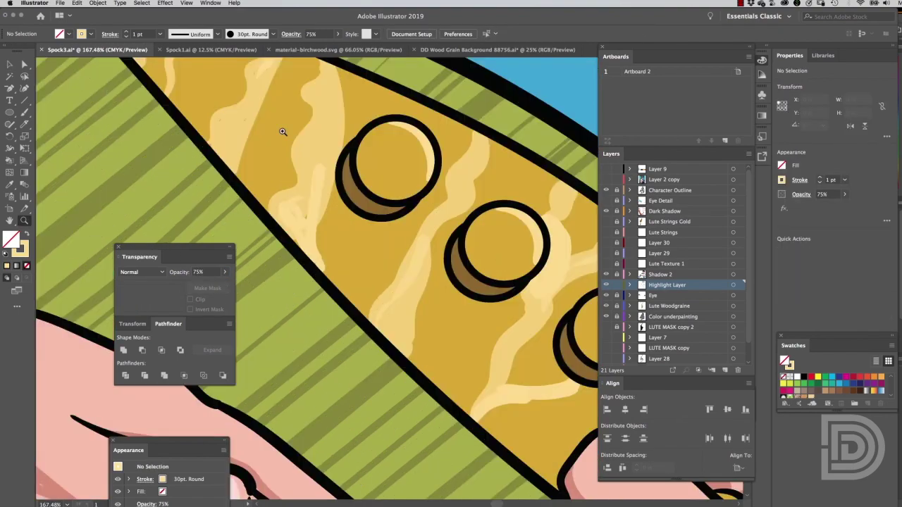
pyautogui.press('v')
pyautogui.click(299, 211)
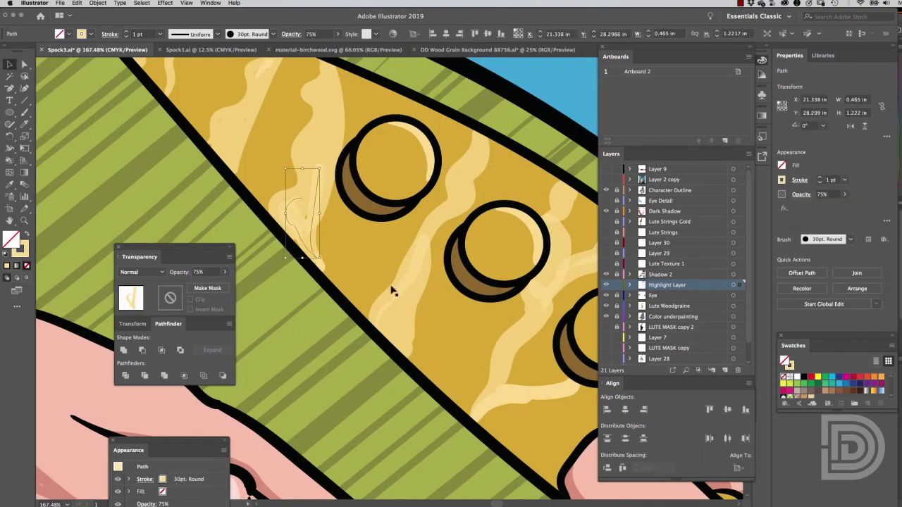
pyautogui.click(412, 289)
pyautogui.hotkey('ctrl', 'y')
pyautogui.hotkey('ctrl', '0')
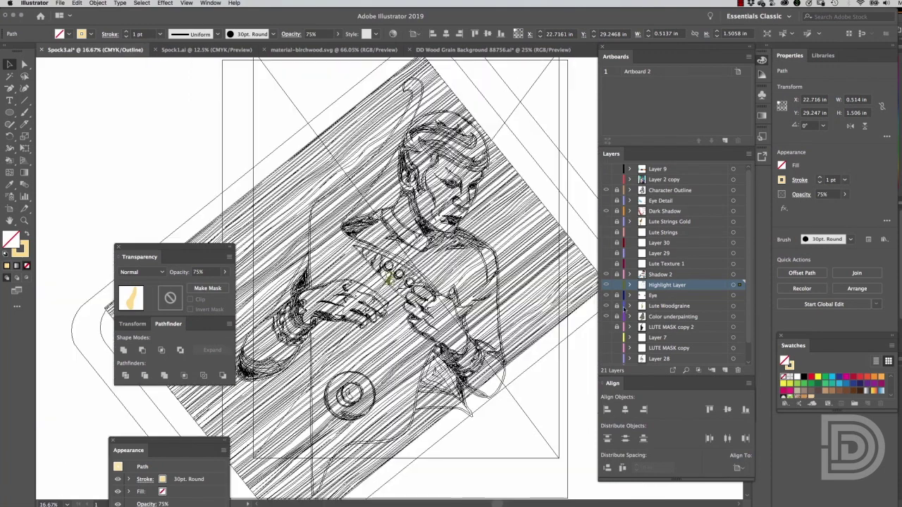
pyautogui.hotkey('ctrl', 'y')
# - Show the Lute Strings Gold layer alone, zoomed on the sound hole, and select its outline circle
pyautogui.click(608, 263)
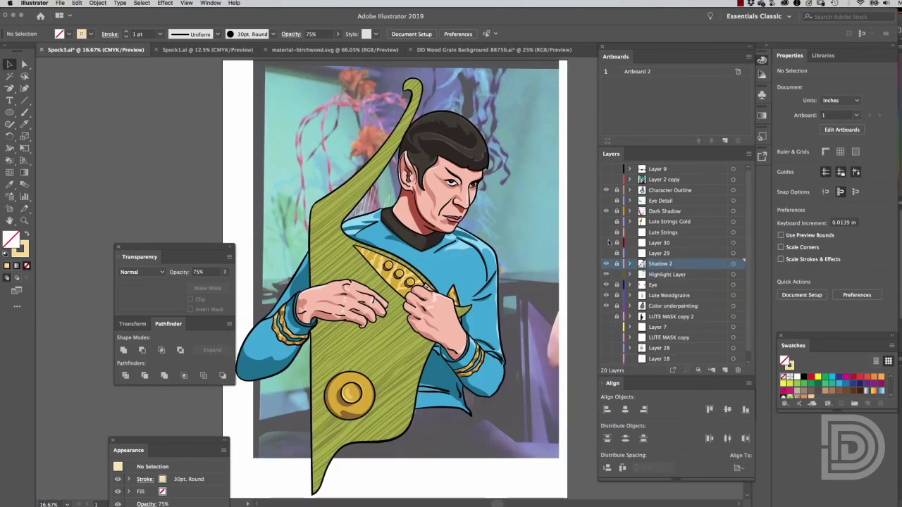
pyautogui.click(606, 225)
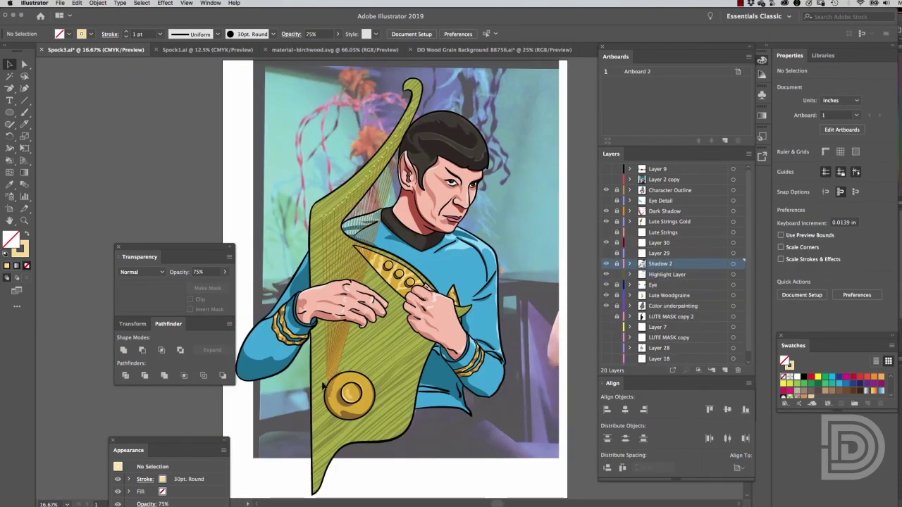
pyautogui.click(24, 221)
pyautogui.moveTo(323, 388); pyautogui.dragTo(198, 261)
pyautogui.keyDown('alt'); pyautogui.click(606, 190); pyautogui.keyUp('alt')
pyautogui.press('v')
pyautogui.click(262, 267)
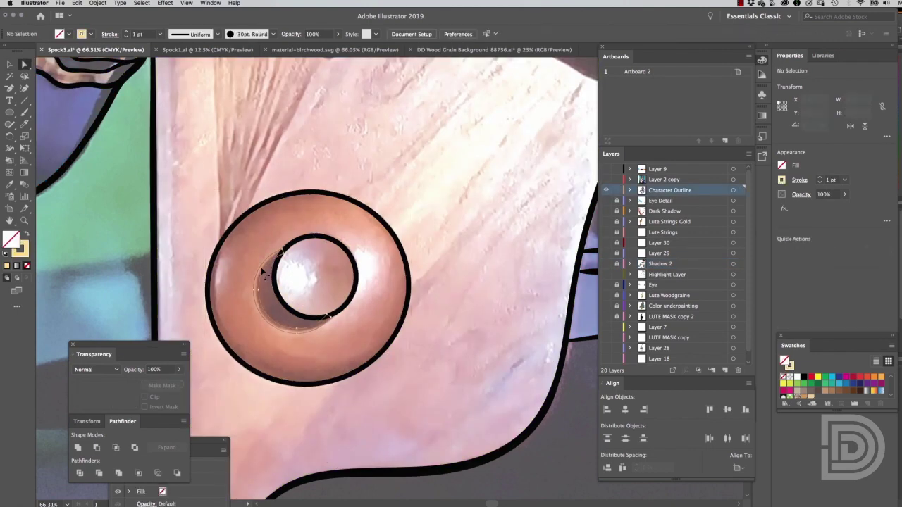
# - Offset Path the sound hole circle, mask the gold strings with it, and show all layers again
pyautogui.doubleClick(11, 240)
pyautogui.press('Escape')
pyautogui.click(801, 252)
pyautogui.press('Return')
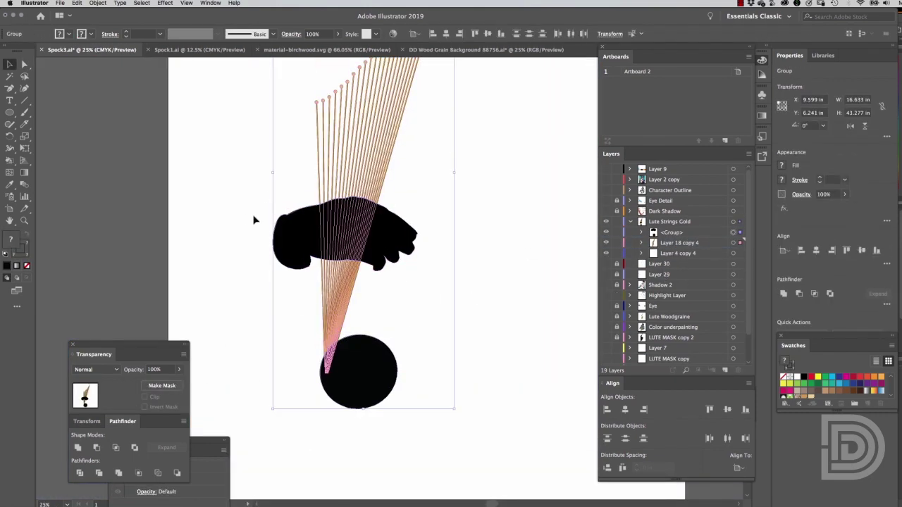
pyautogui.click(162, 385)
pyautogui.click(631, 221)
pyautogui.keyDown('alt'); pyautogui.click(606, 221); pyautogui.keyUp('alt')
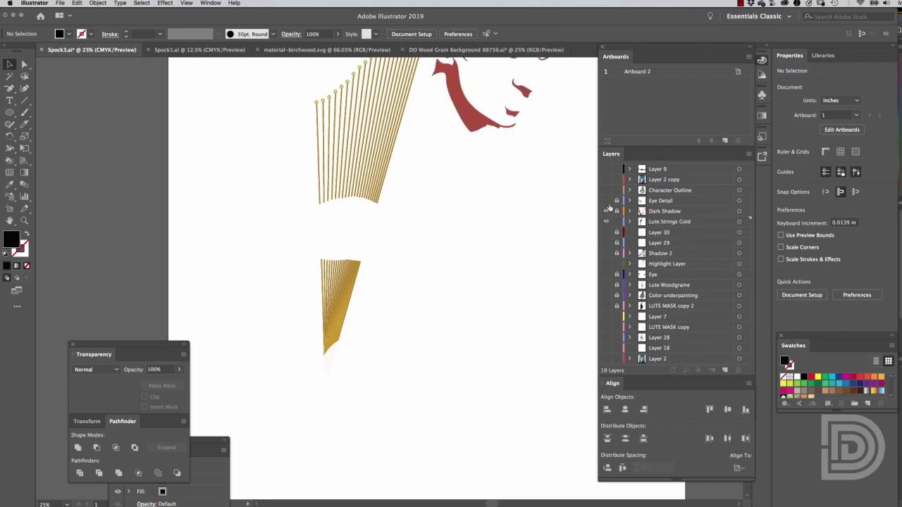
pyautogui.click(577, 217)
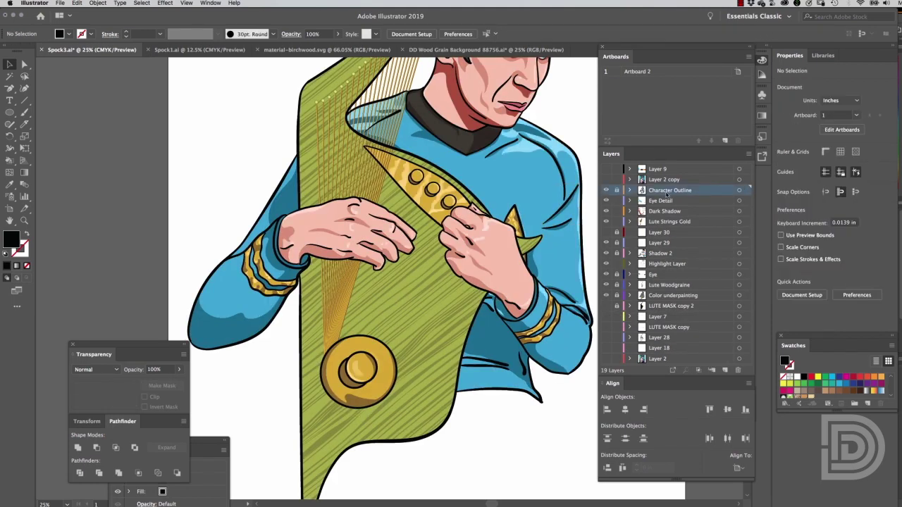
pyautogui.hotkey('ctrl', '-')
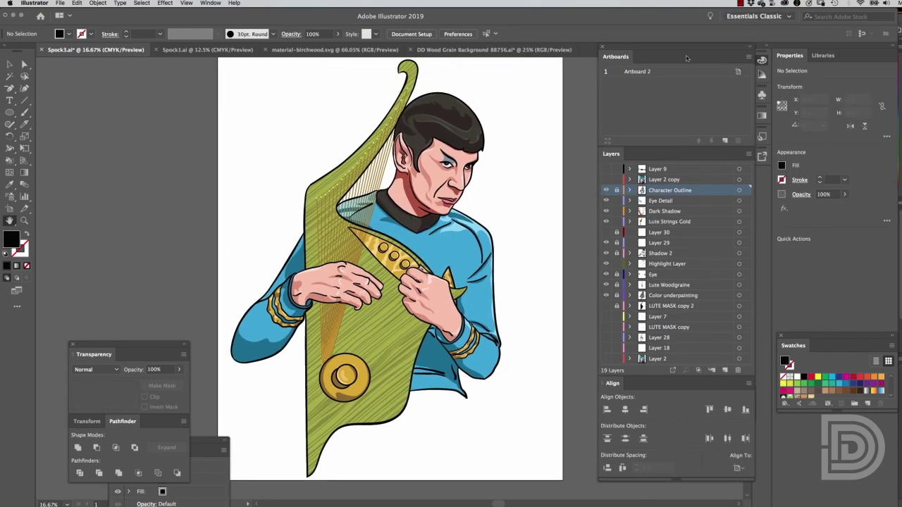